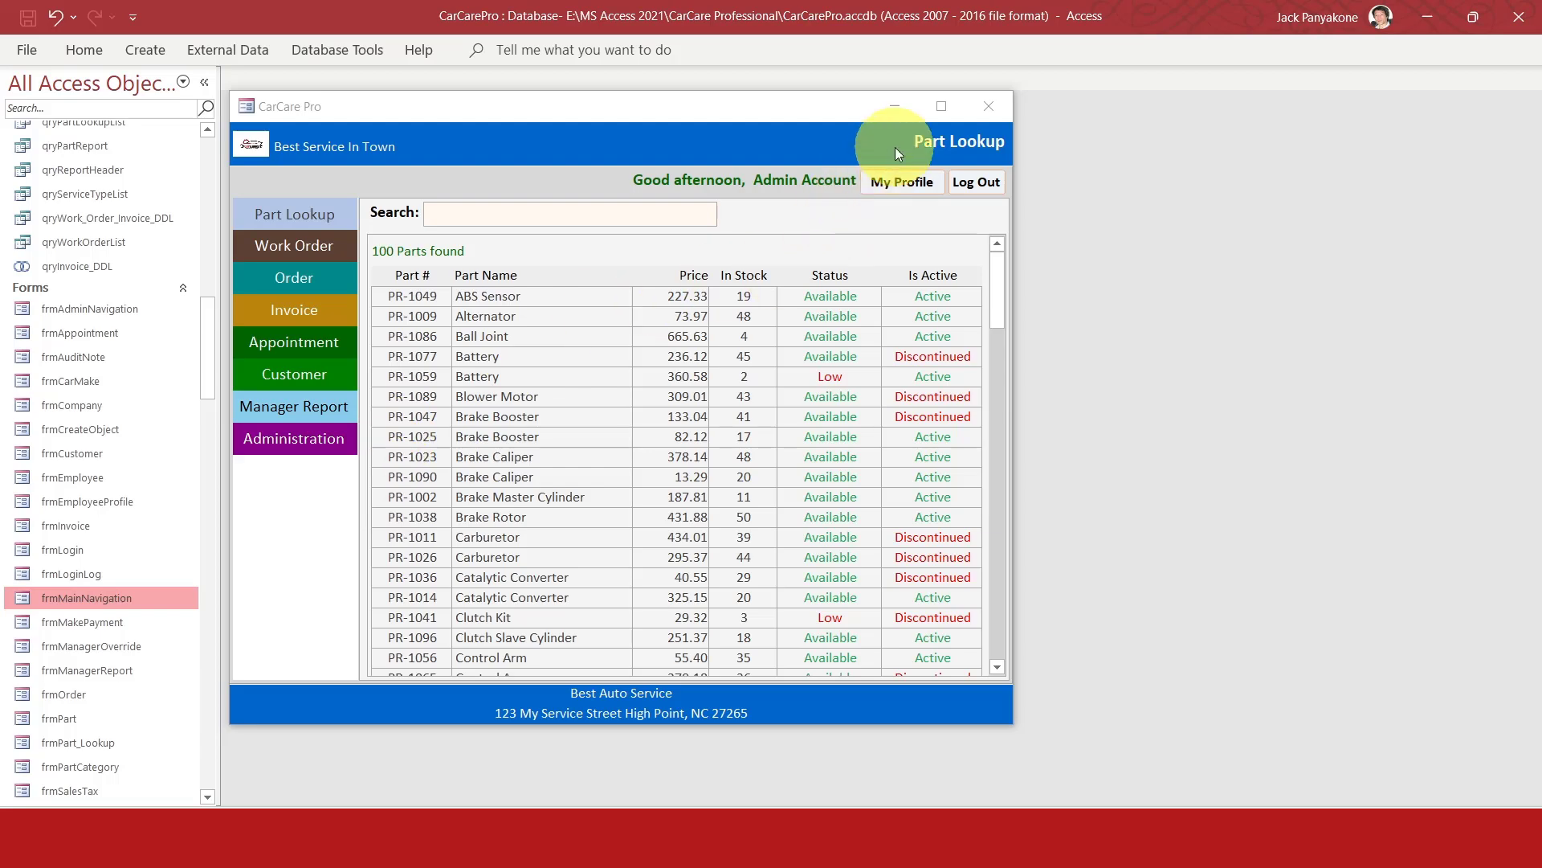
# Maximize the CarCare Pro form, view its Order page, and close the form.
pyautogui.click(953, 108)
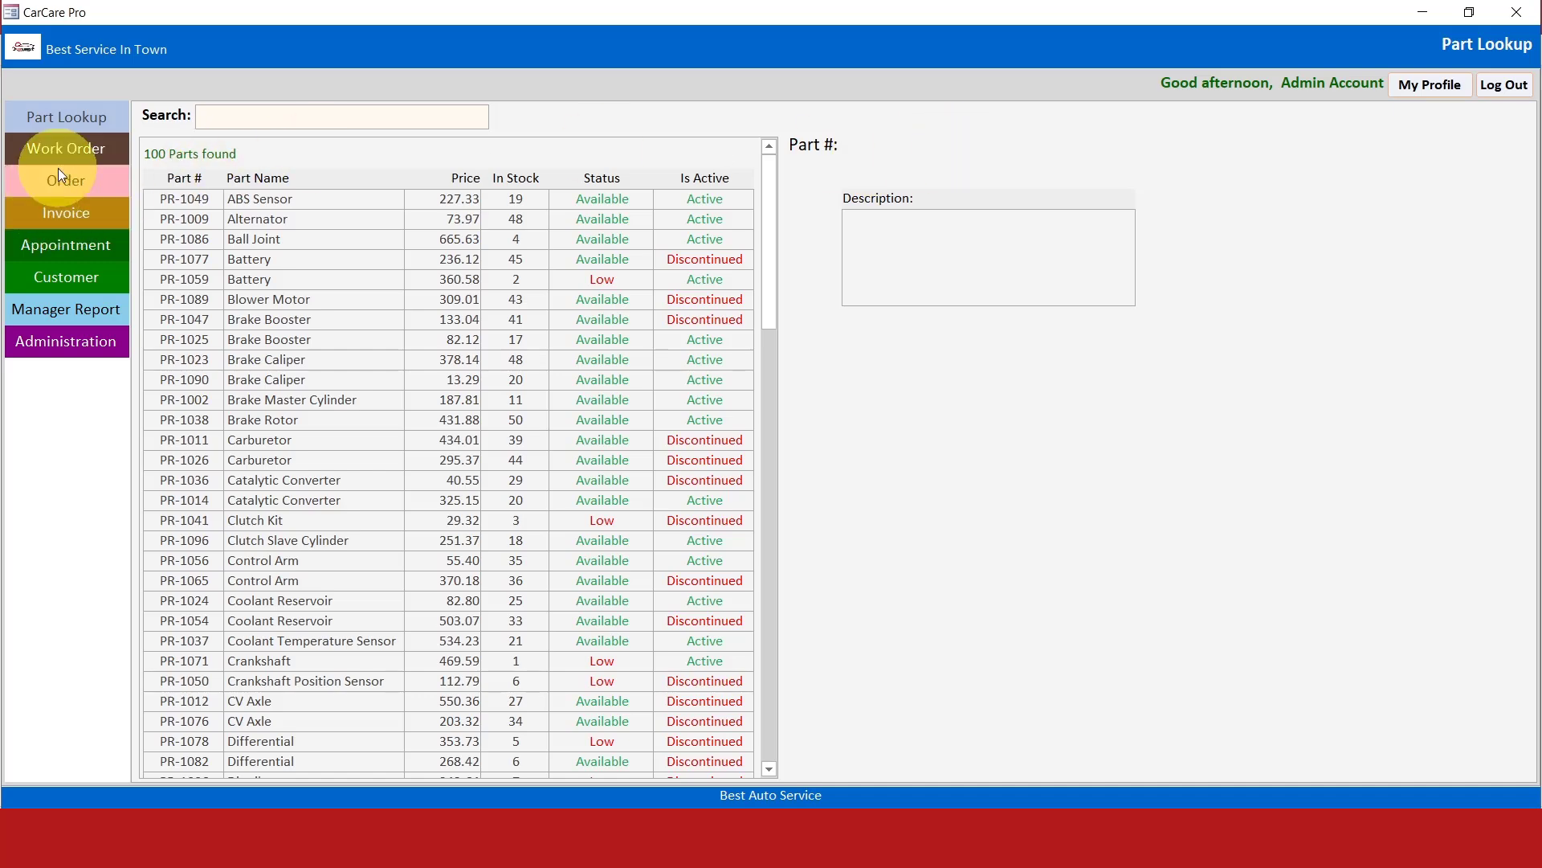
pyautogui.click(45, 187)
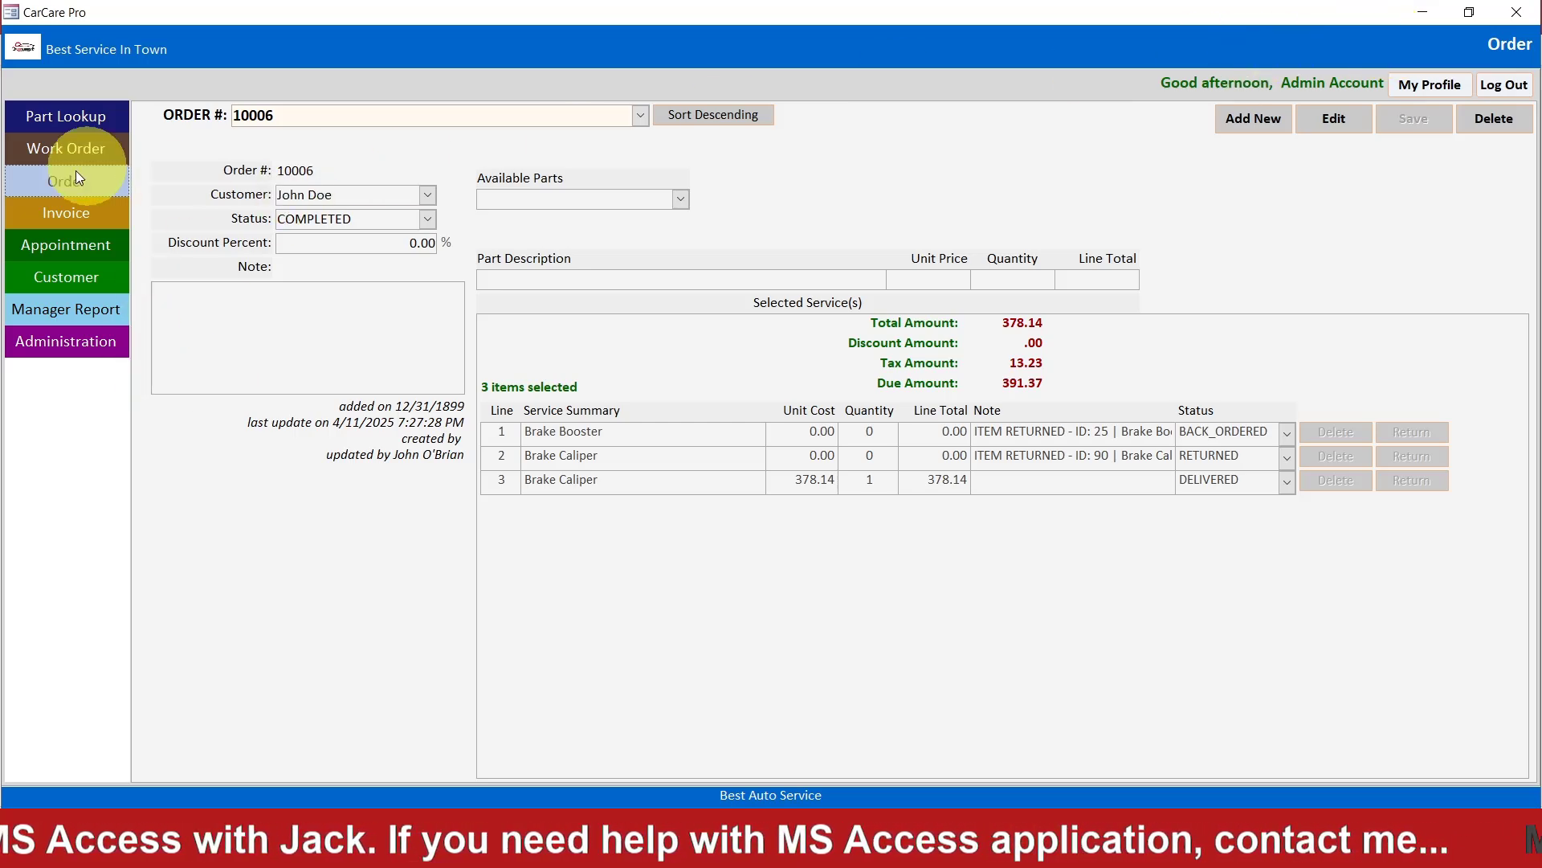
pyautogui.click(1516, 11)
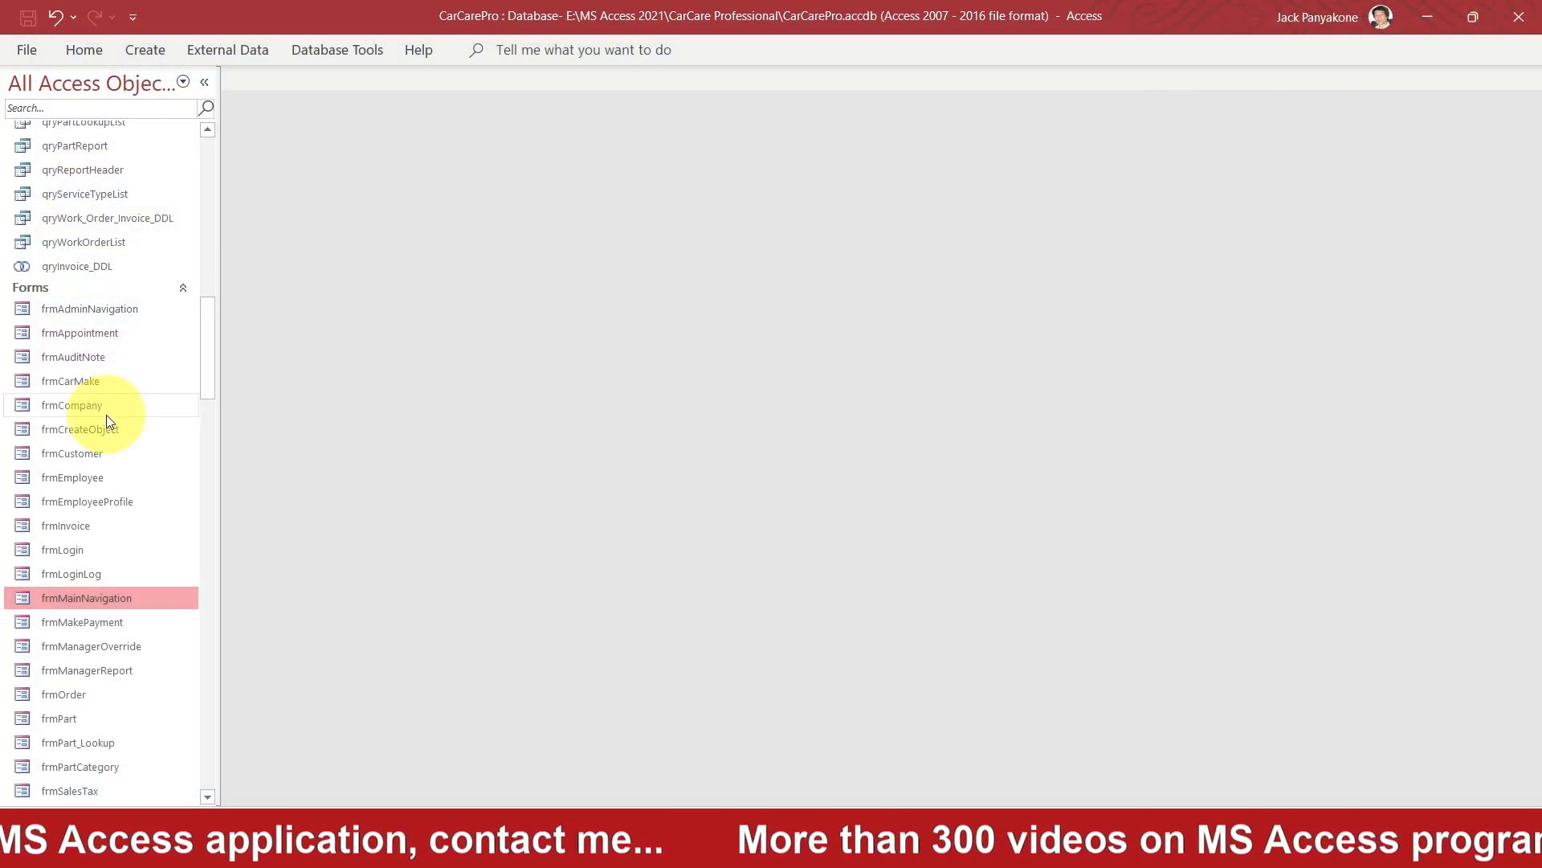
# Create a new query in Design view and close its property sheet.
pyautogui.moveTo(204, 384); pyautogui.dragTo(209, 173)
pyautogui.click(227, 50)
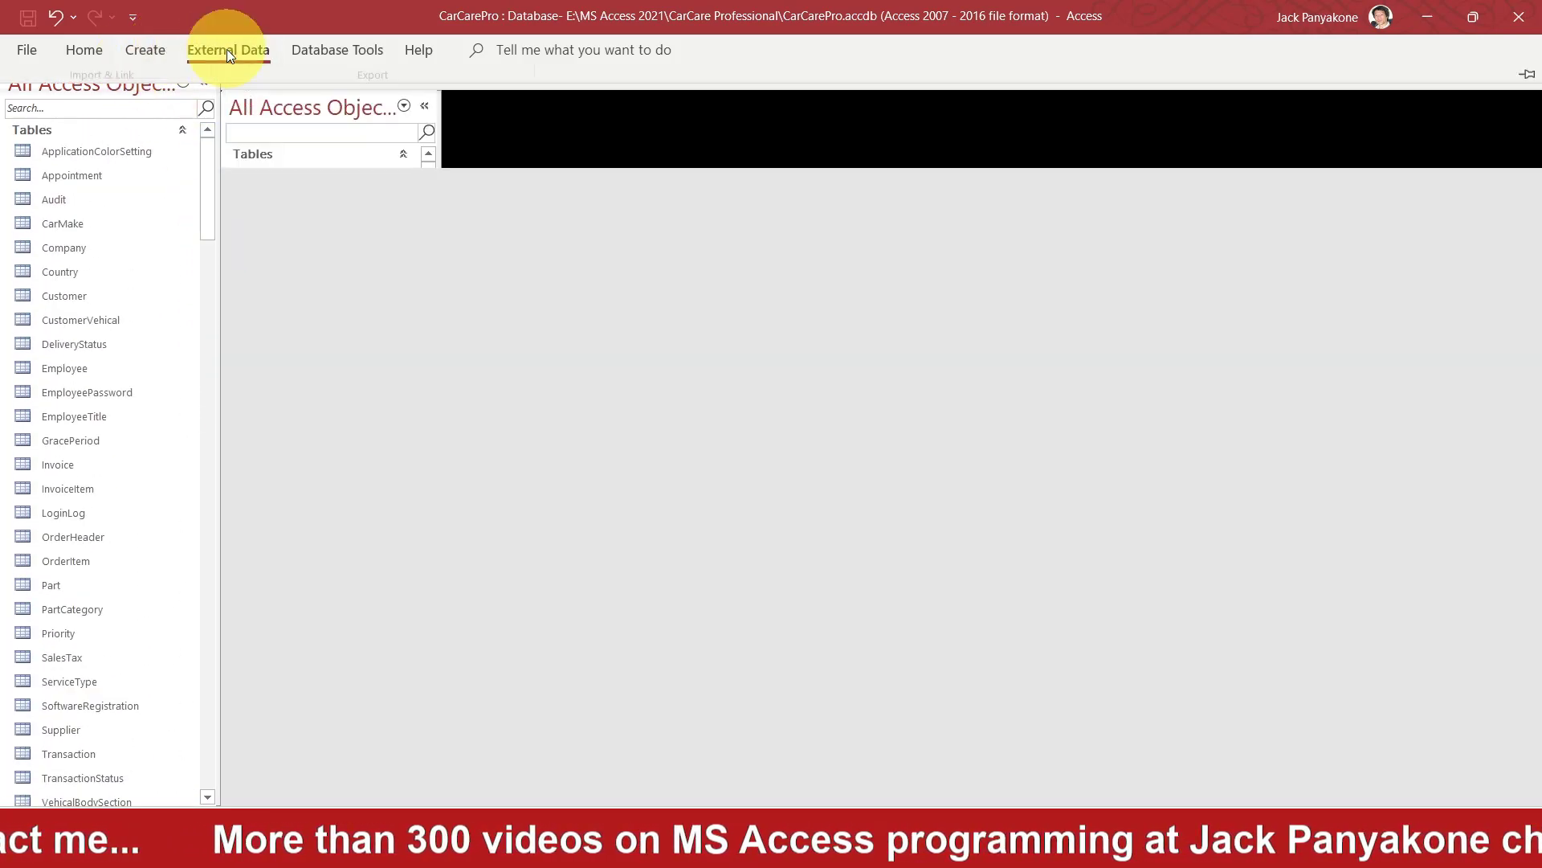
pyautogui.click(151, 51)
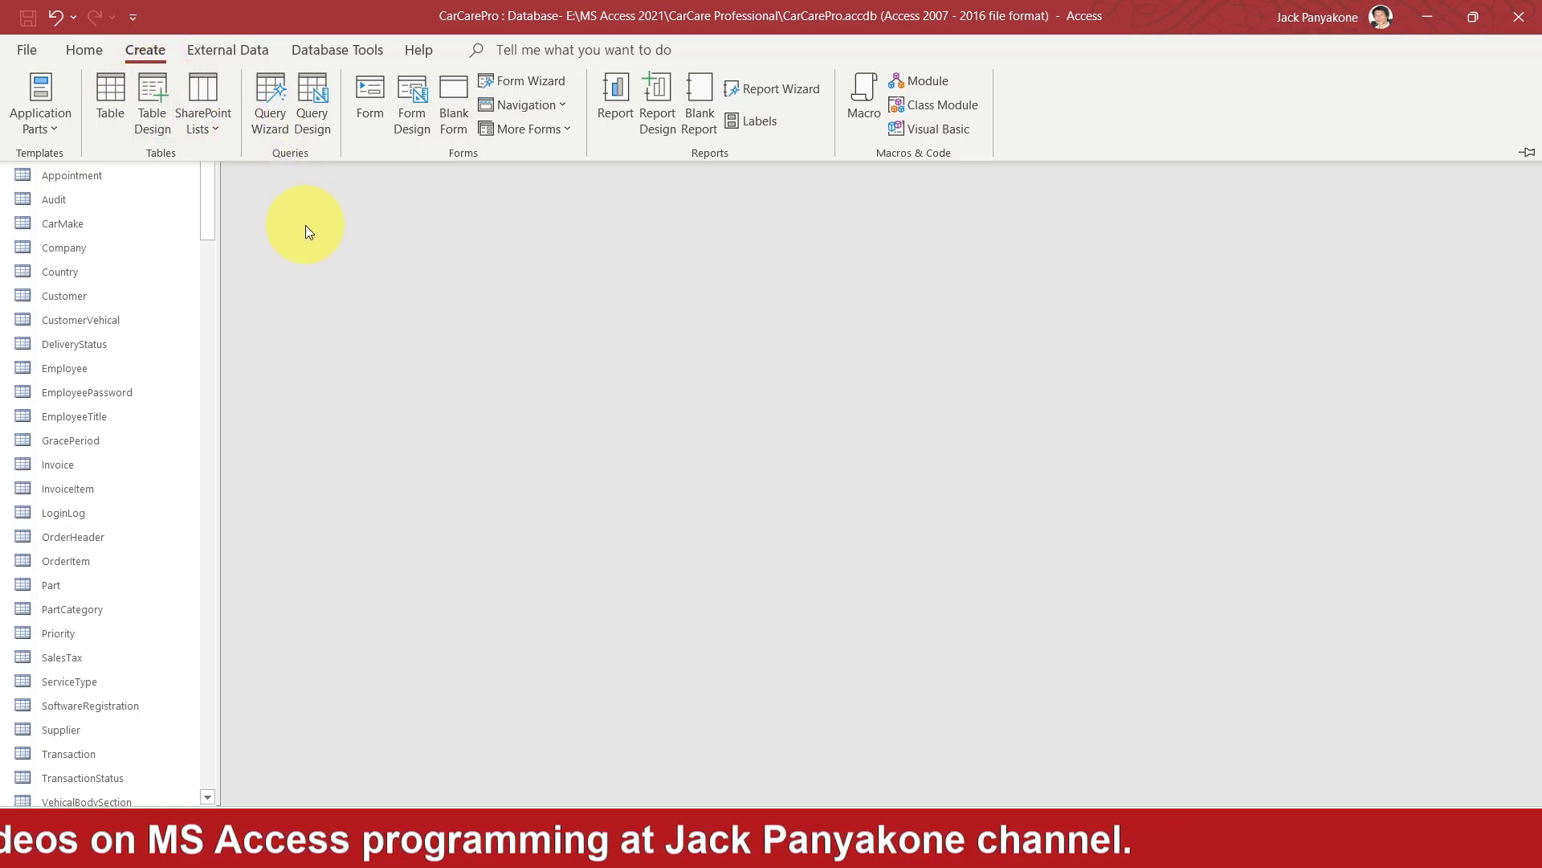
pyautogui.click(312, 95)
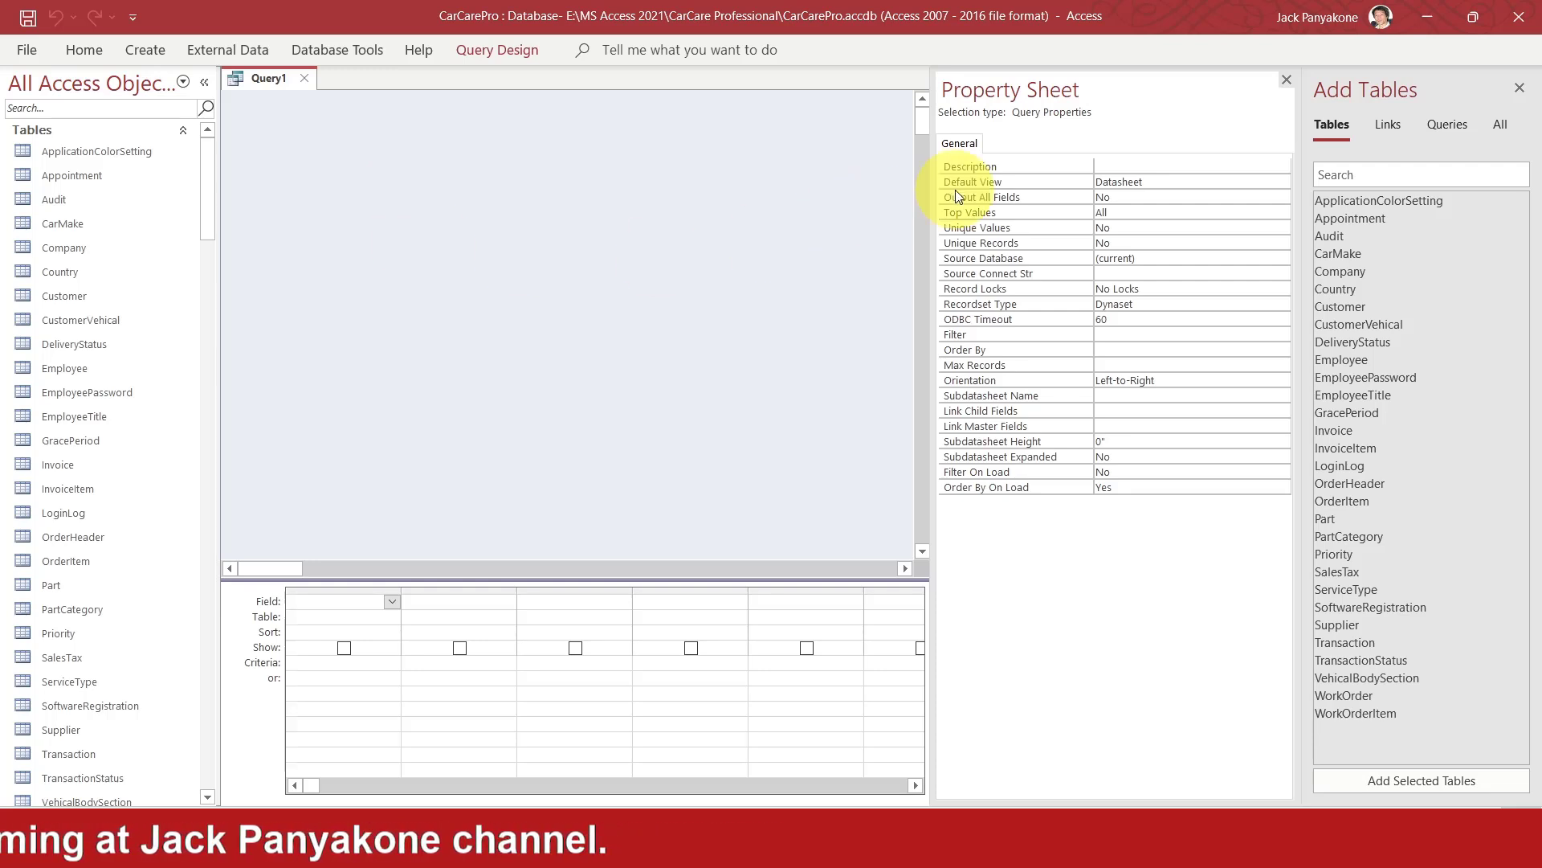
pyautogui.click(1286, 79)
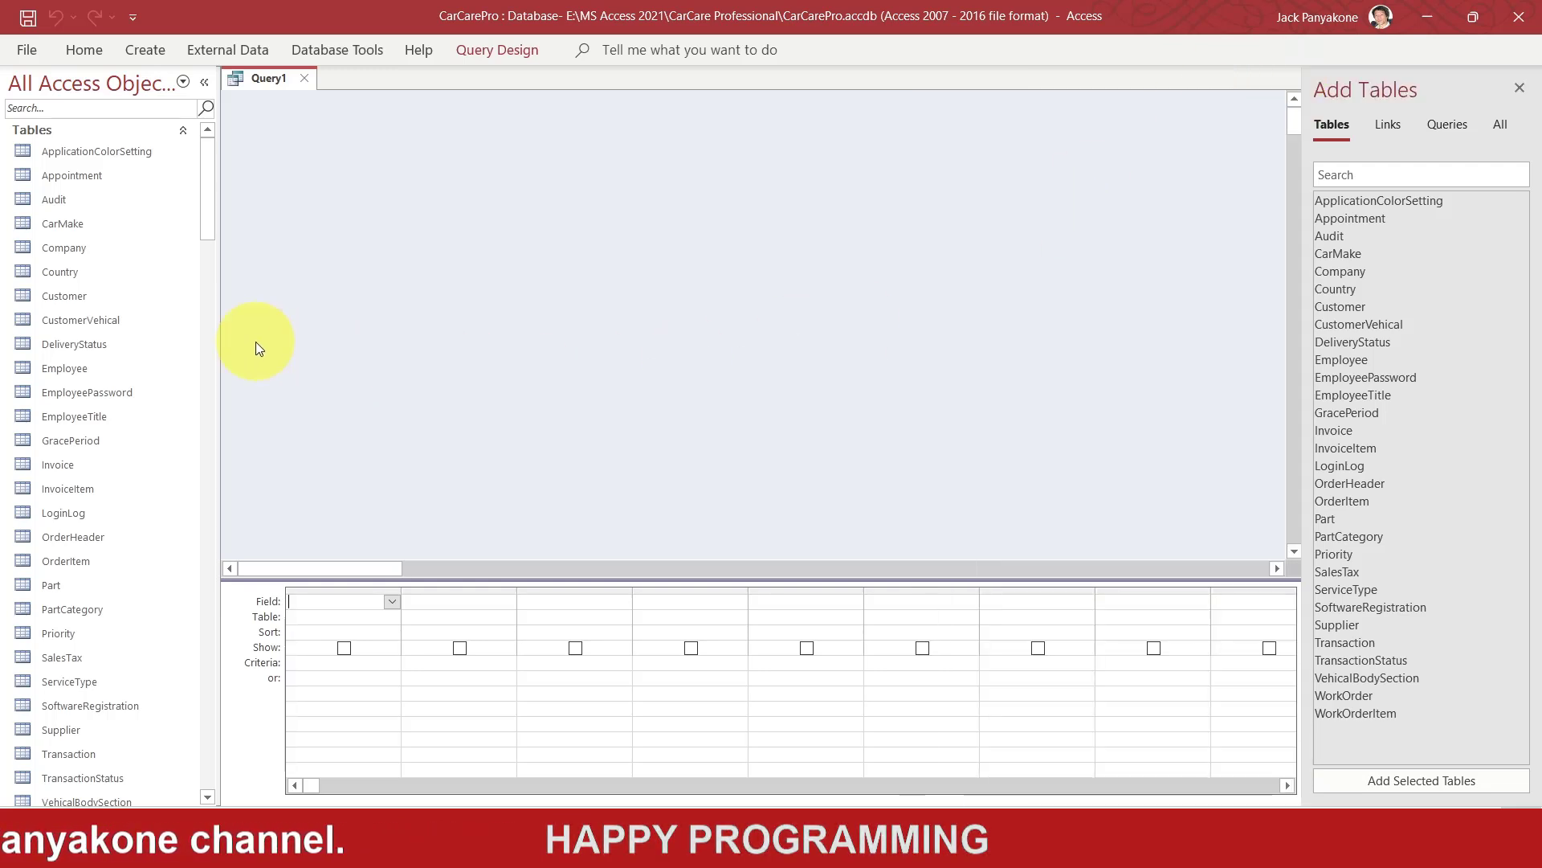
# Add the Transaction table to the query and enlarge its field list to show every field.
pyautogui.scroll(-2, 79, 696)
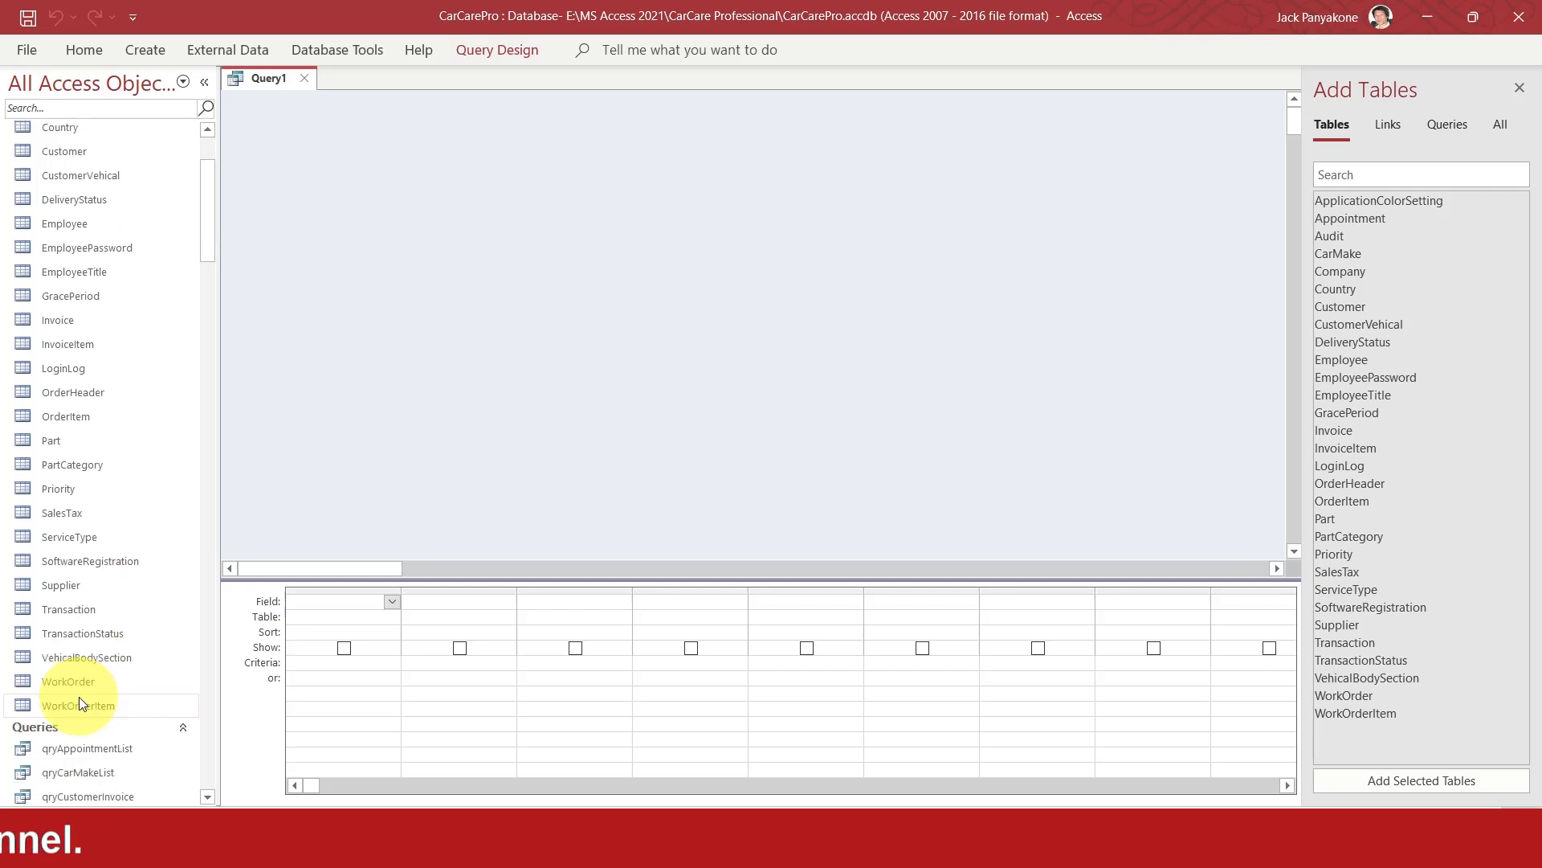
pyautogui.click(69, 609)
pyautogui.moveTo(69, 608); pyautogui.dragTo(319, 134)
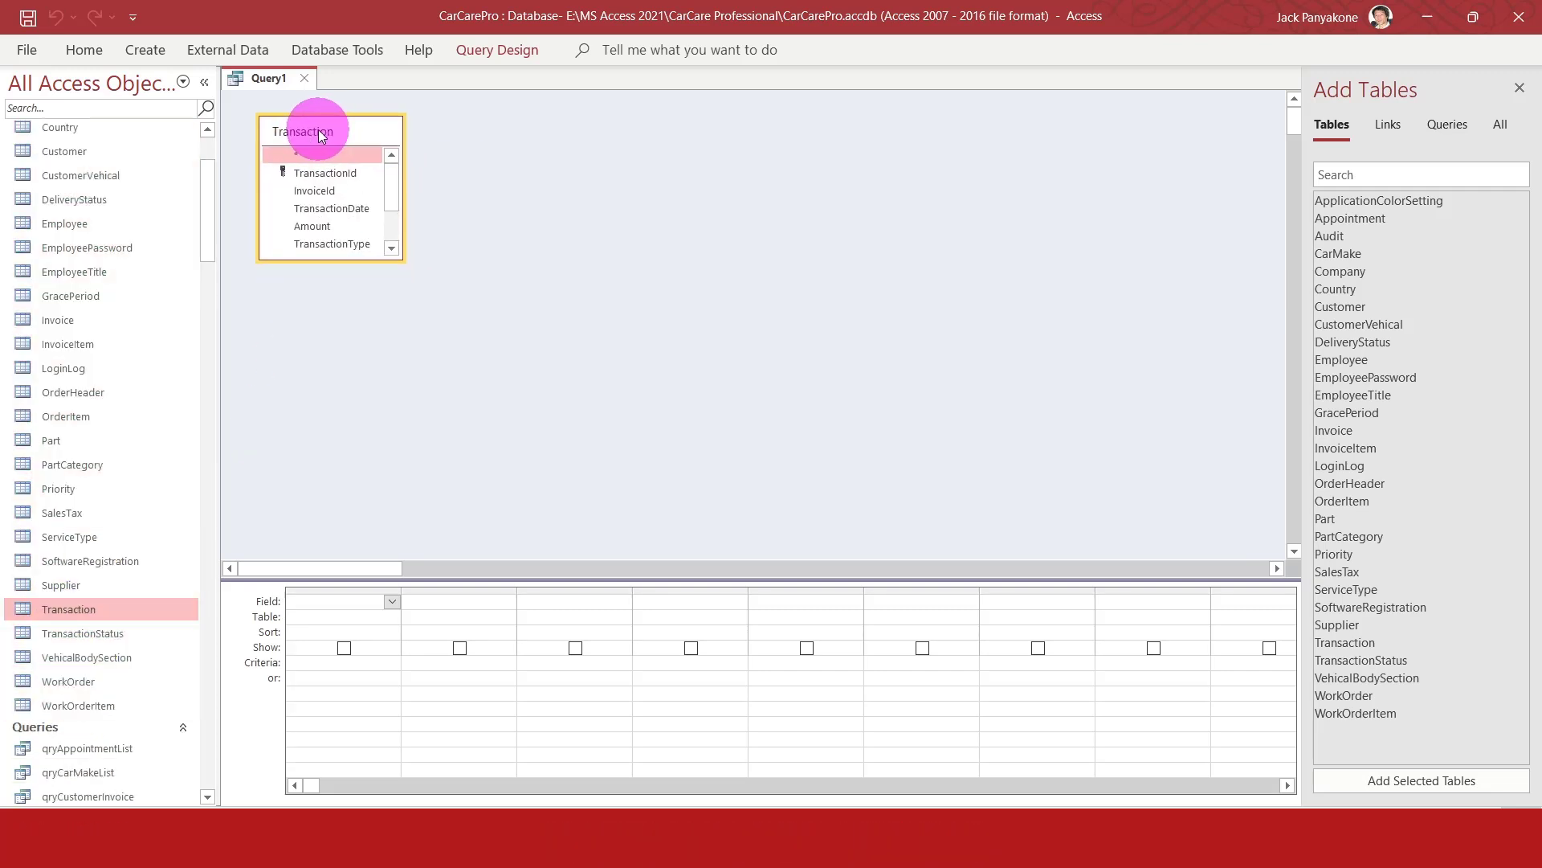
pyautogui.moveTo(328, 261); pyautogui.dragTo(325, 337)
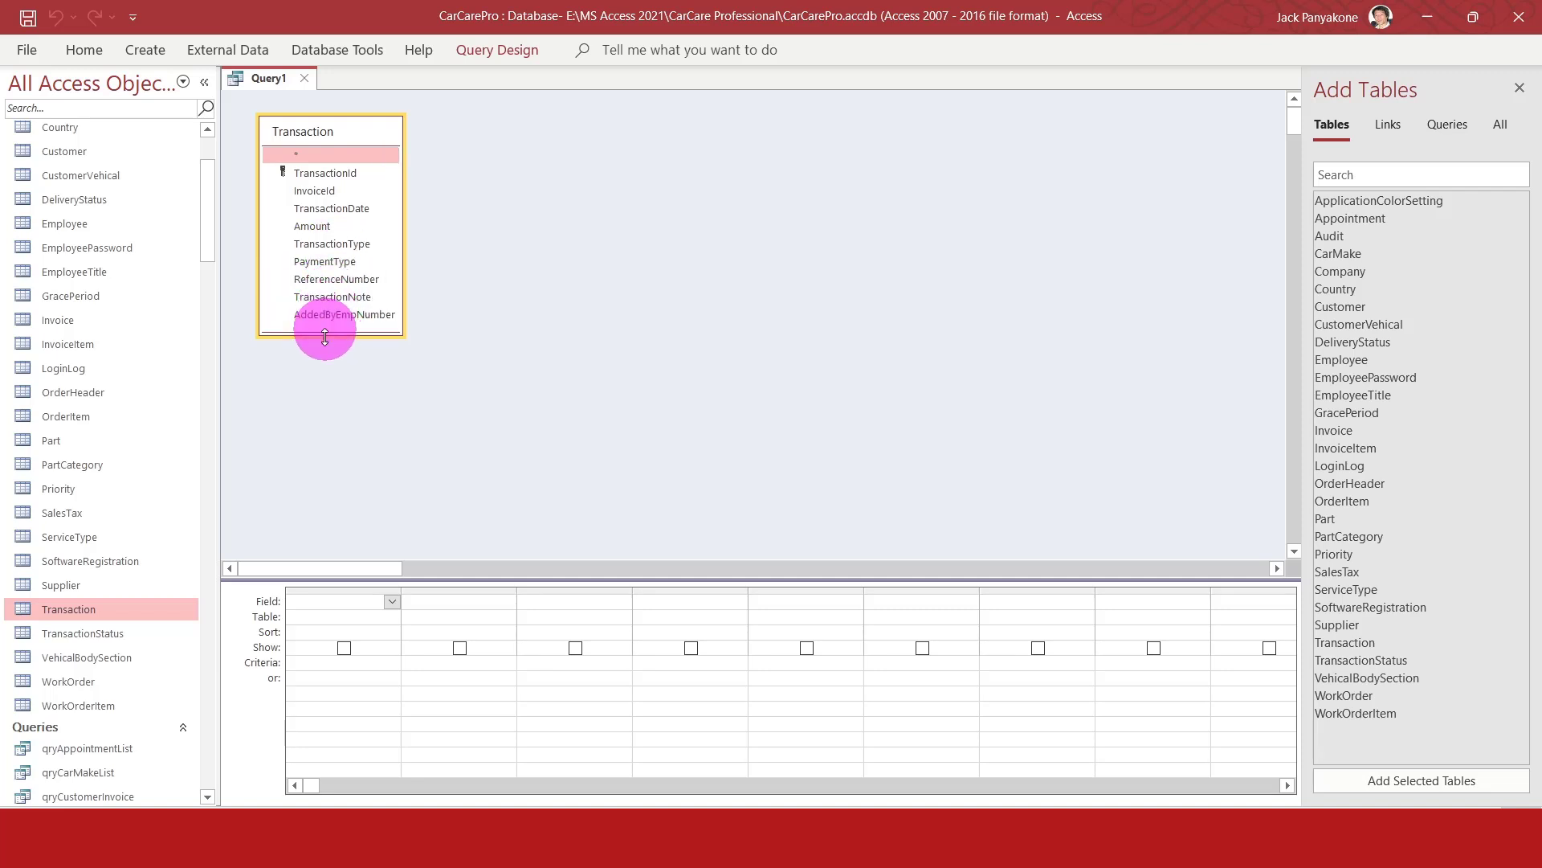
pyautogui.click(551, 416)
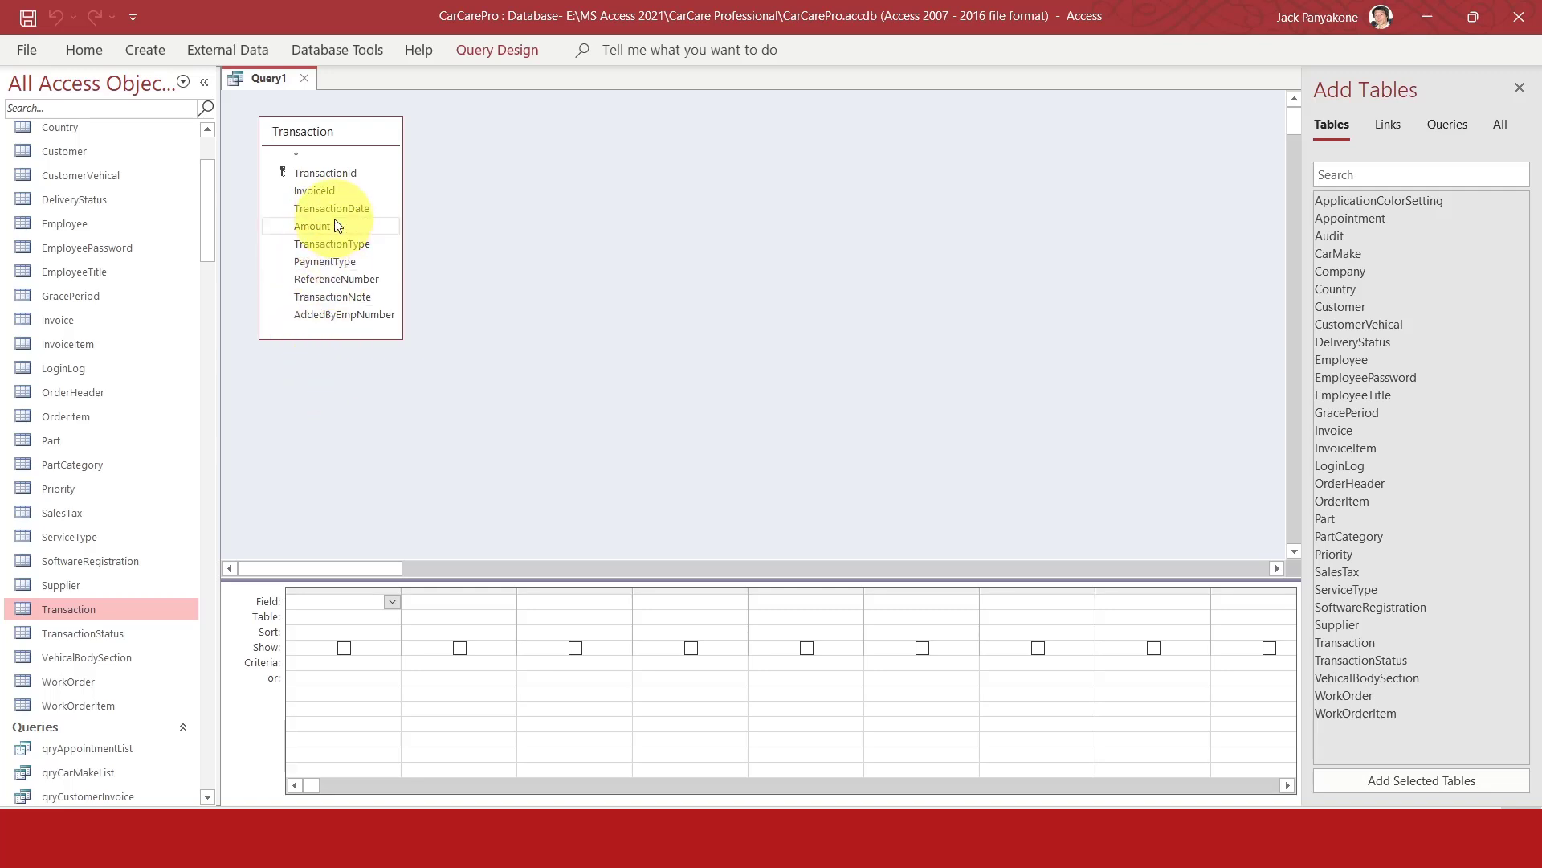
# Add the TransactionId, TransactionDate, Amount and TransactionNote fields to the query's design grid.
pyautogui.doubleClick(342, 173)
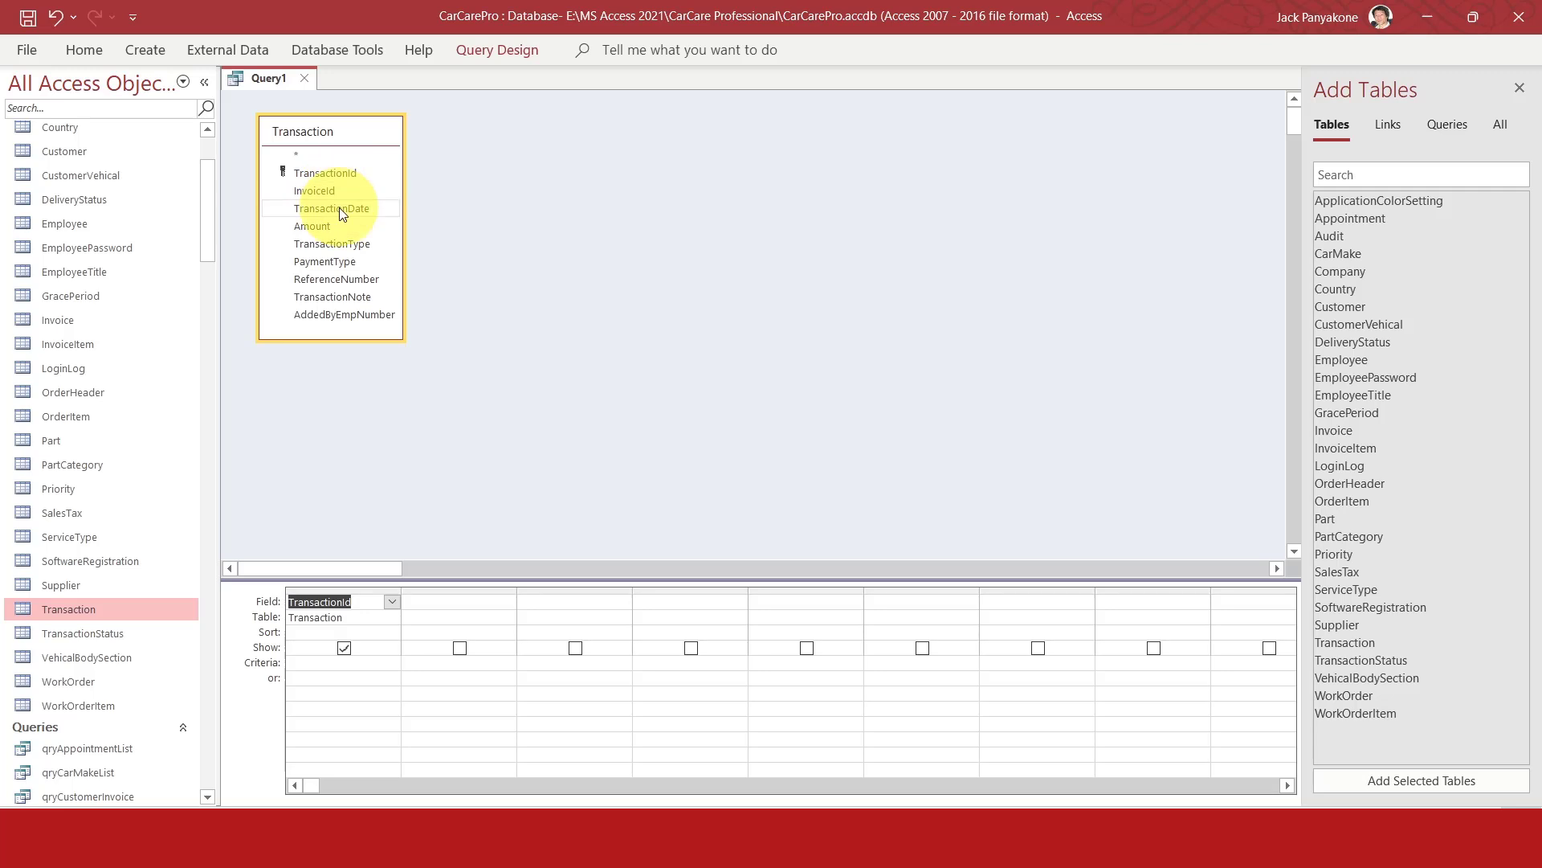
pyautogui.doubleClick(339, 207)
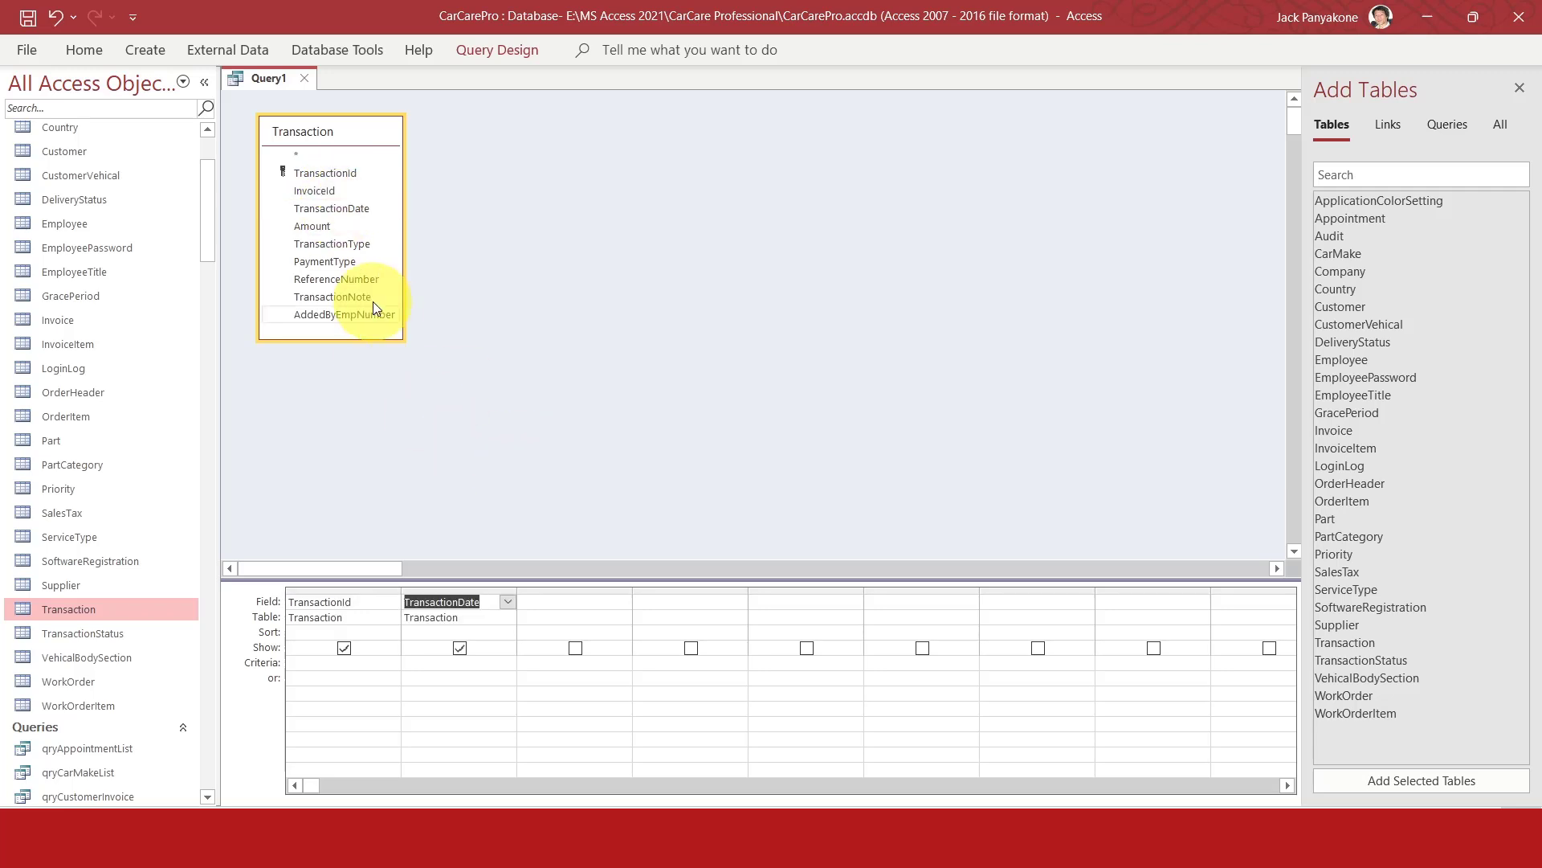
pyautogui.doubleClick(313, 226)
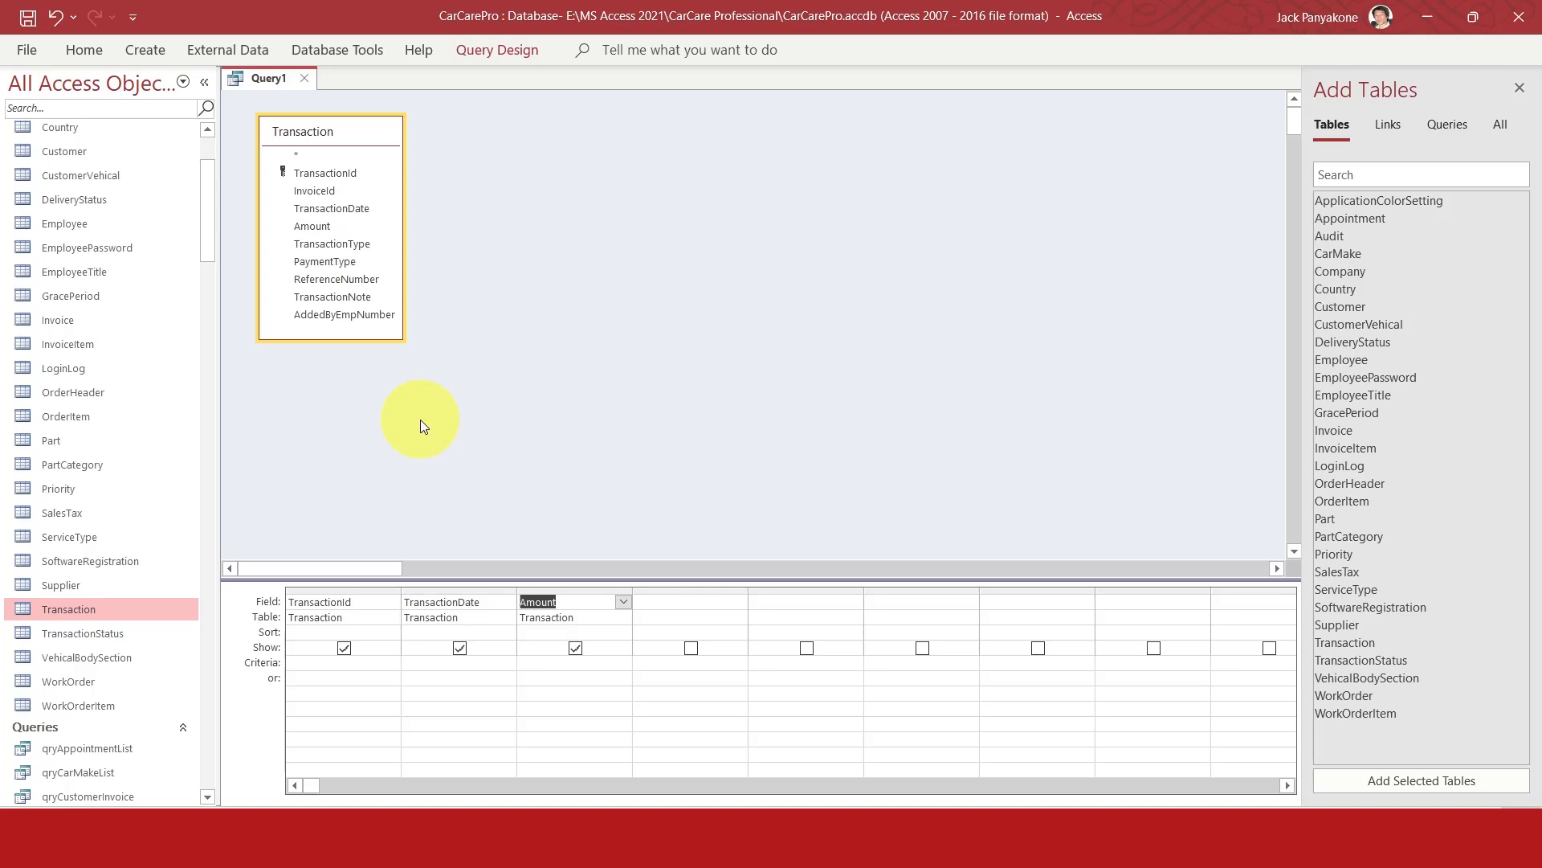
pyautogui.doubleClick(344, 290)
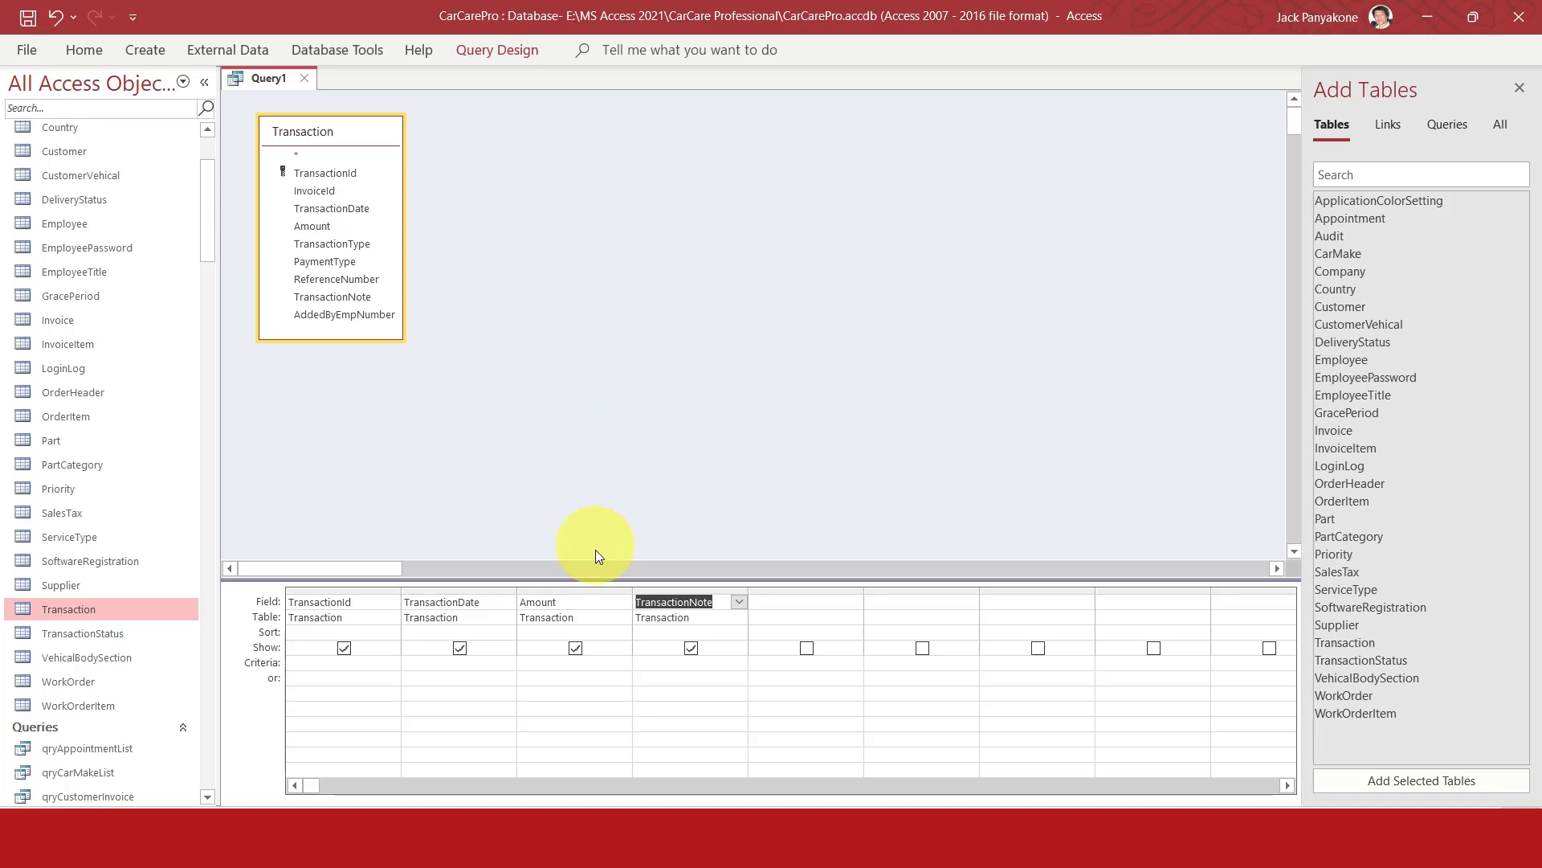
# Replace the Amount field with the calculated field Debit: IIF(TransactionType="DEBIT",Amount,0).
pyautogui.rightClick(566, 599)
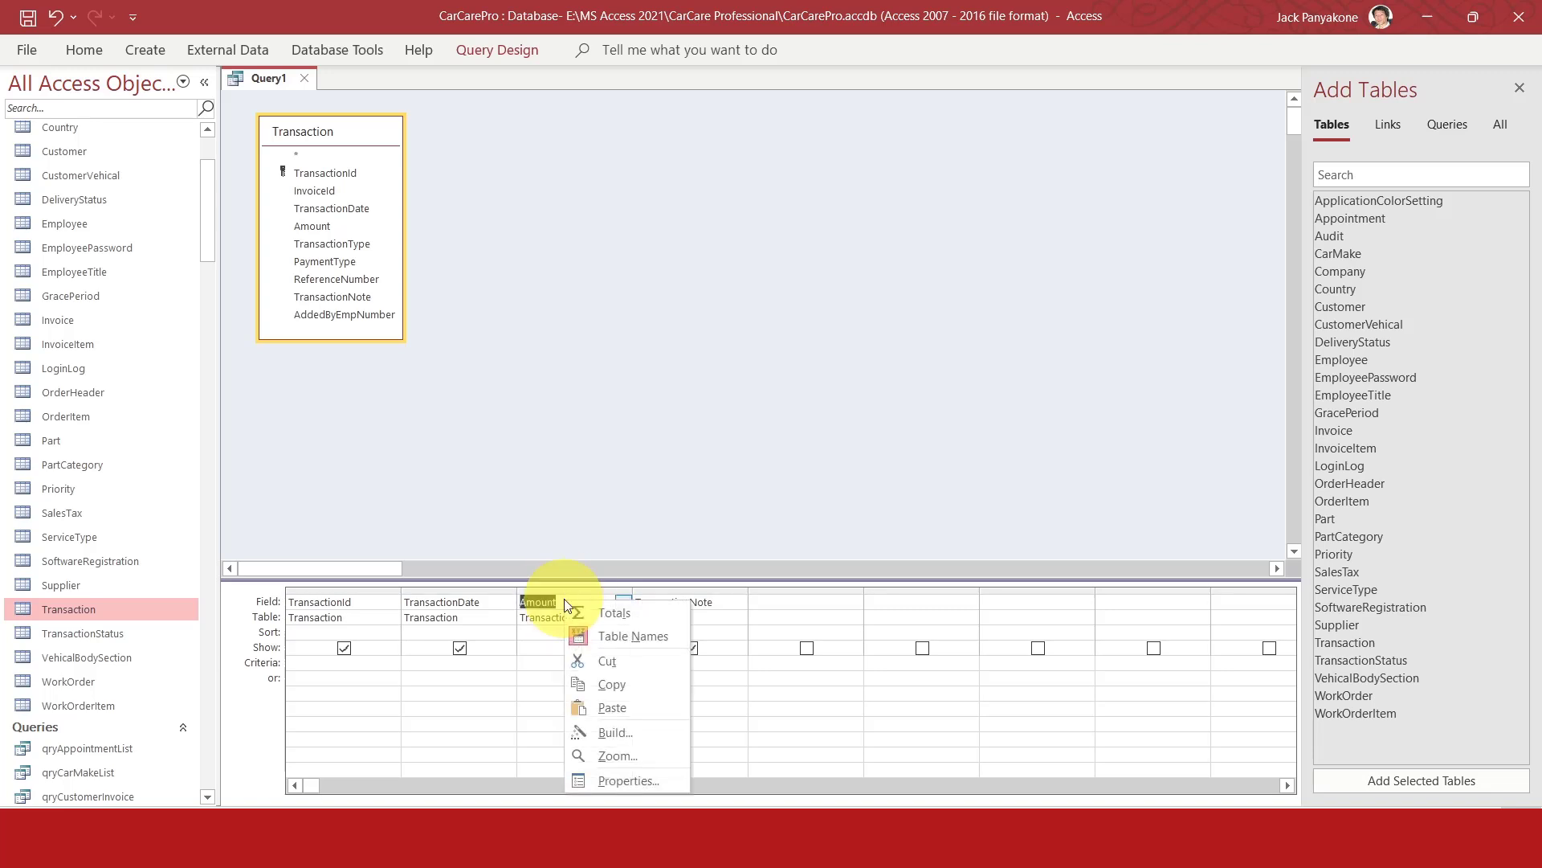
pyautogui.click(620, 751)
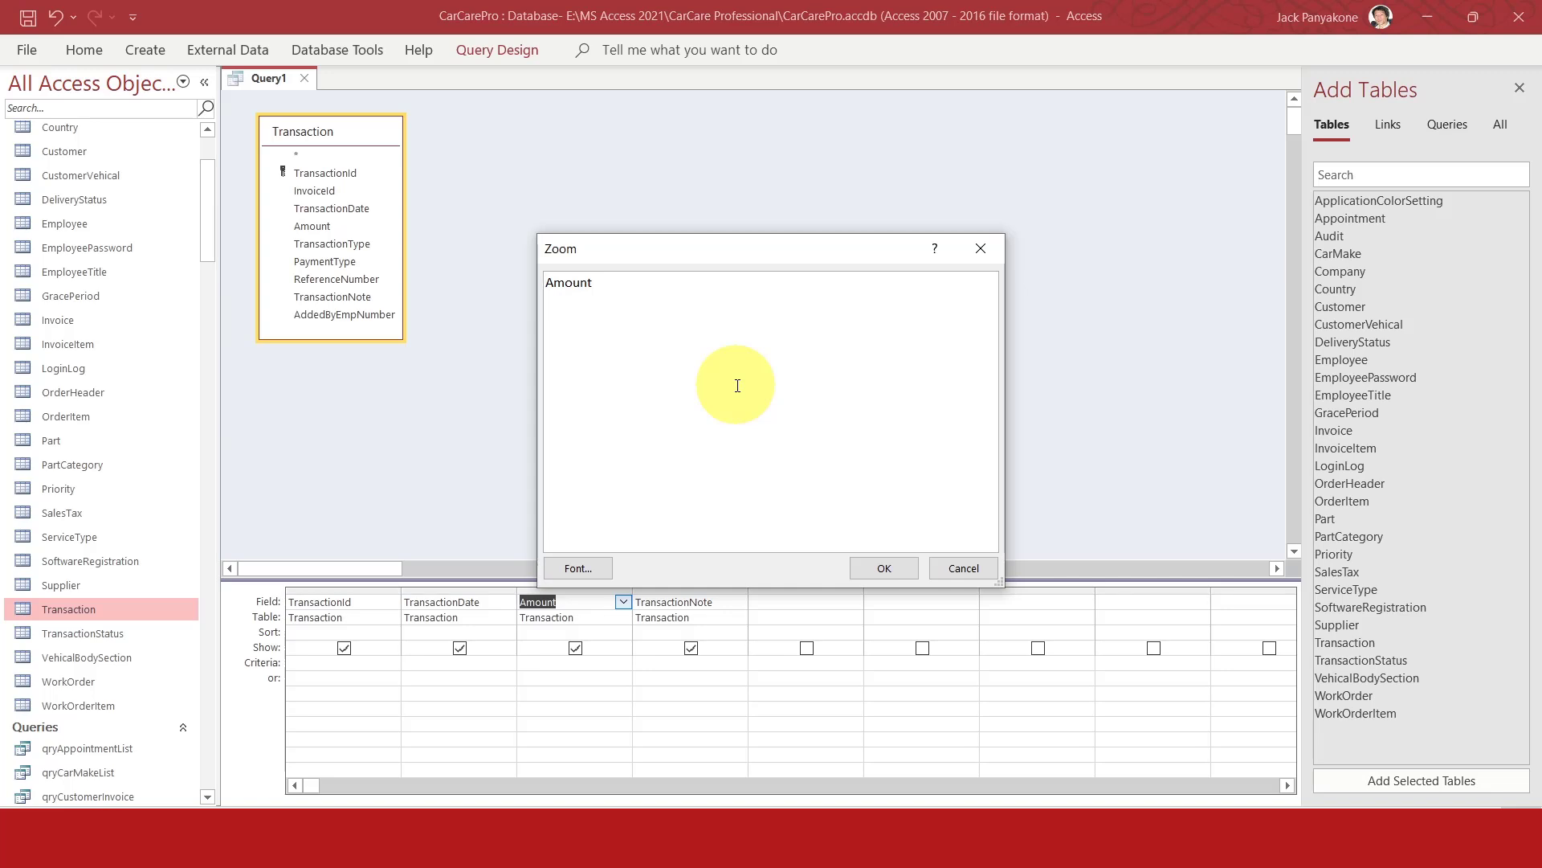
pyautogui.write('Debit: IIF(')
pyautogui.write('TransactionType')
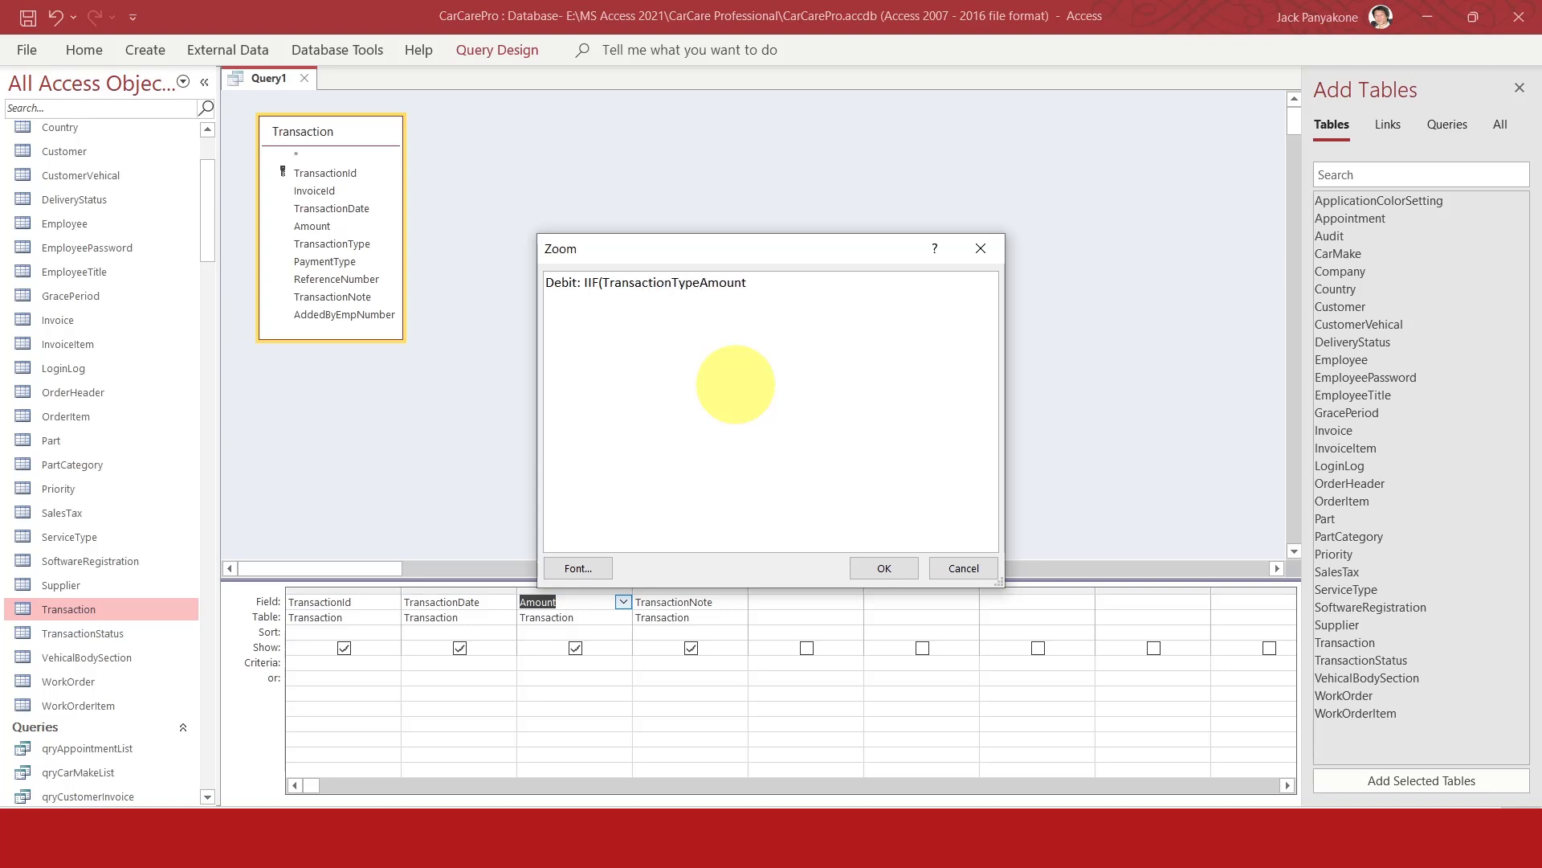
pyautogui.write('="De')
pyautogui.press('BackSpace')
pyautogui.write('EBIT",')
pyautogui.write(',0)')
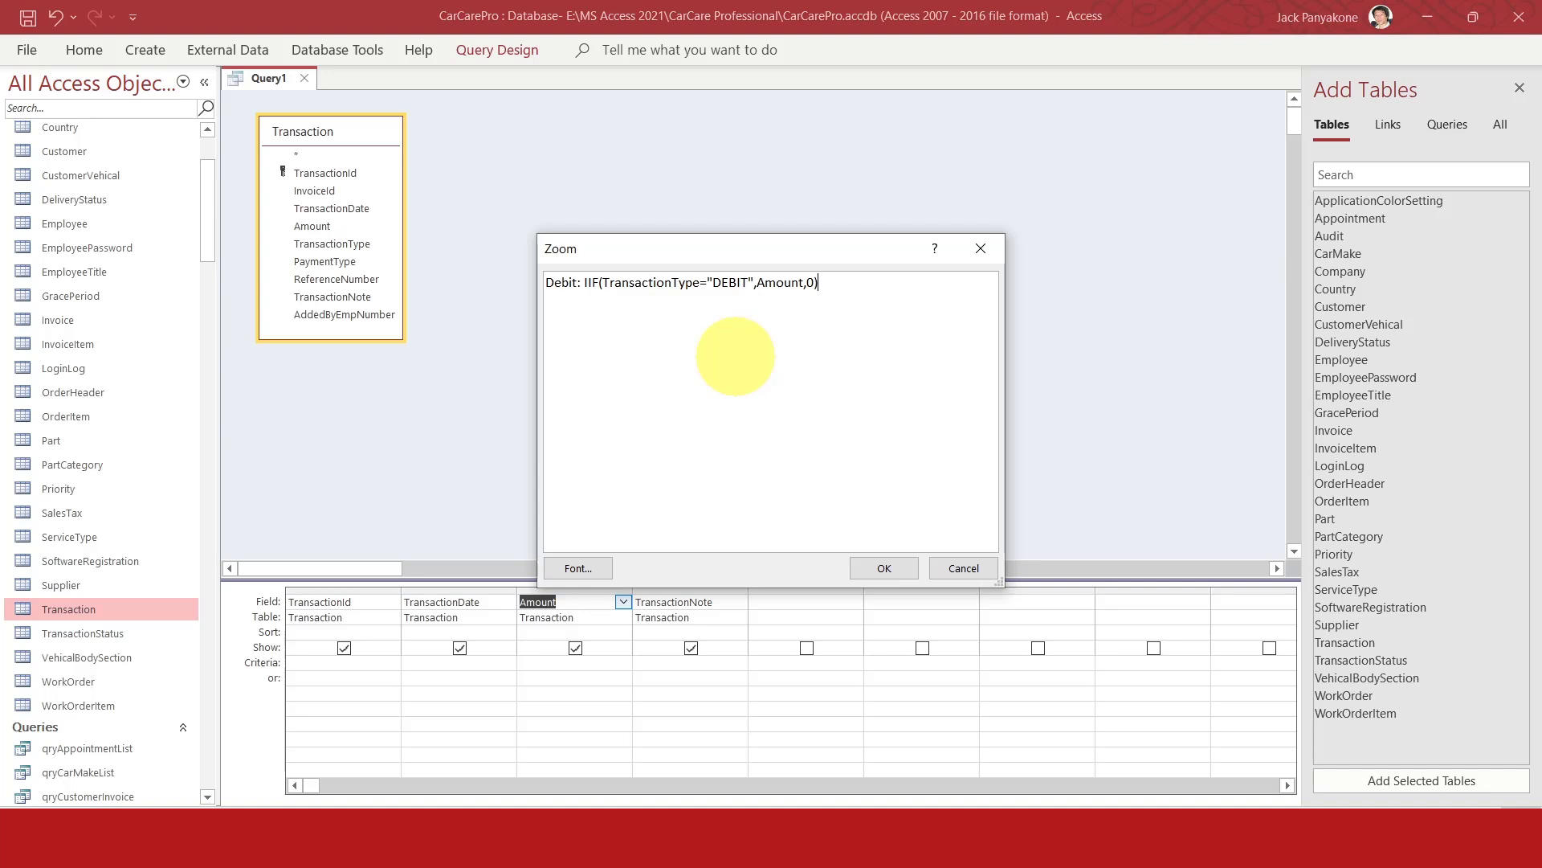
pyautogui.click(884, 567)
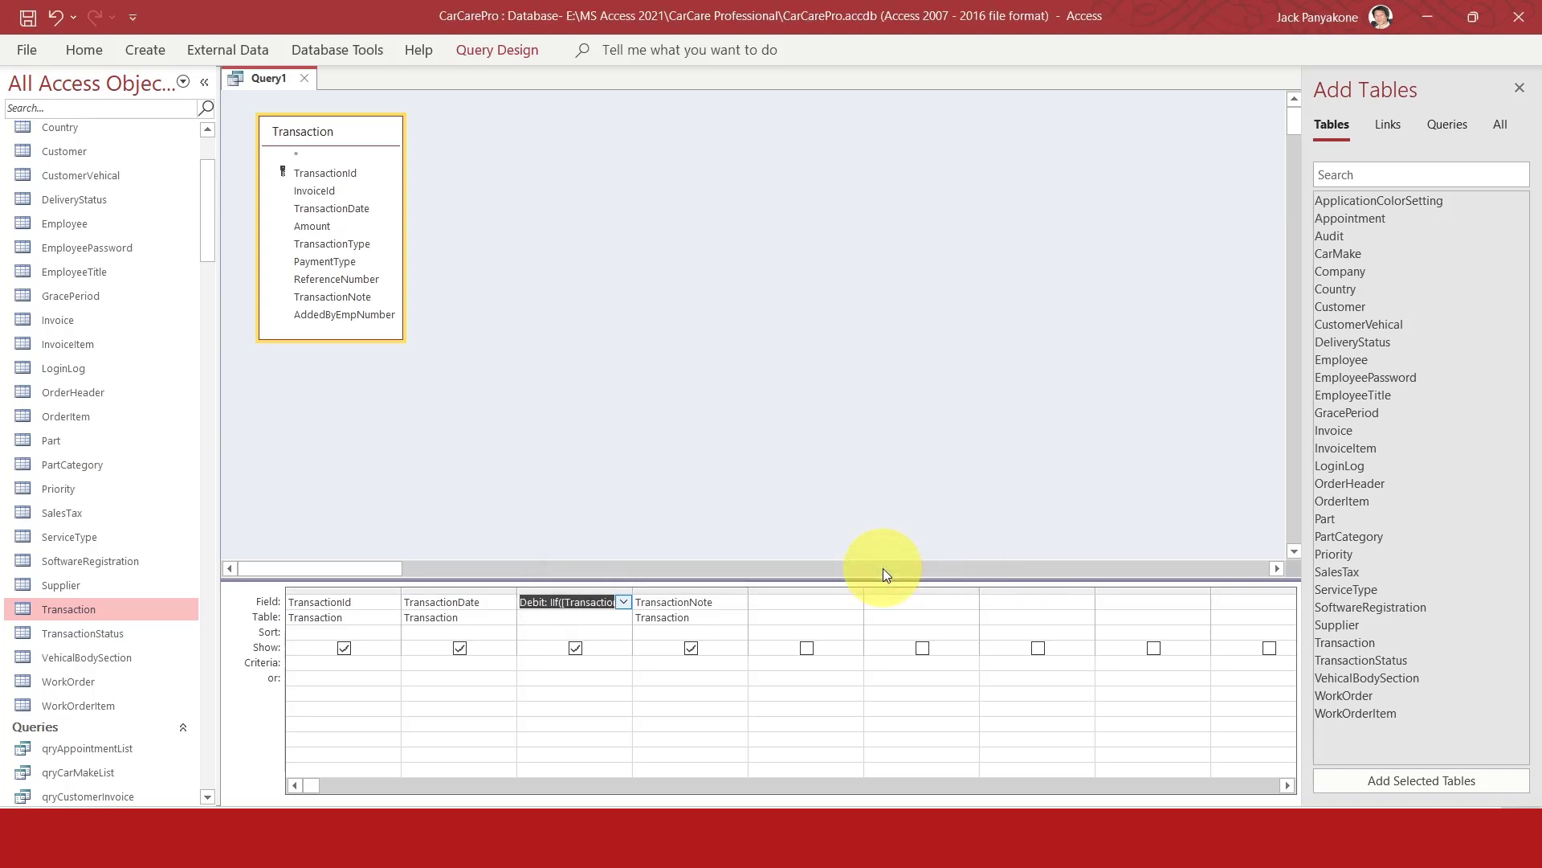
# Copy the Debit expression into the first empty column and change it to Credit: IIf([TransactionType]="CREDIT",[Amount],0).
pyautogui.rightClick(577, 601)
pyautogui.click(637, 687)
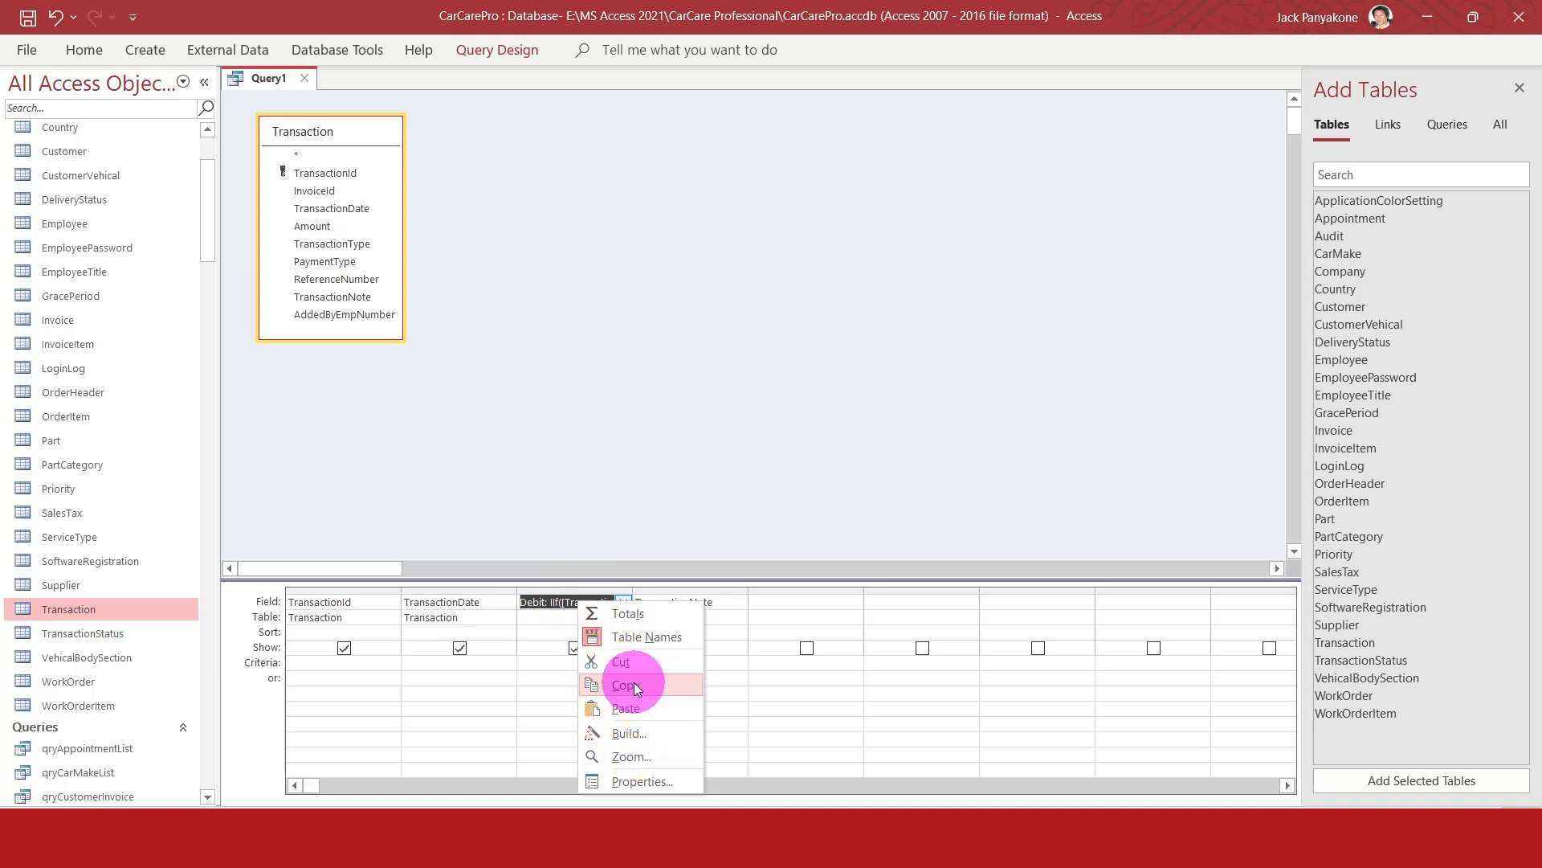
pyautogui.click(758, 601)
pyautogui.rightClick(758, 602)
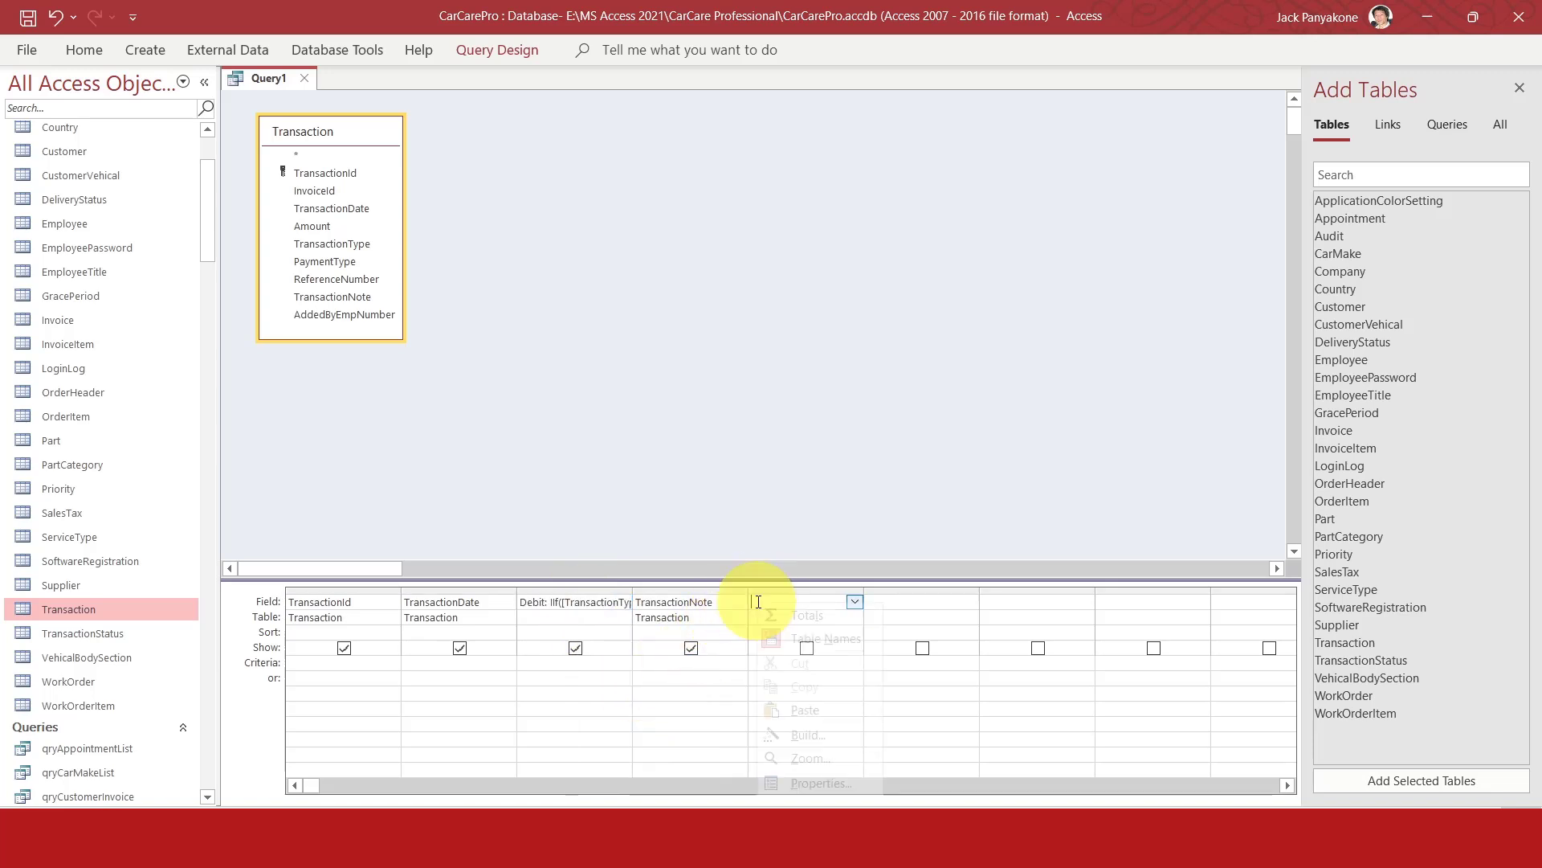
pyautogui.click(810, 758)
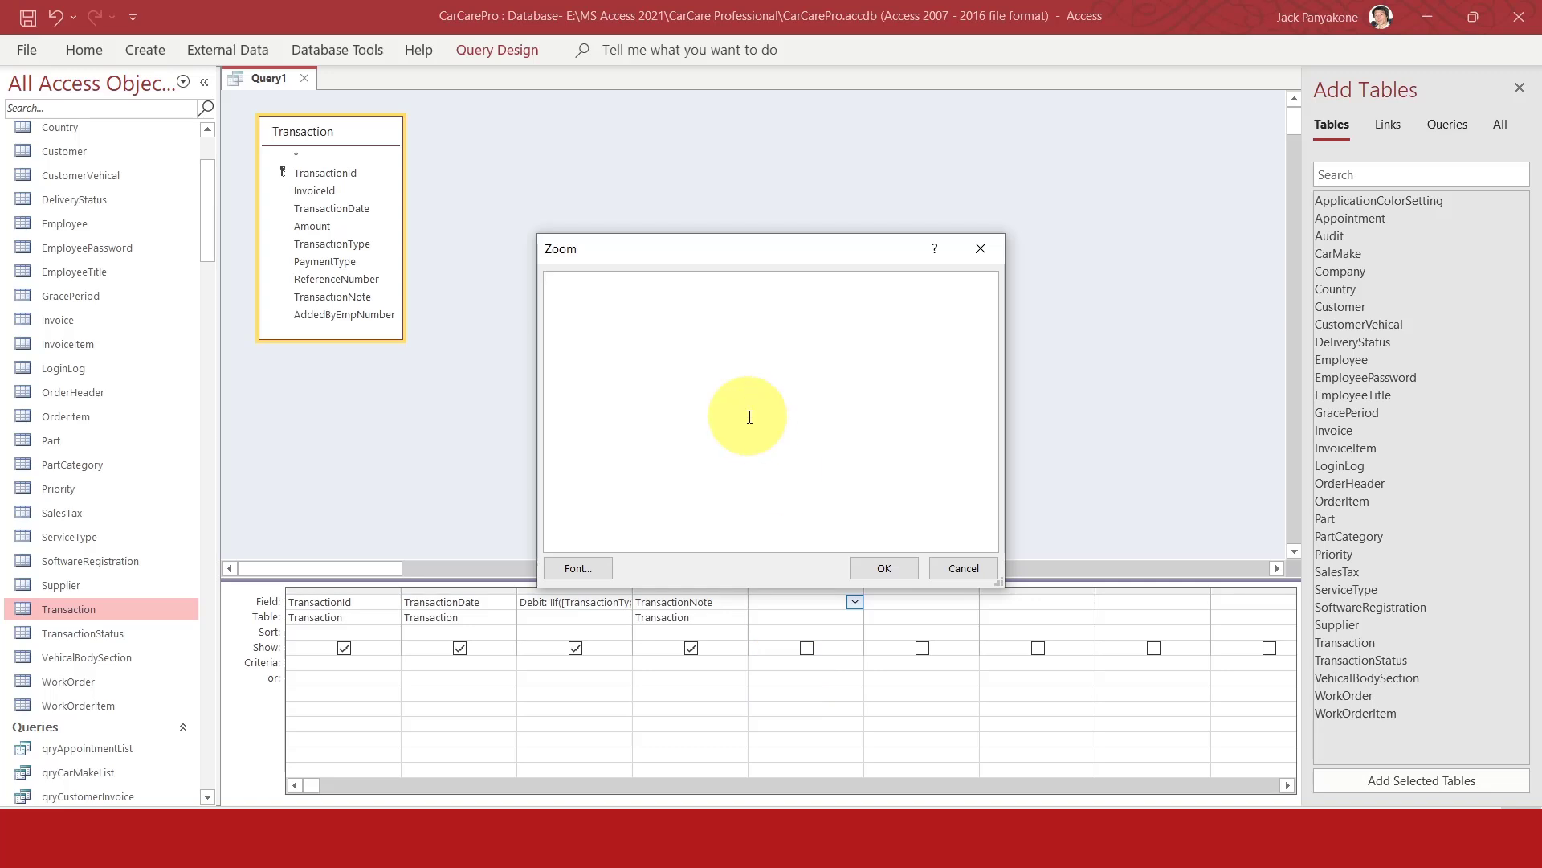
pyautogui.hotkey('ctrl', 'v')
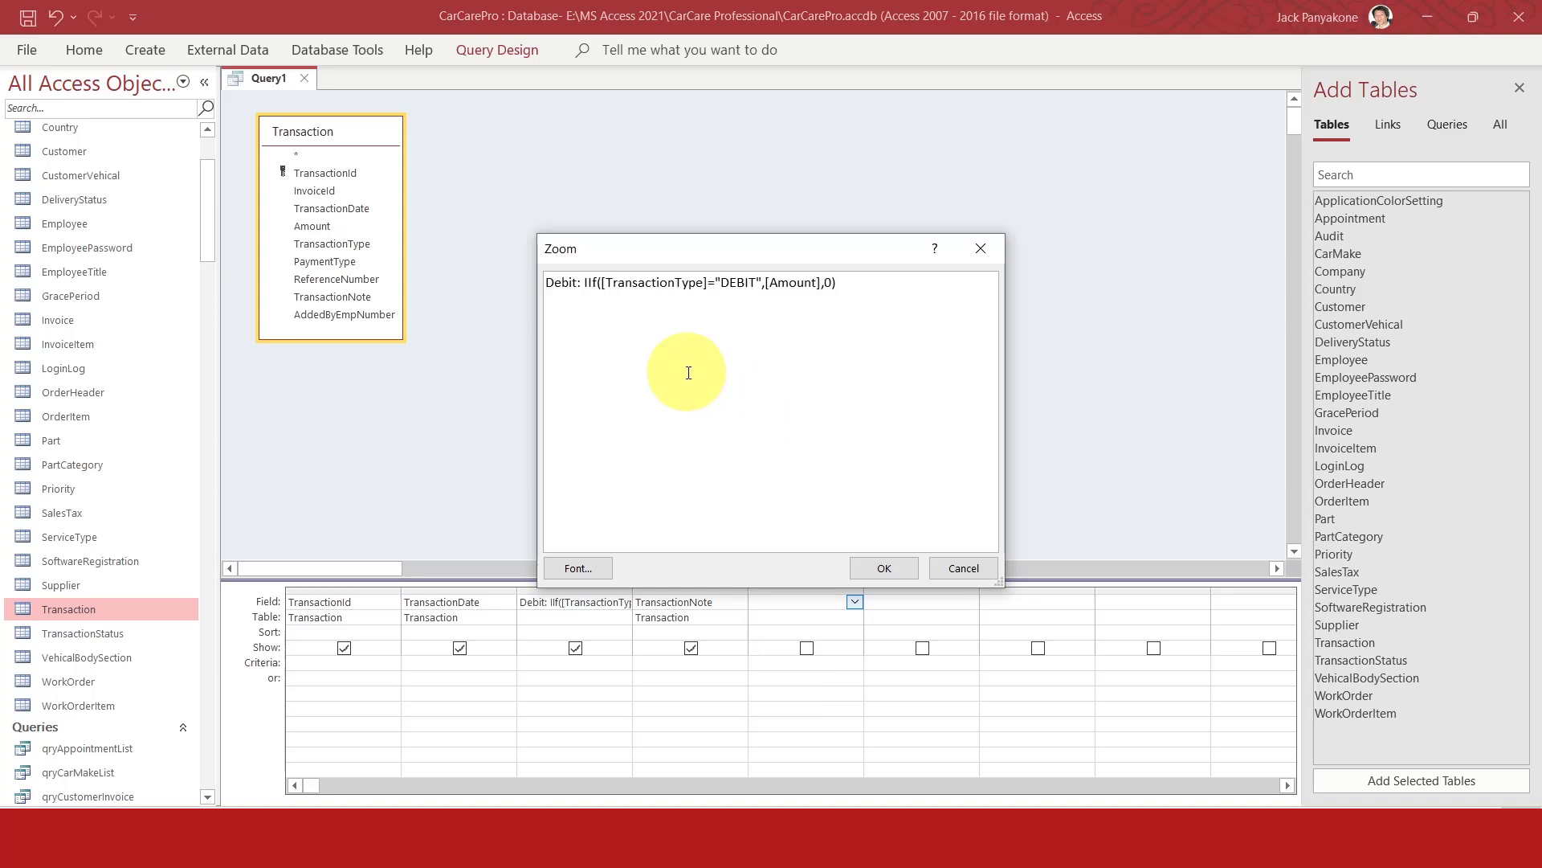
pyautogui.doubleClick(560, 281)
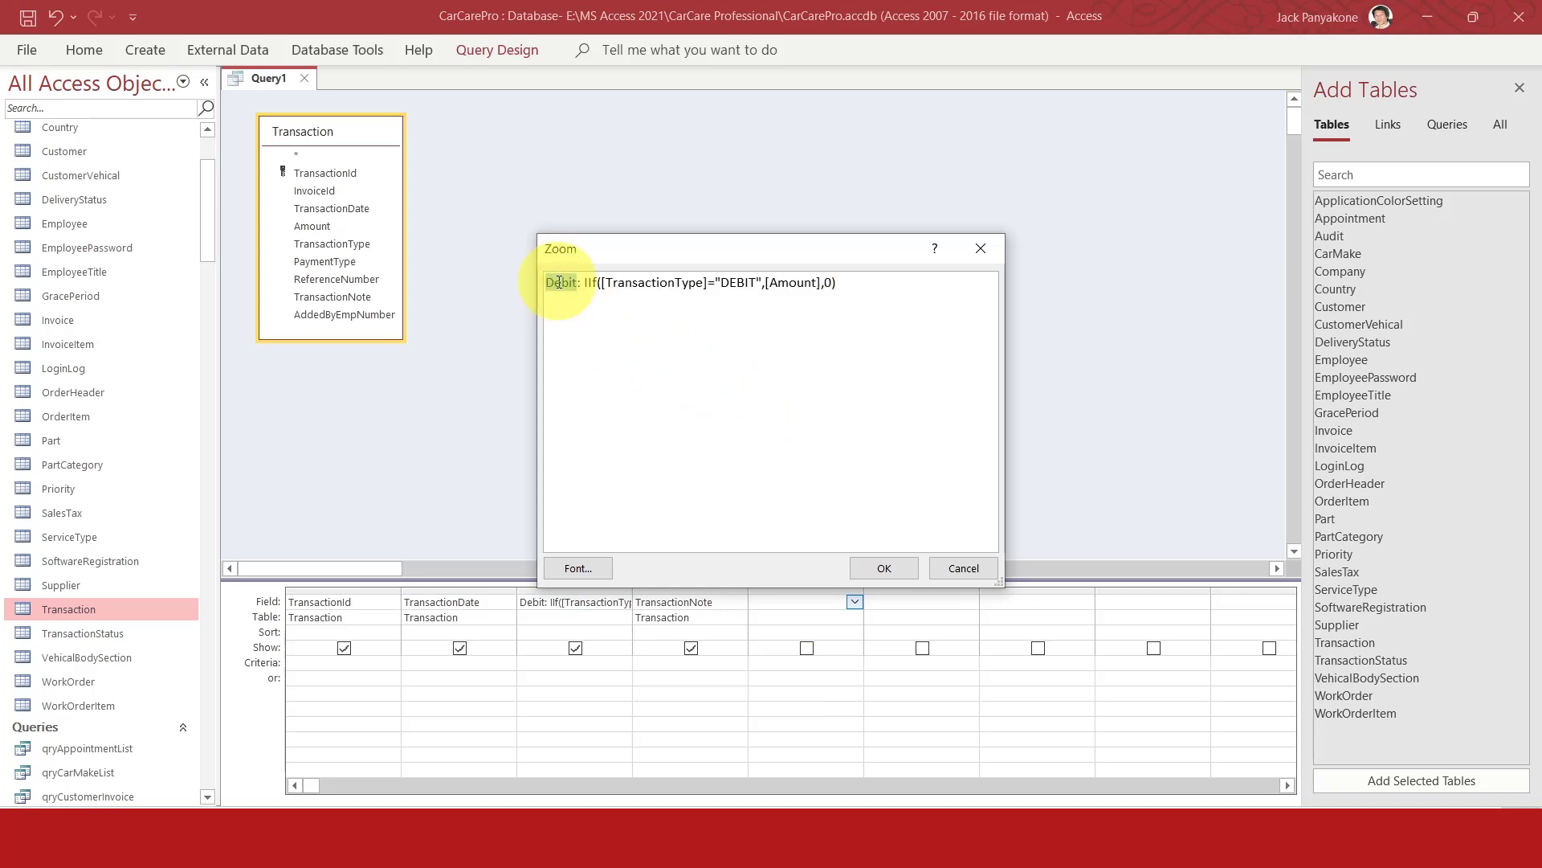
pyautogui.write('C')
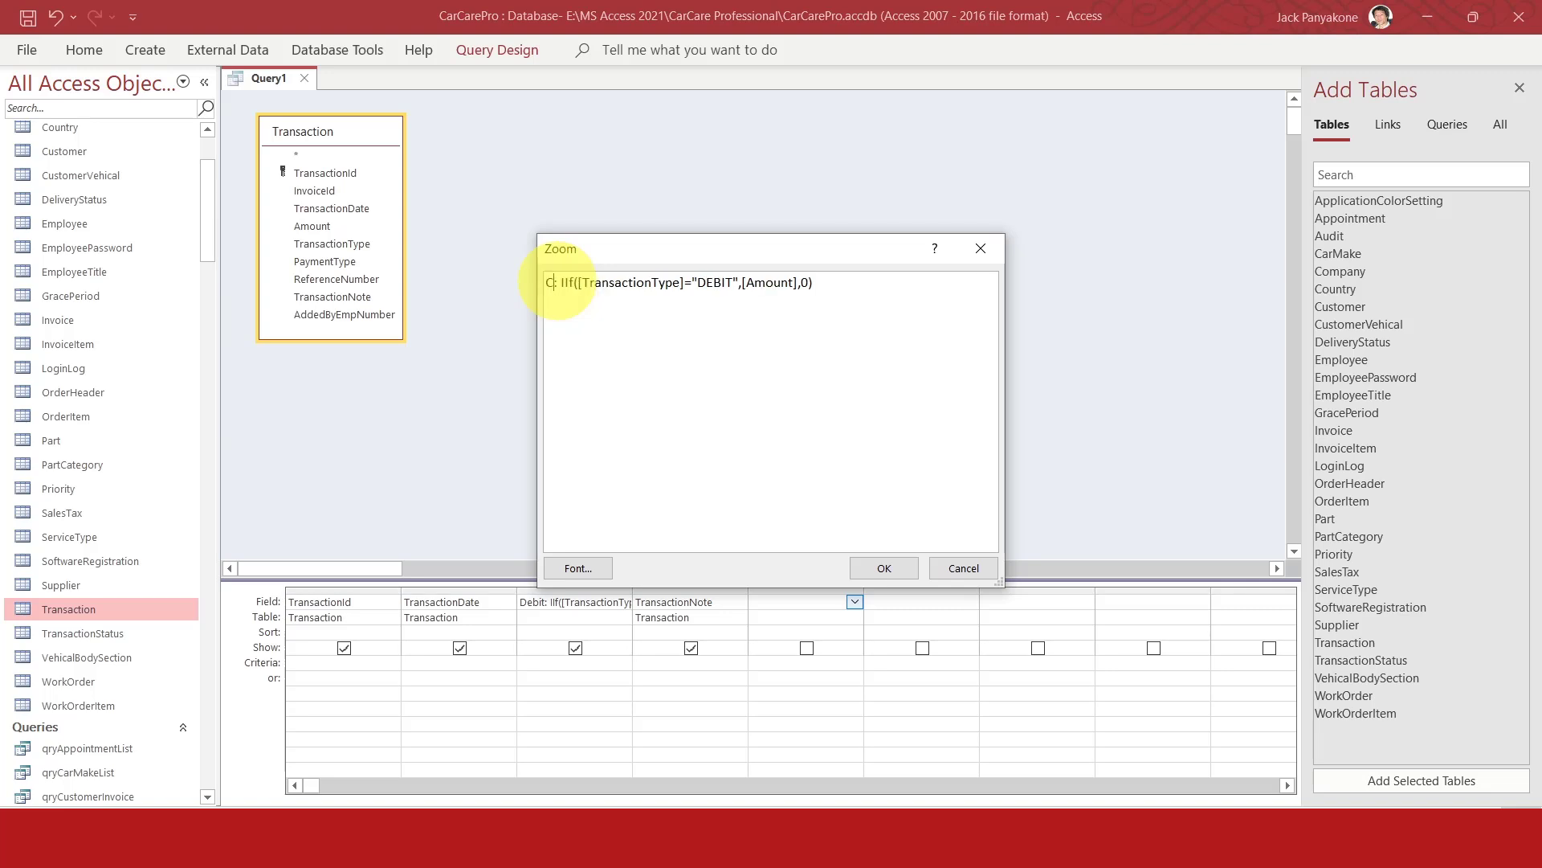
pyautogui.write('redit')
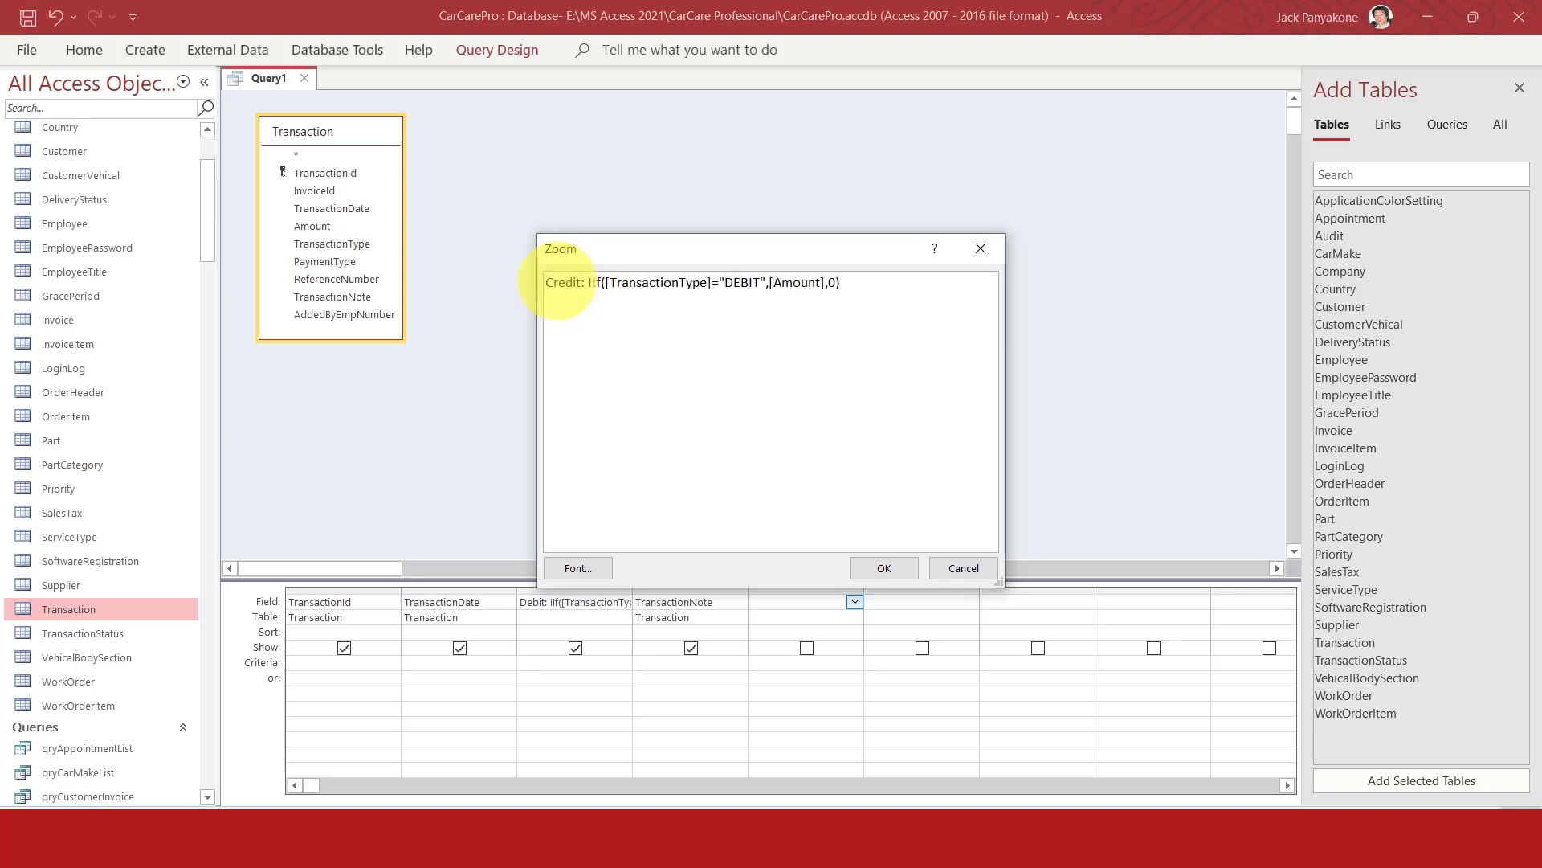
pyautogui.doubleClick(731, 282)
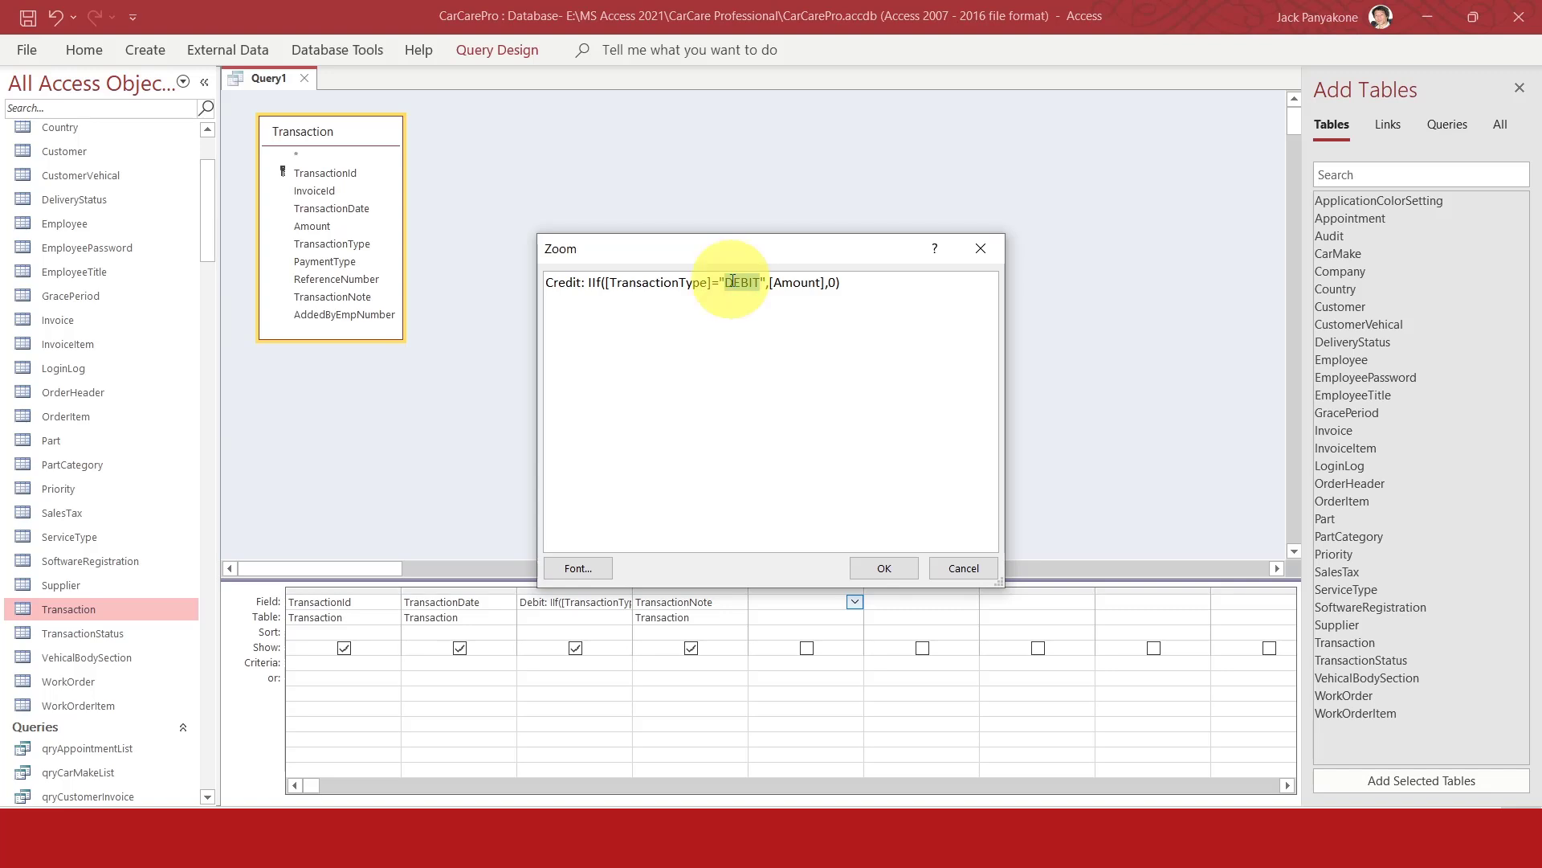
pyautogui.write('CREDIT')
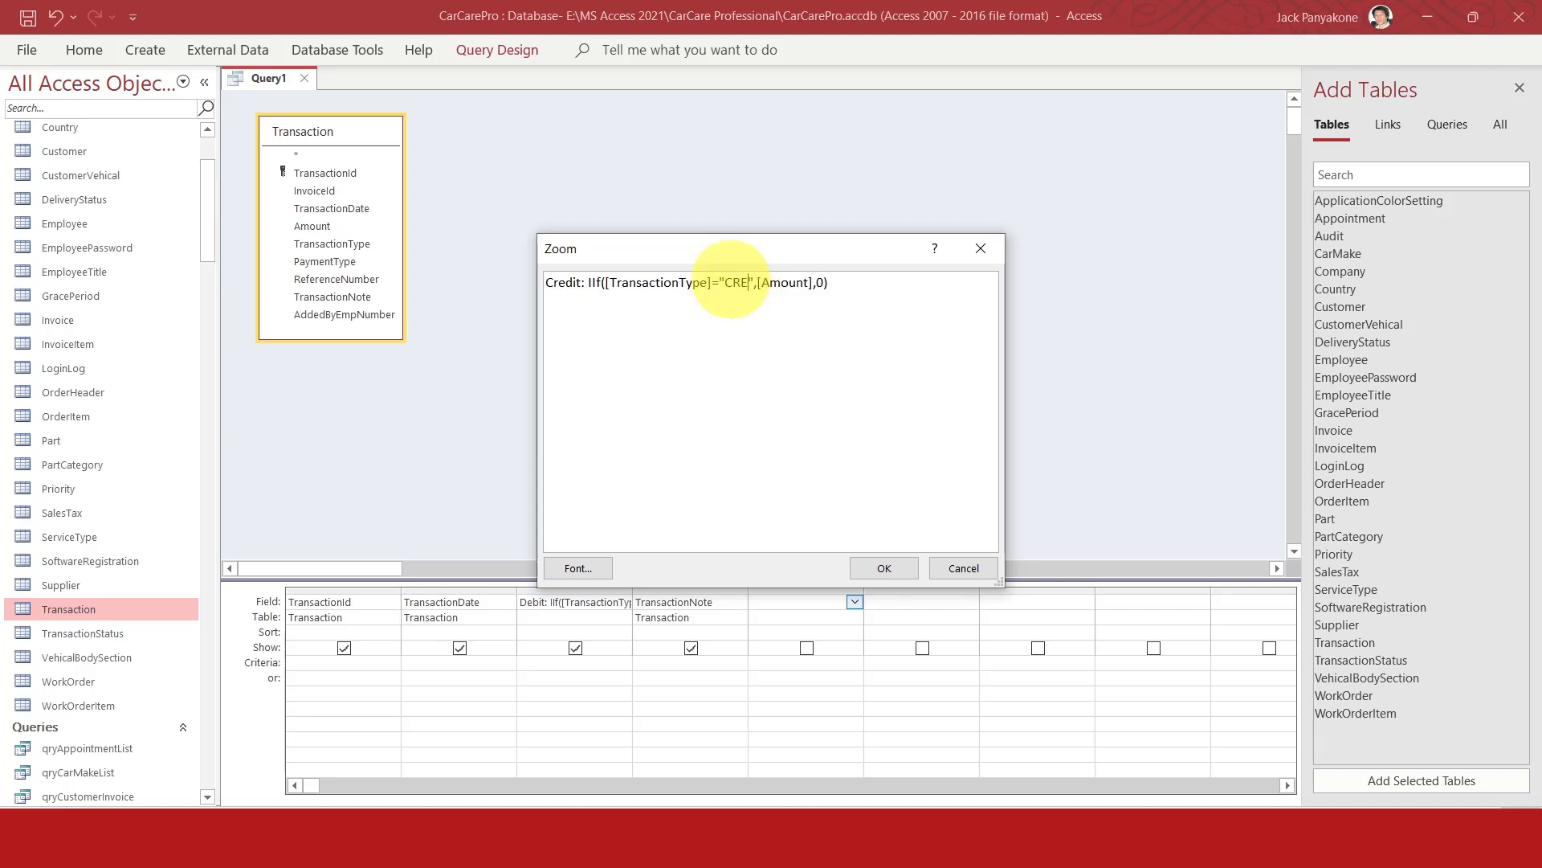
pyautogui.click(907, 570)
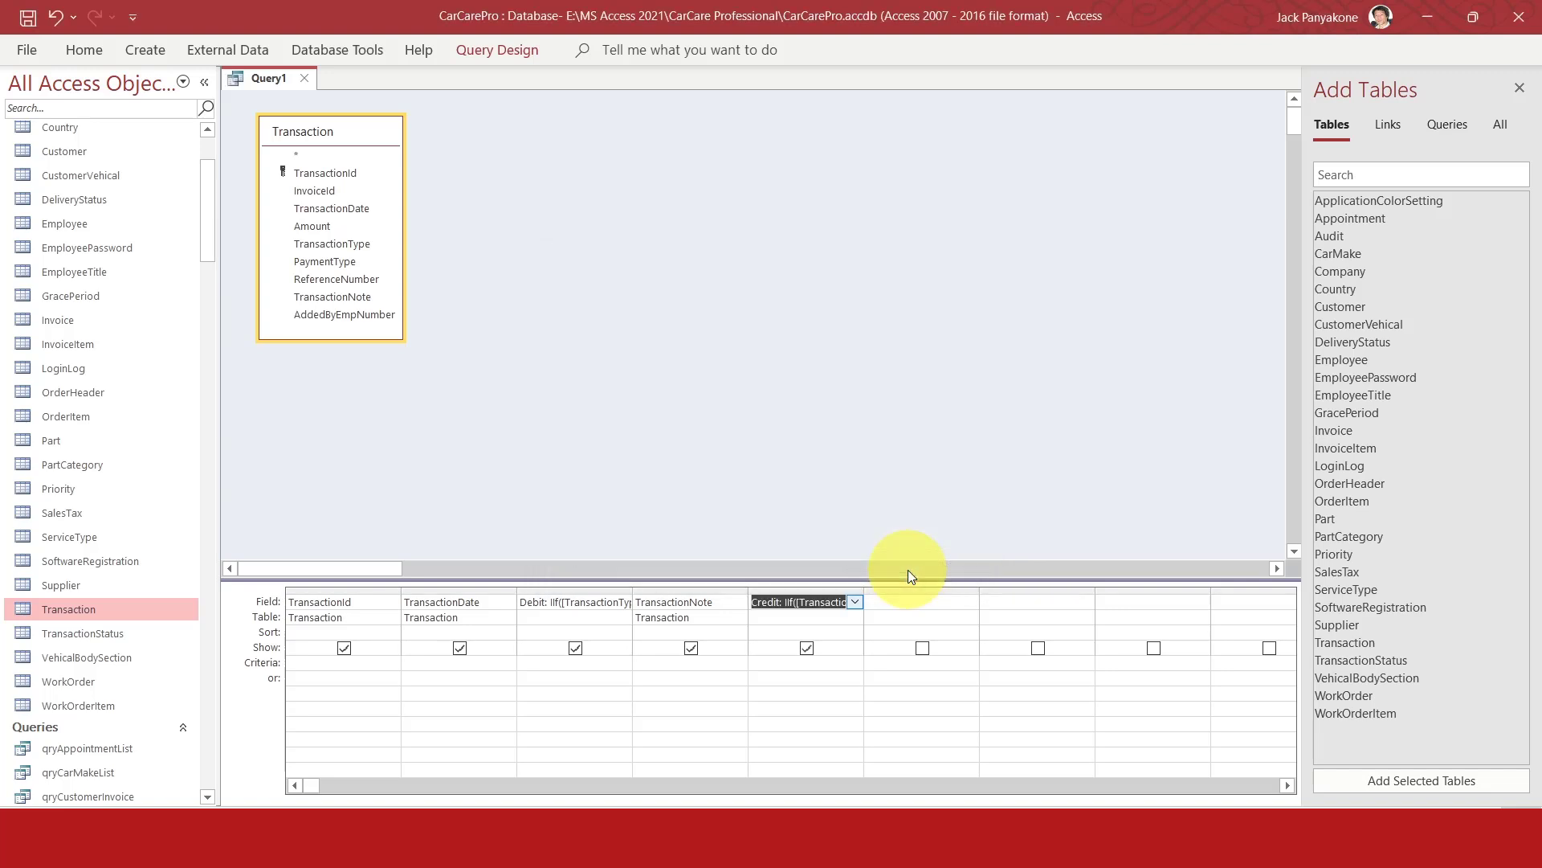
# Move the Credit column between the Debit and TransactionNote columns in the design grid.
pyautogui.click(776, 591)
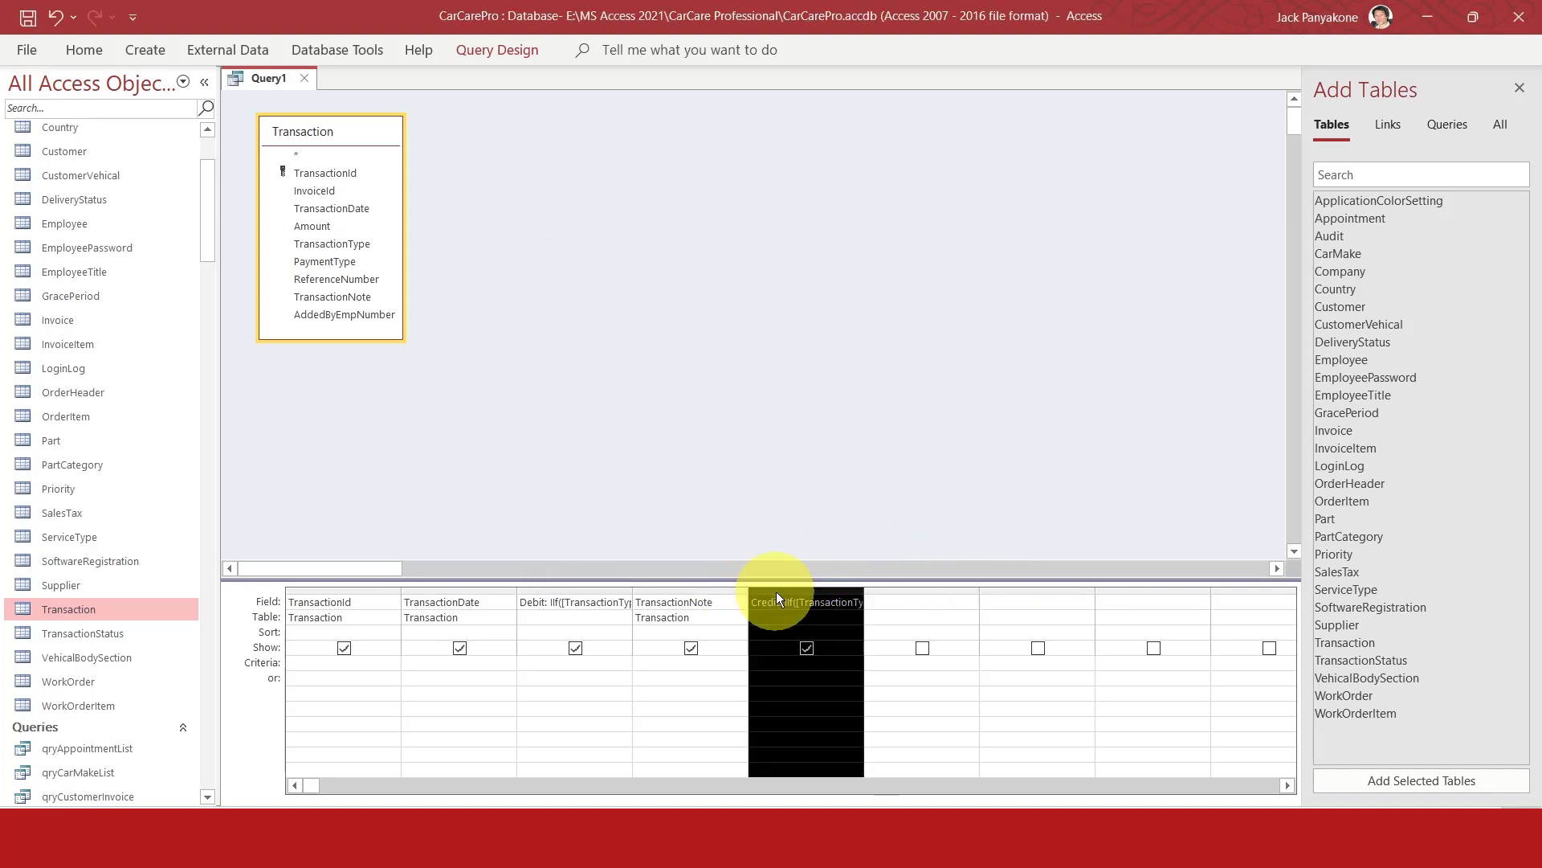
pyautogui.moveTo(776, 591); pyautogui.dragTo(723, 593)
pyautogui.click(681, 463)
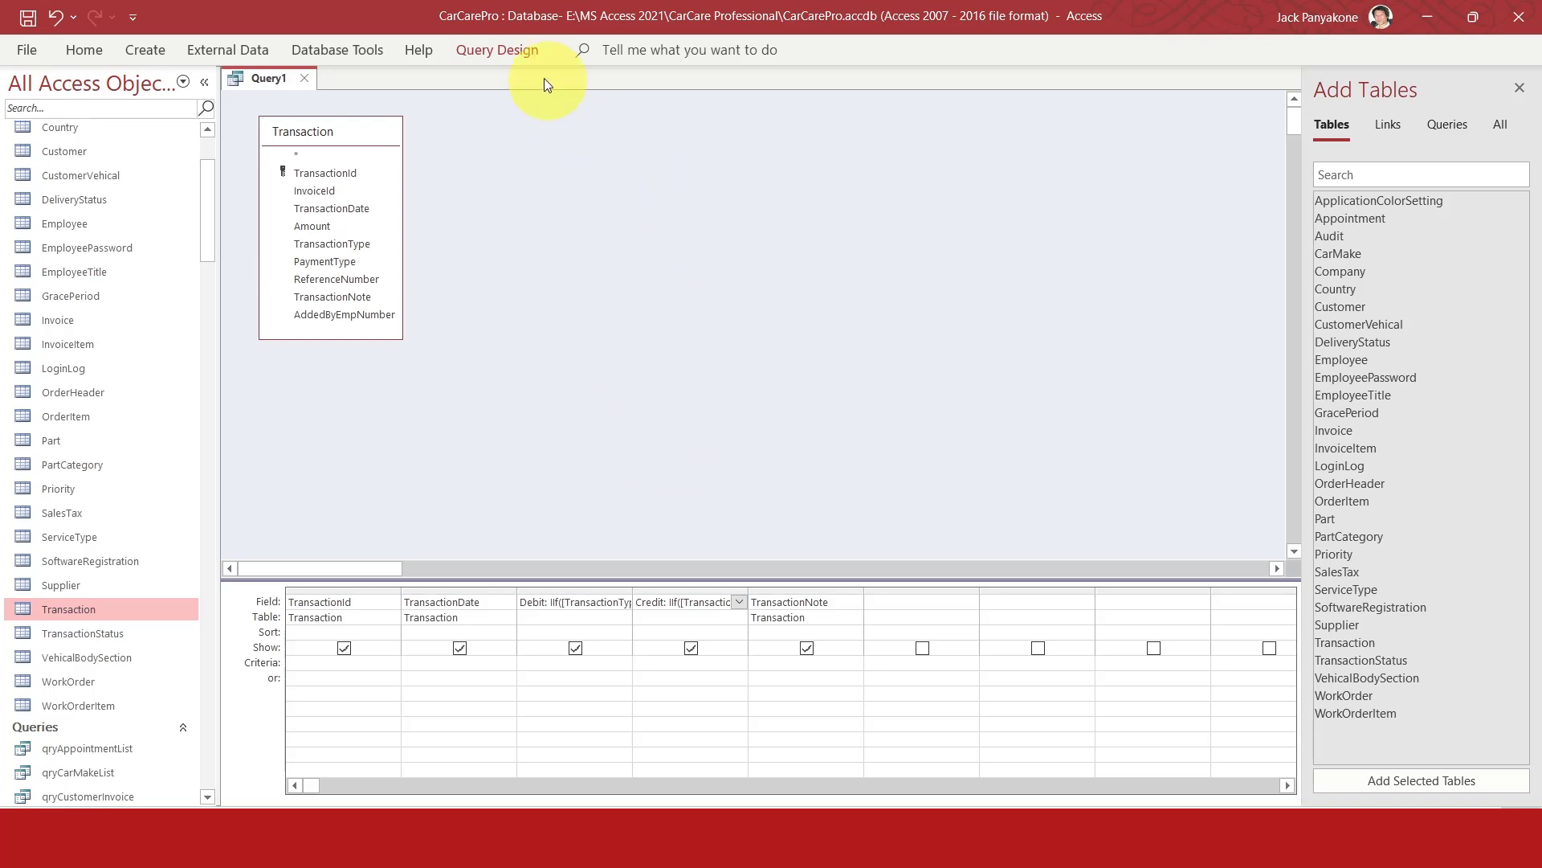
# Run the query to check the Debit and Credit columns for each transaction.
pyautogui.click(497, 49)
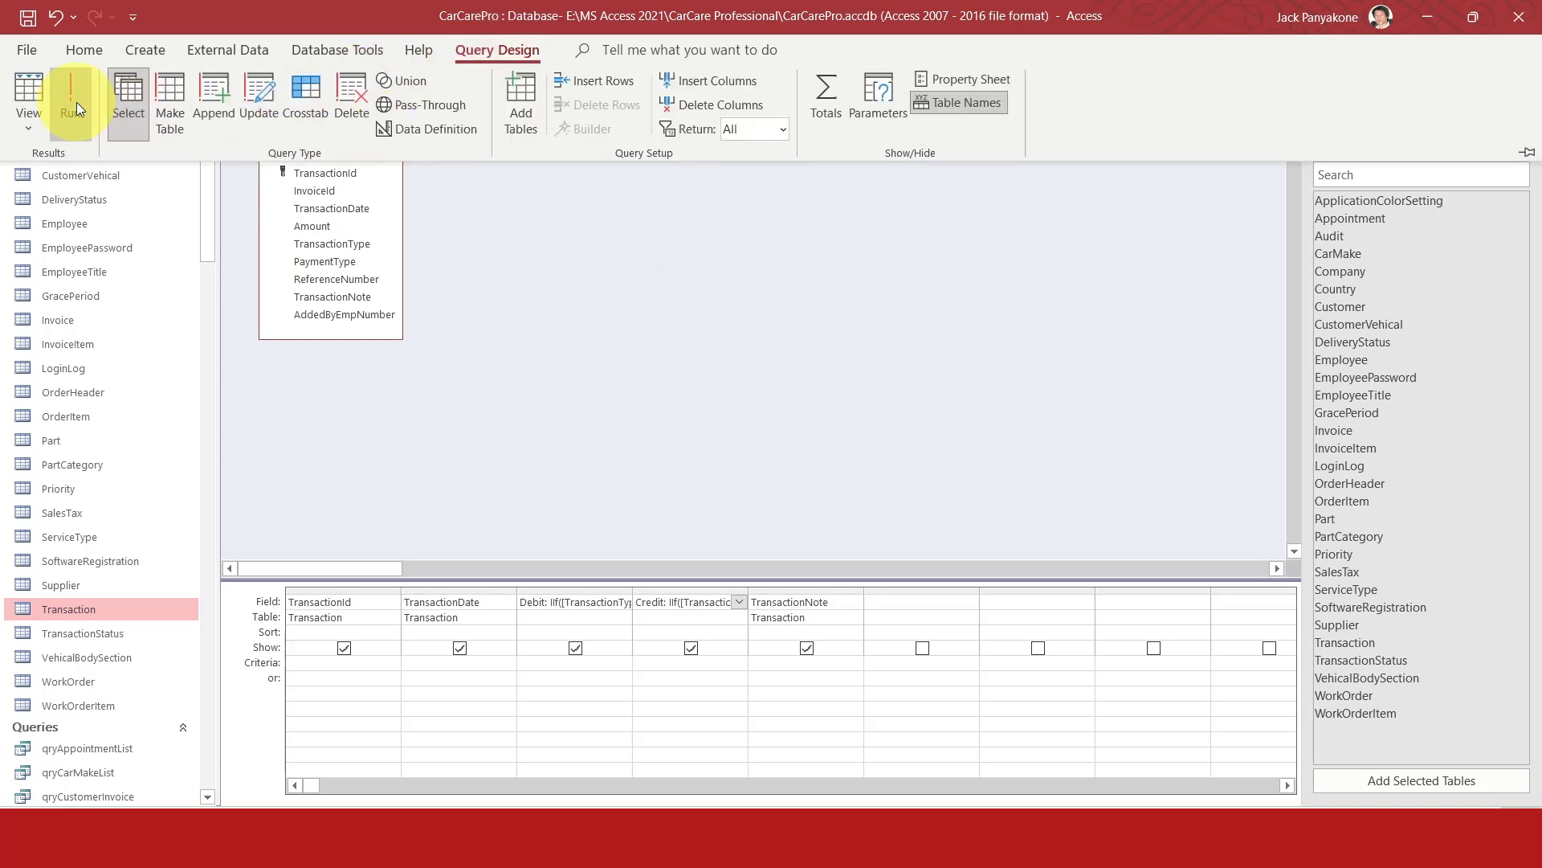
pyautogui.click(76, 103)
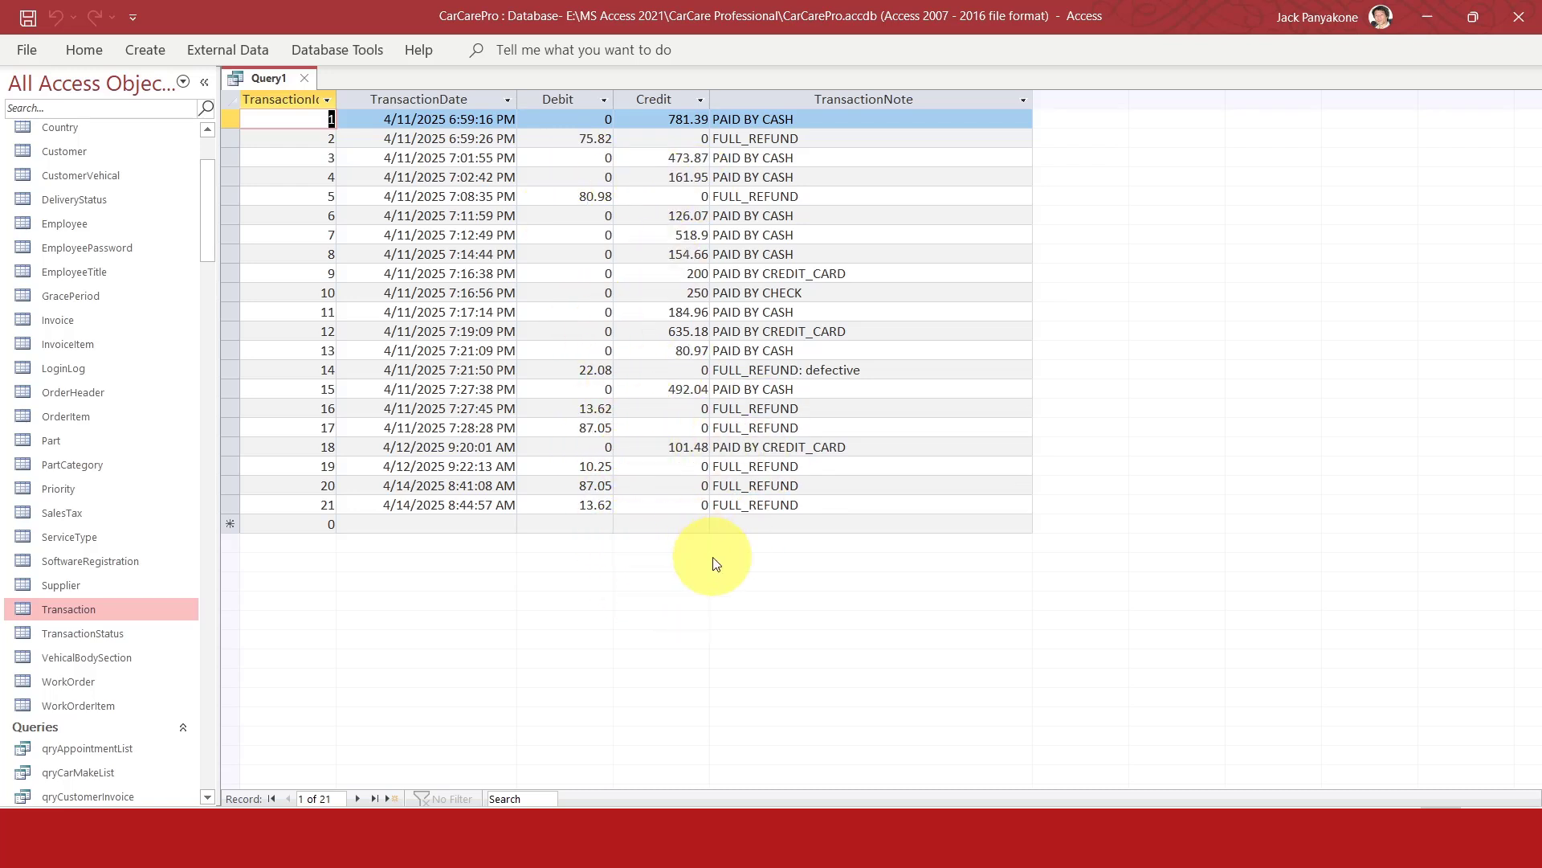
# Return to the query's Design View, add qryCustomerInvoice as a source, and join its InvoiceId to the Transaction table's InvoiceId.
pyautogui.rightClick(251, 78)
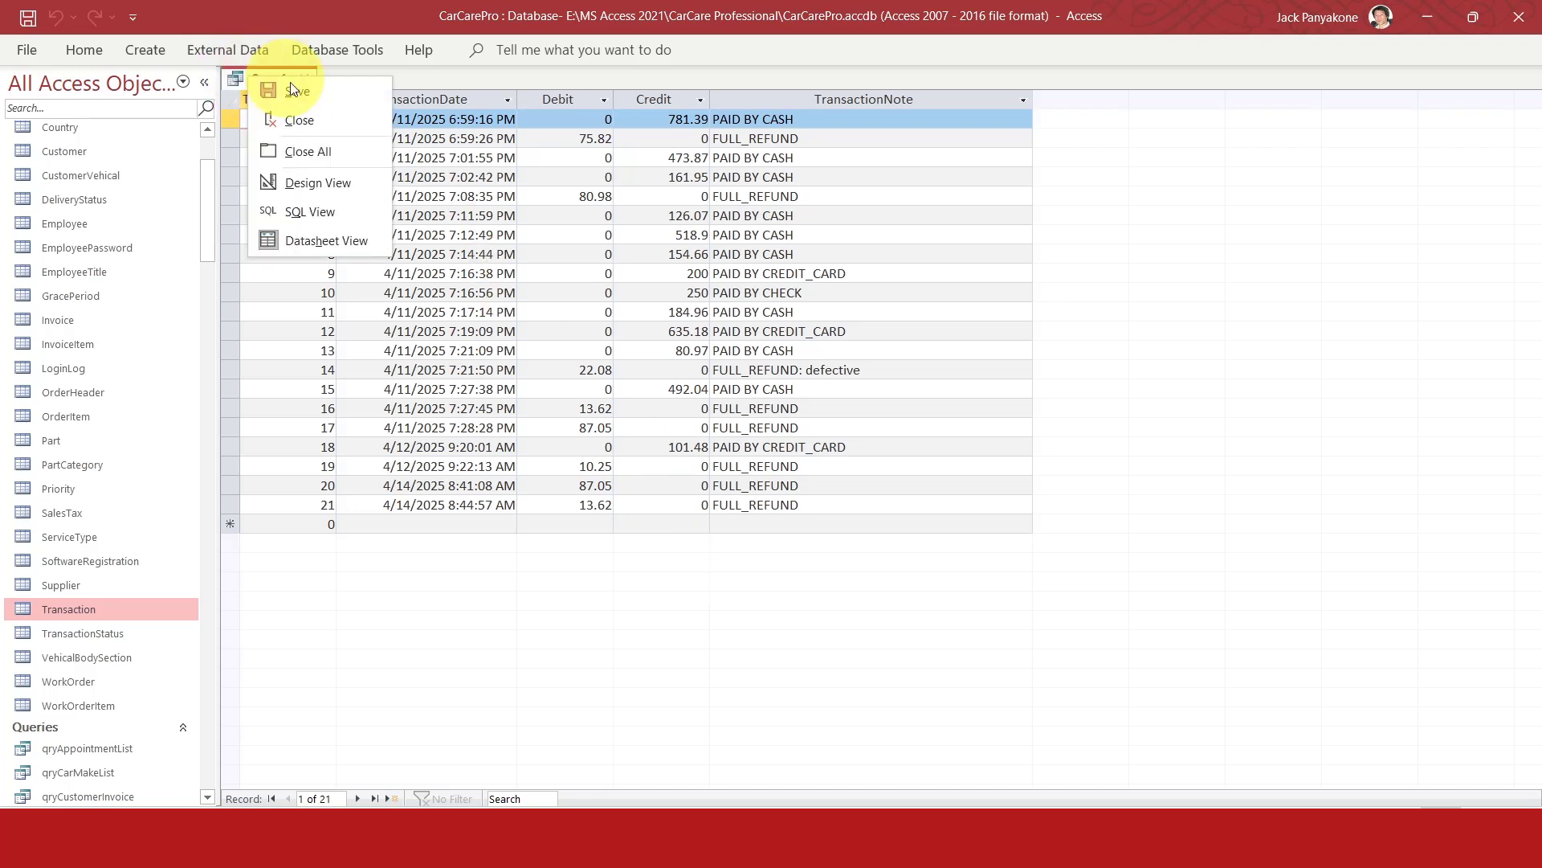
pyautogui.click(351, 187)
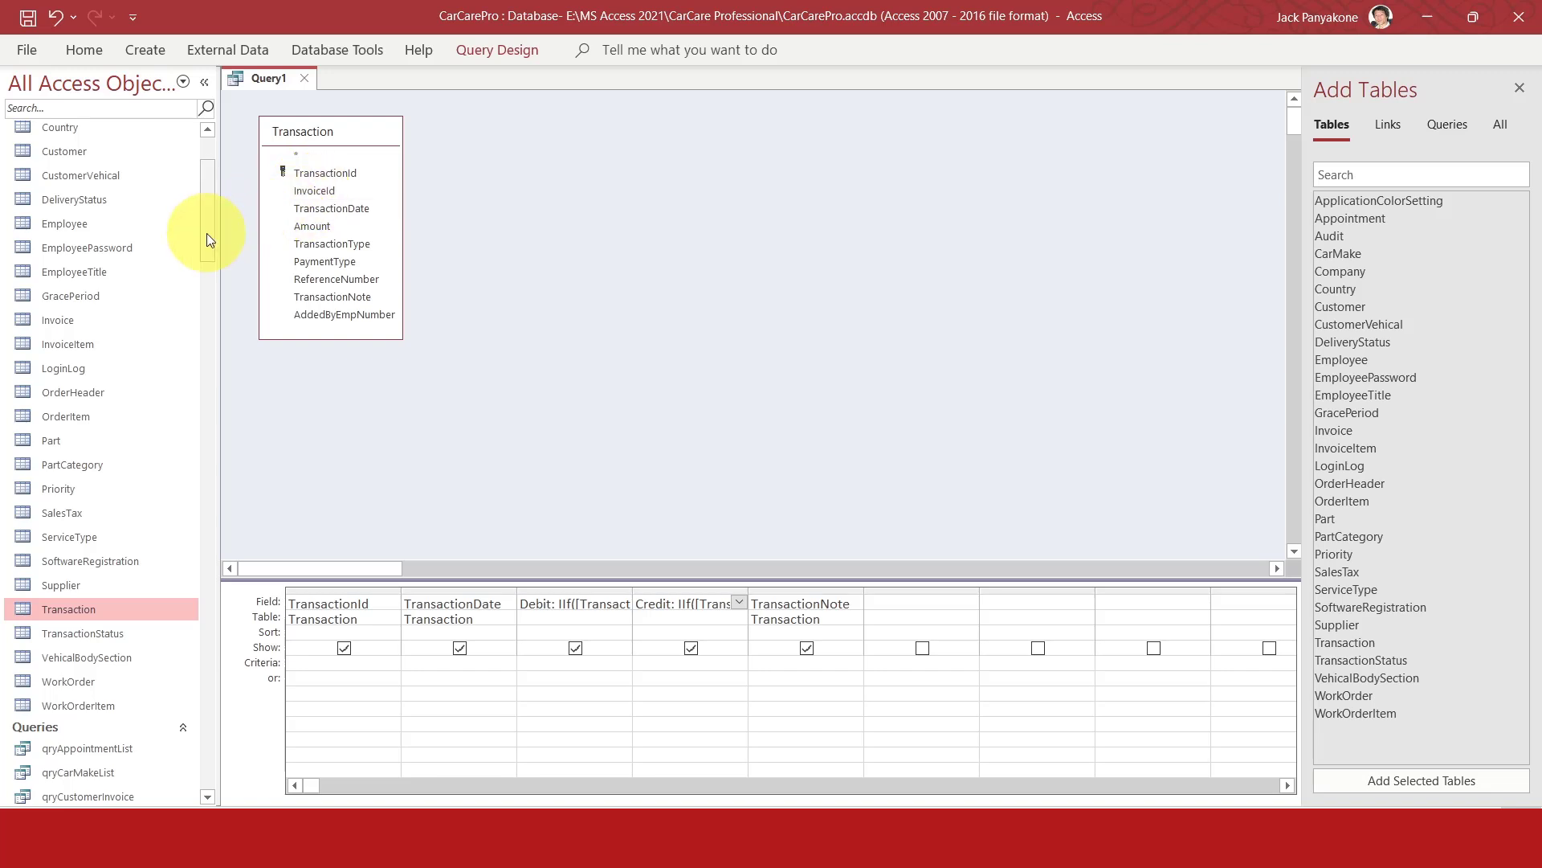
pyautogui.moveTo(206, 233); pyautogui.dragTo(205, 296)
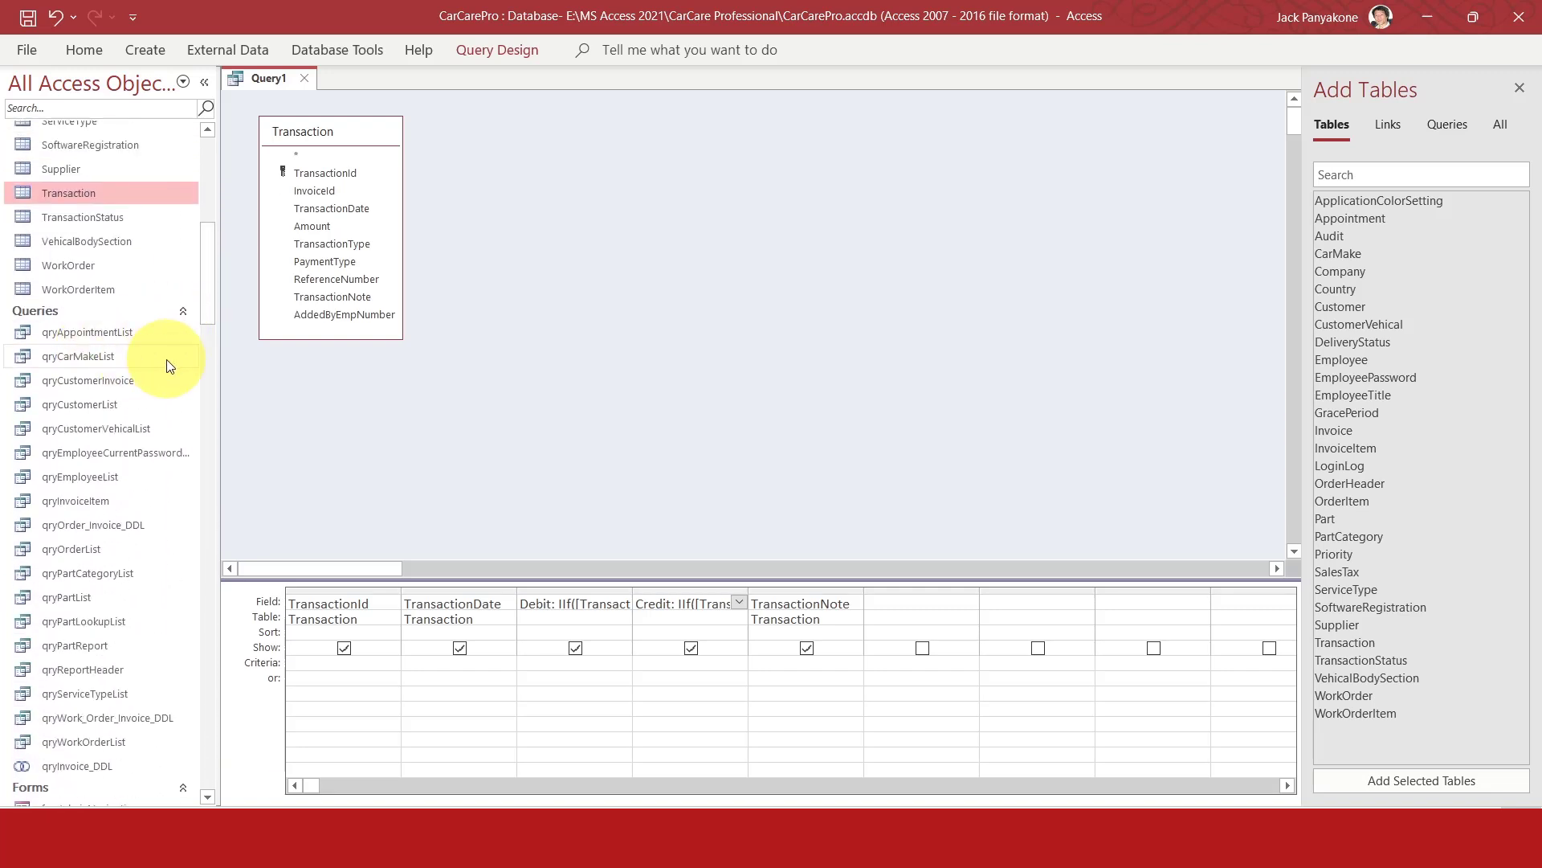
pyautogui.rightClick(119, 383)
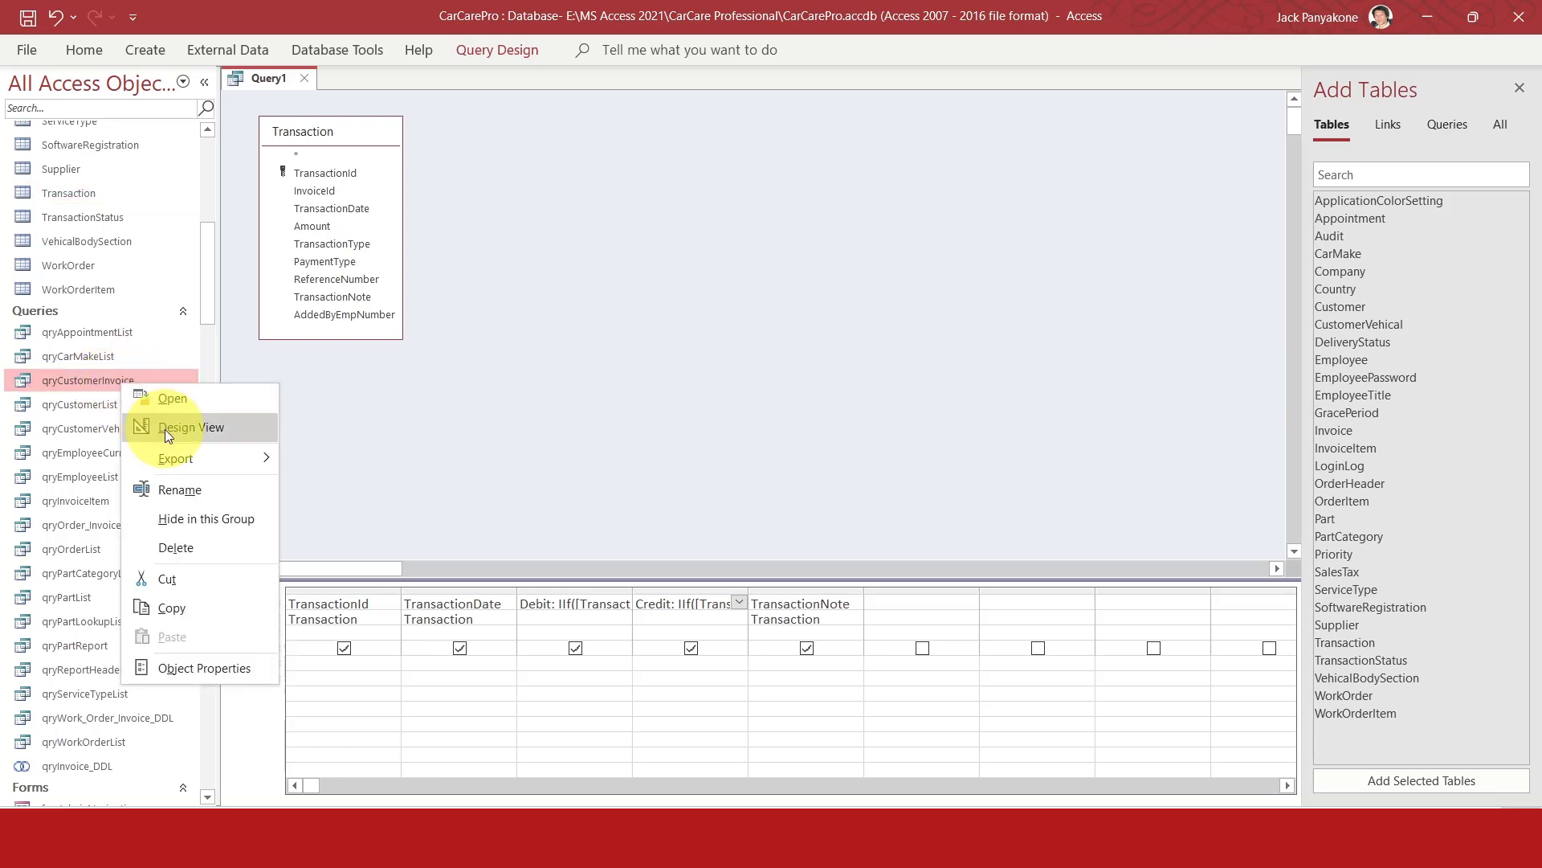
pyautogui.moveTo(74, 383); pyautogui.dragTo(484, 185)
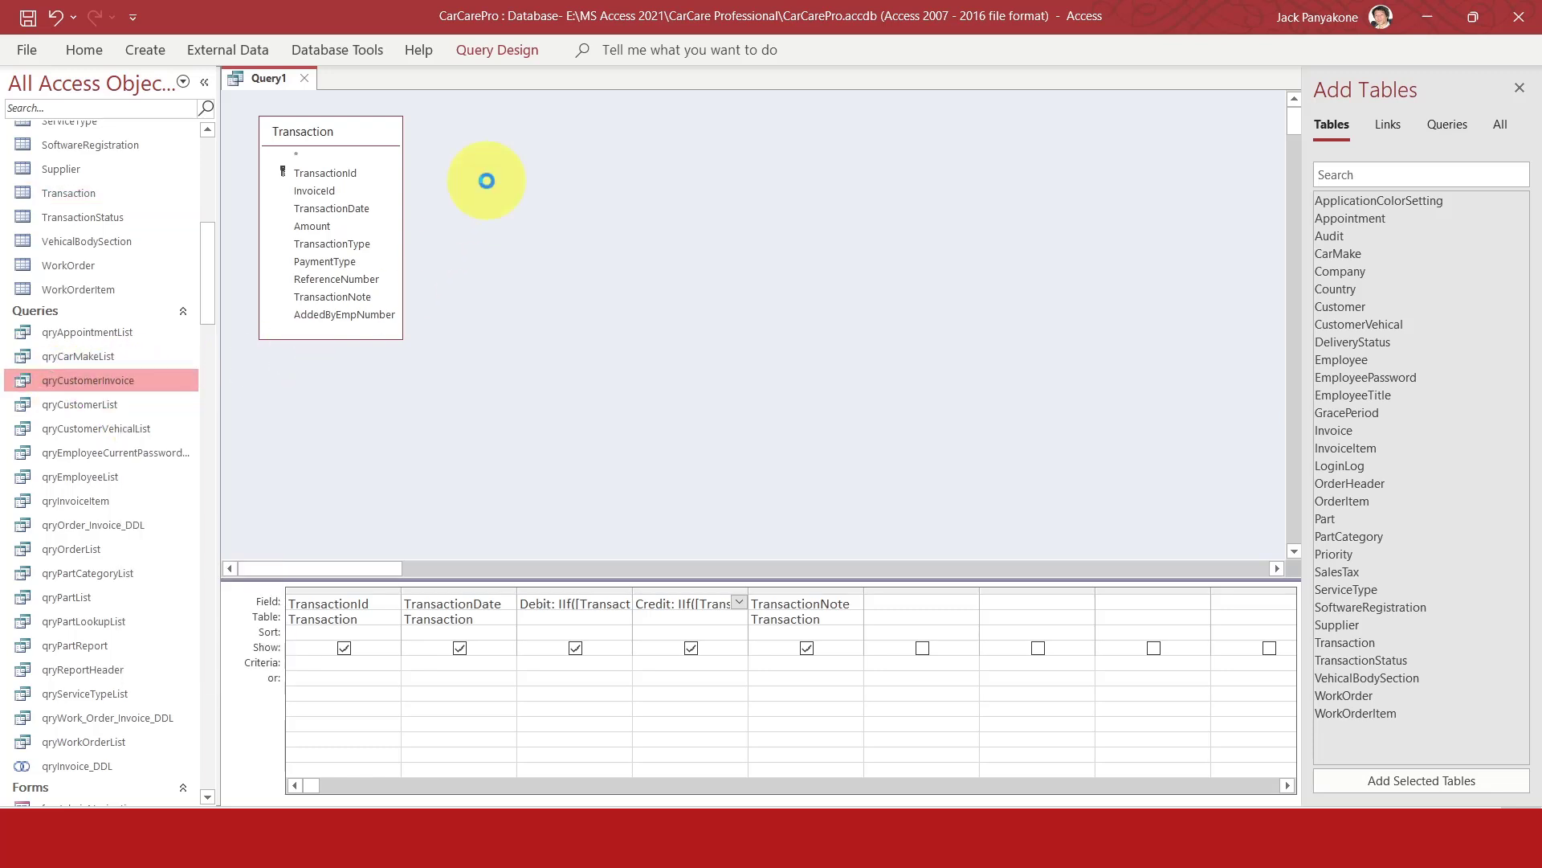
pyautogui.moveTo(551, 309); pyautogui.dragTo(538, 558)
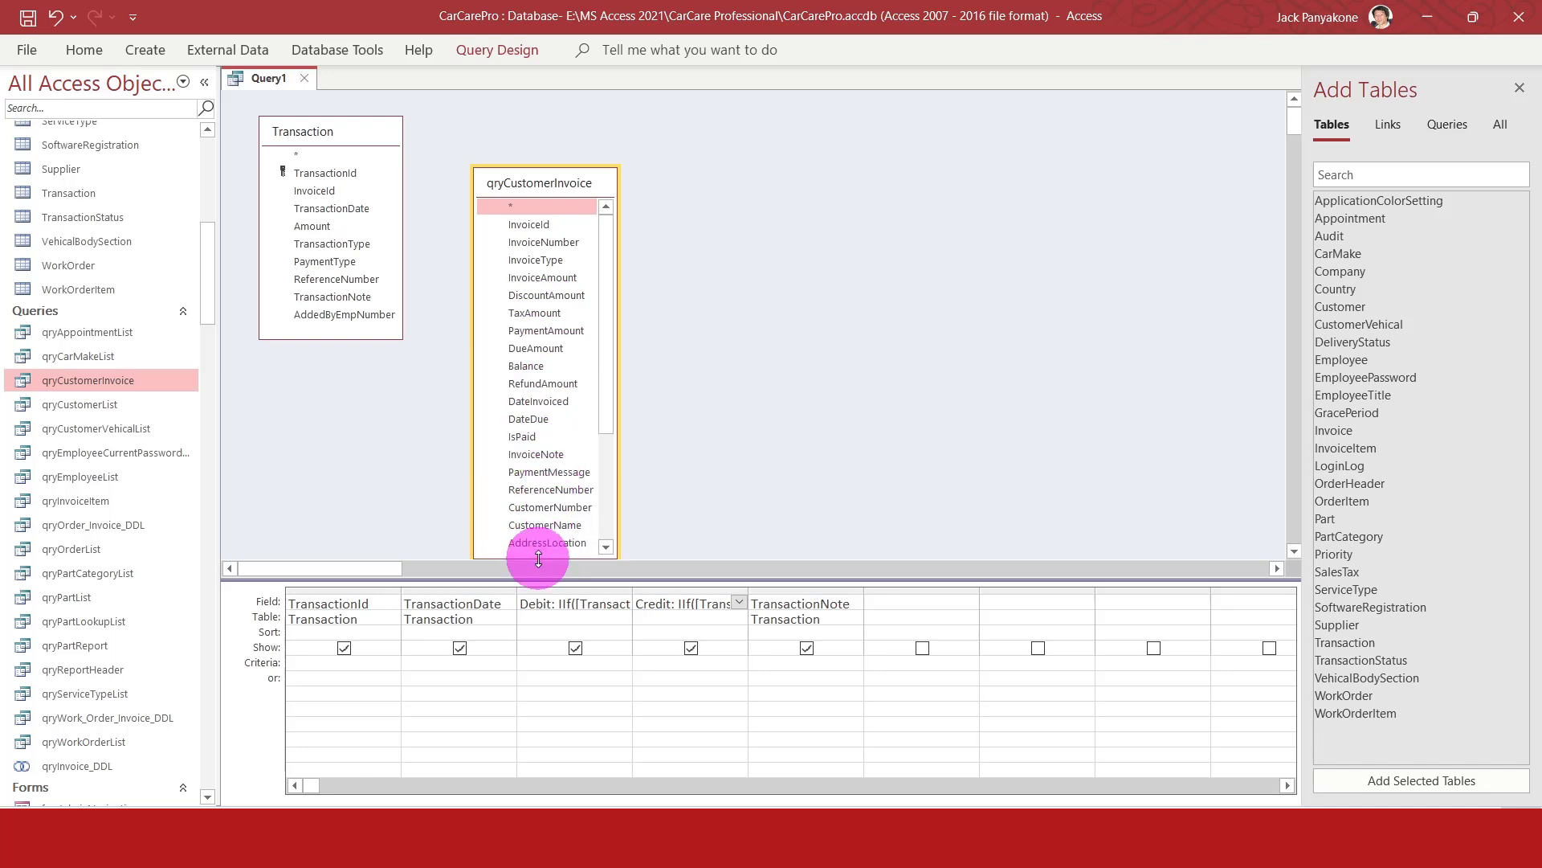
pyautogui.click(554, 508)
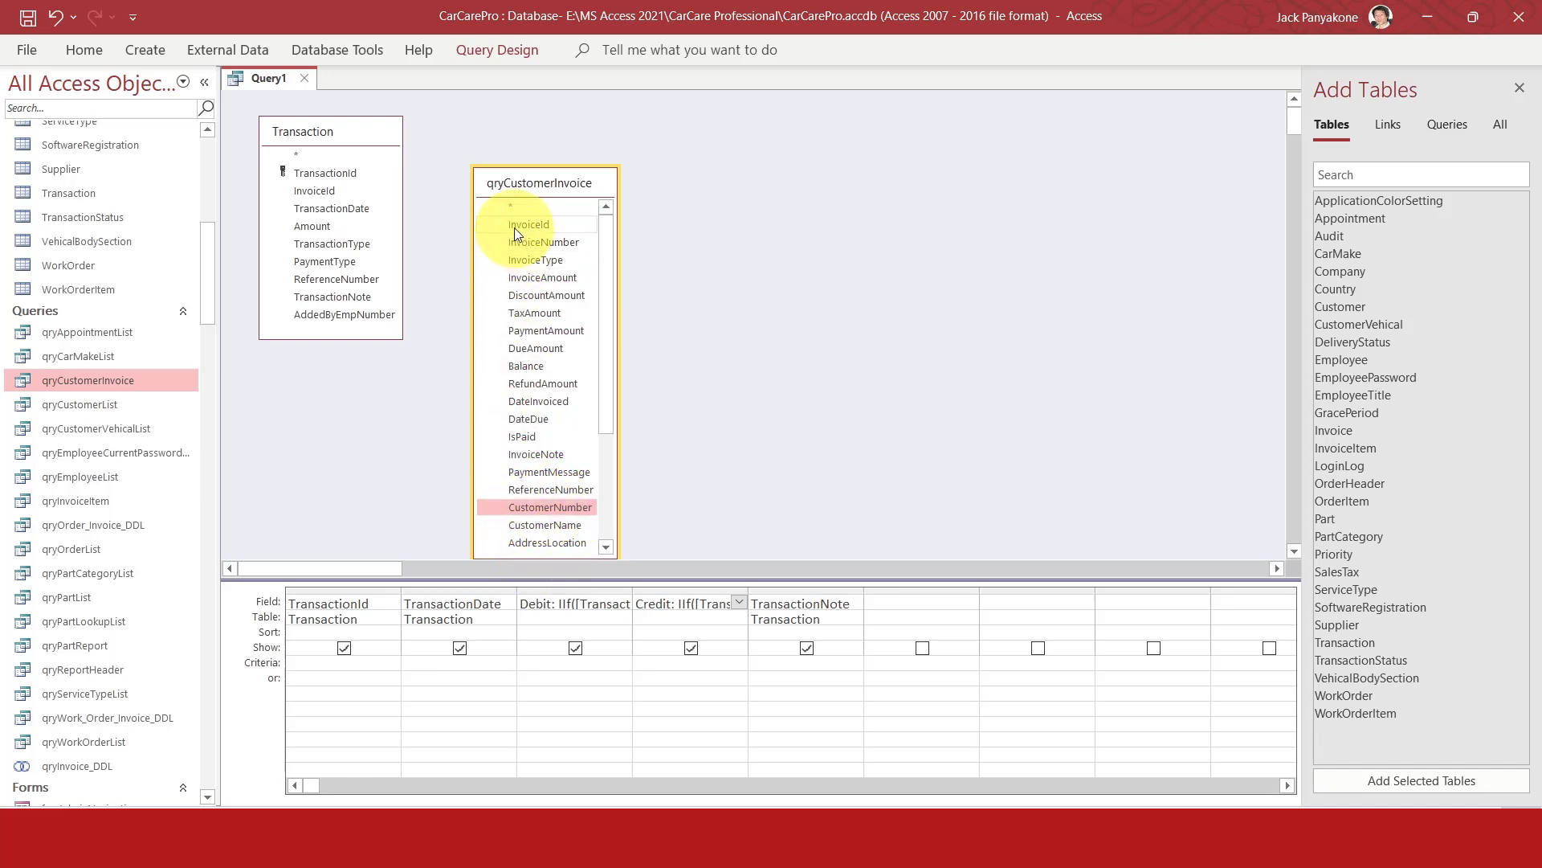
pyautogui.moveTo(510, 225); pyautogui.dragTo(315, 192)
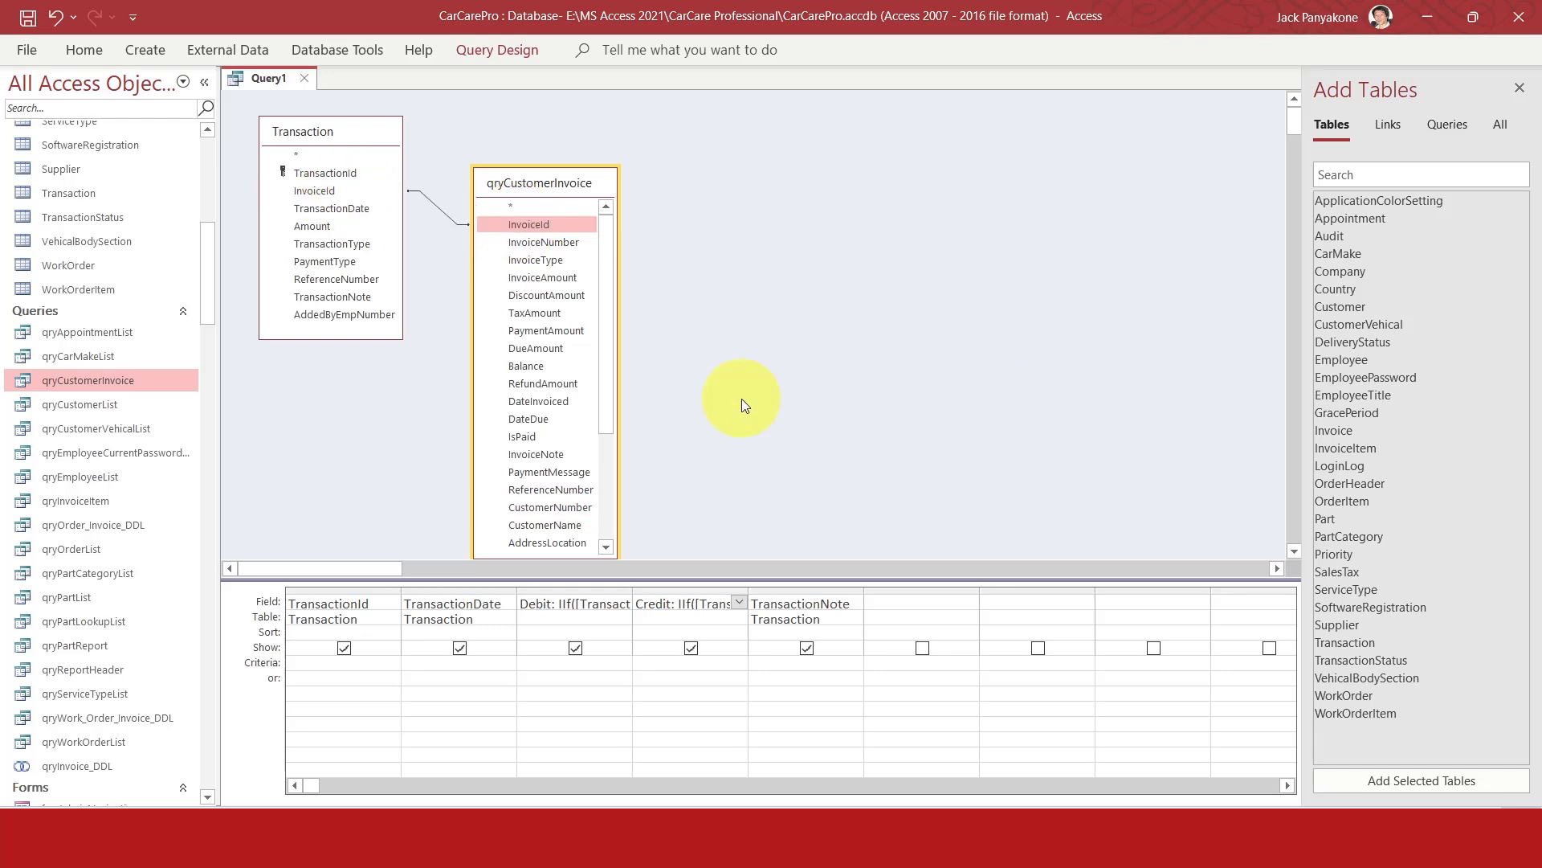
# Look through the qryCustomerInvoice field list and examine the Invoice table's fields in Design View, closing the table when done.
pyautogui.moveTo(610, 416); pyautogui.dragTo(602, 526)
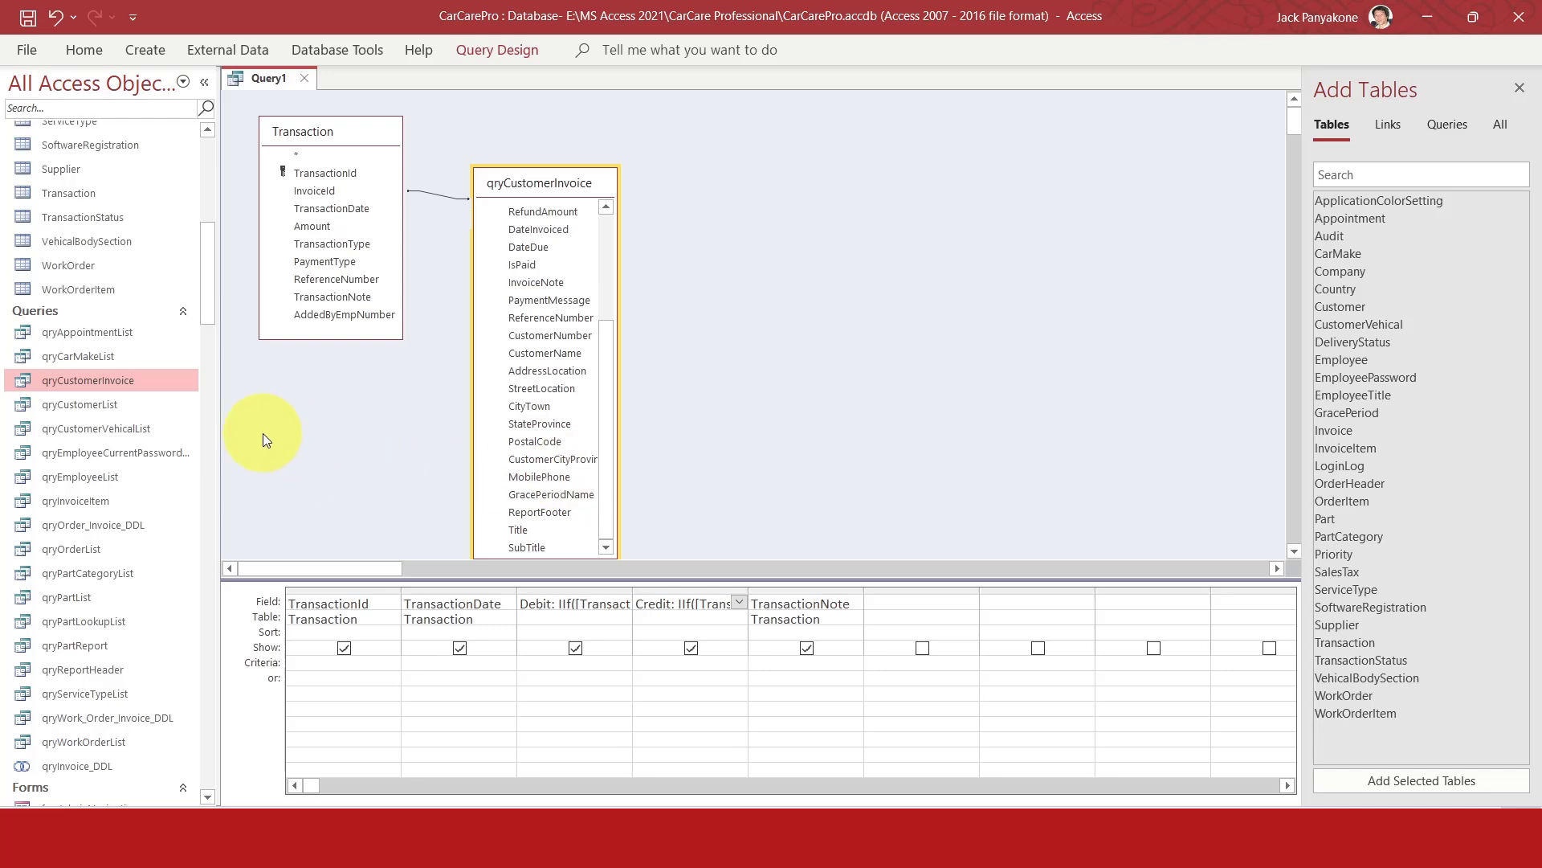
pyautogui.scroll(3, 117, 461)
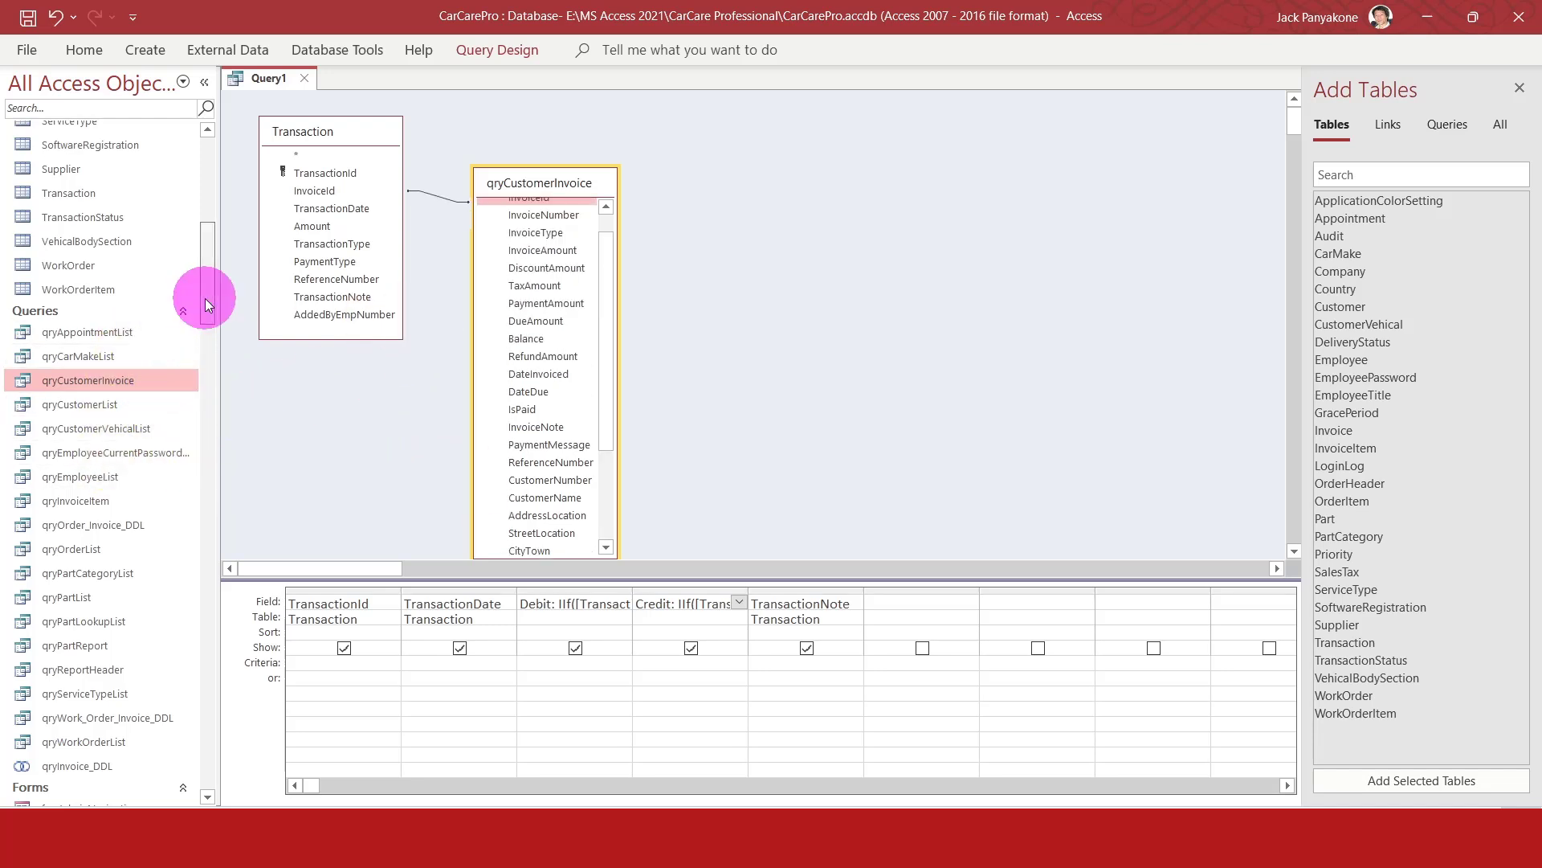
pyautogui.click(252, 396)
pyautogui.scroll(5, 138, 306)
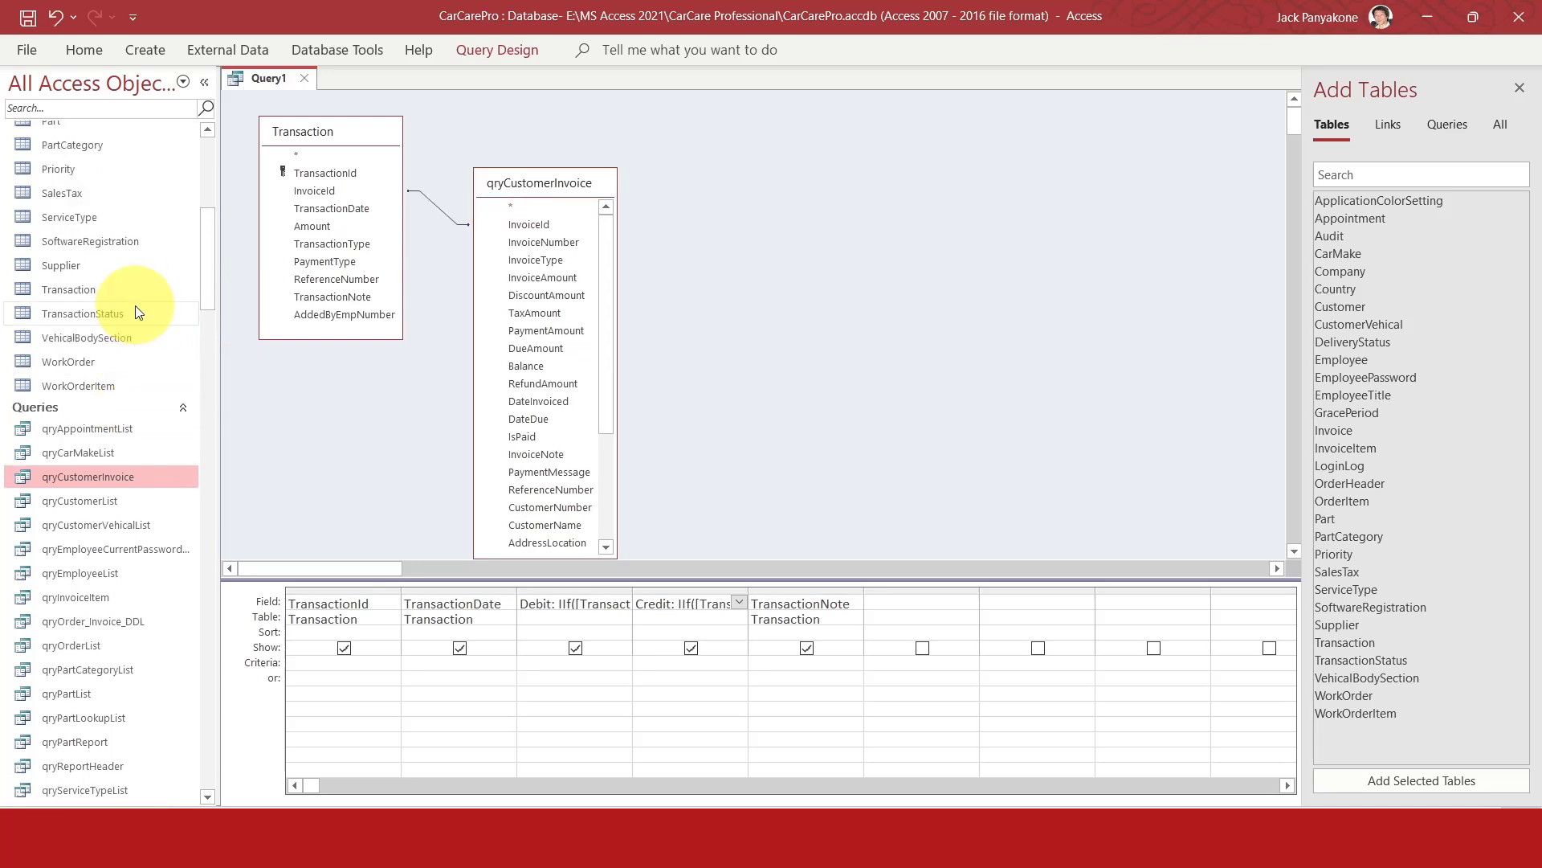
pyautogui.rightClick(70, 143)
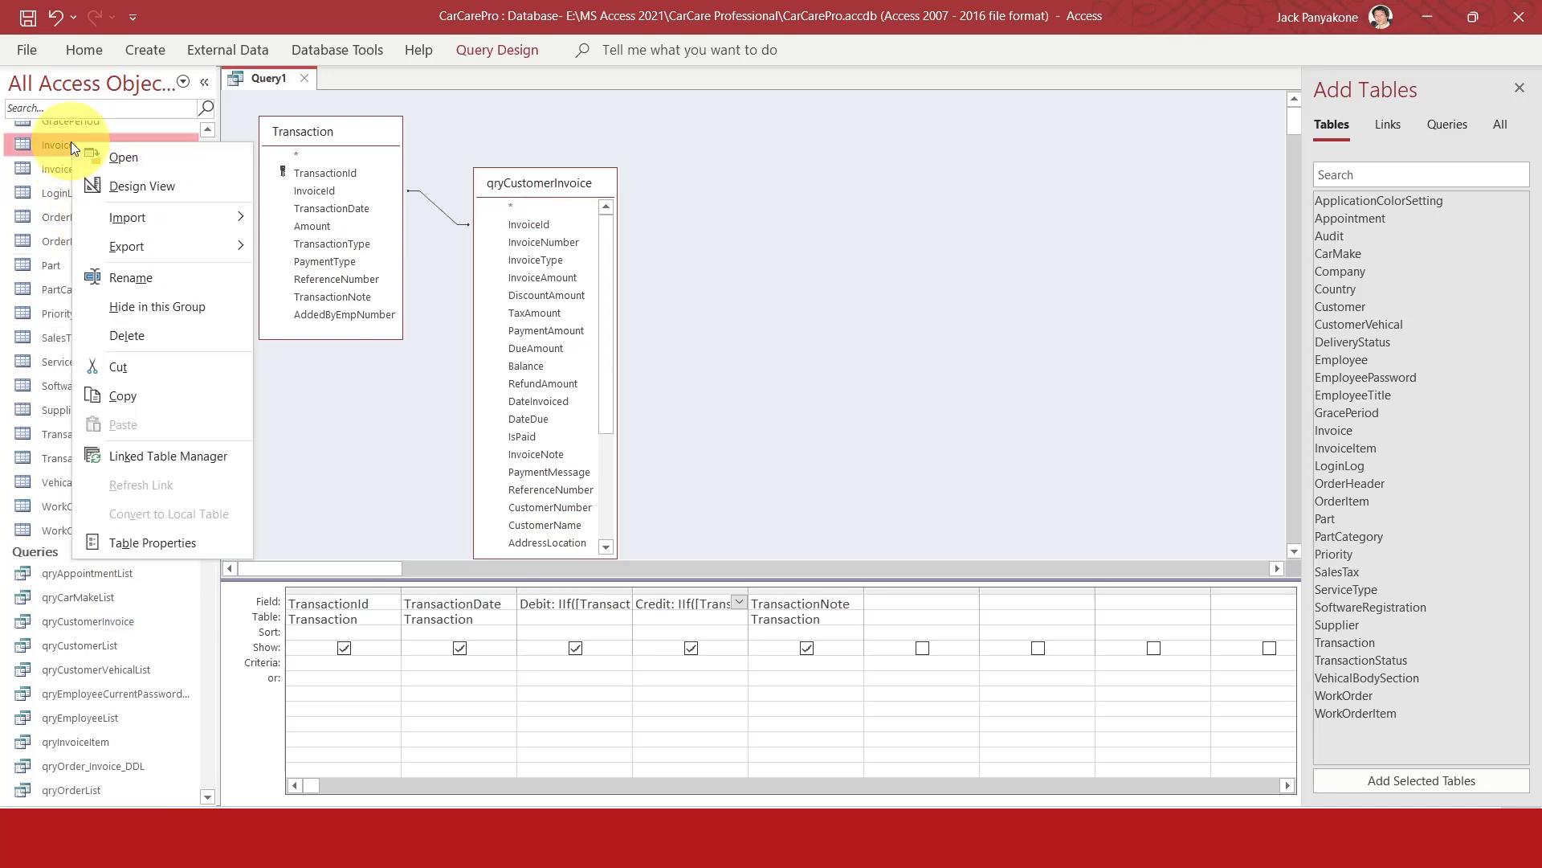
pyautogui.click(114, 181)
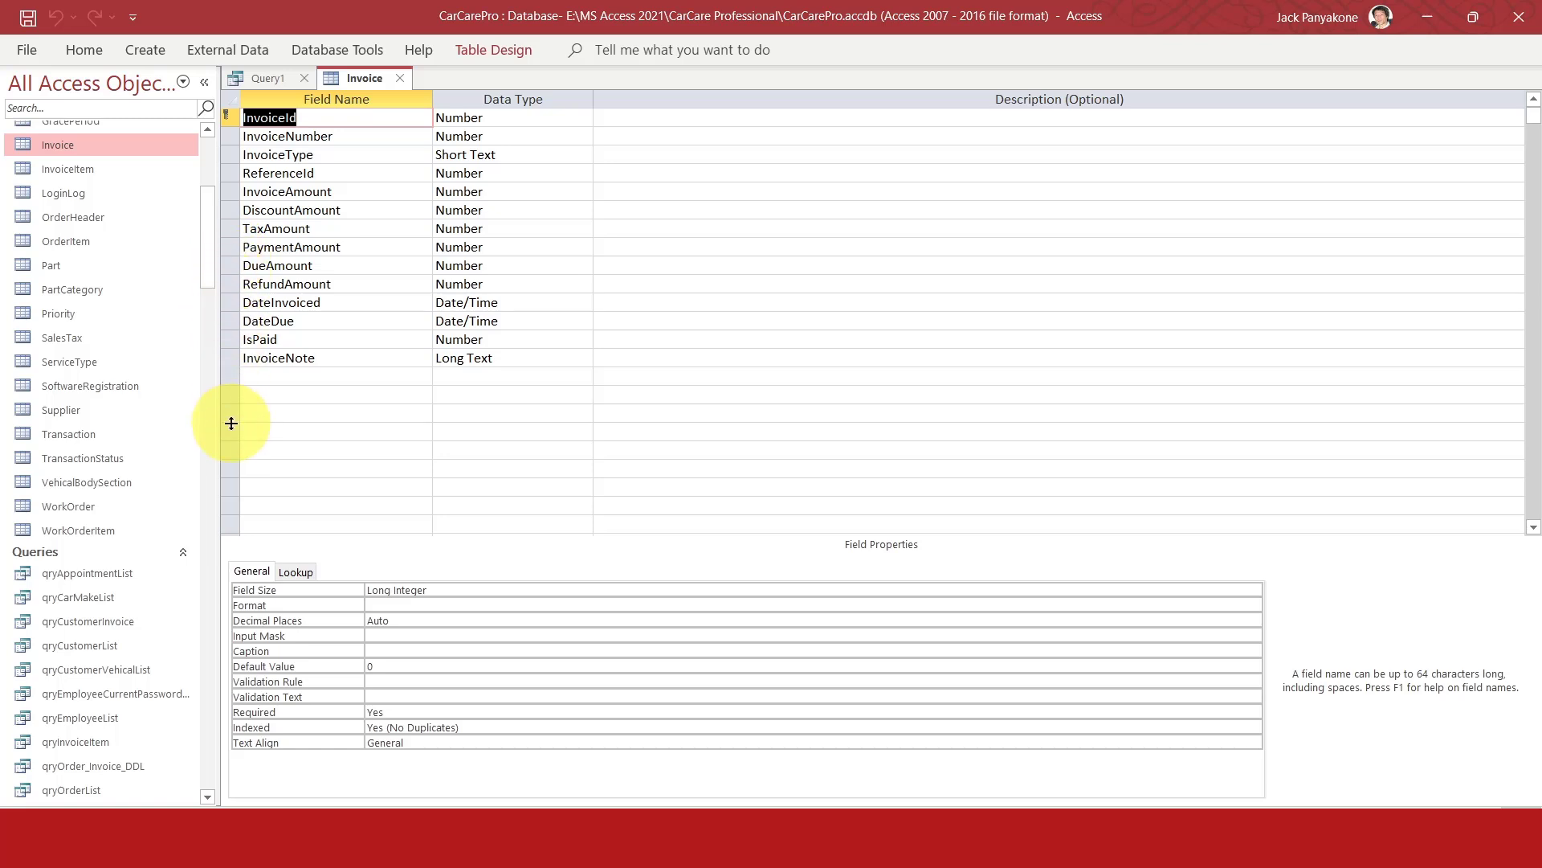
pyautogui.click(399, 79)
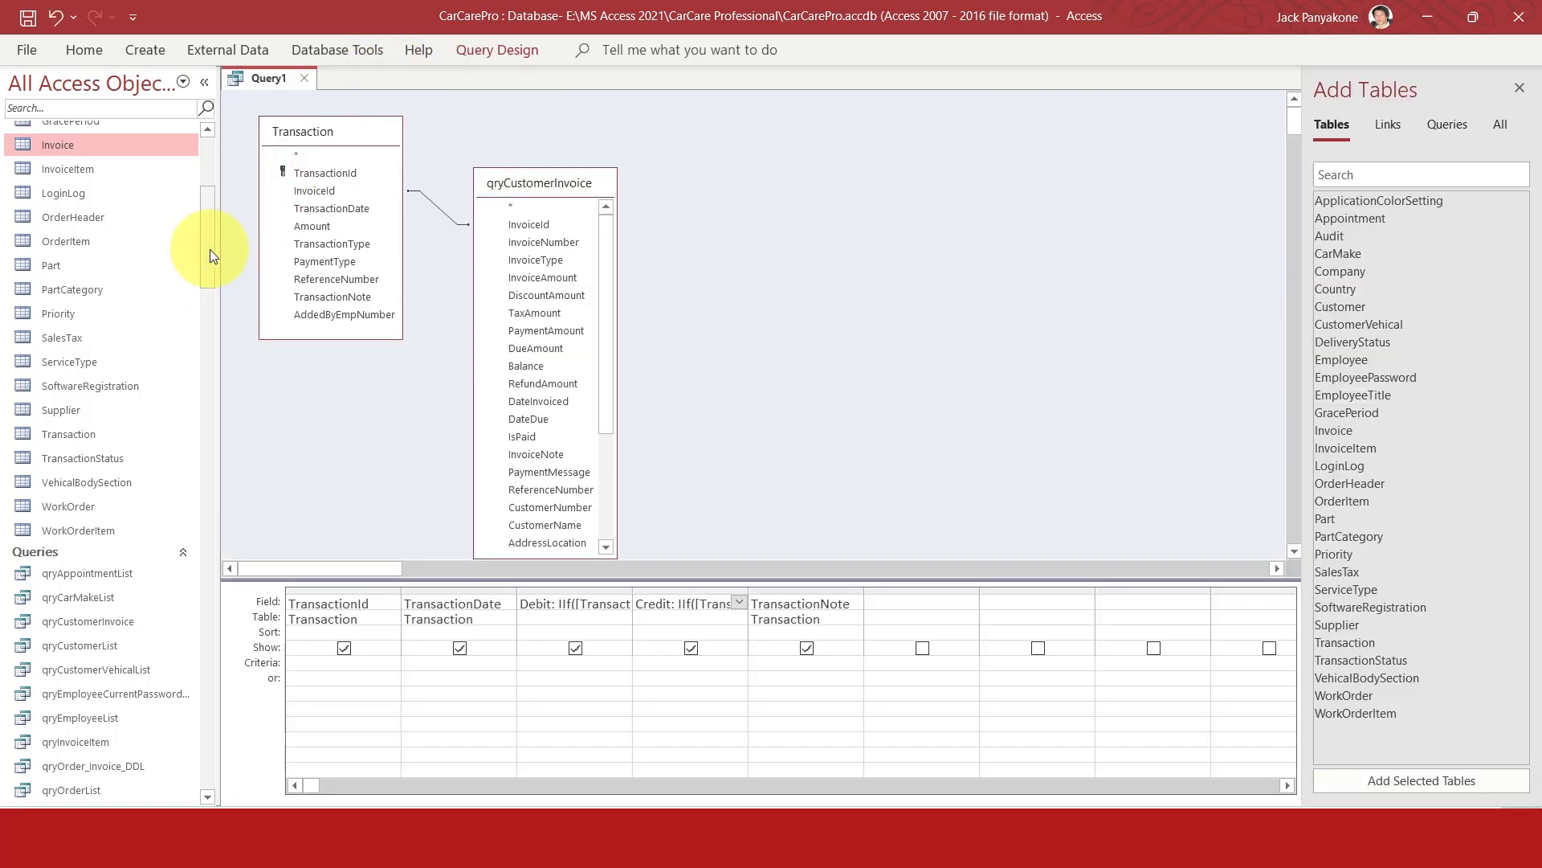
# Examine the CustomerId field of the OrderHeader table in Design View and close the table.
pyautogui.click(82, 223)
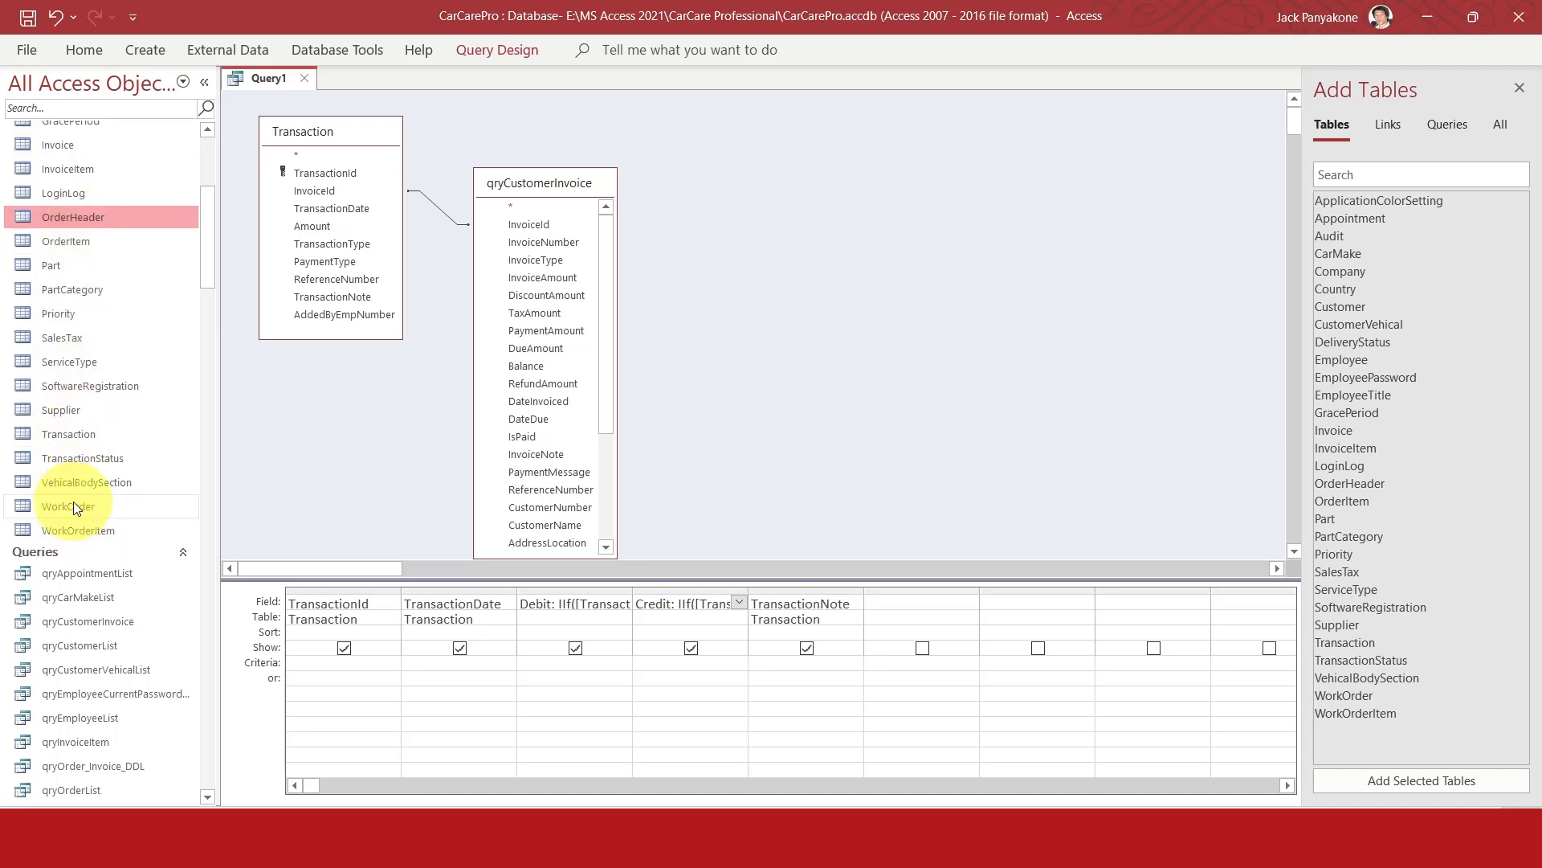
pyautogui.click(73, 503)
pyautogui.rightClick(83, 223)
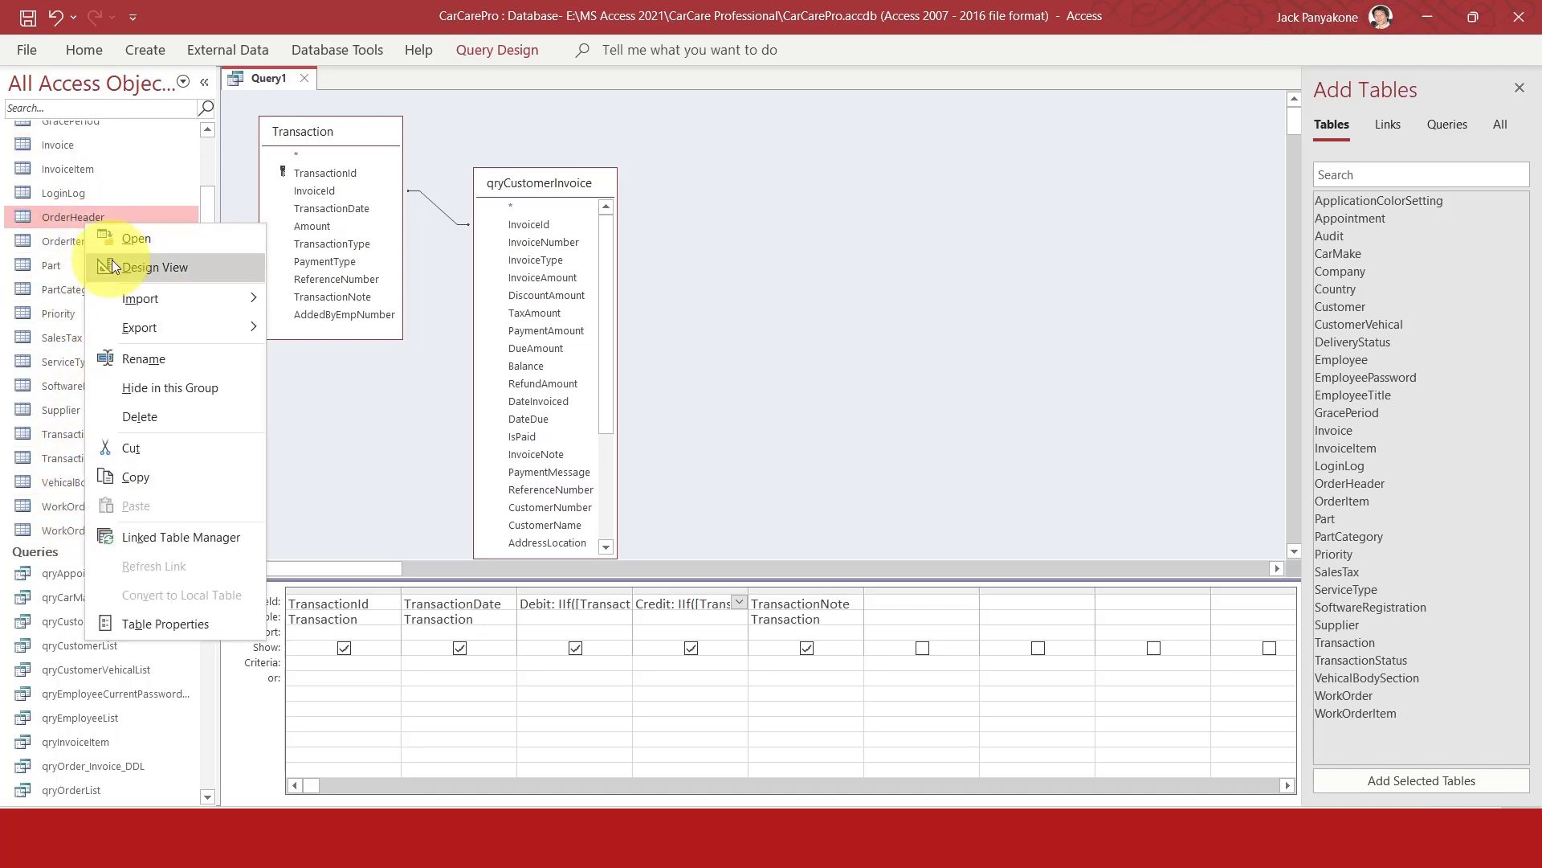
pyautogui.click(113, 262)
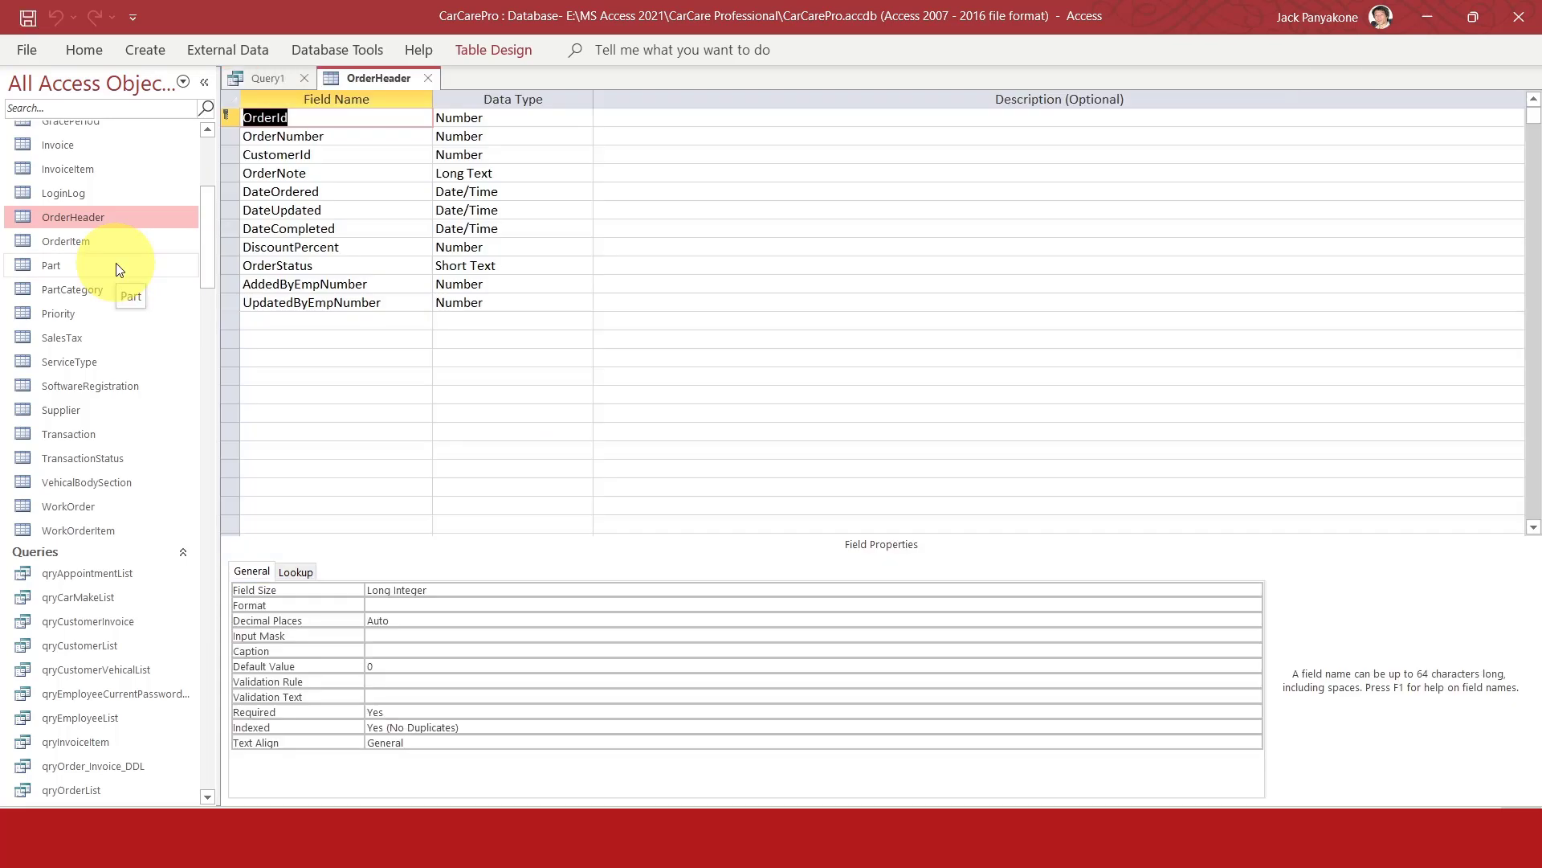
pyautogui.doubleClick(278, 154)
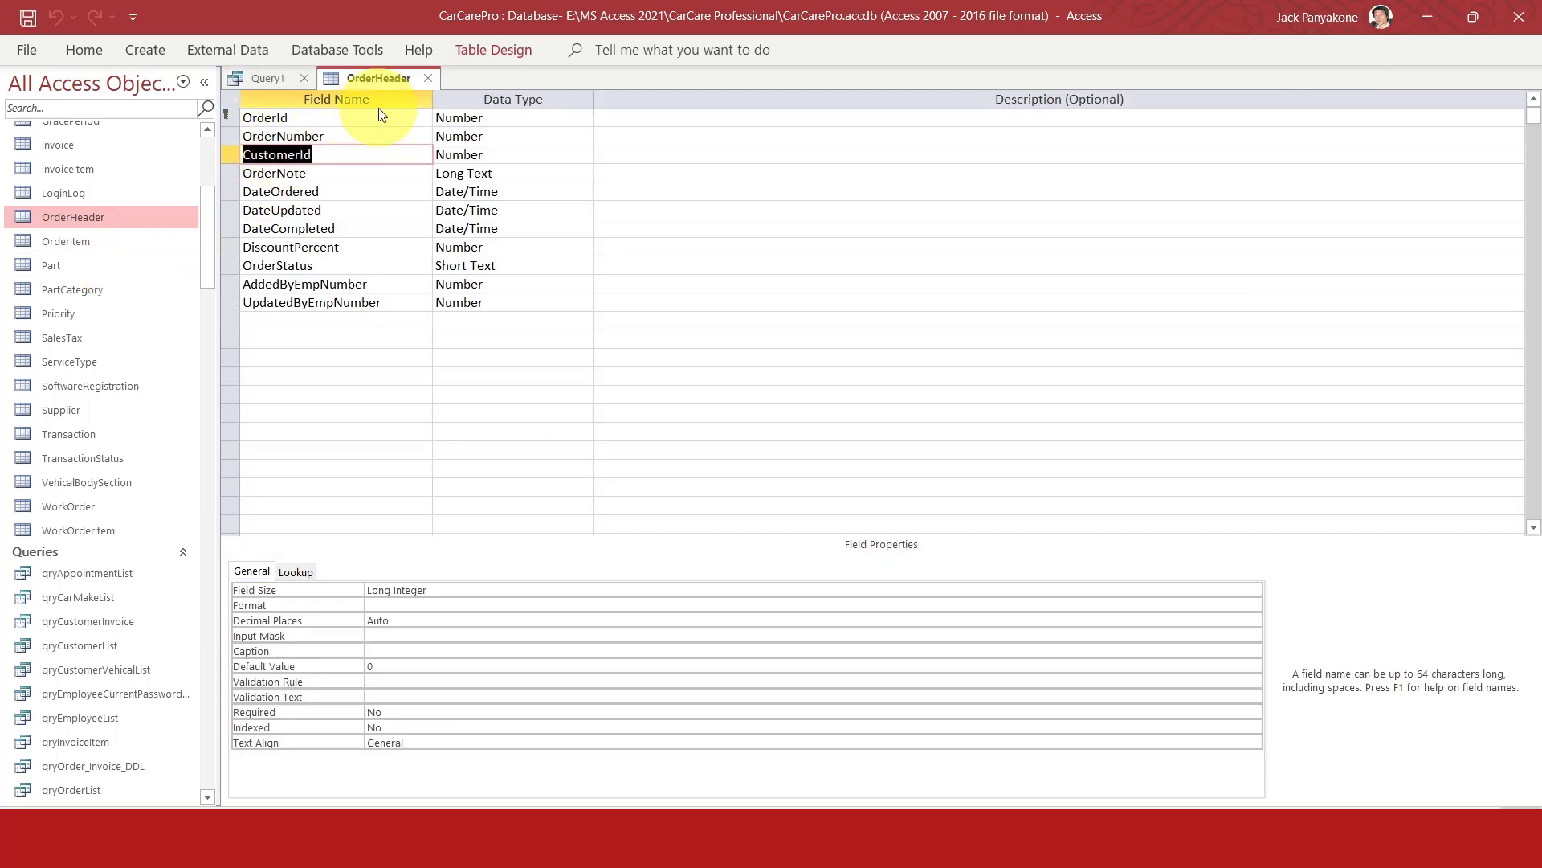
pyautogui.click(429, 78)
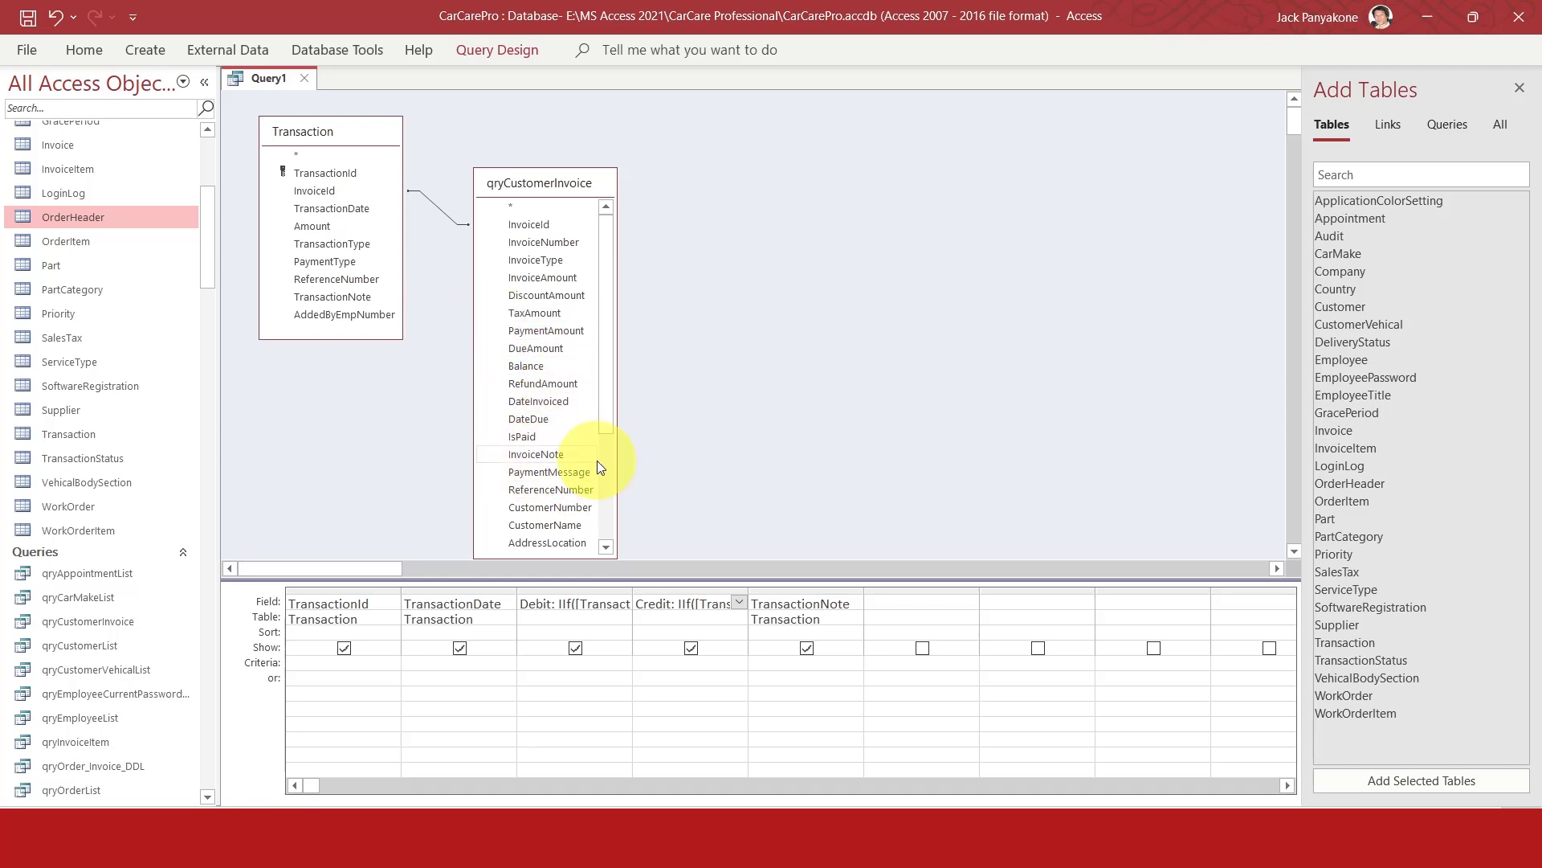
# Add CustomerNumber from qryCustomerInvoice to the design grid and place it between TransactionId and TransactionDate.
pyautogui.moveTo(604, 420); pyautogui.dragTo(603, 491)
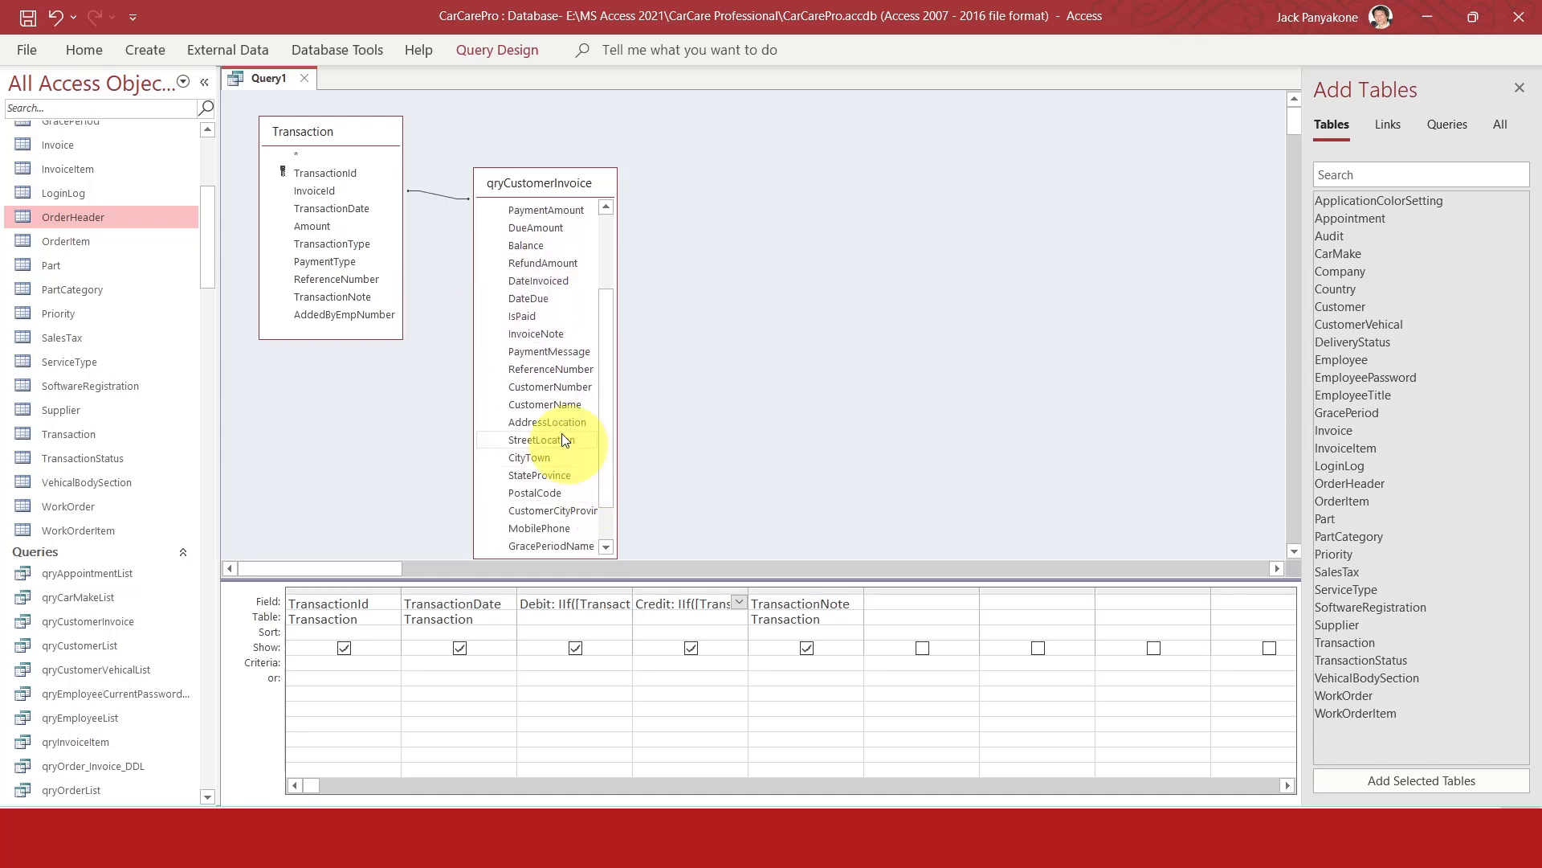
pyautogui.moveTo(552, 383); pyautogui.dragTo(916, 604)
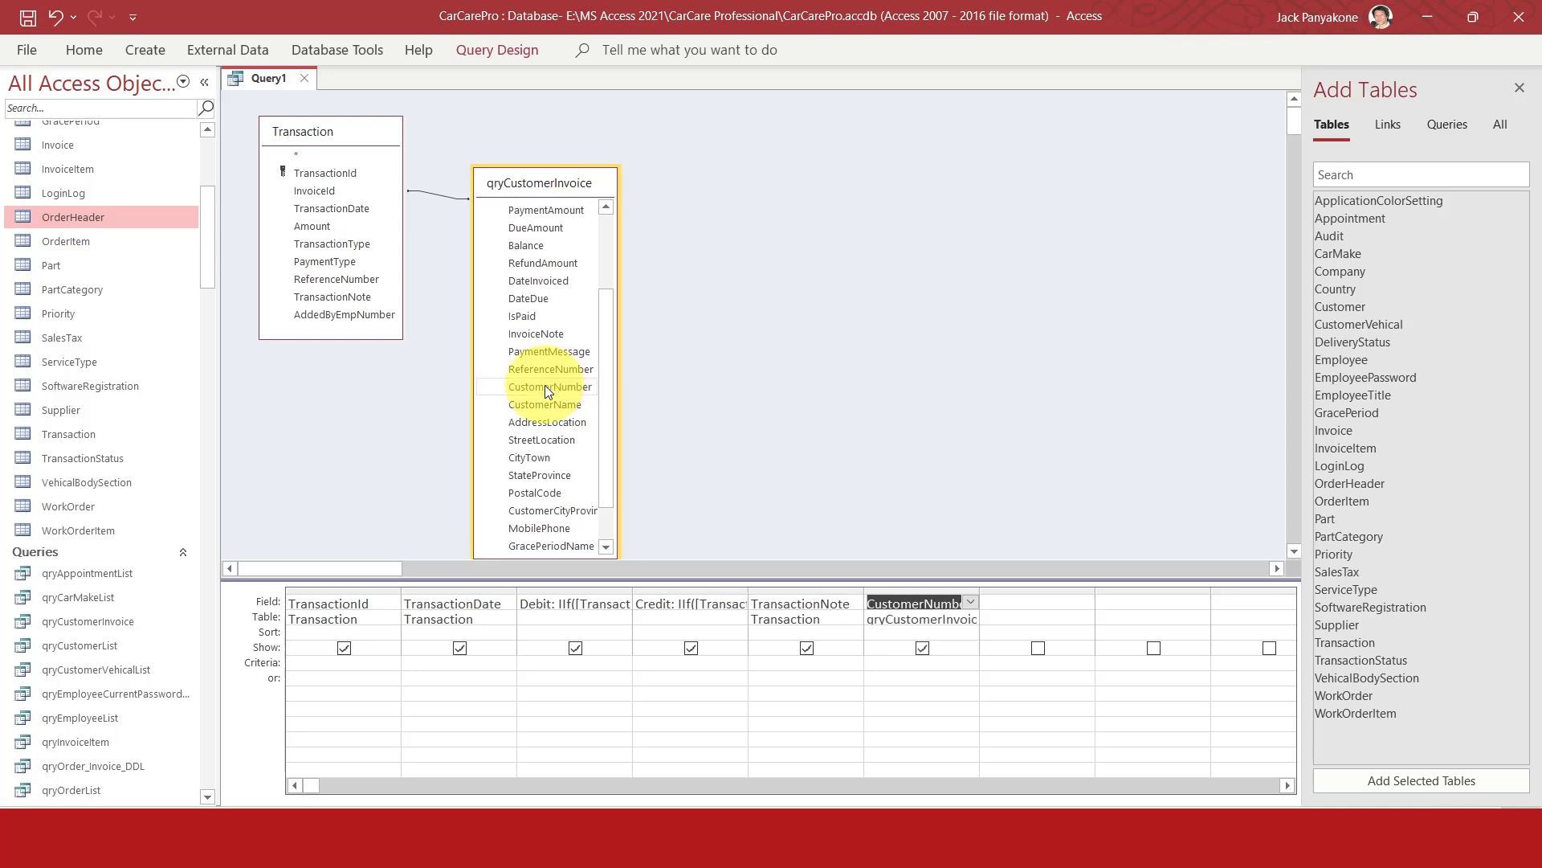
pyautogui.click(919, 587)
pyautogui.moveTo(914, 590); pyautogui.dragTo(462, 597)
pyautogui.click(369, 491)
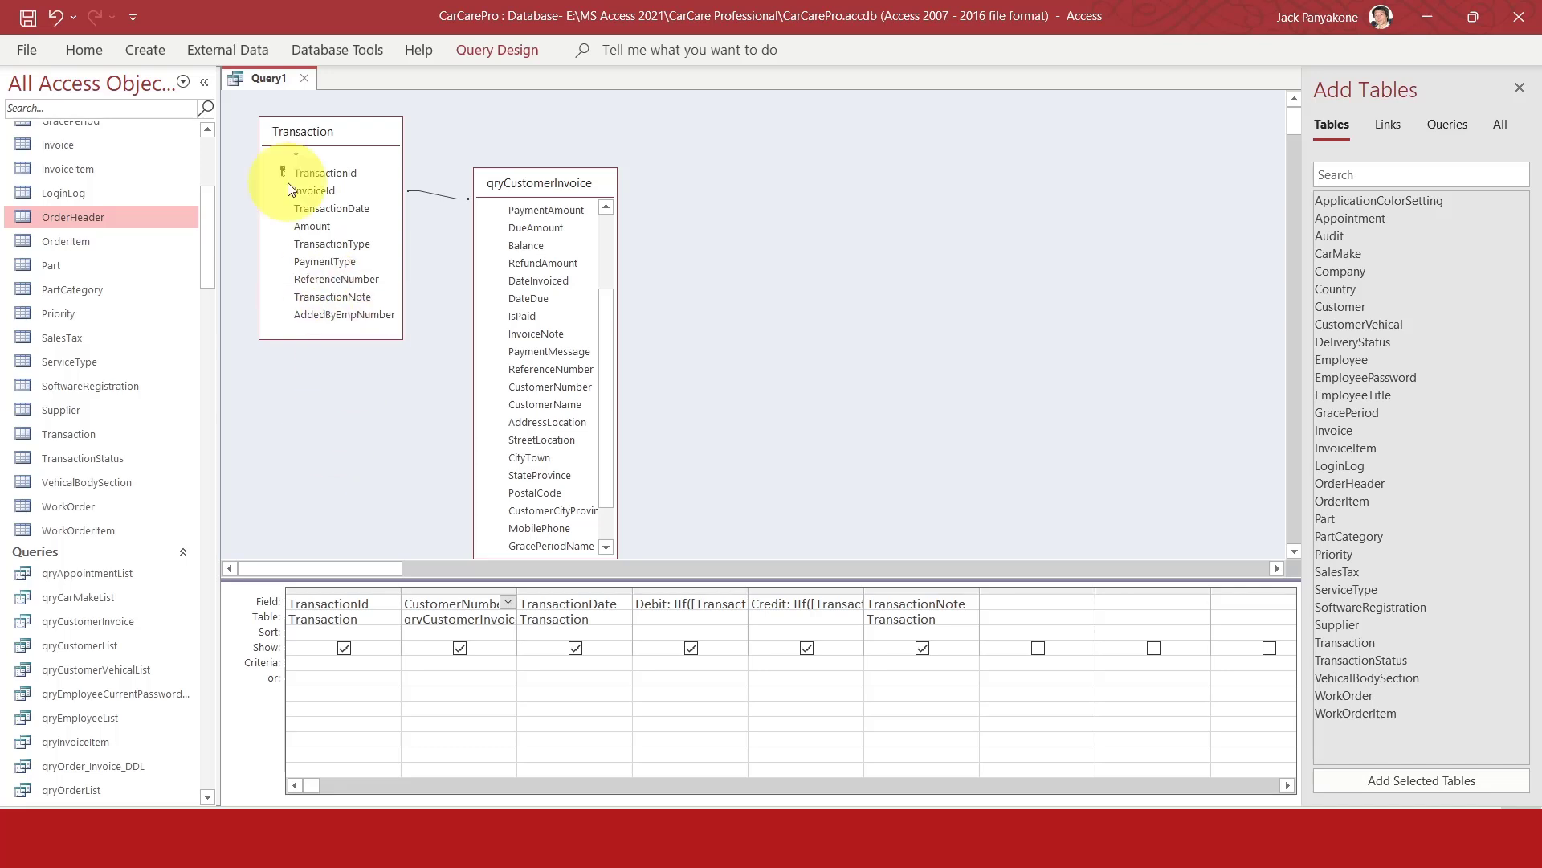
# Save the query as qryTransaction_base and close it.
pyautogui.click(31, 23)
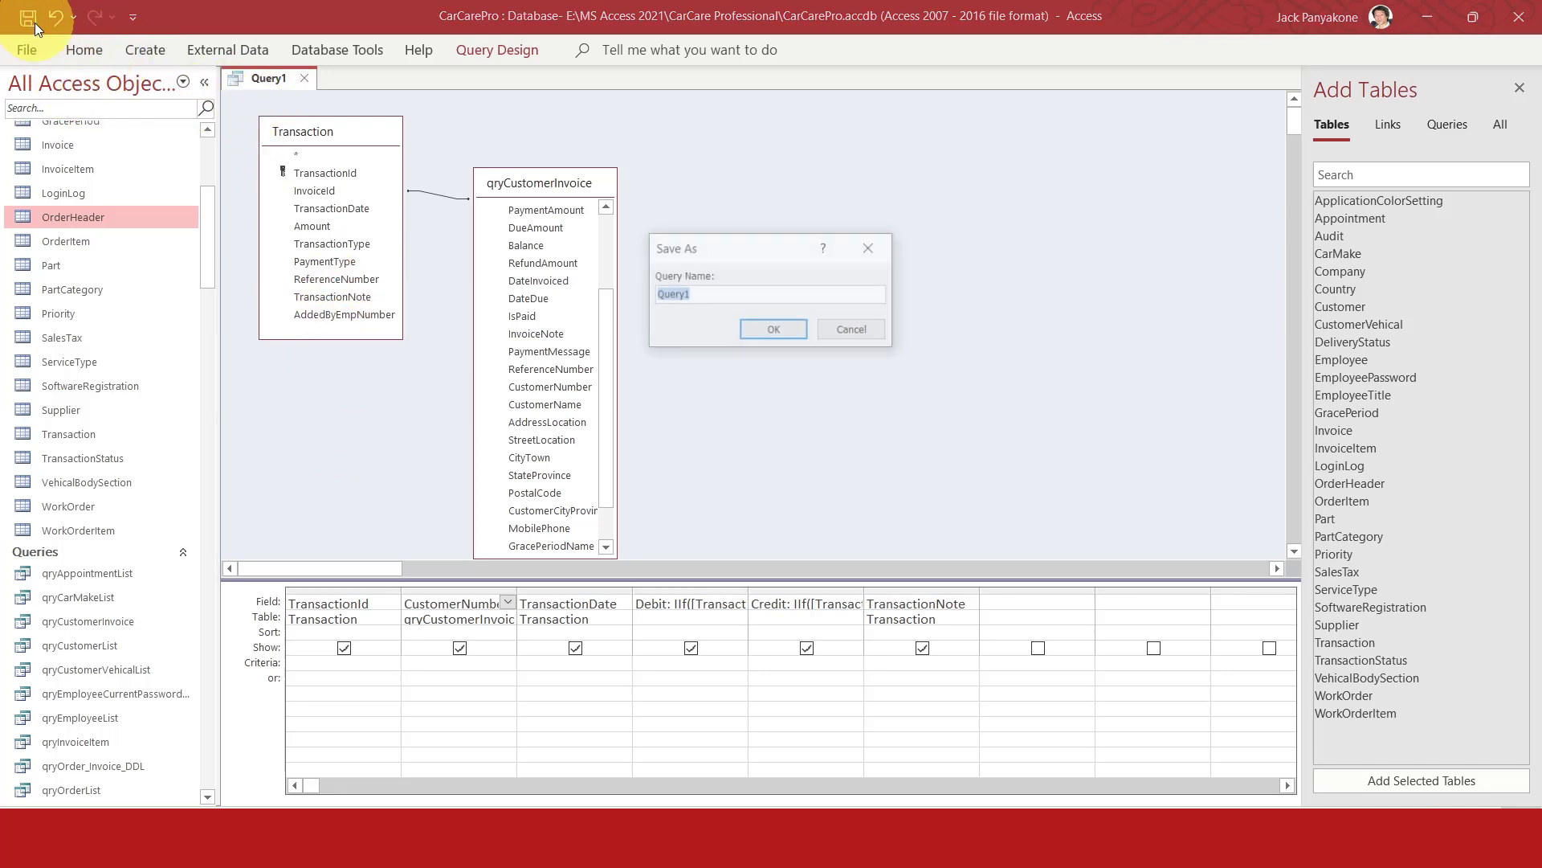
pyautogui.write('QRY')
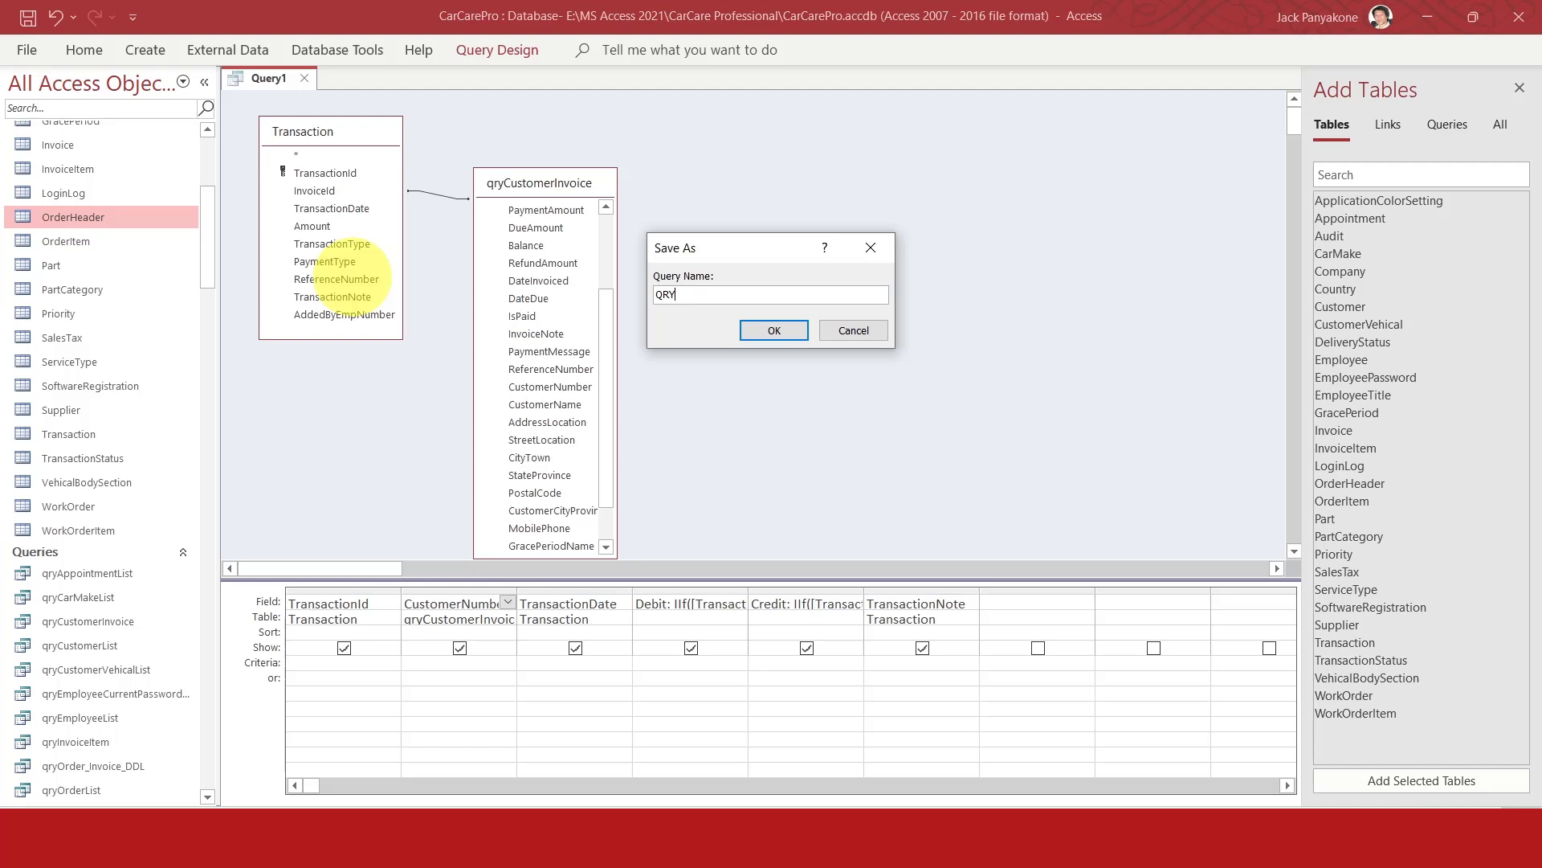
pyautogui.press('BackSpace')
pyautogui.press('BackSpace')
pyautogui.press('BackSpace')
pyautogui.write('qryTransaction_base')
pyautogui.press('Return')
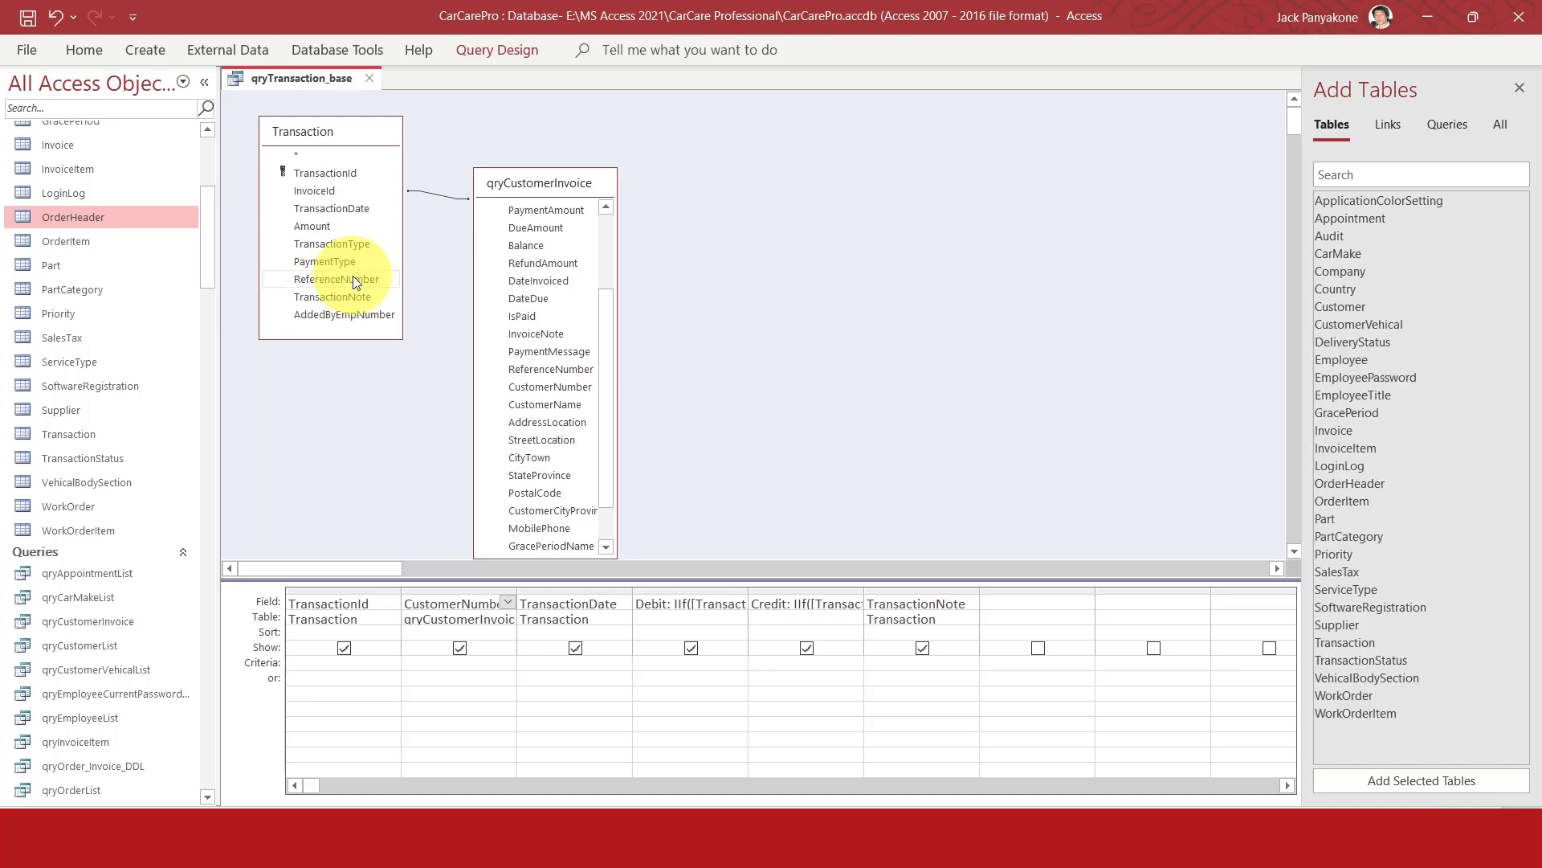
pyautogui.click(366, 78)
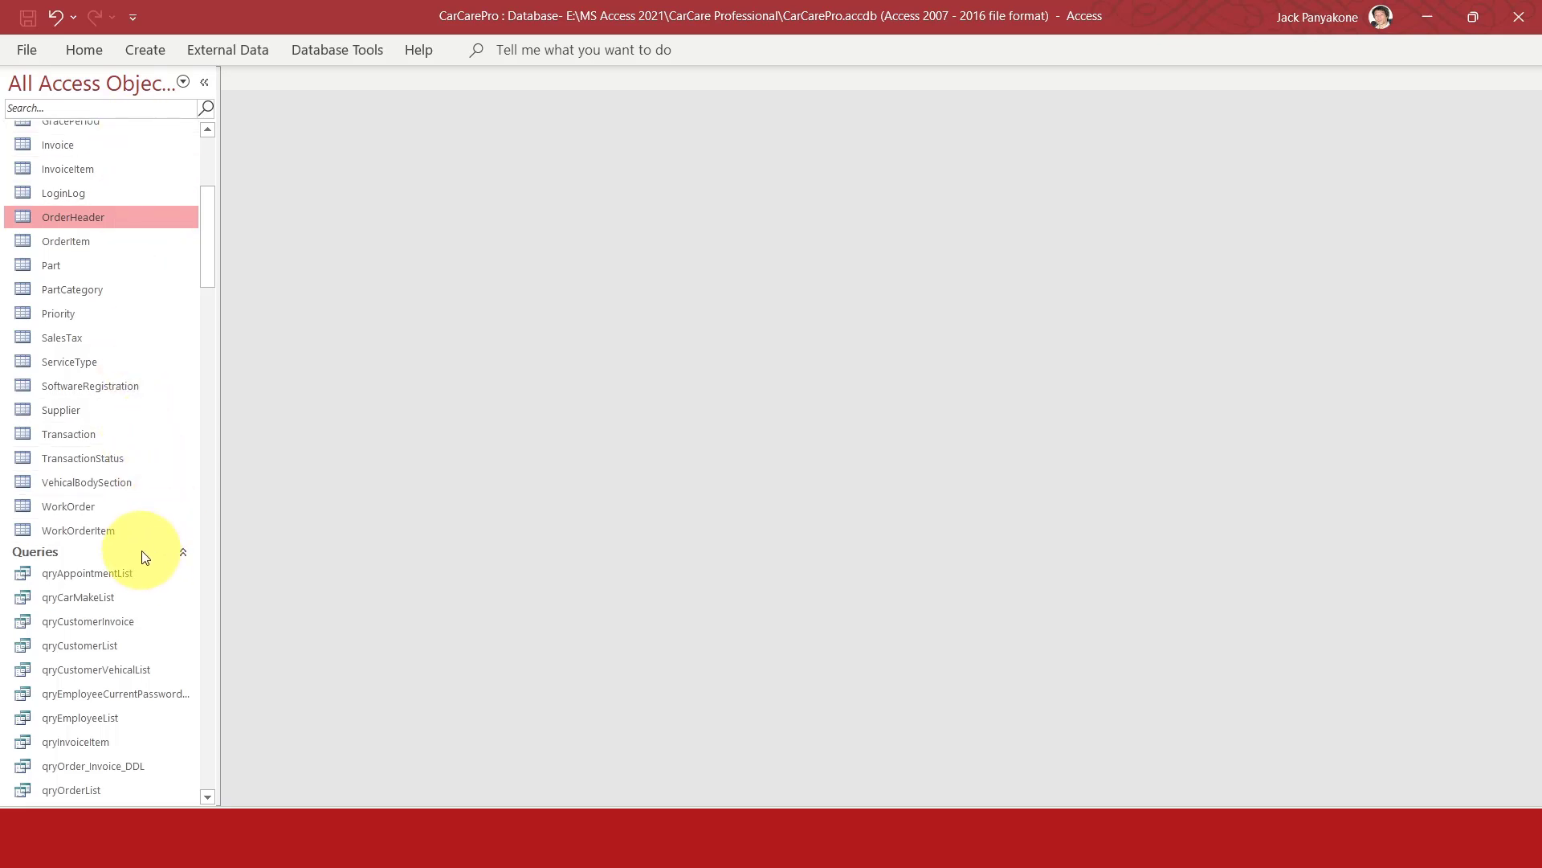
# Open the saved qryTransaction_base query to check its customer number, Debit and Credit columns, and close it.
pyautogui.scroll(-7, 145, 556)
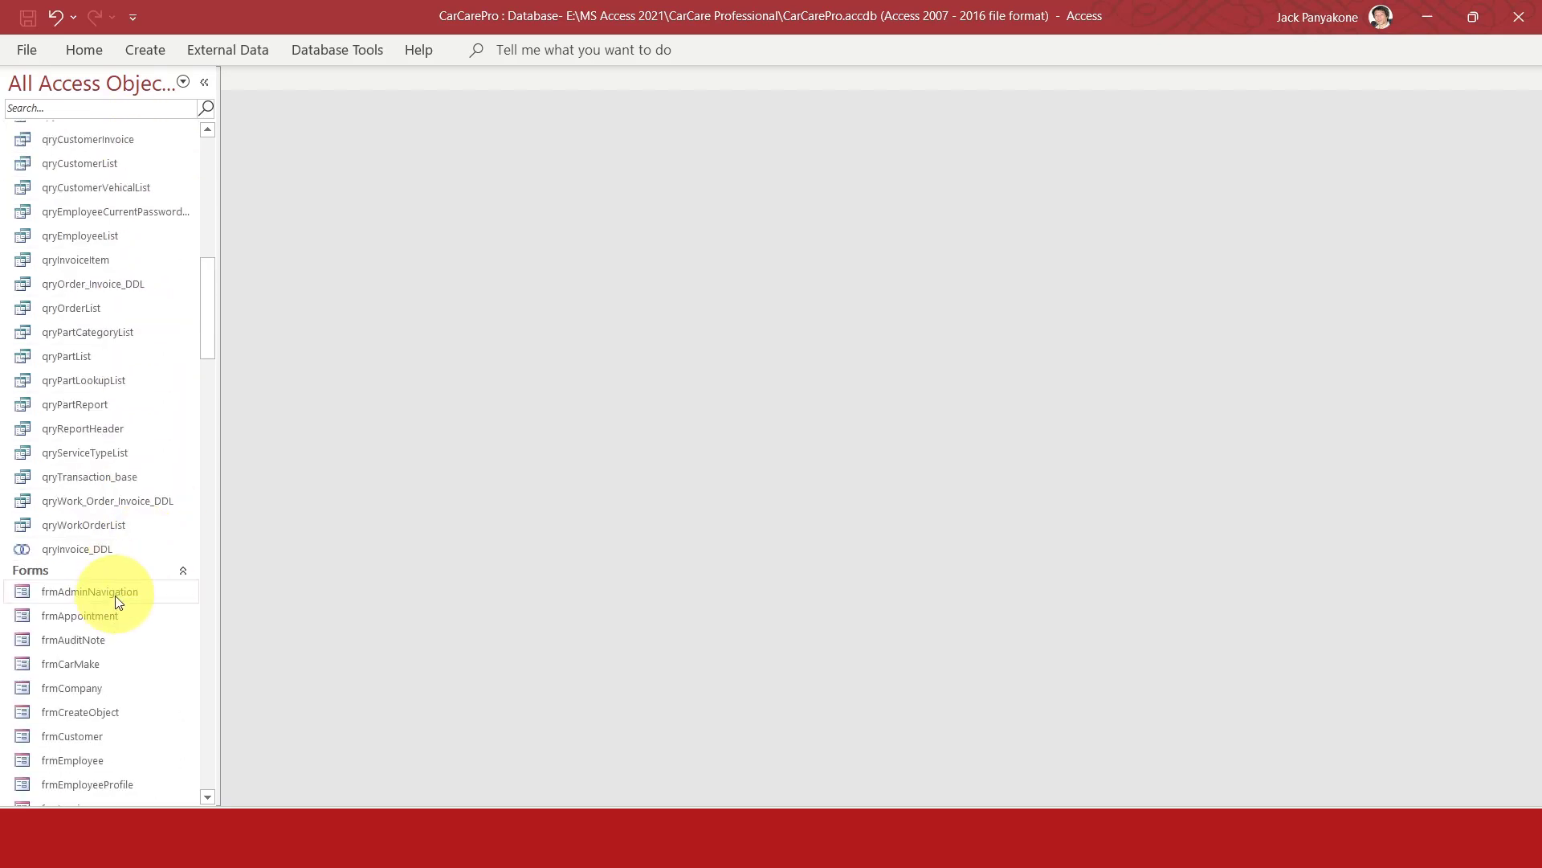
pyautogui.click(112, 476)
pyautogui.doubleClick(113, 477)
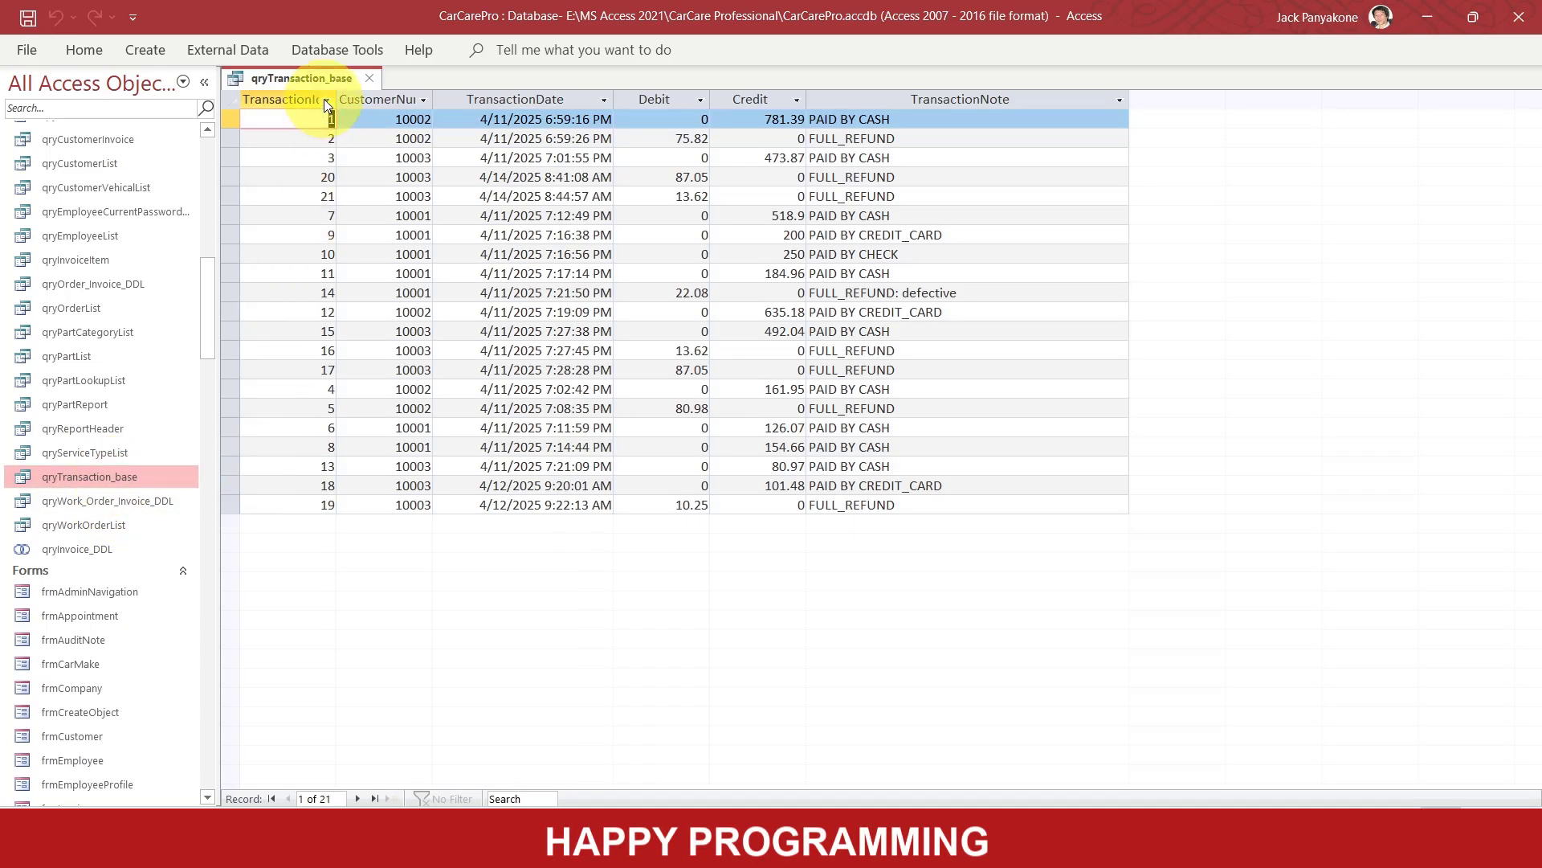
pyautogui.click(373, 78)
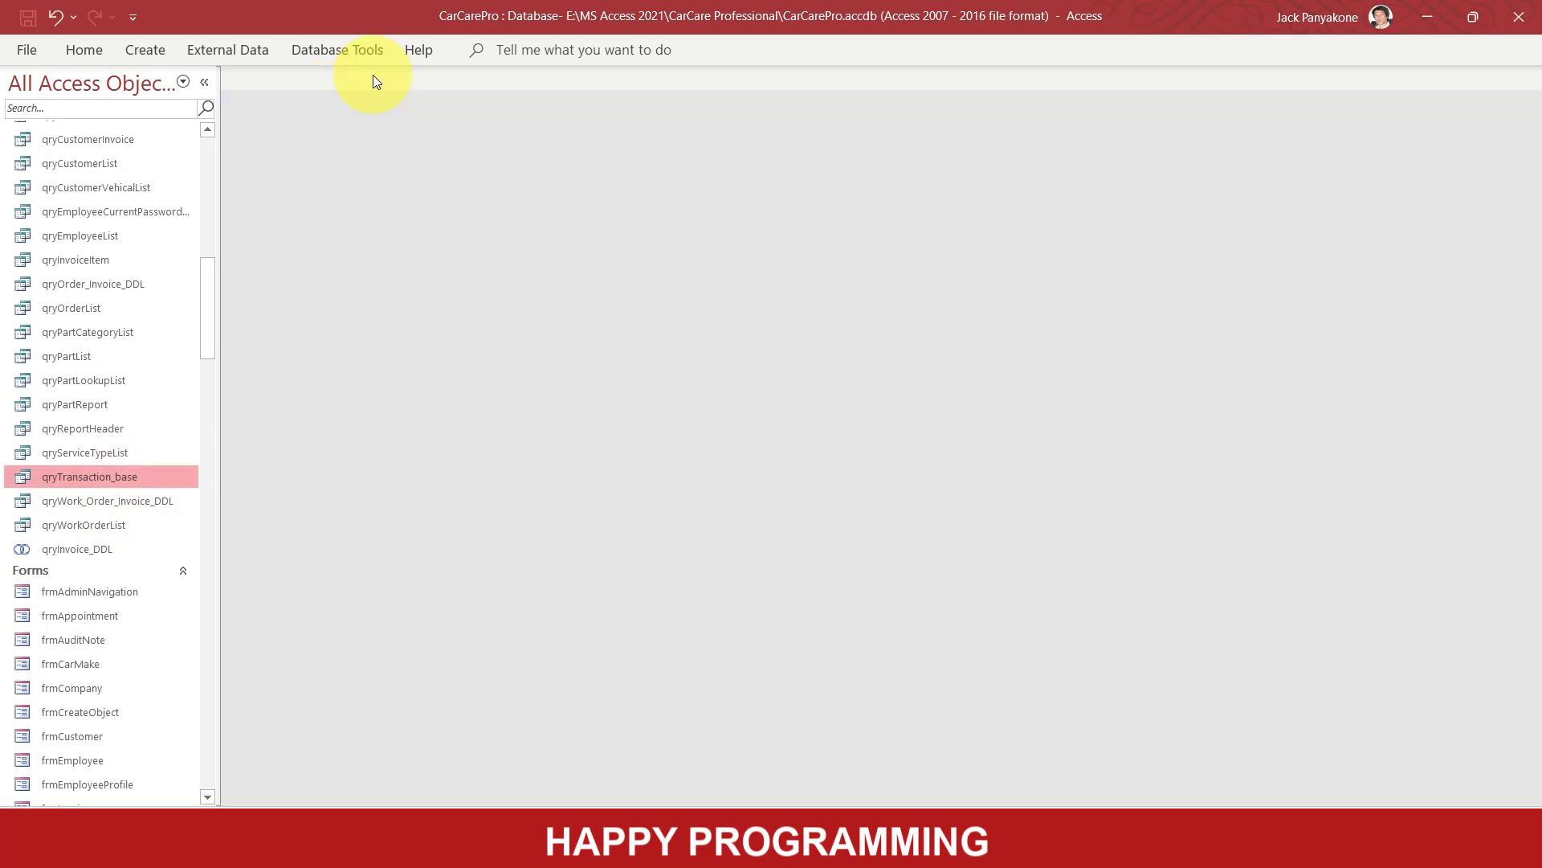
# Create a new query design with qryTransaction_base as its source and enlarge the source box to show all its fields.
pyautogui.click(153, 50)
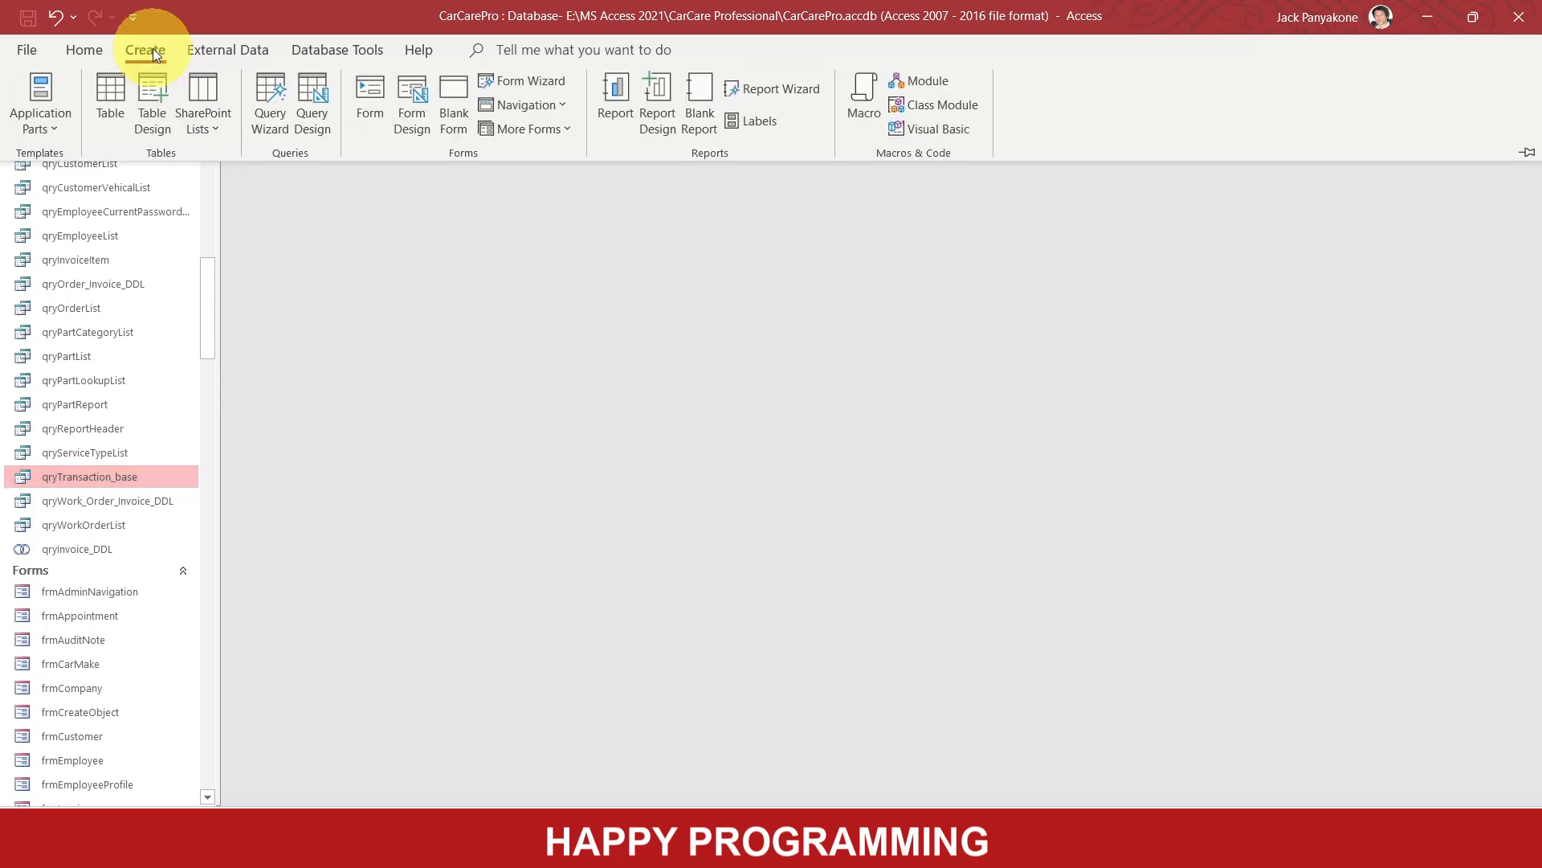
pyautogui.click(326, 107)
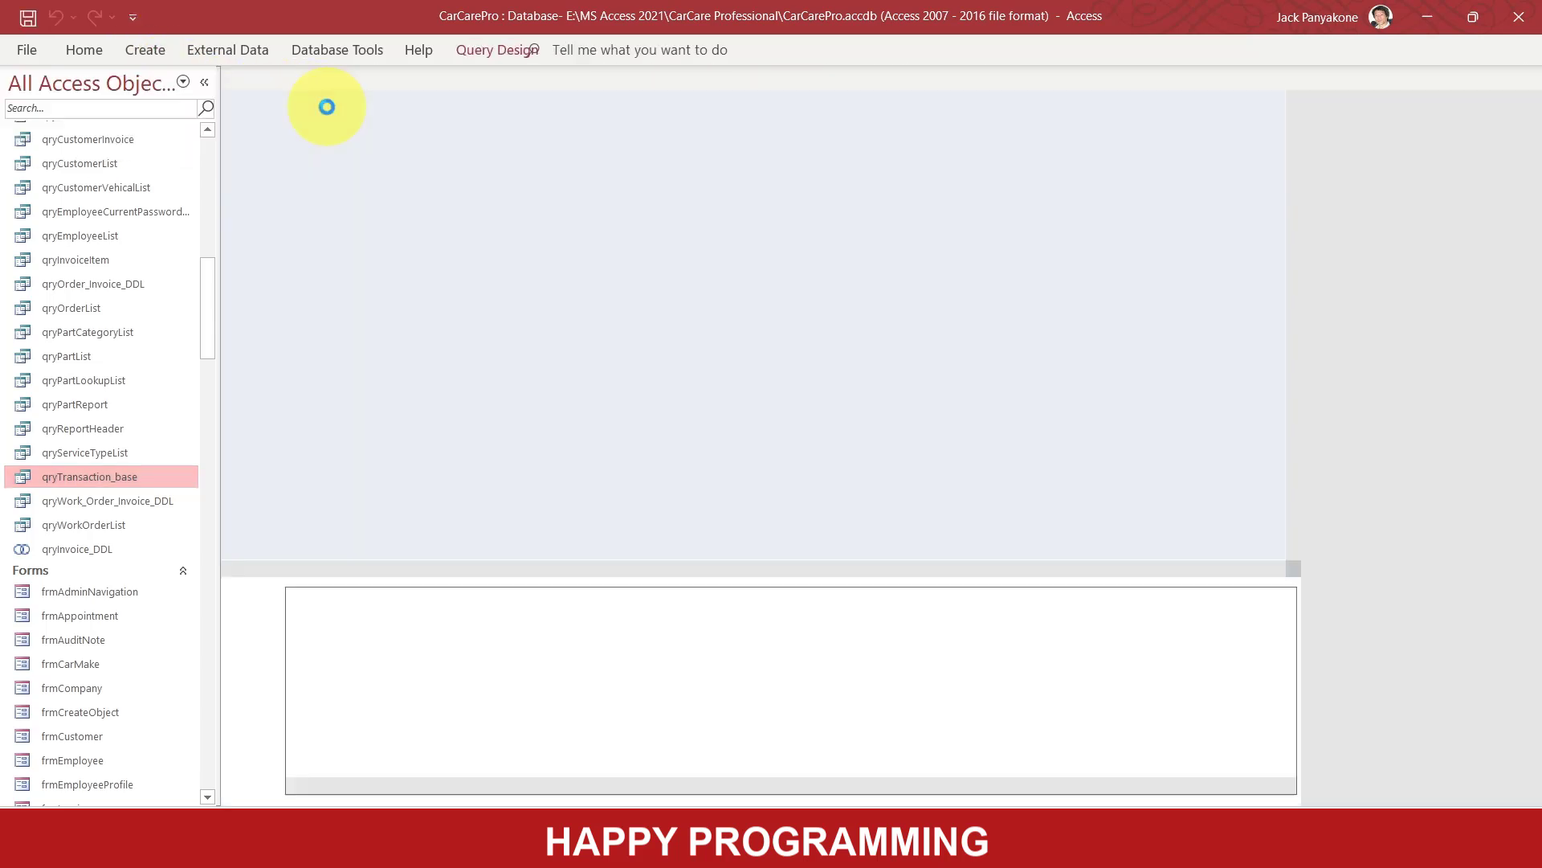
pyautogui.moveTo(99, 481); pyautogui.dragTo(325, 130)
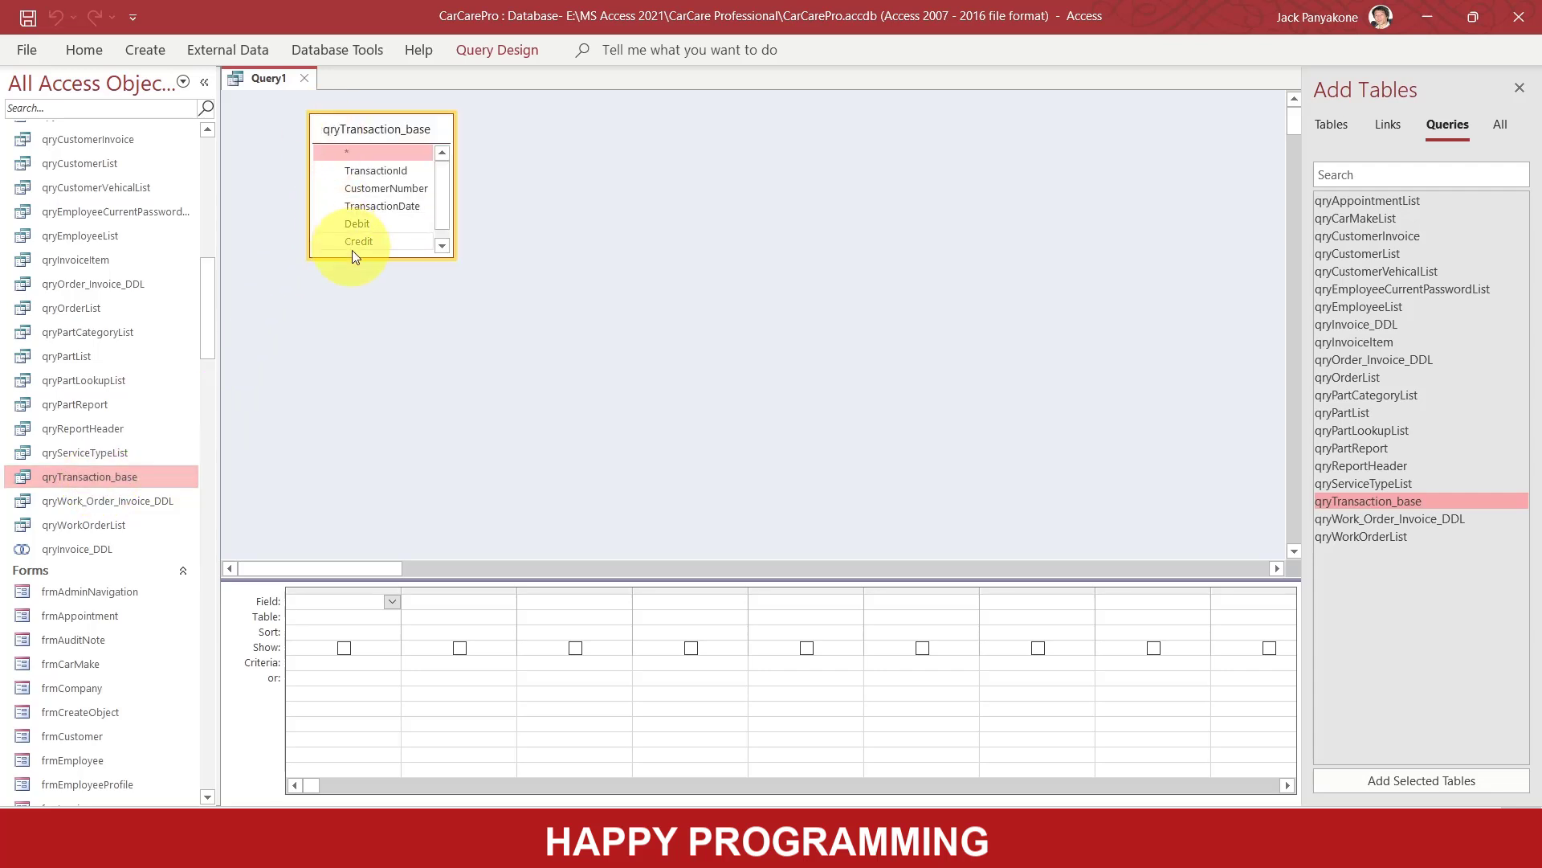
pyautogui.moveTo(355, 257); pyautogui.dragTo(374, 356)
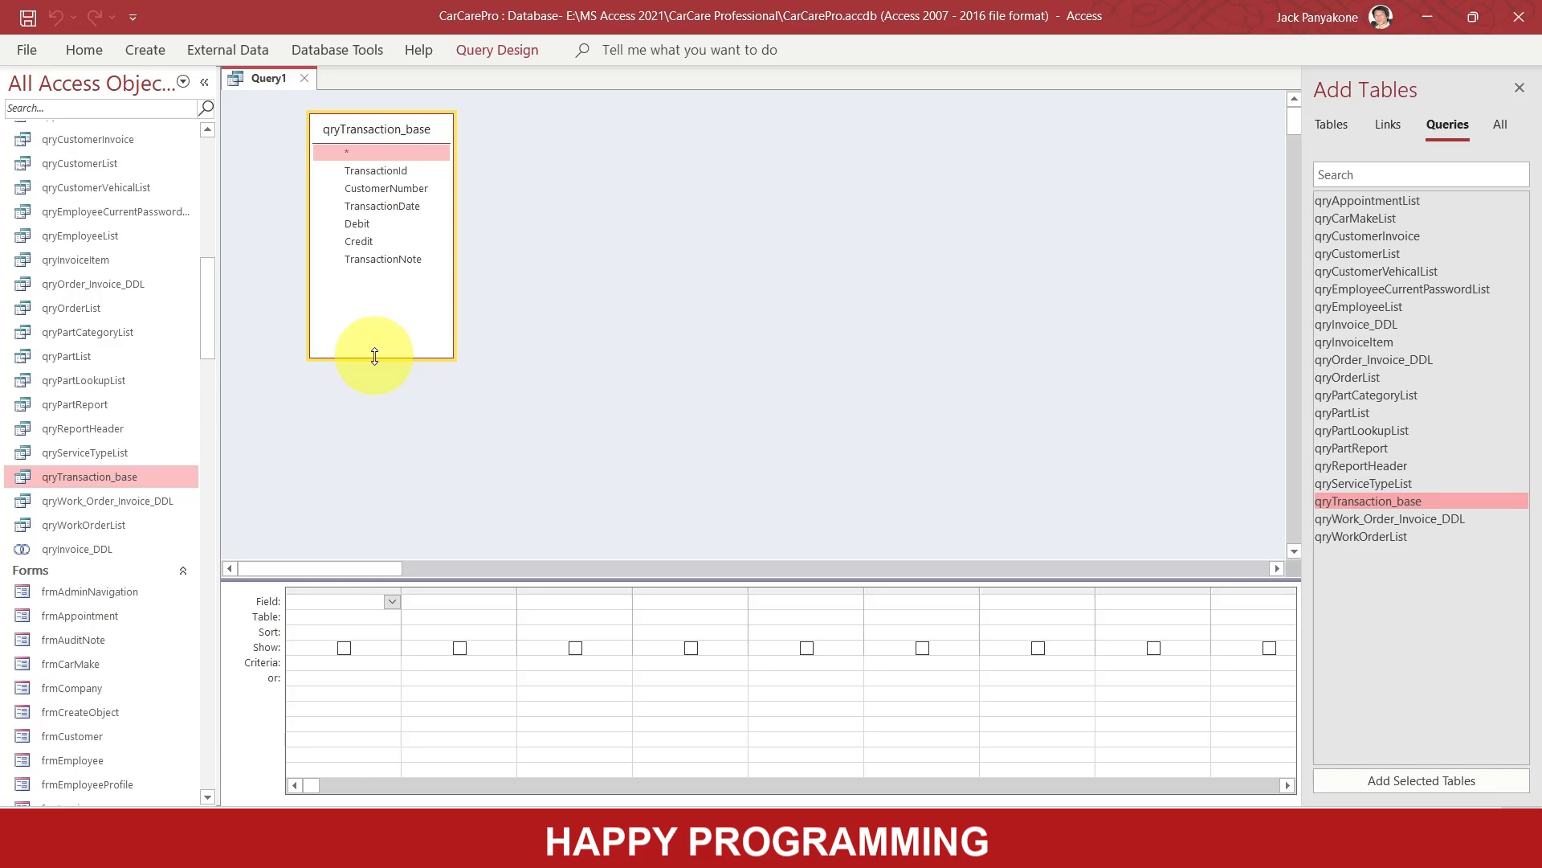
# Add all fields from TransactionId through TransactionNote of qryTransaction_base to the design grid.
pyautogui.click(375, 172)
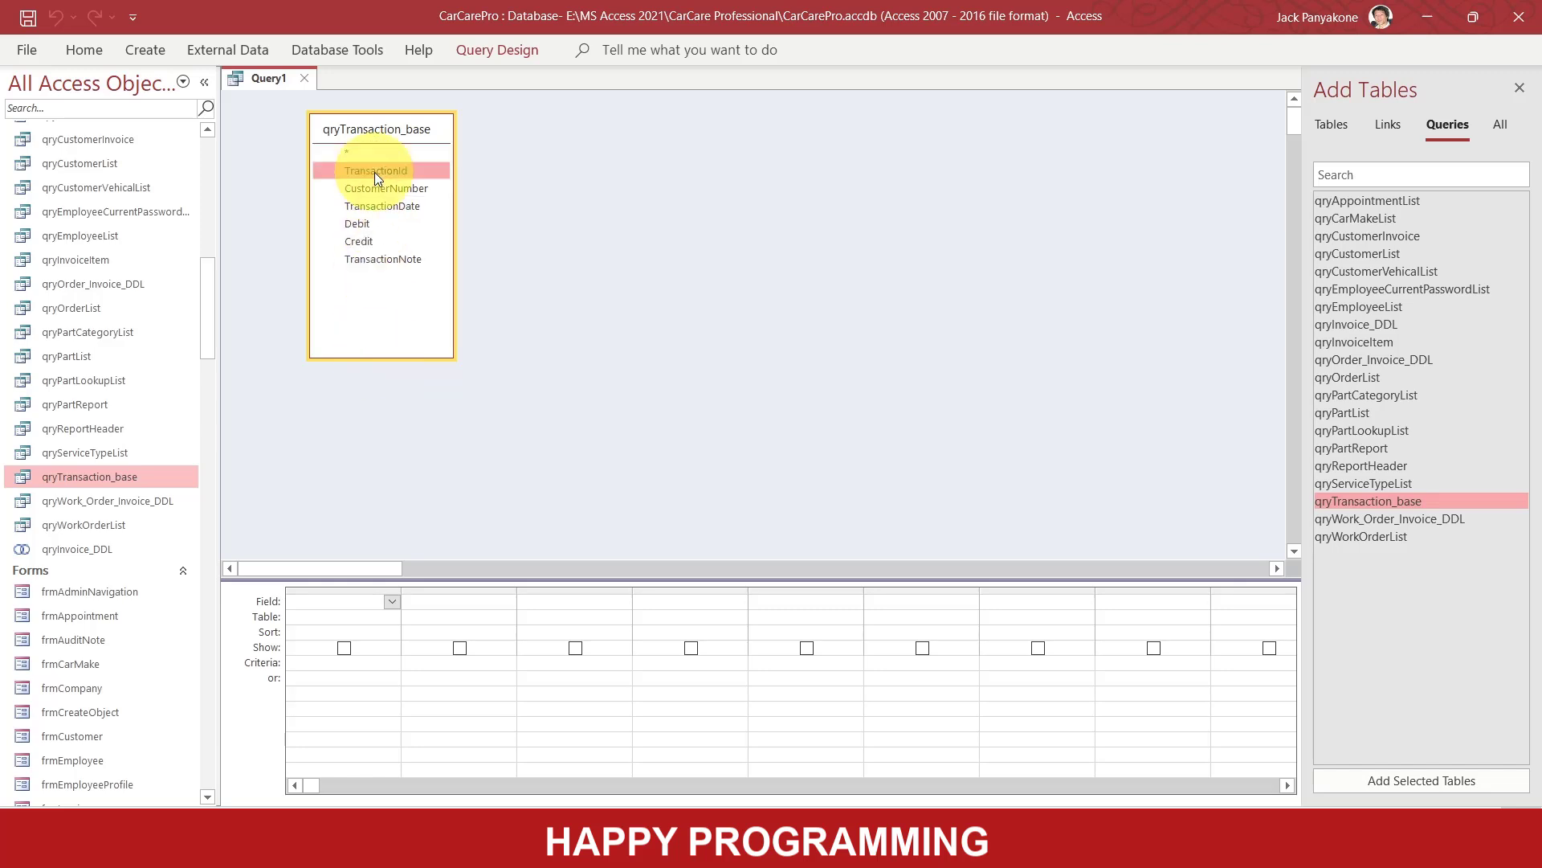
pyautogui.keyDown('shift'); pyautogui.click(362, 257); pyautogui.keyUp('shift')
pyautogui.moveTo(361, 258); pyautogui.dragTo(321, 603)
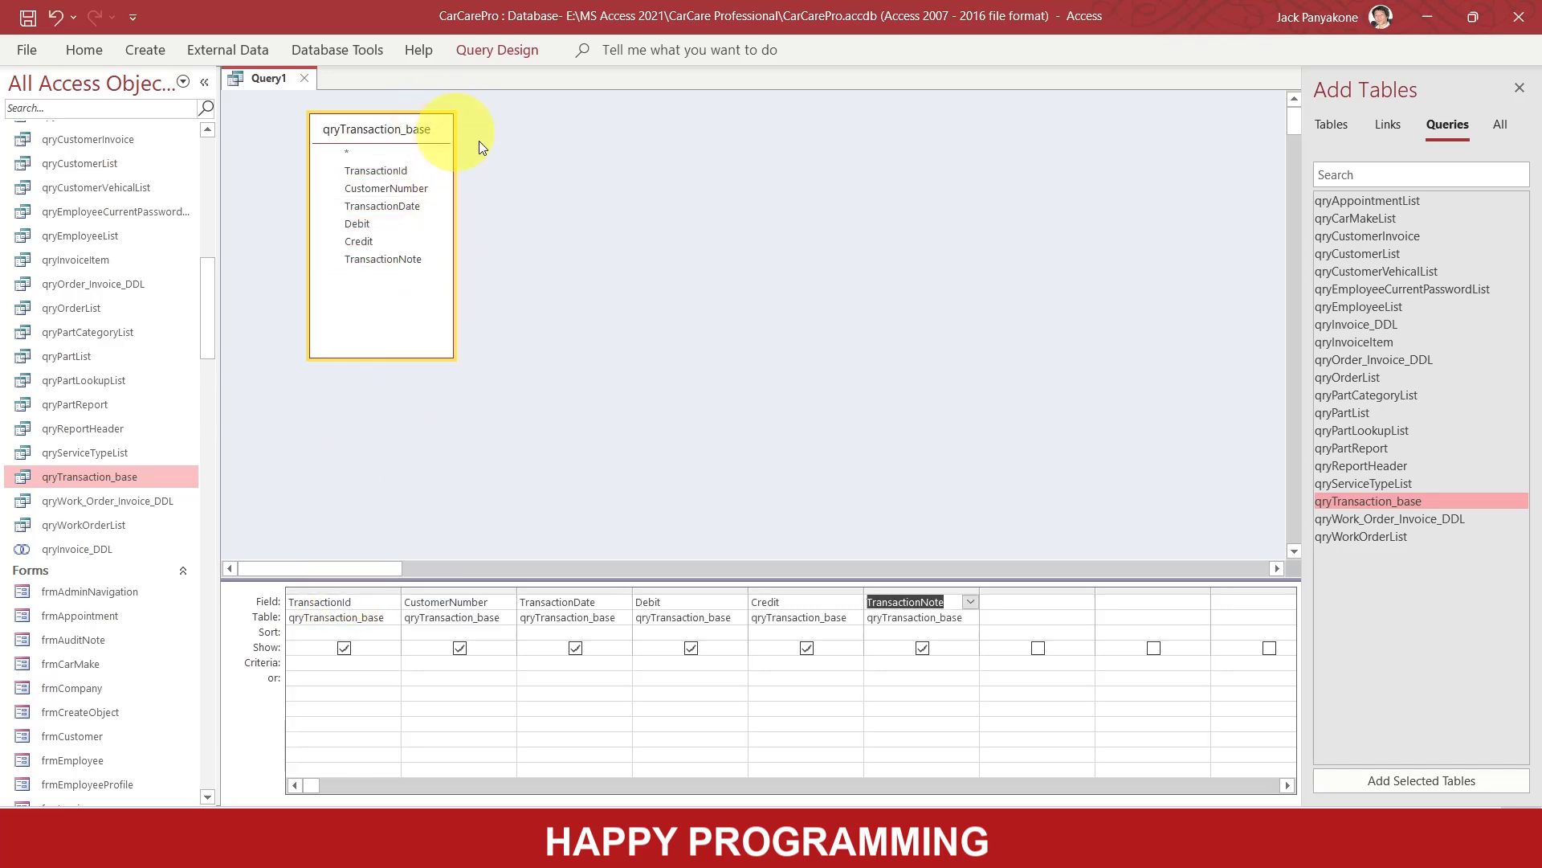
# Set the alias of the qryTransaction_base source to T1 in its field list properties.
pyautogui.rightClick(529, 159)
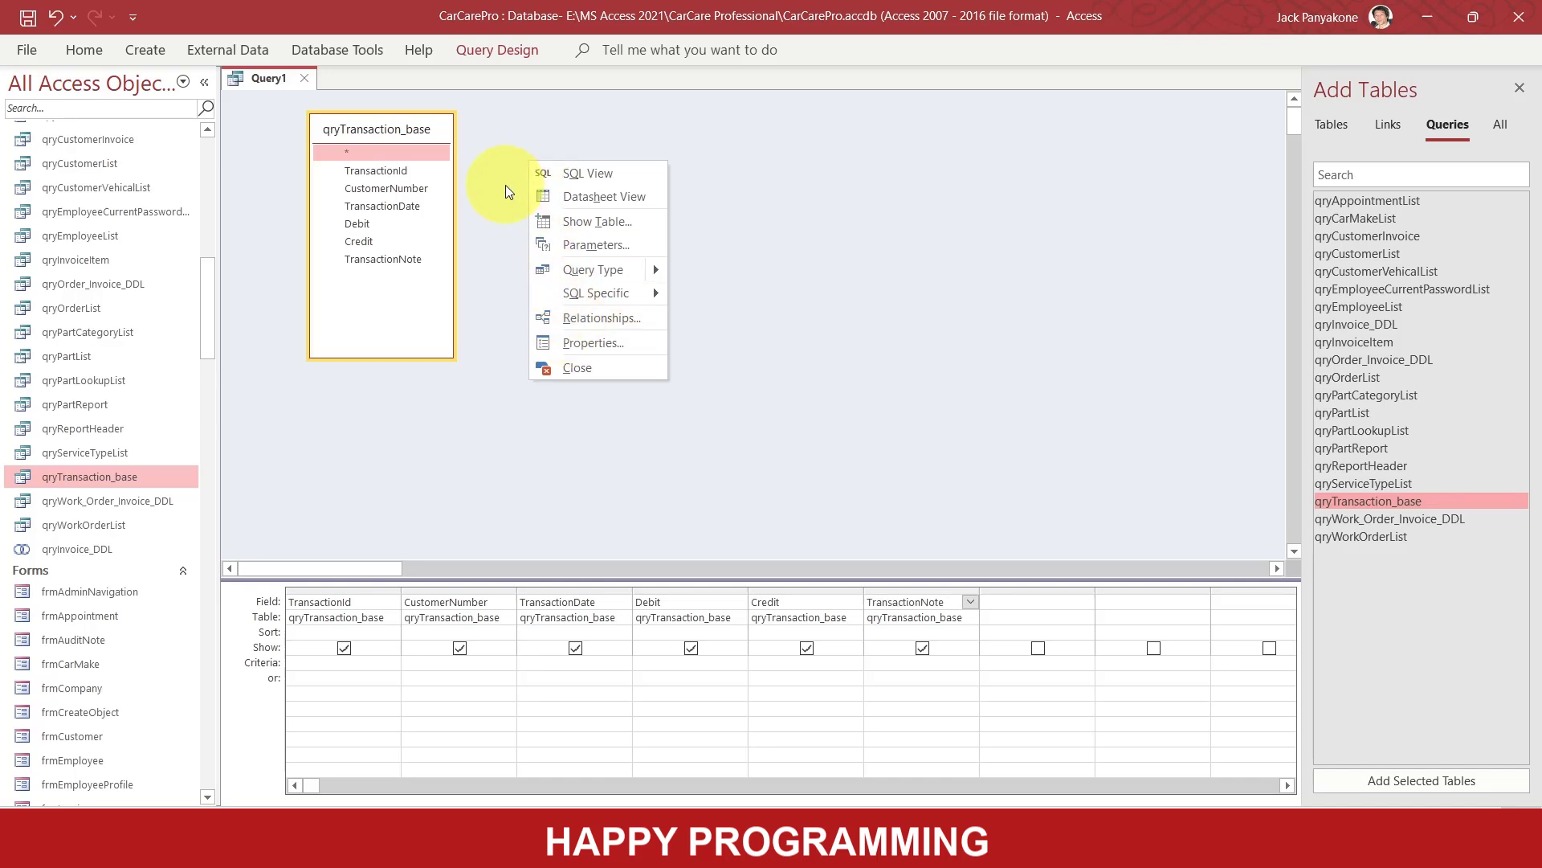
pyautogui.click(432, 124)
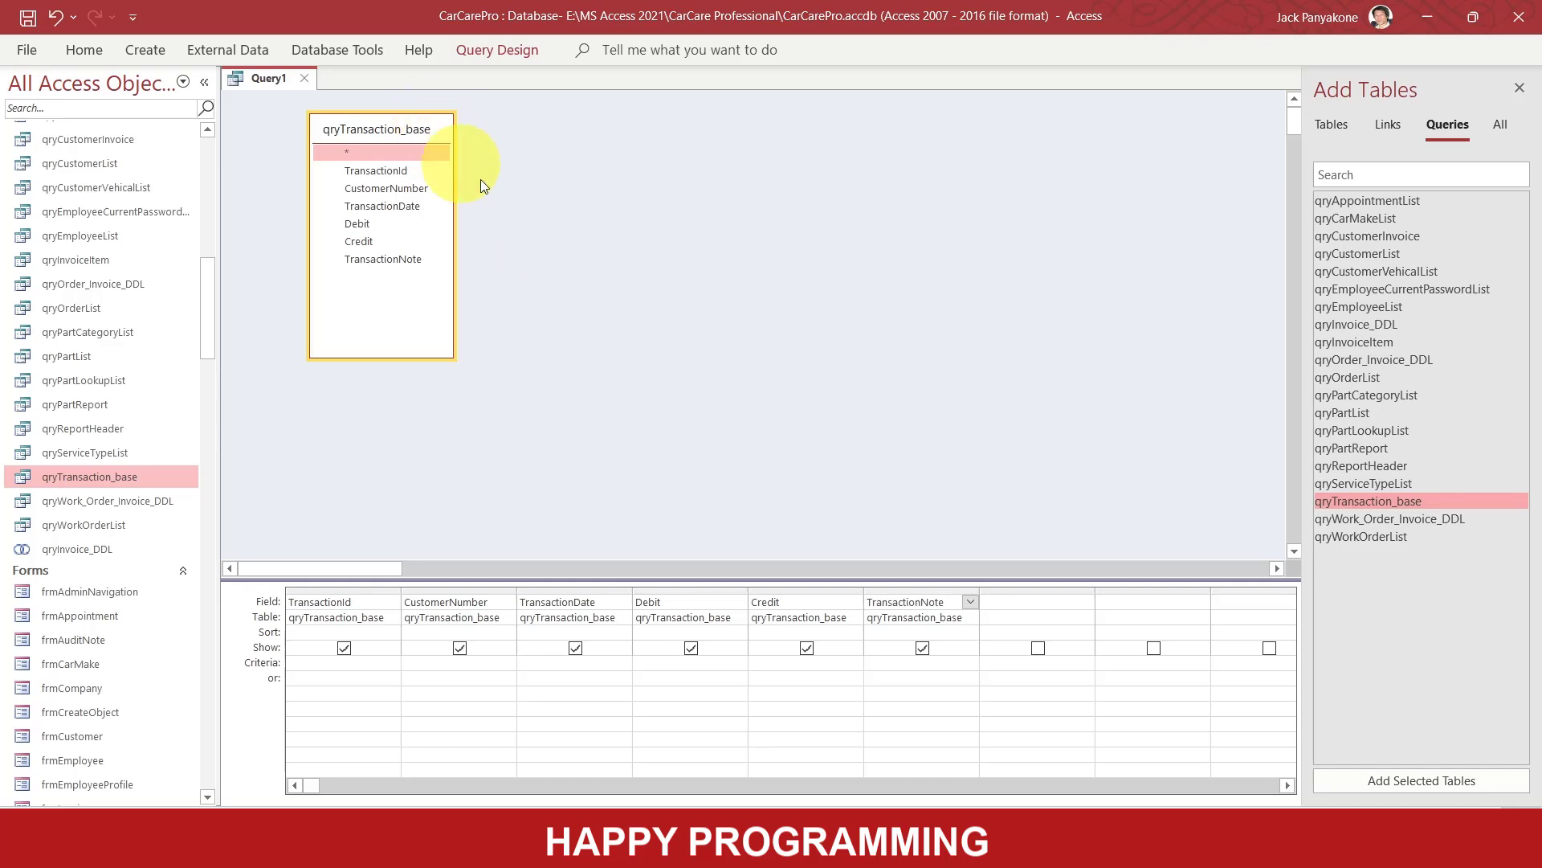
pyautogui.rightClick(584, 265)
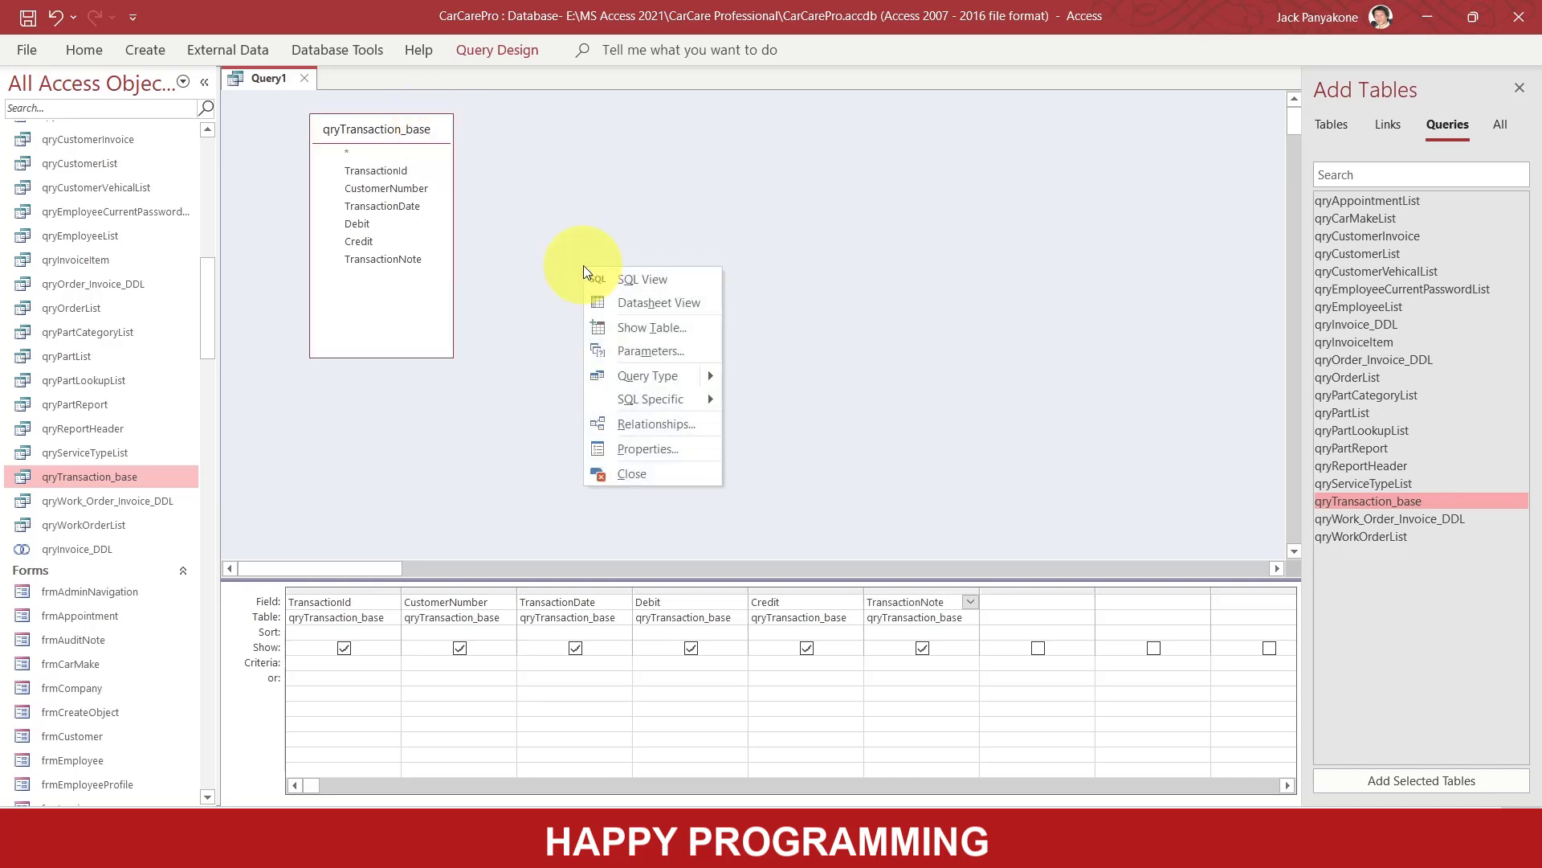
pyautogui.click(640, 450)
pyautogui.click(386, 126)
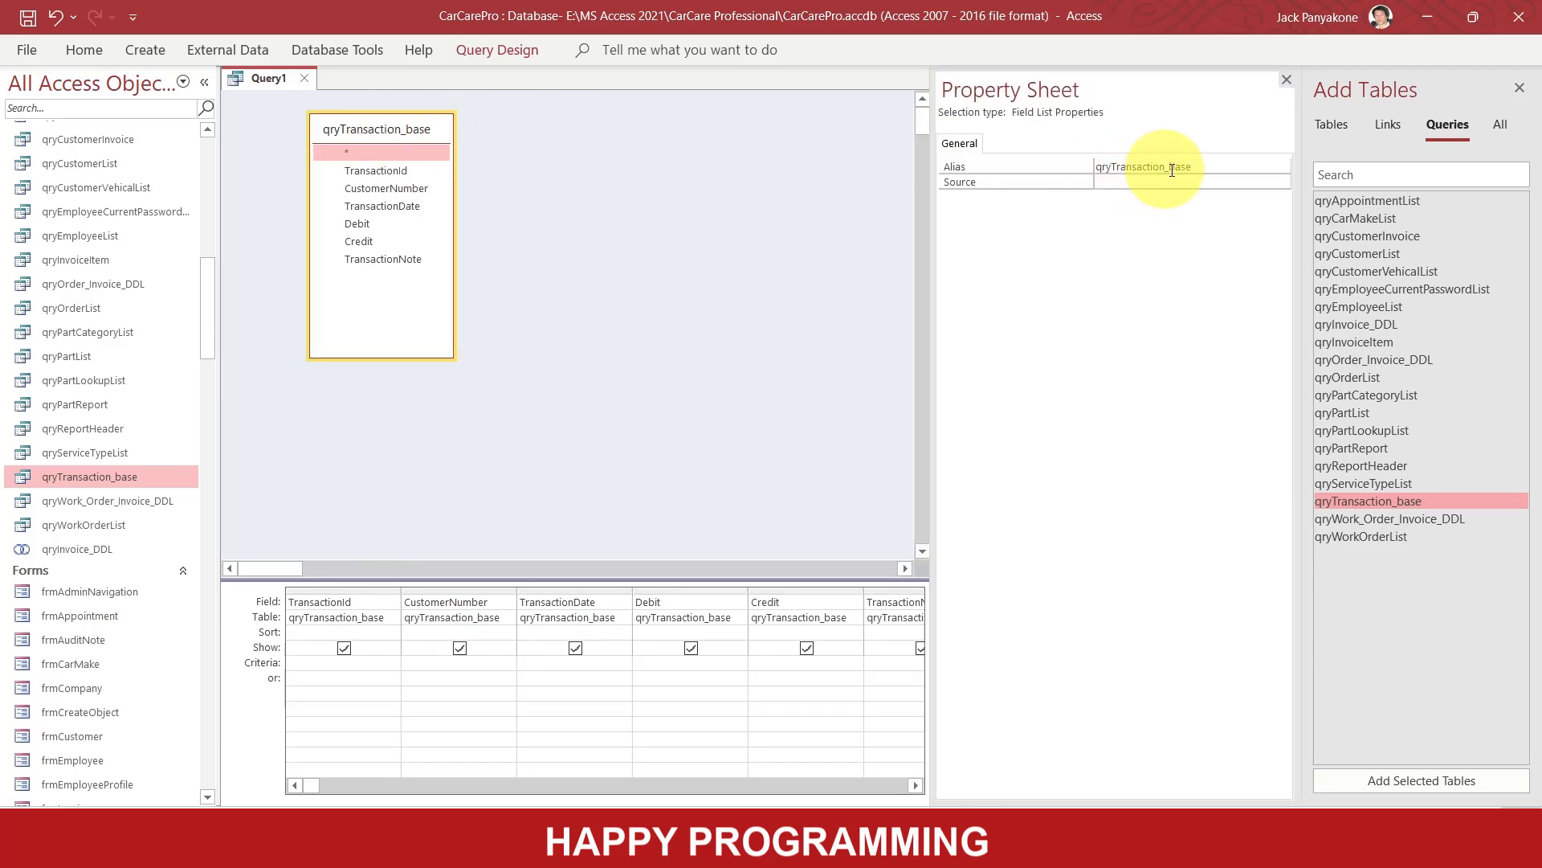
pyautogui.moveTo(1205, 166); pyautogui.dragTo(880, 138)
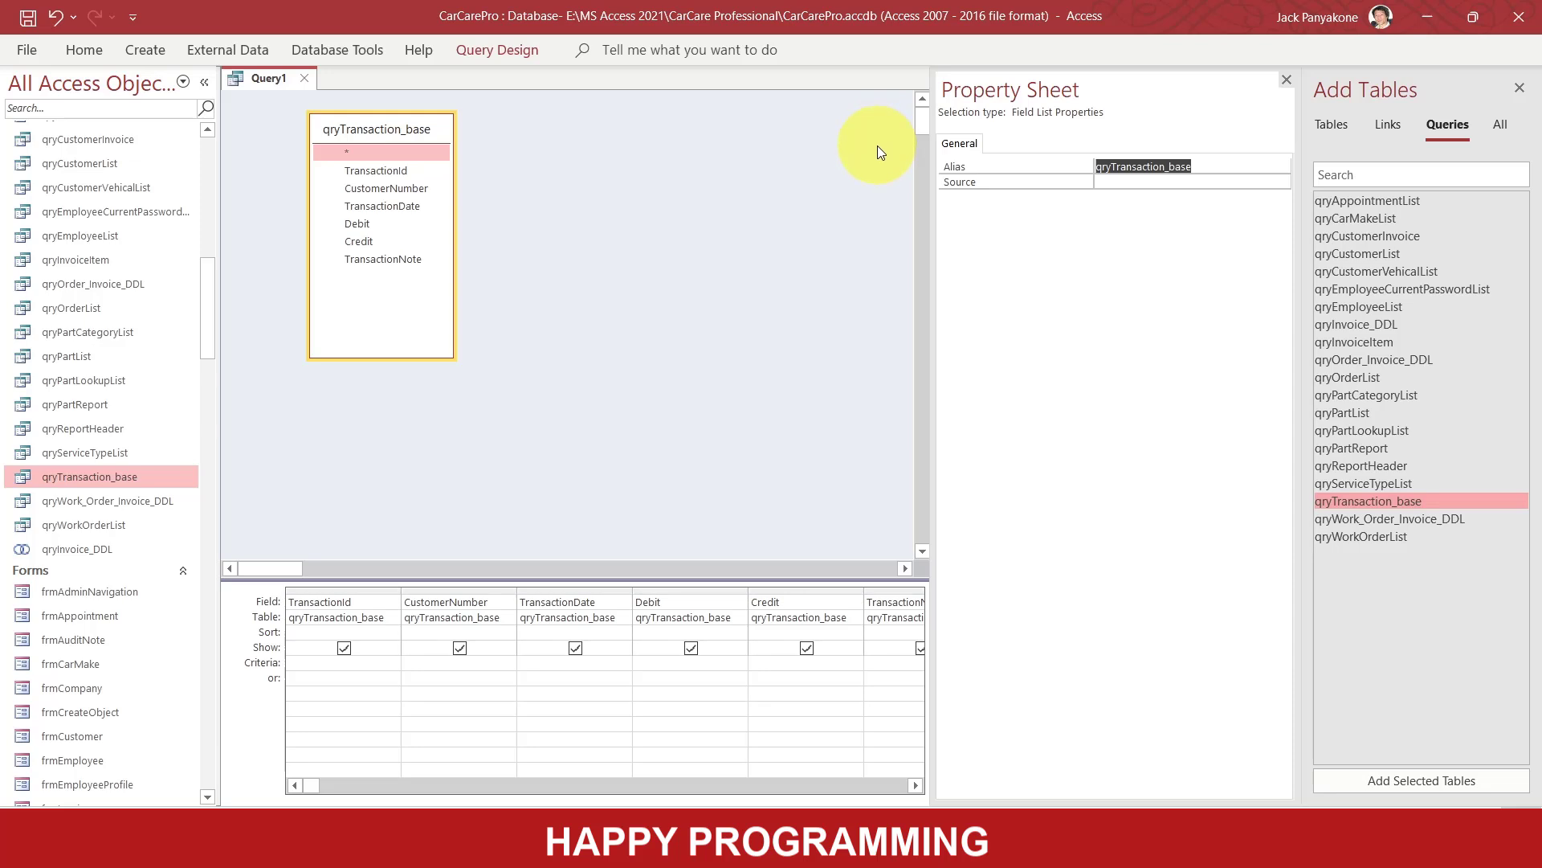
pyautogui.write('T1')
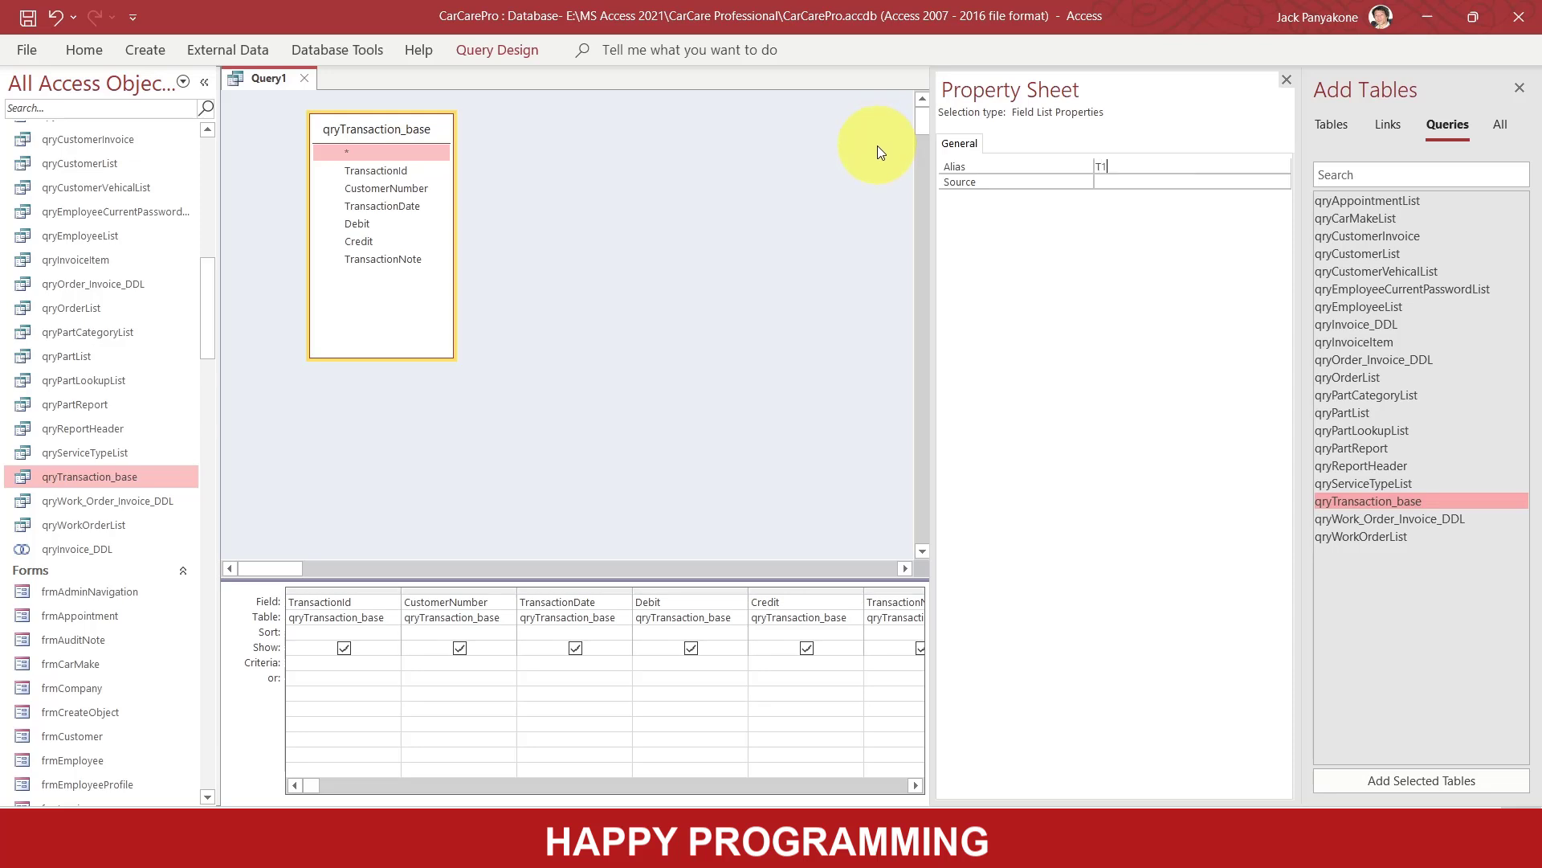
pyautogui.press('Return')
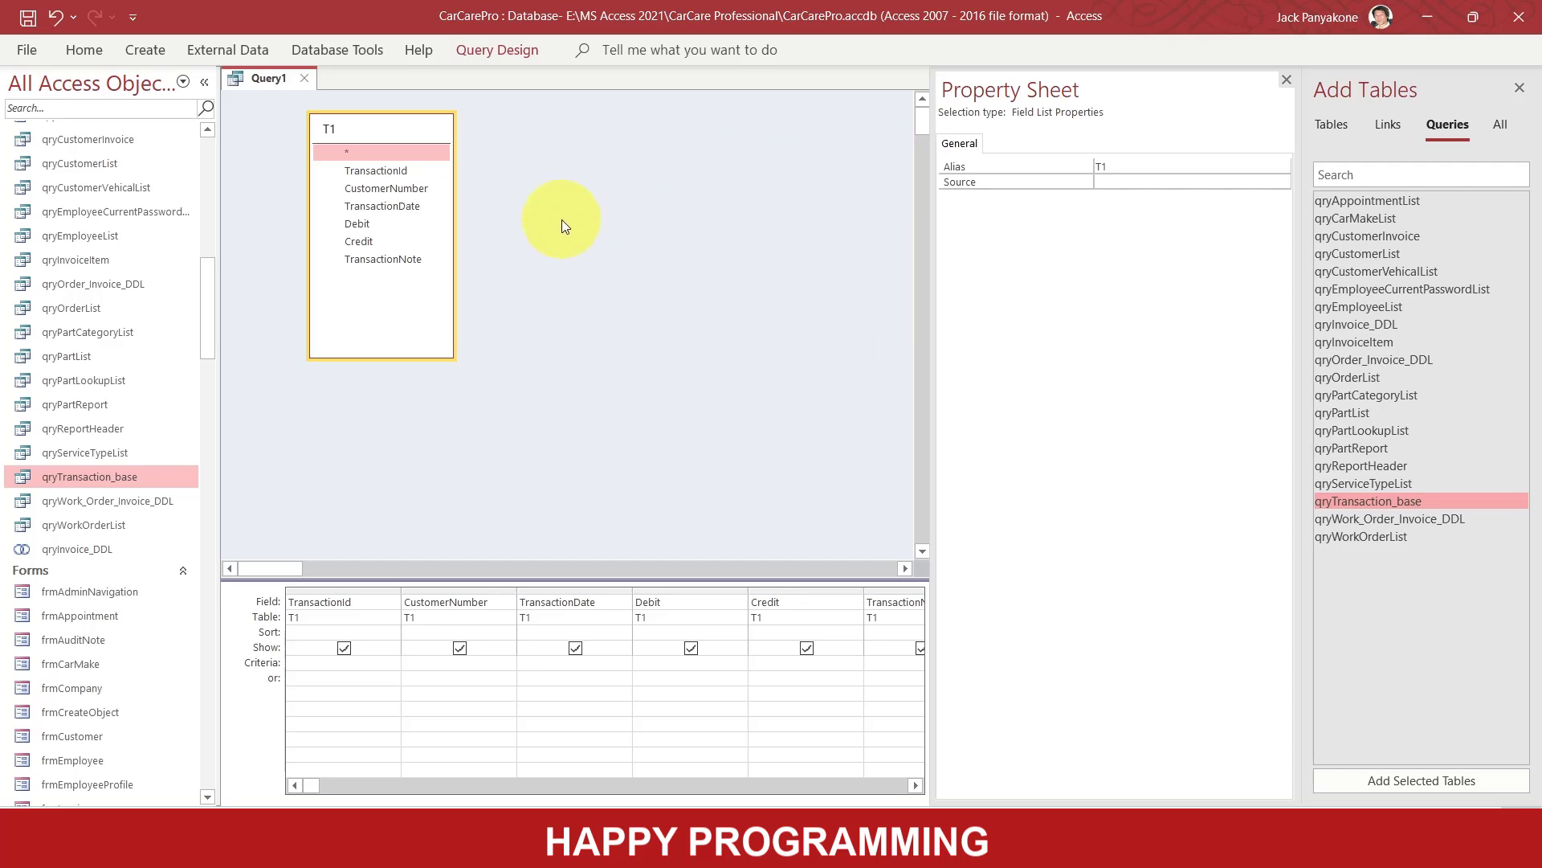
# In the query's SQL, replace the ending semicolon with INNER JOIN followed by a copy of "qryTransaction_base AS T1".
pyautogui.rightClick(562, 219)
pyautogui.click(571, 226)
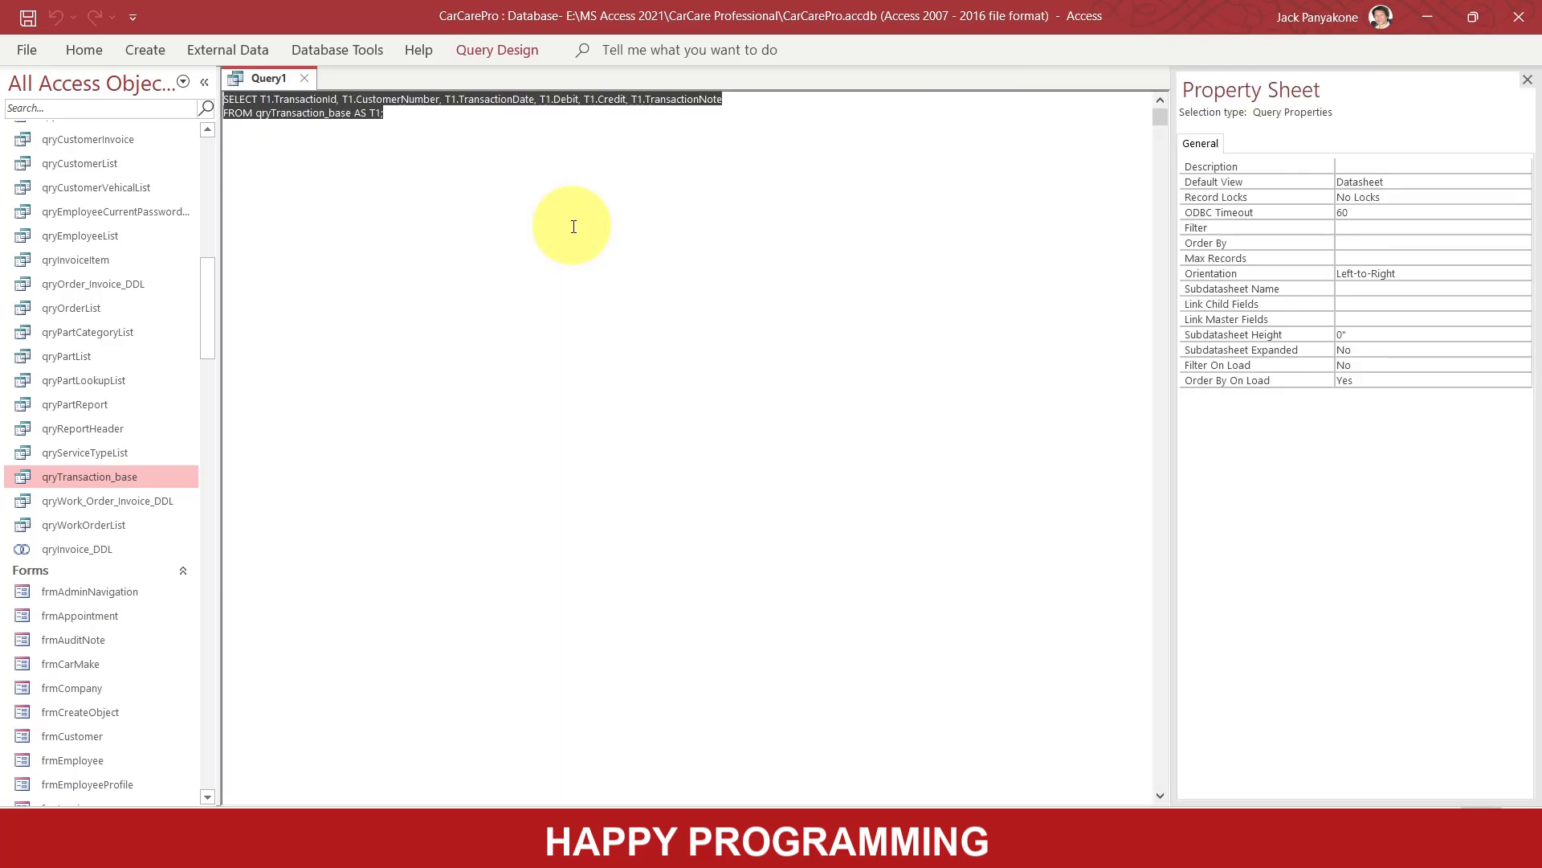
pyautogui.click(574, 225)
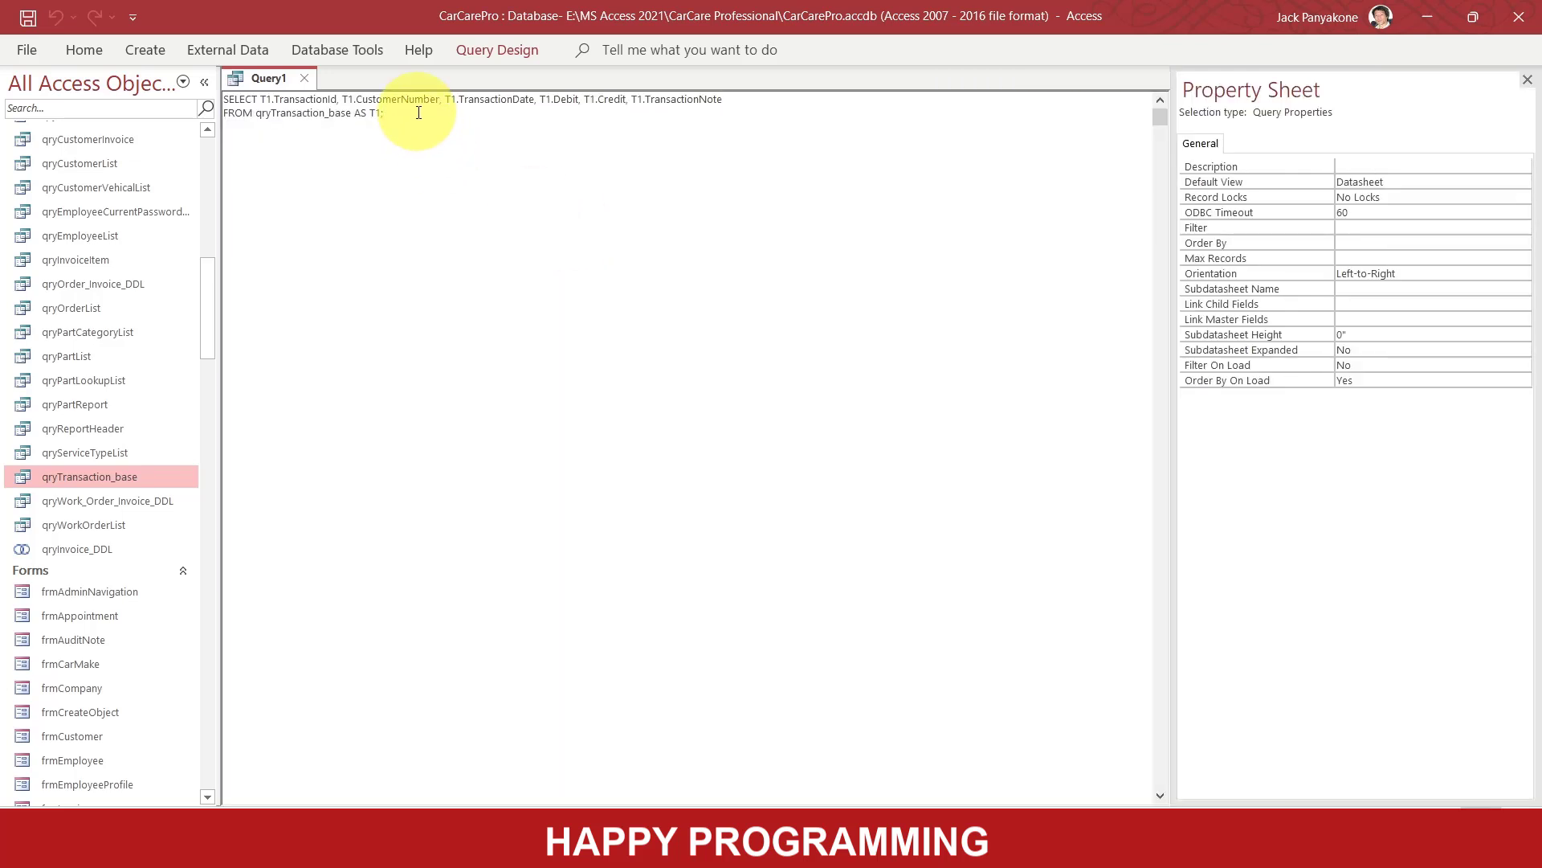
pyautogui.press('BackSpace')
pyautogui.write('INNER JOIN')
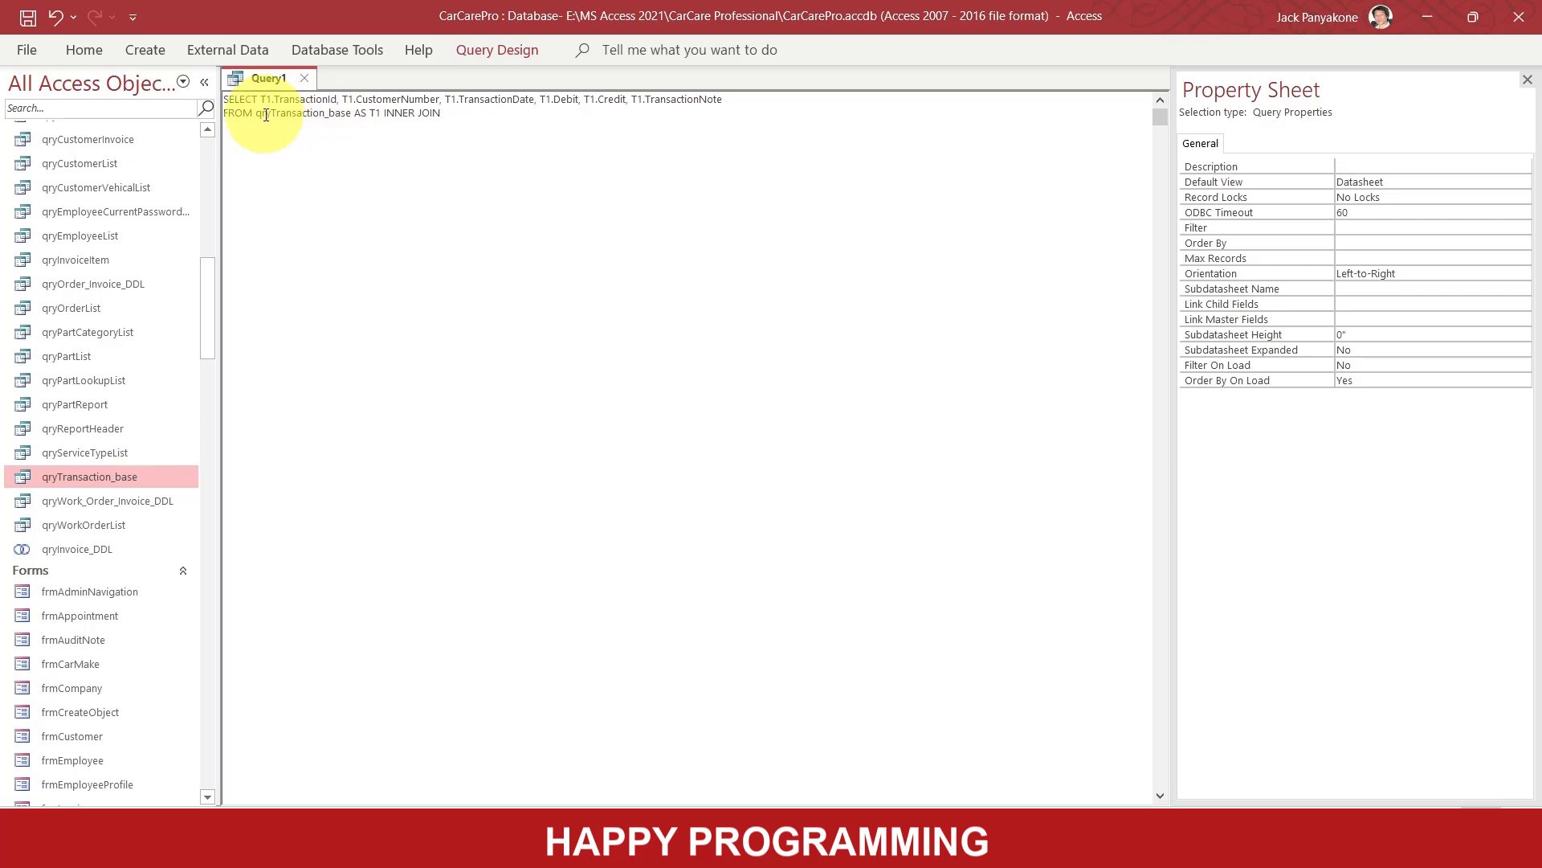
pyautogui.moveTo(255, 113); pyautogui.dragTo(382, 114)
pyautogui.hotkey('ctrl', 'c')
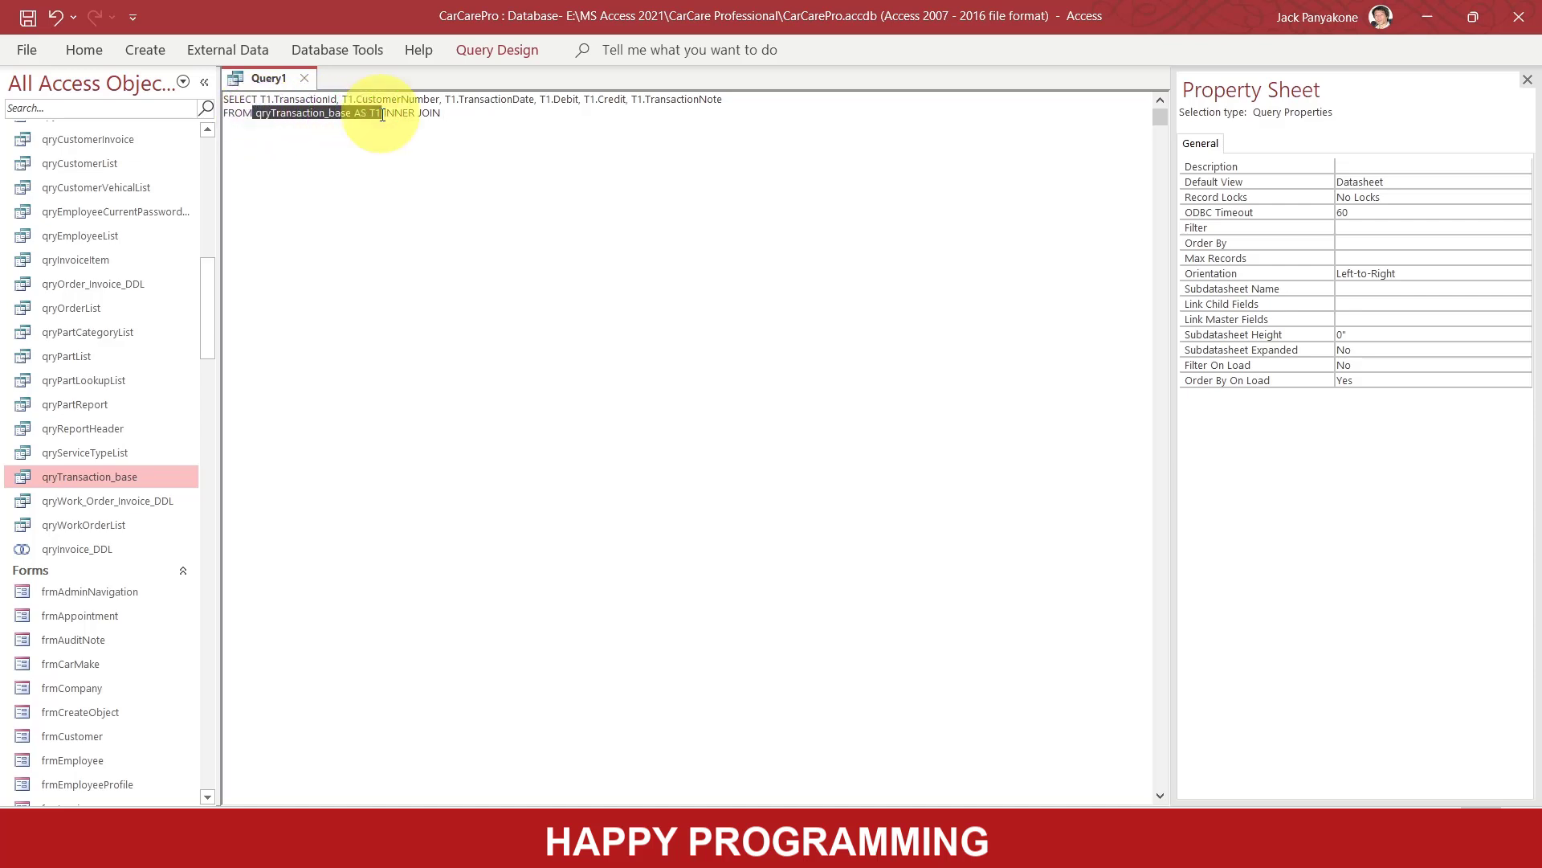
pyautogui.click(492, 112)
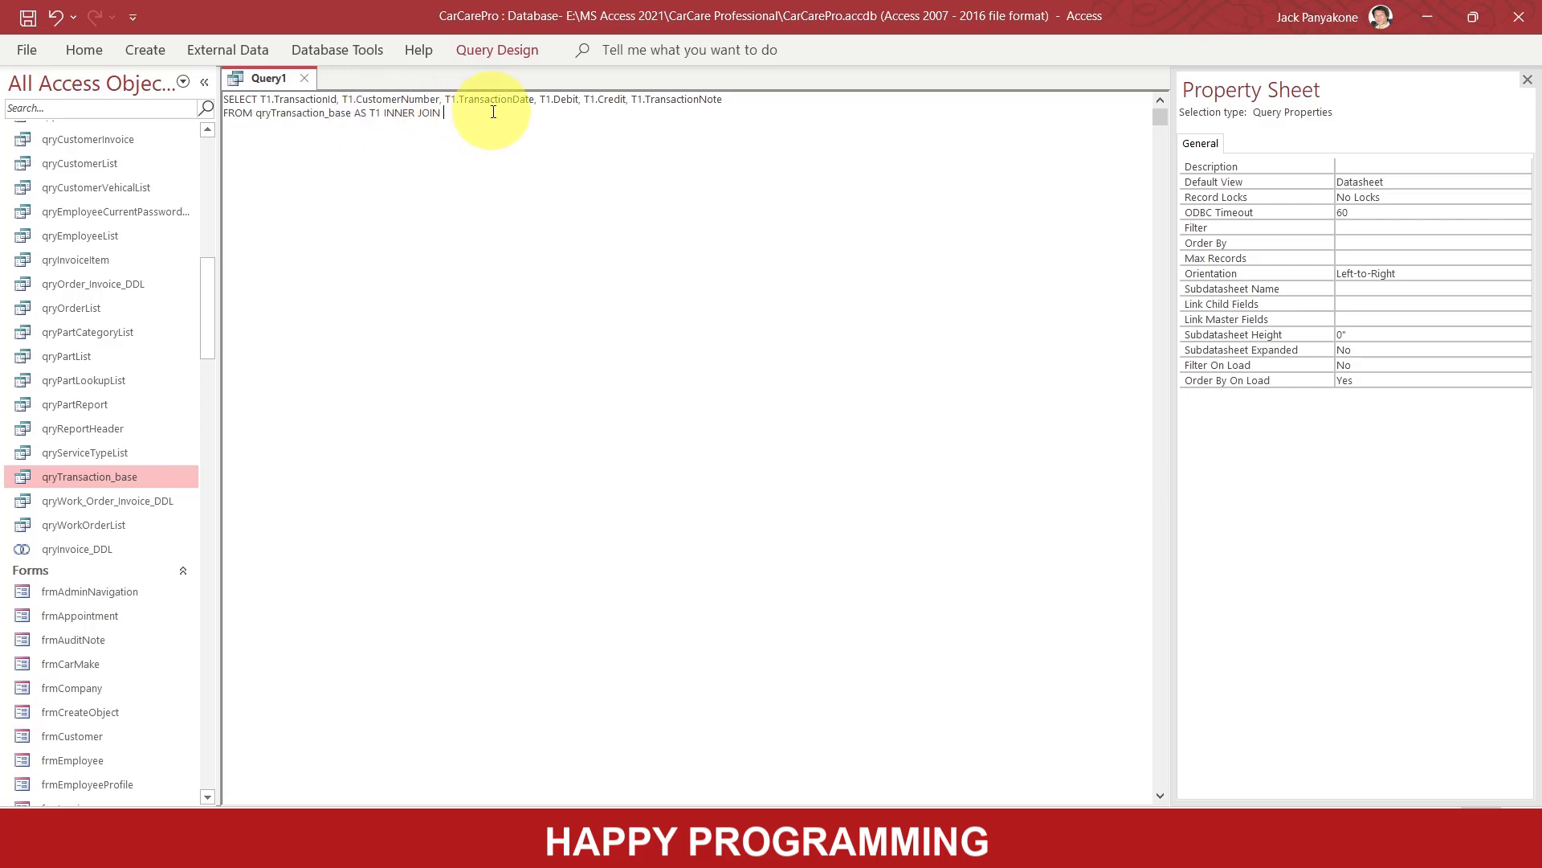
pyautogui.hotkey('ctrl', 'v')
# Copy the whole SQL statement and paste it over the contents of RunAsAdmin.vbs in Notepad++.
pyautogui.hotkey('ctrl', 'a')
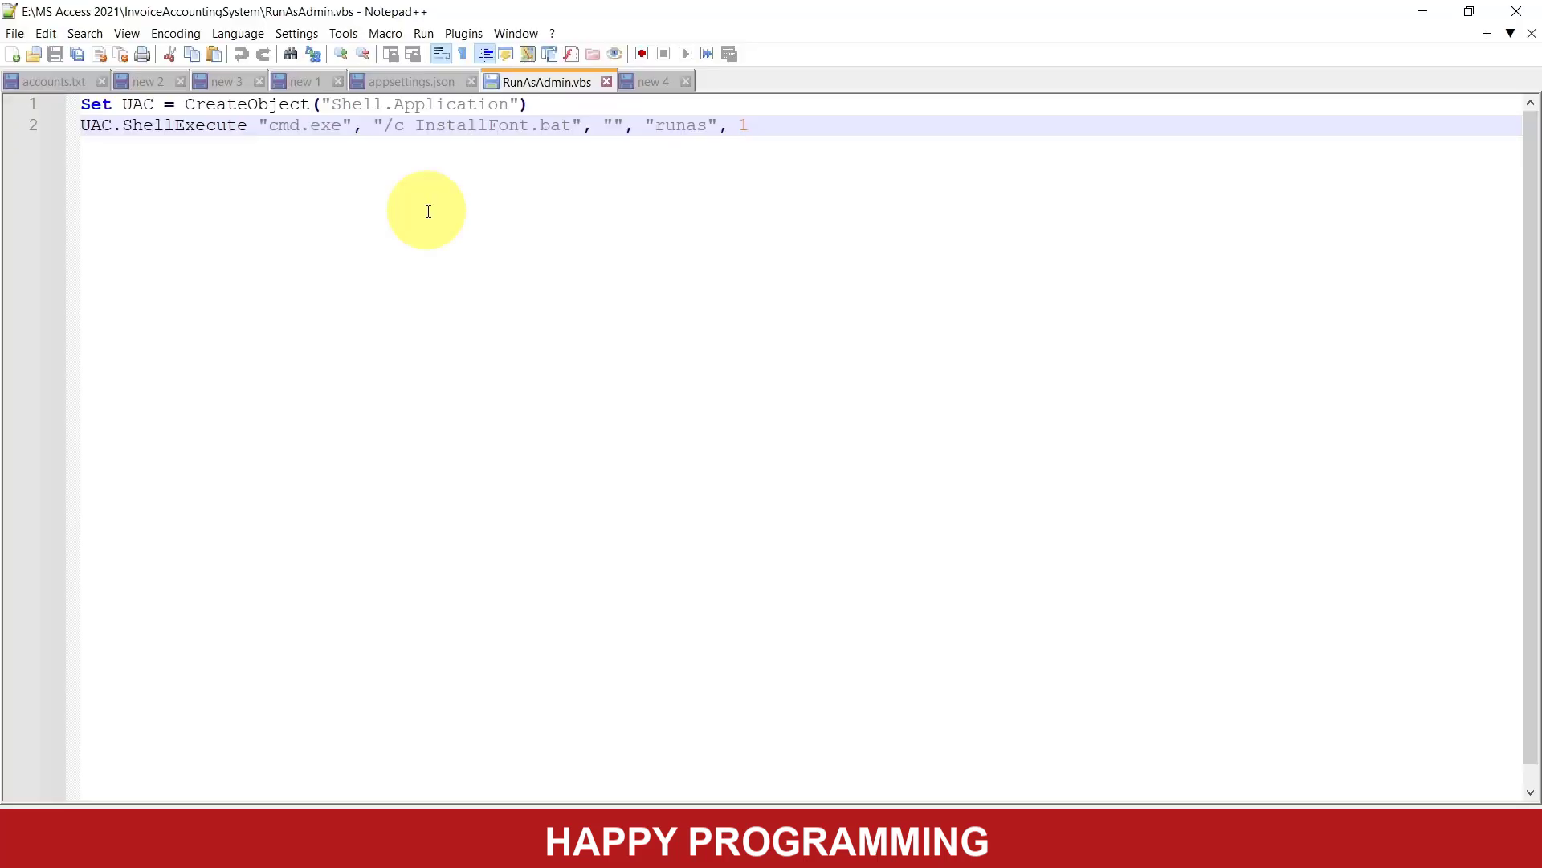
pyautogui.hotkey('ctrl', 'a')
pyautogui.write('SELECT T1.TransactionId, T1.CustomerNumber, T1.TransactionDate, T1.Debit, T1.Credit, T1.TransactionNote FROM qryTransaction_base AS T1 INNER JOIN  qryTransaction_base AS T1')
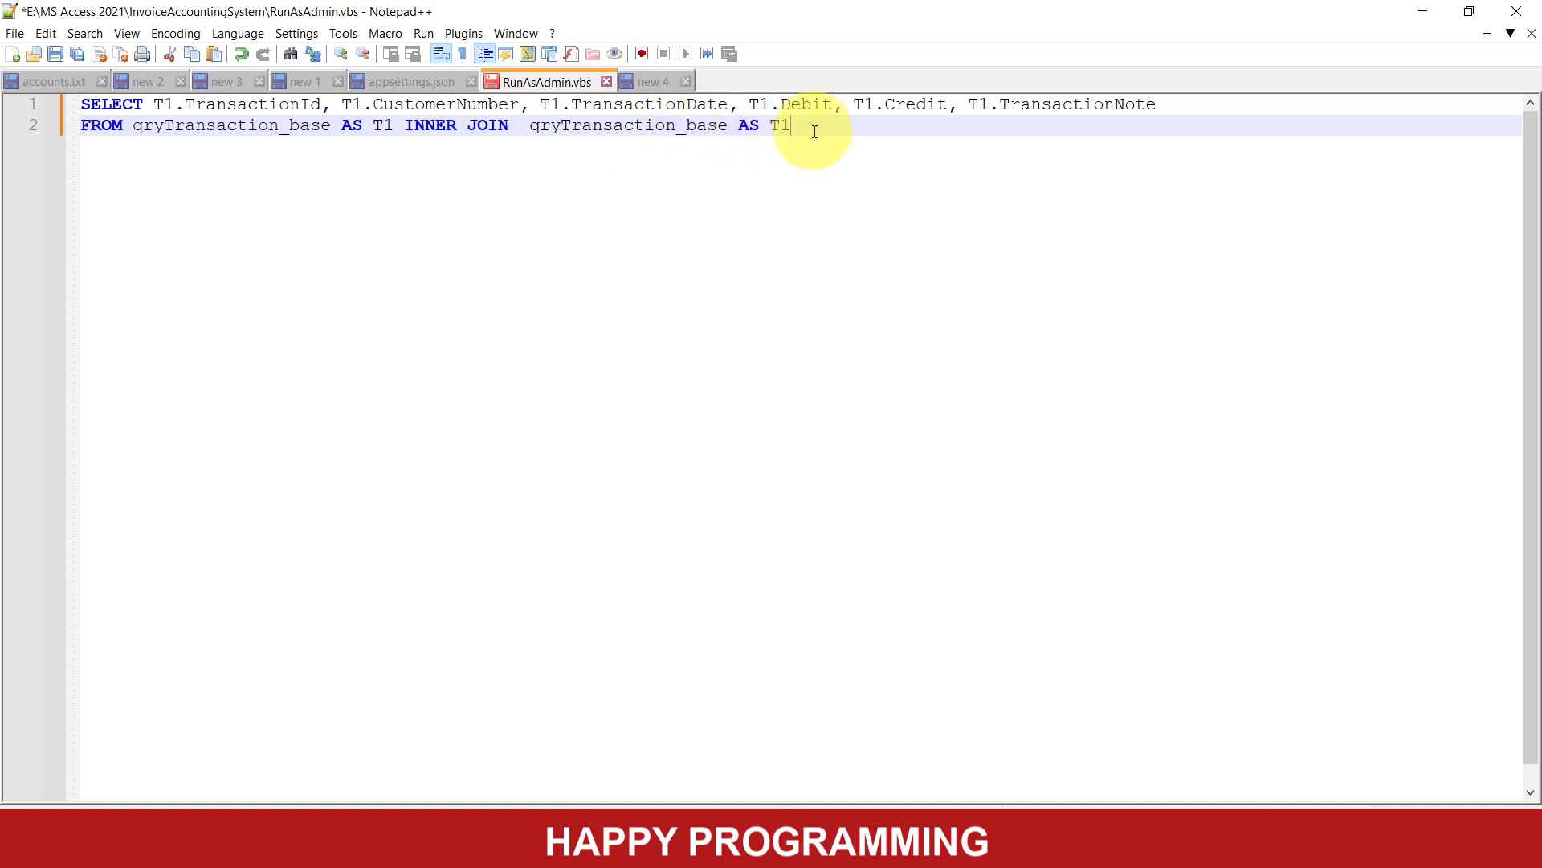
# Insert an empty SUM() column named Balance after T1.Credit in the SELECT list.
pyautogui.click(949, 105)
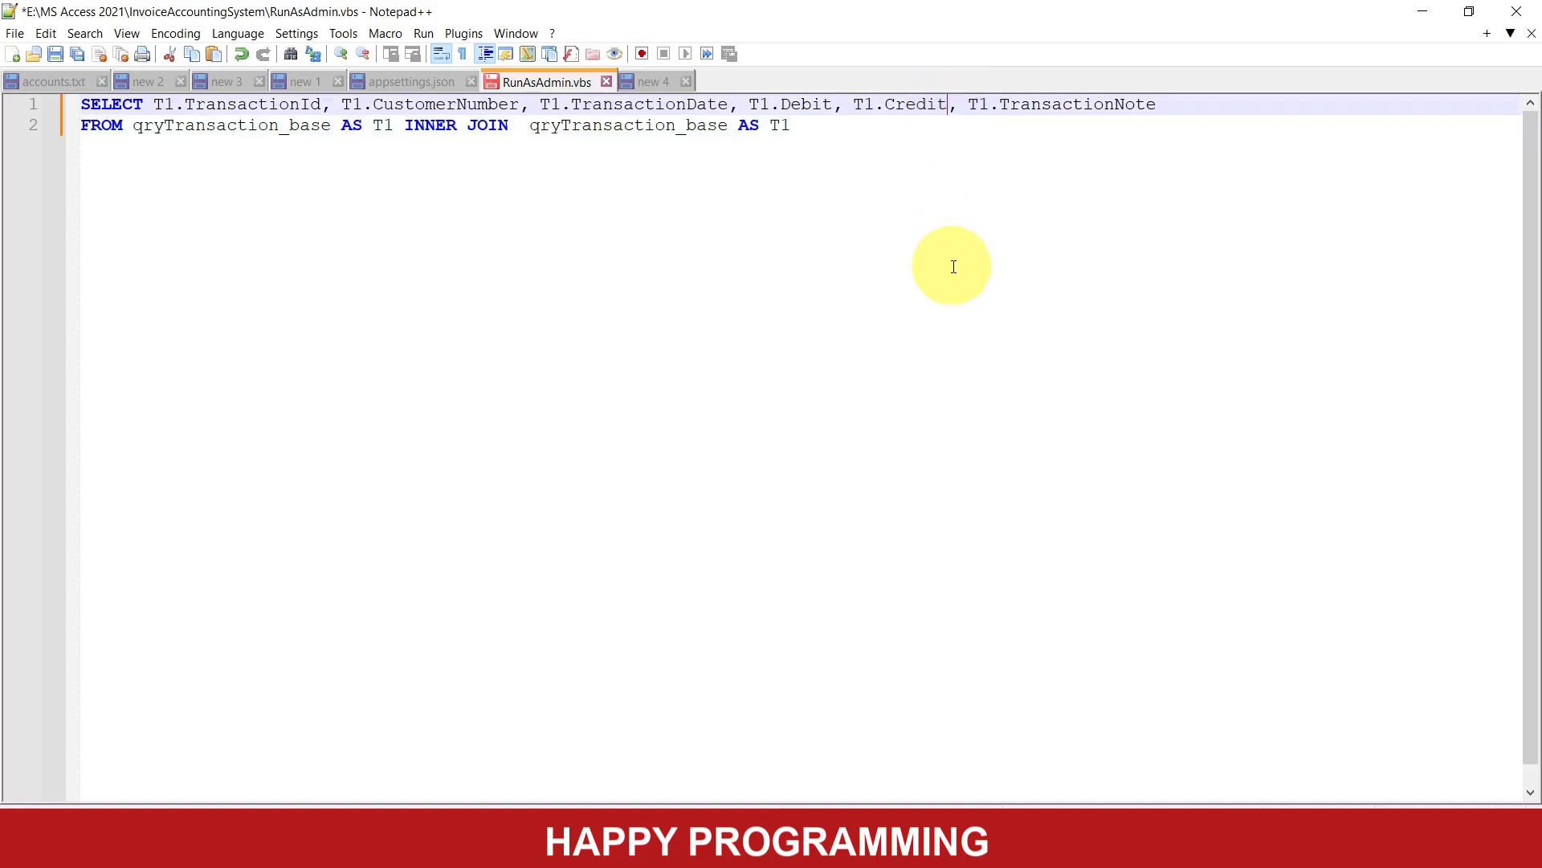
pyautogui.write(', ')
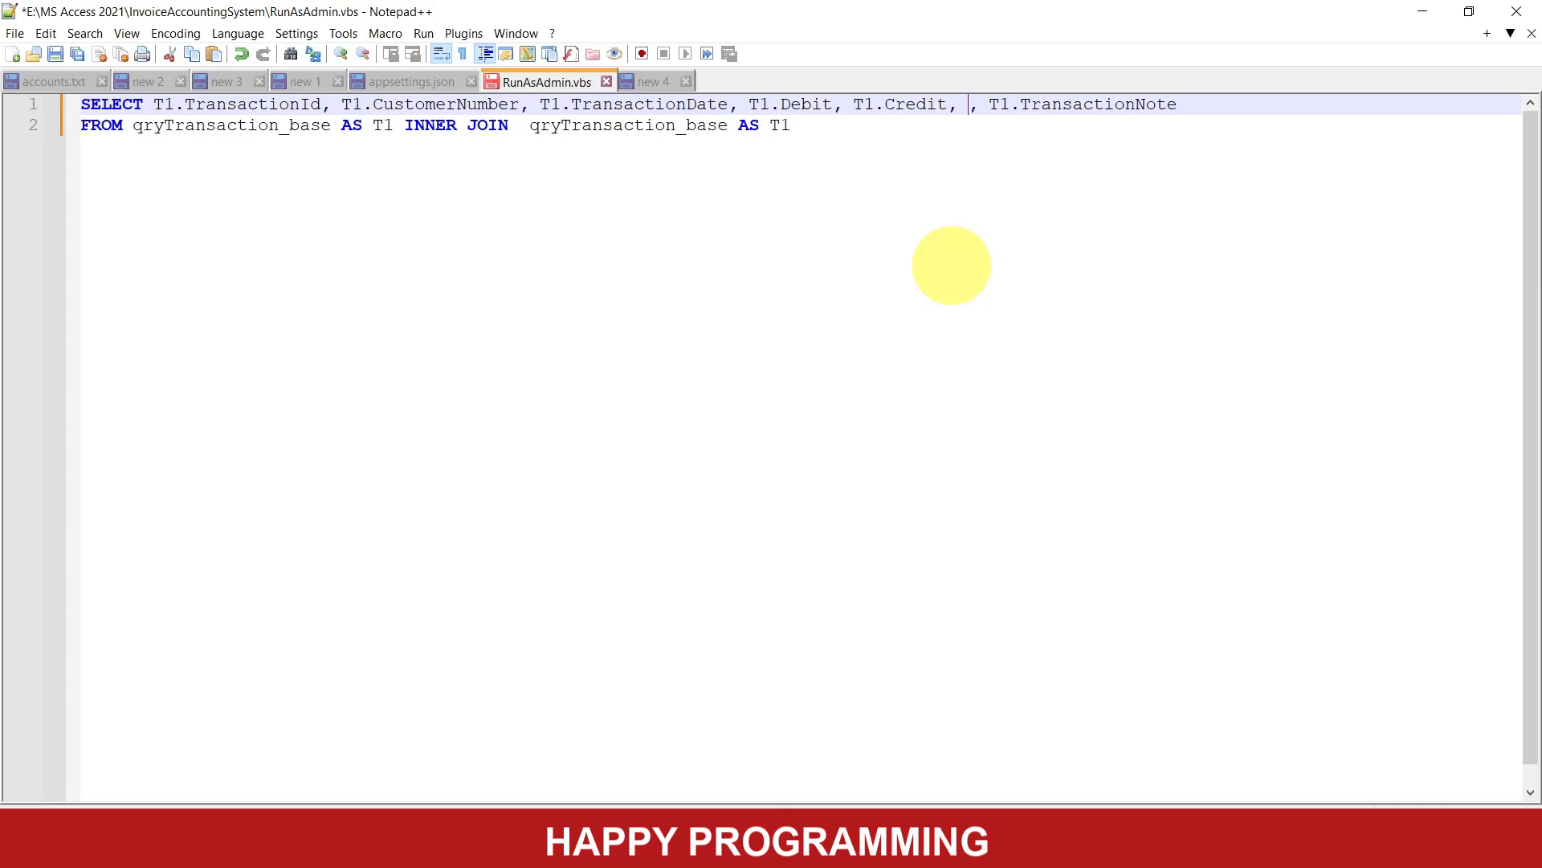
pyautogui.write('SUM()')
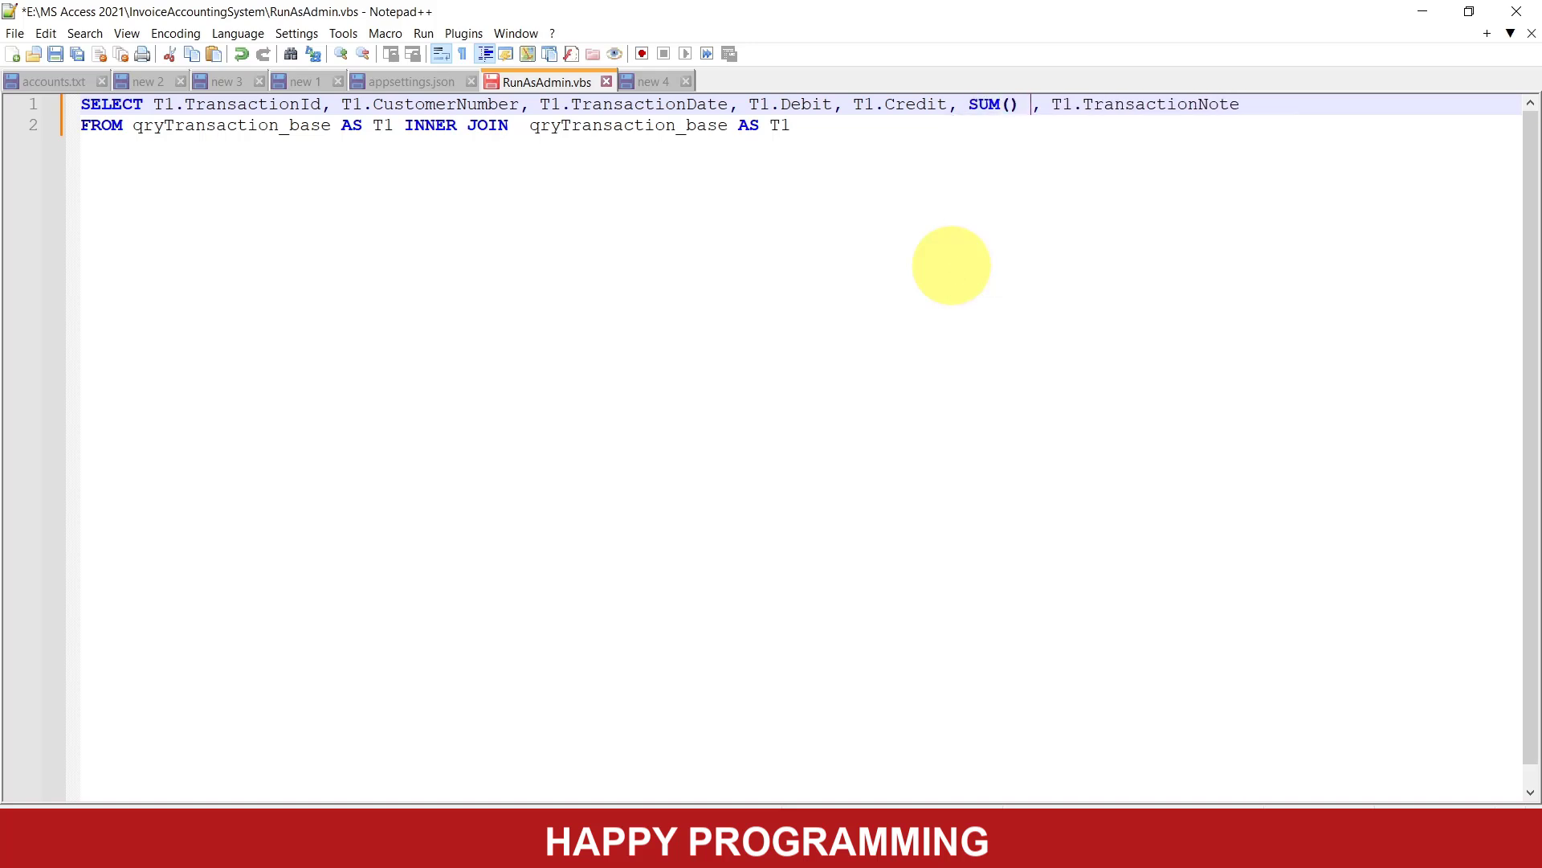
pyautogui.write(' Balance')
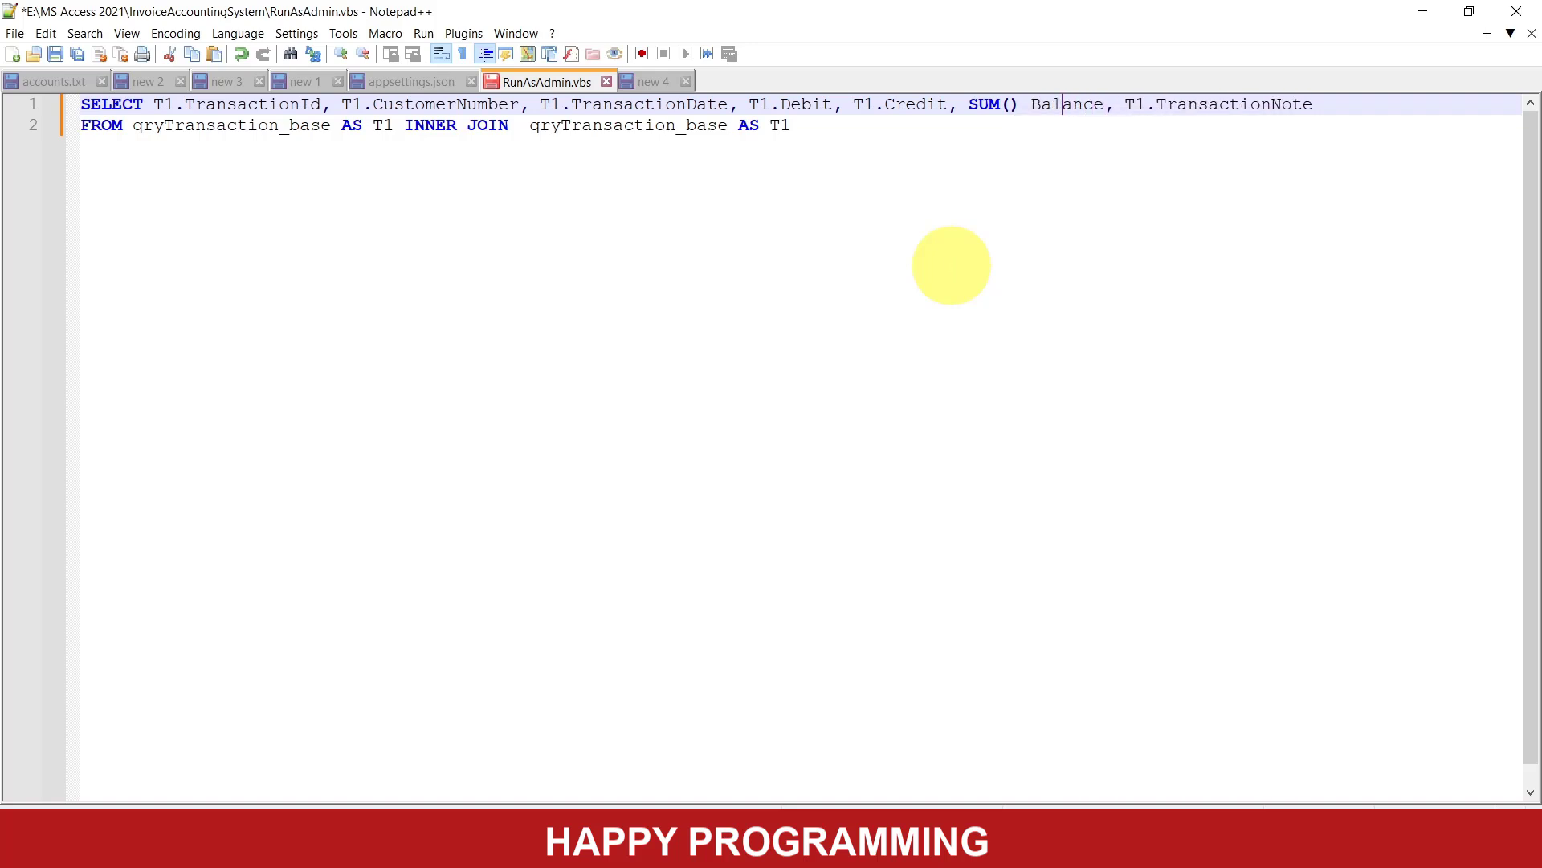
pyautogui.press('Left')
pyautogui.press('Left')
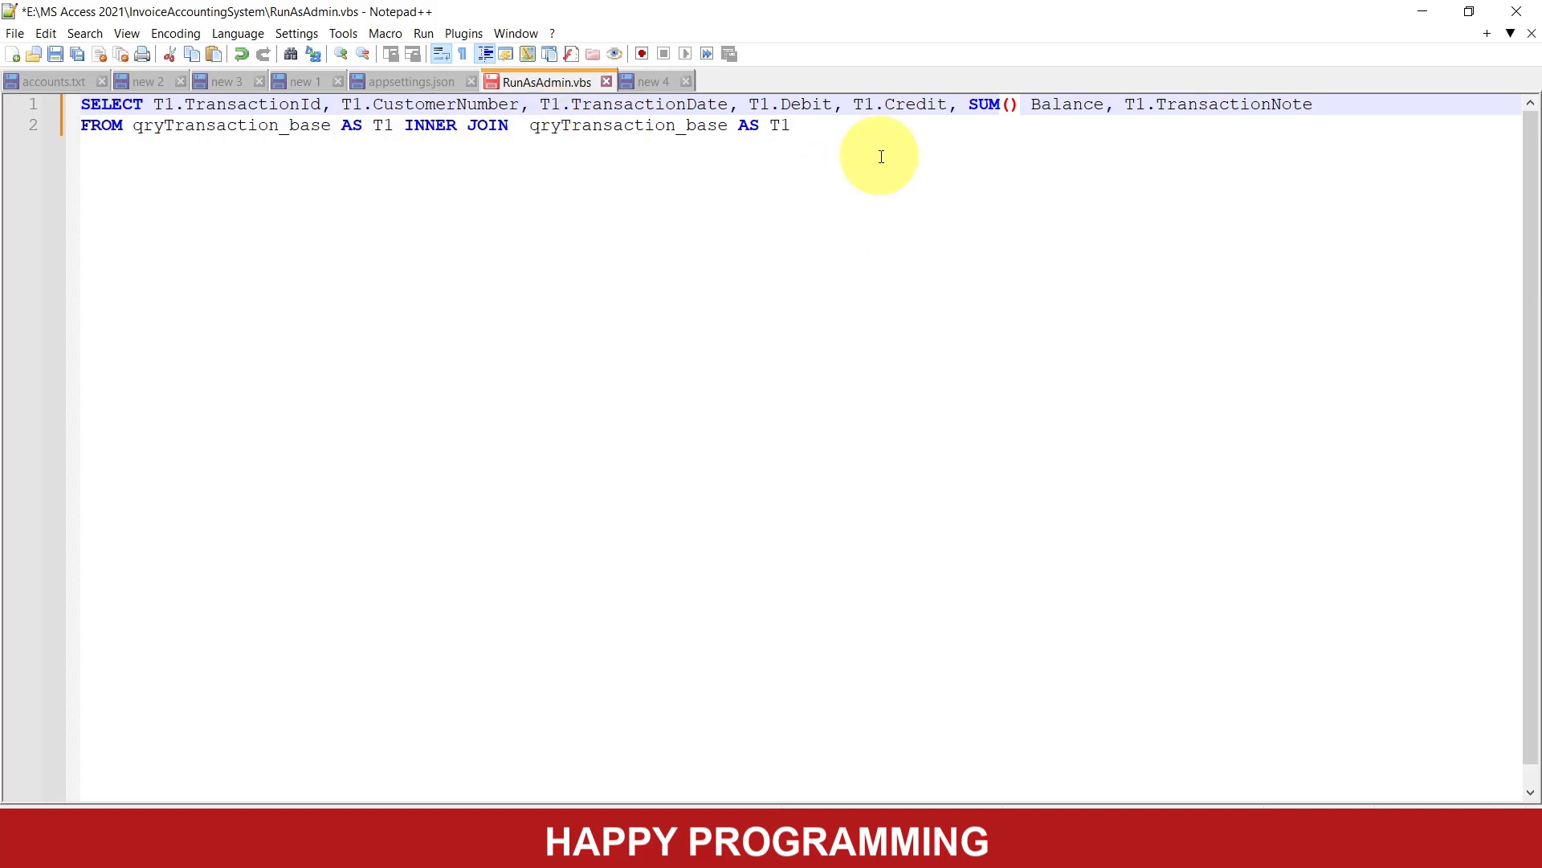
# Change the alias of the joined second qryTransaction_base to T2.
pyautogui.click(819, 121)
pyautogui.press('BackSpace')
pyautogui.write('2')
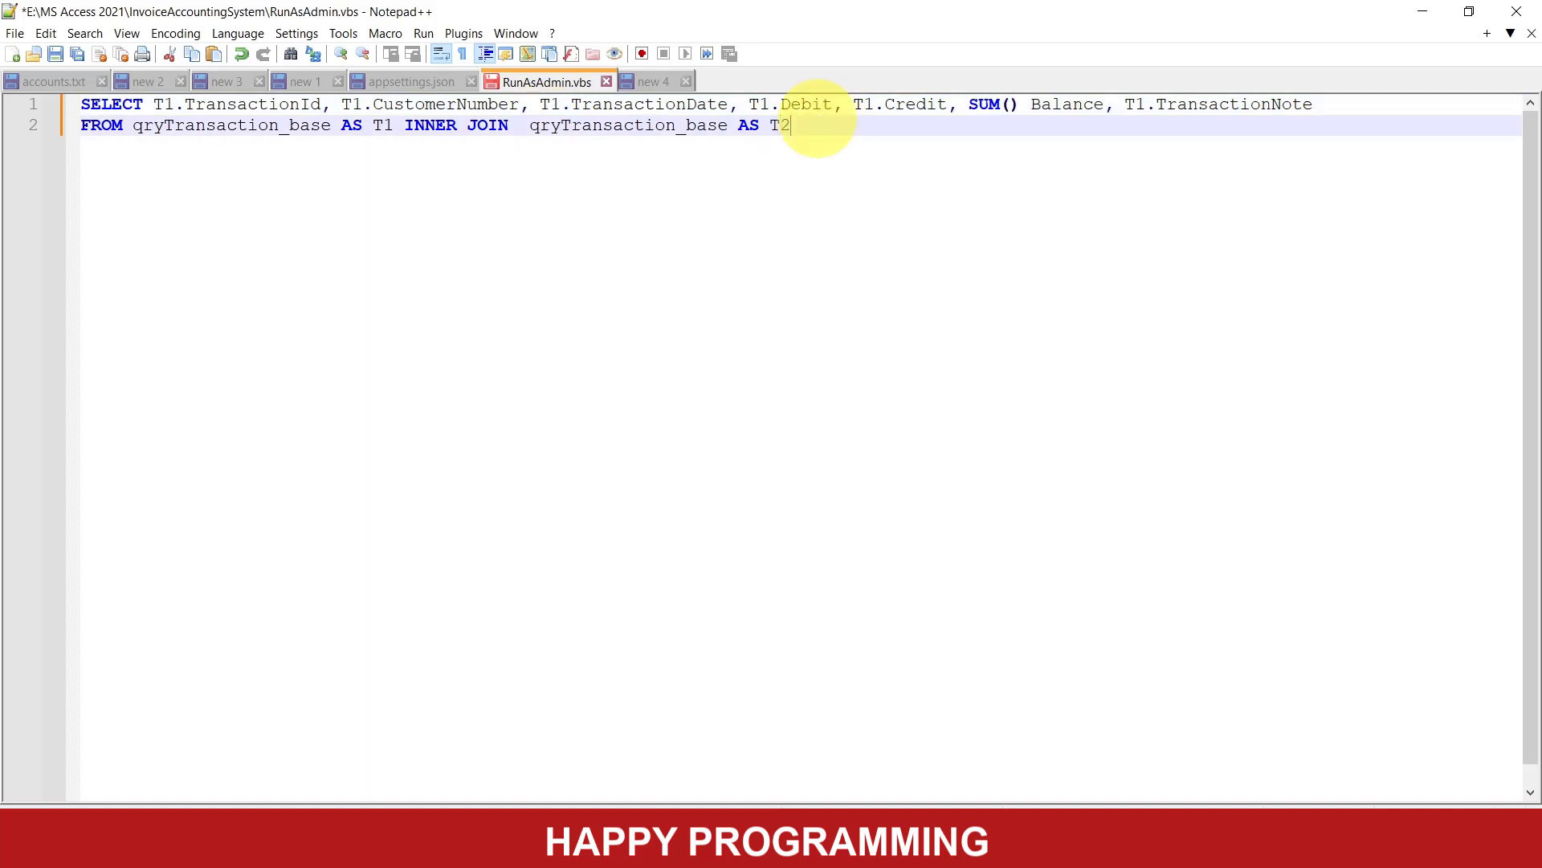
# Fill the Balance column's SUM function with the expression T2.Credit - T2.Debit.
pyautogui.click(1010, 105)
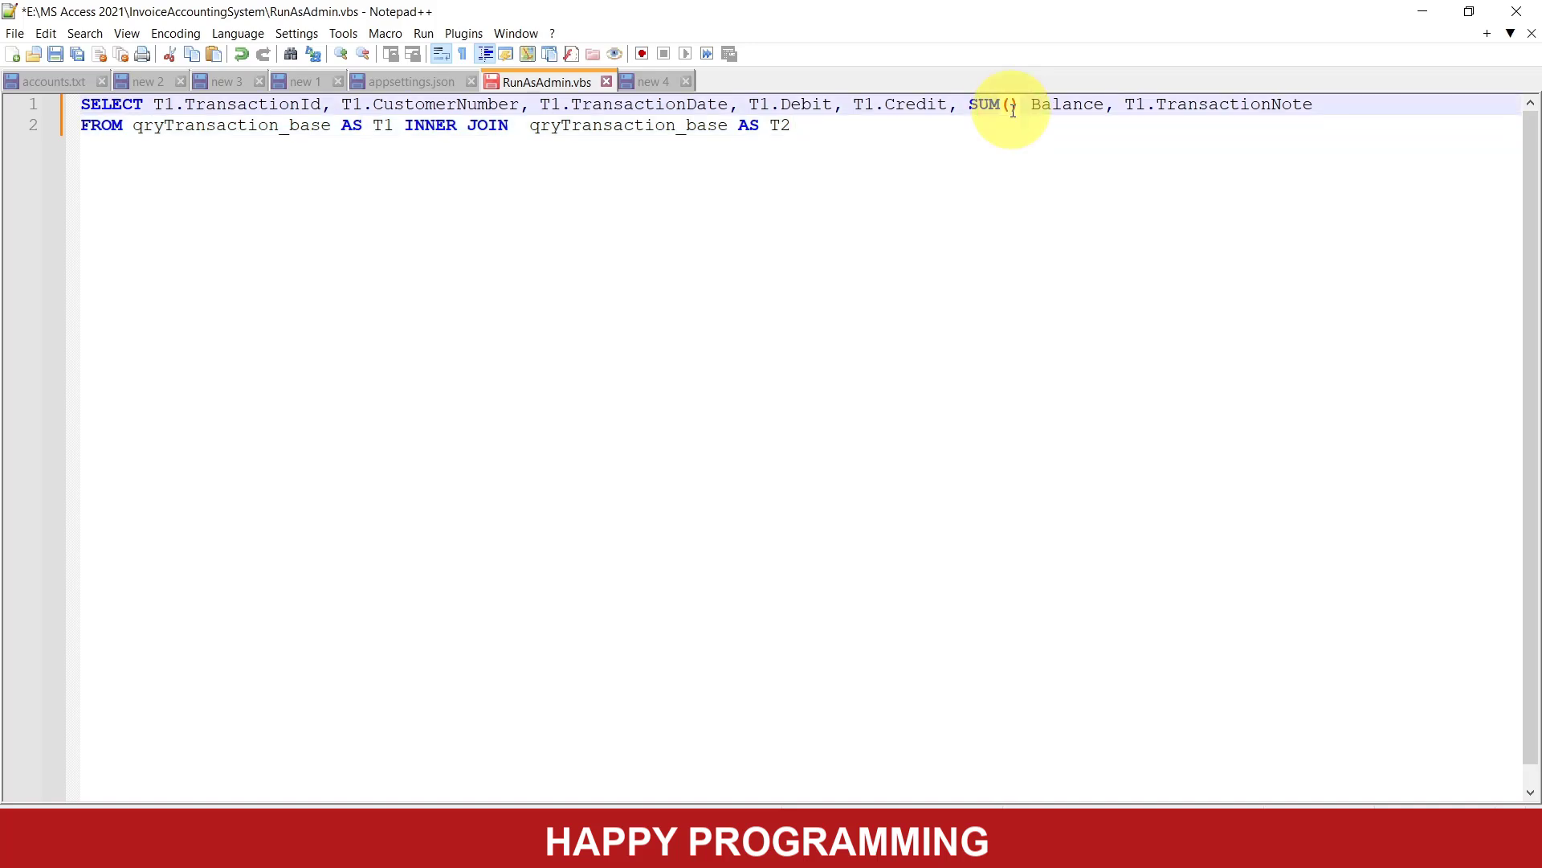
pyautogui.write('T2.')
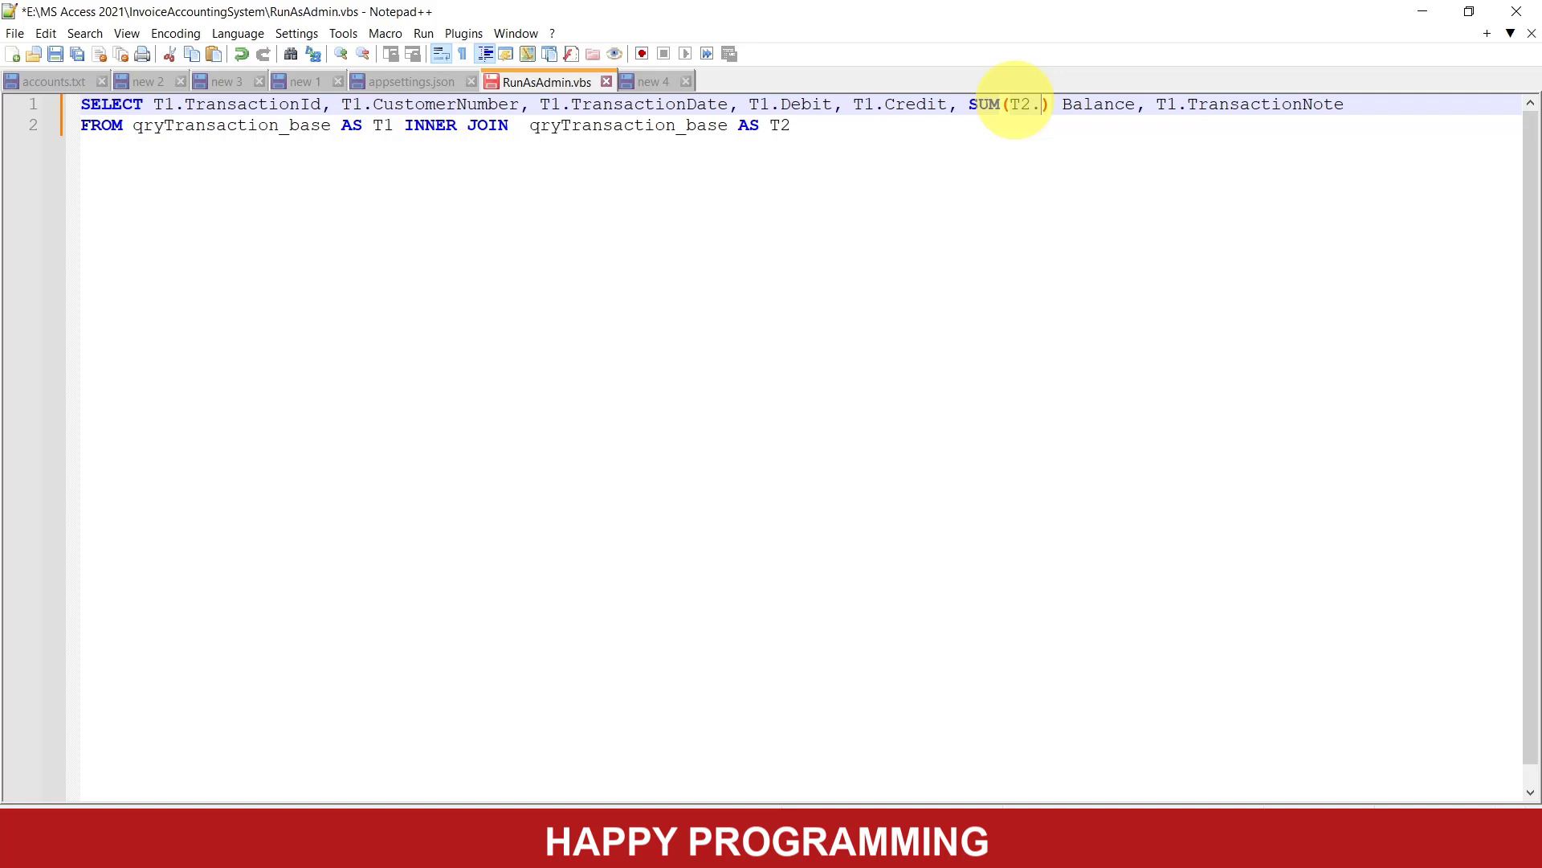
pyautogui.write('Credit')
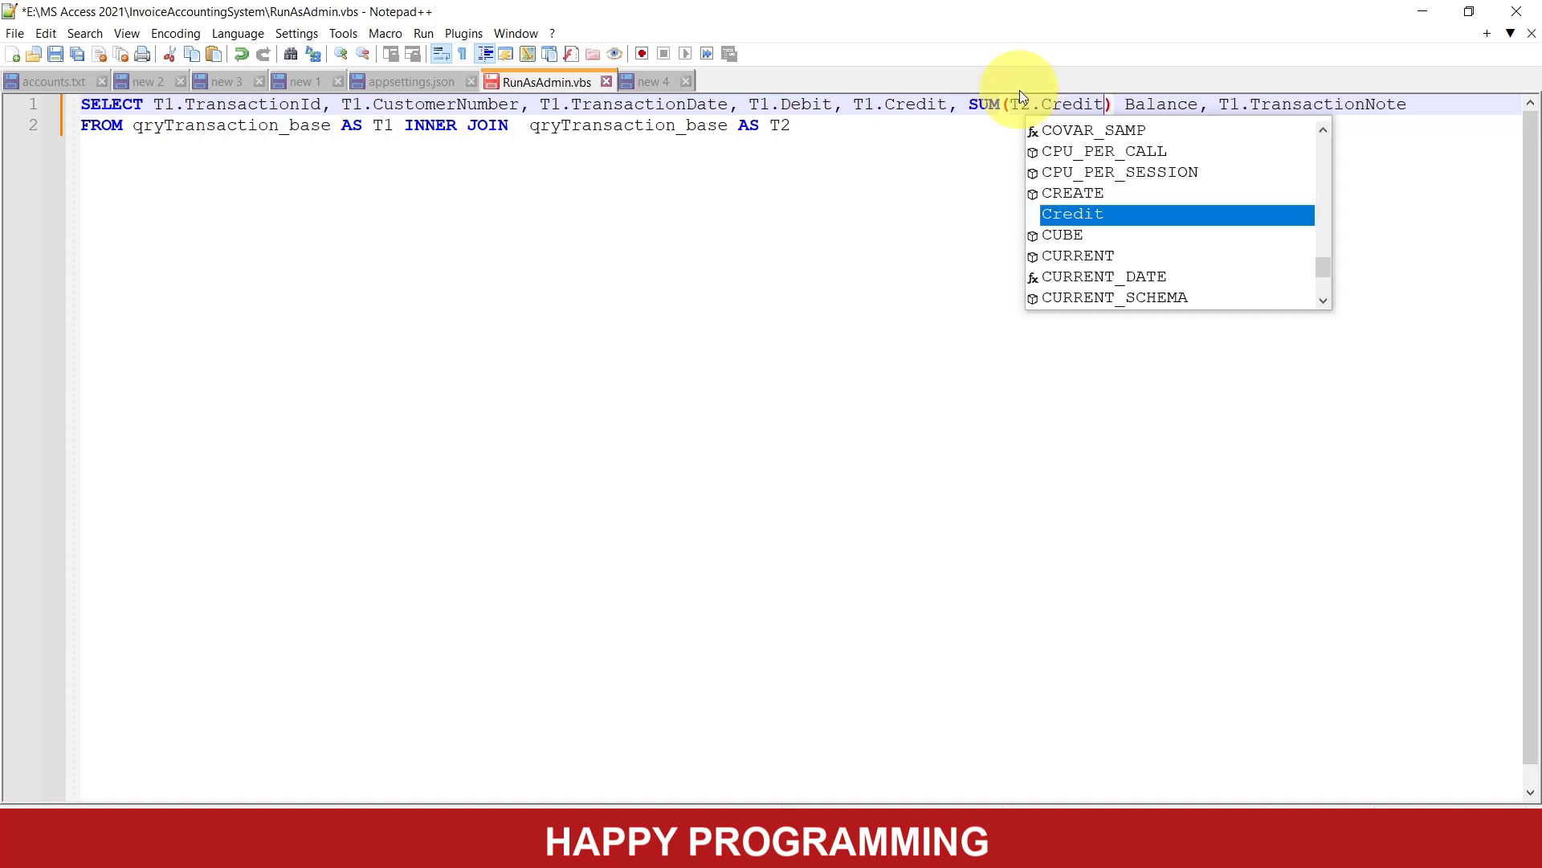
pyautogui.write(' - T')
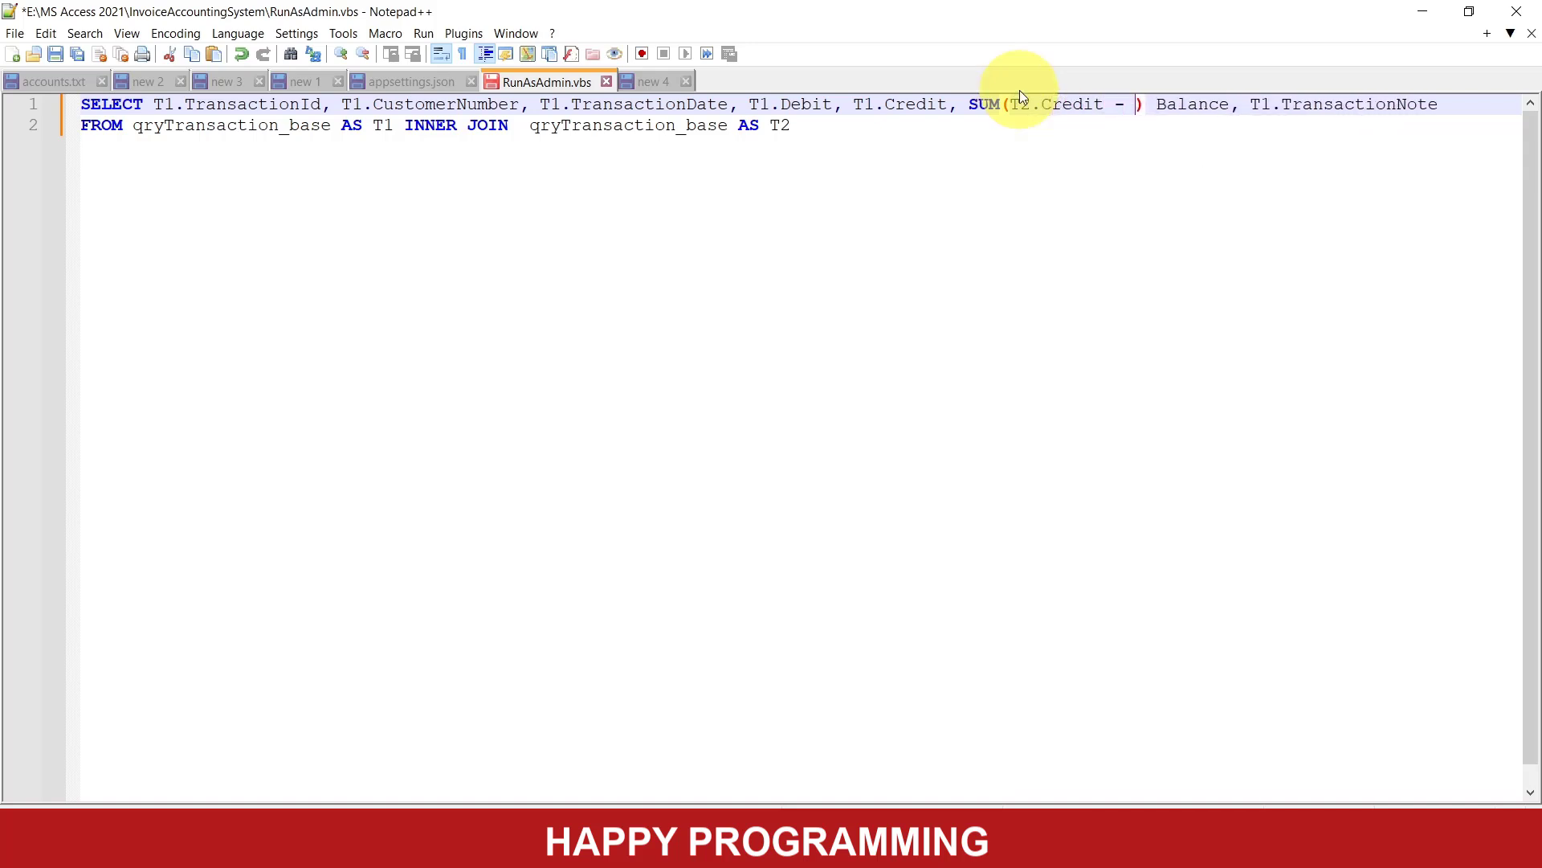
pyautogui.write('2')
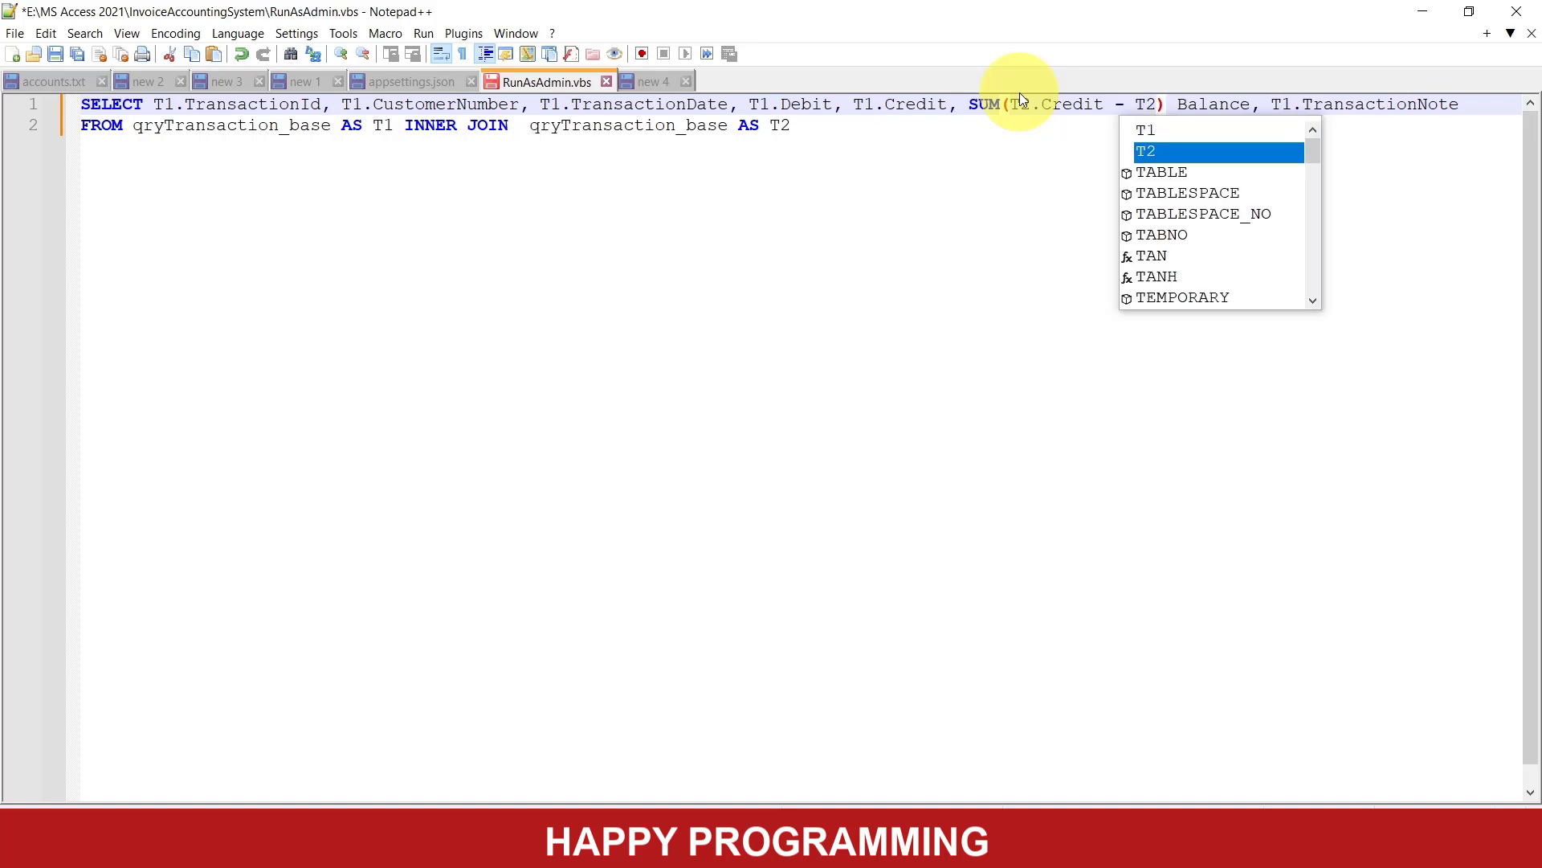
pyautogui.write('.Debi')
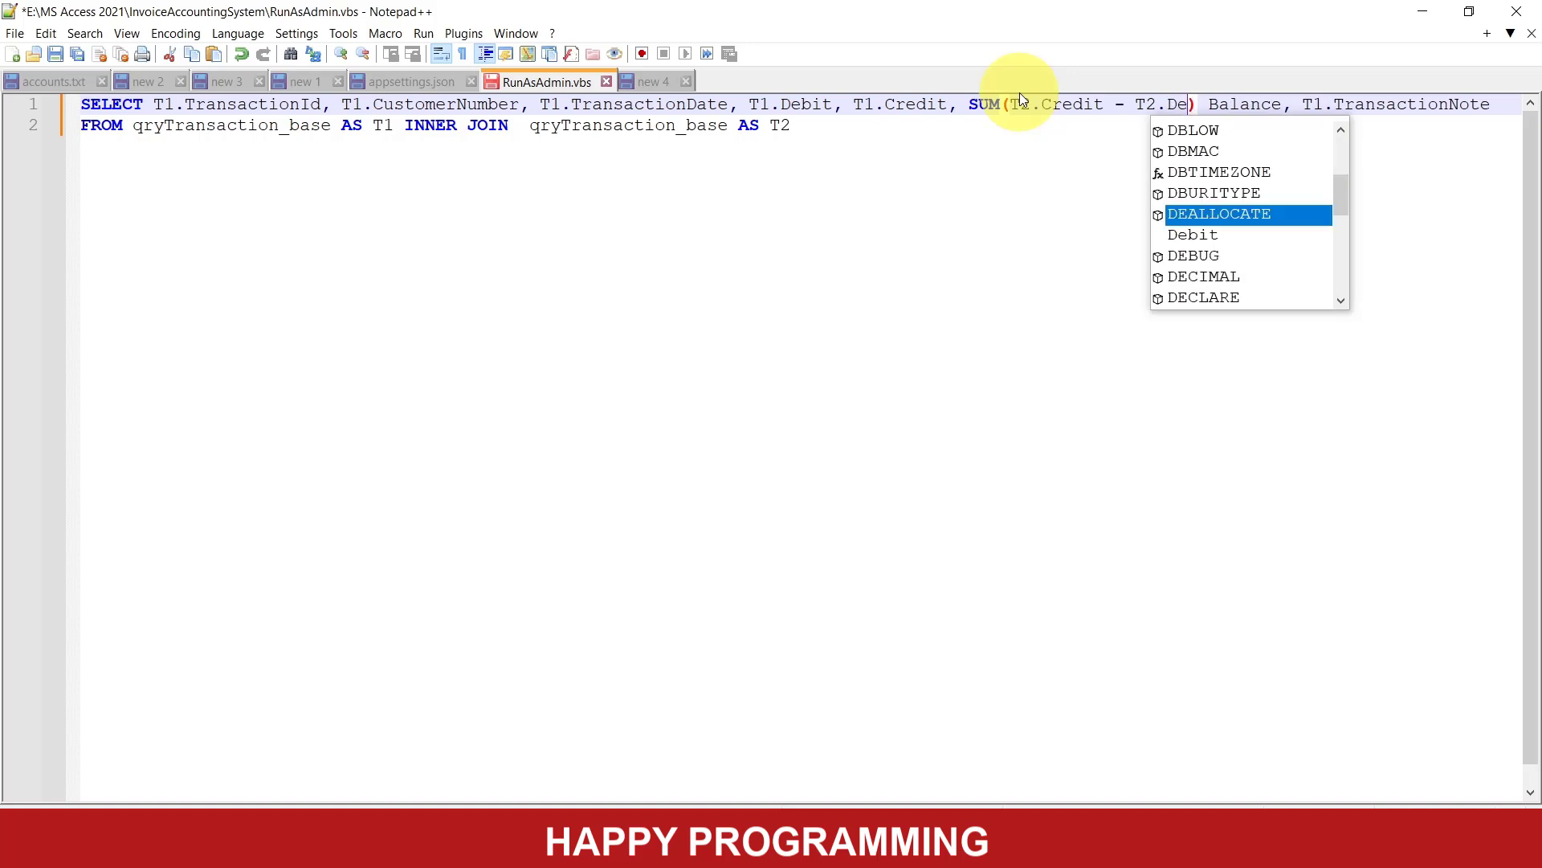
pyautogui.write('t')
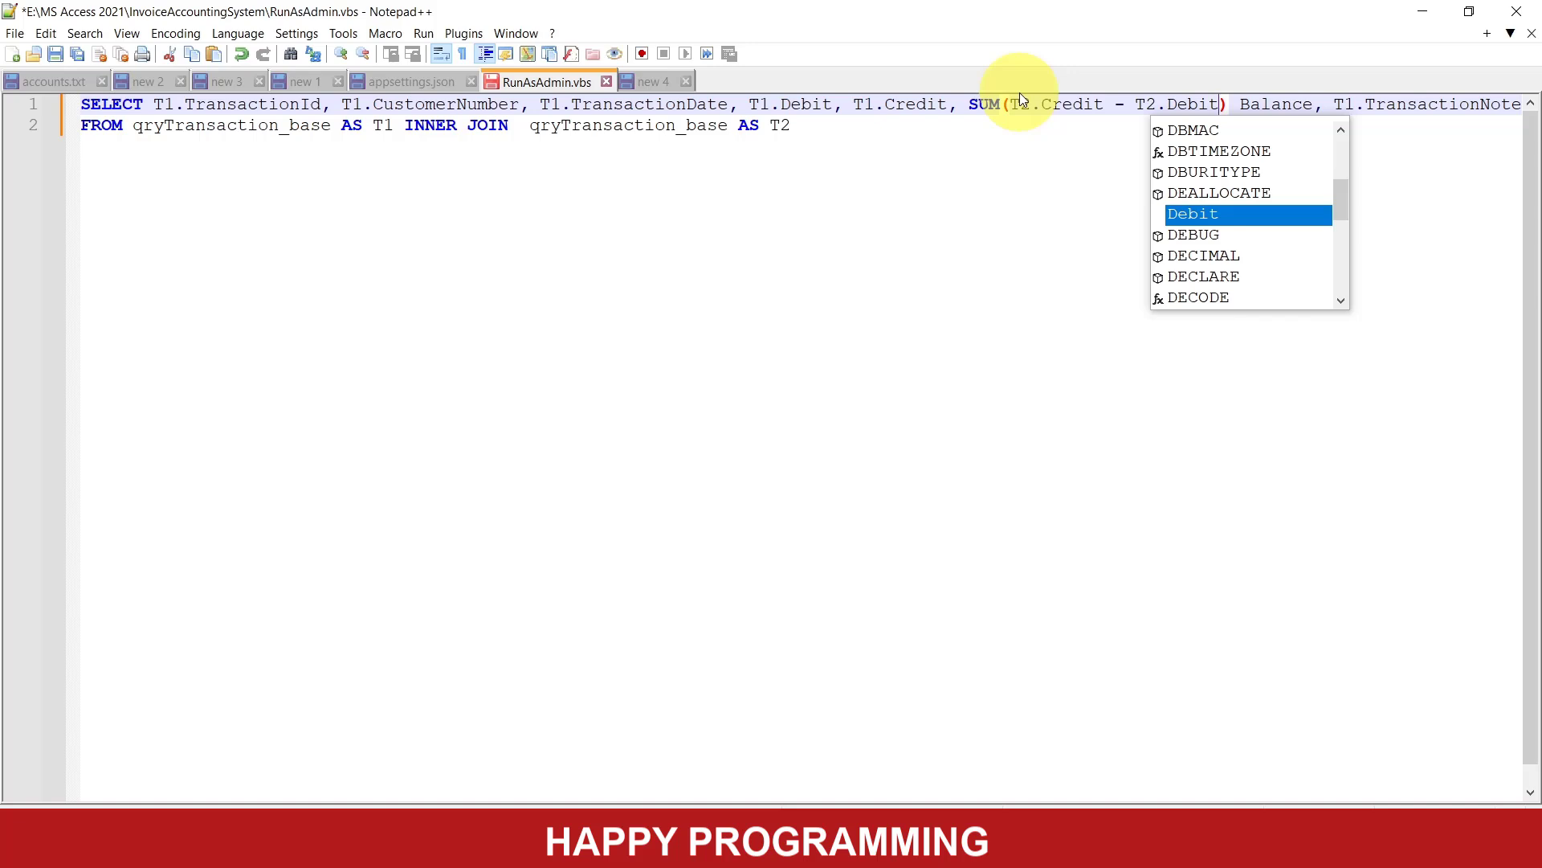
# Add the join condition ON T2.CustomerNumber<=T1.CustomerNumber after the T2 alias in the FROM clause.
pyautogui.click(914, 129)
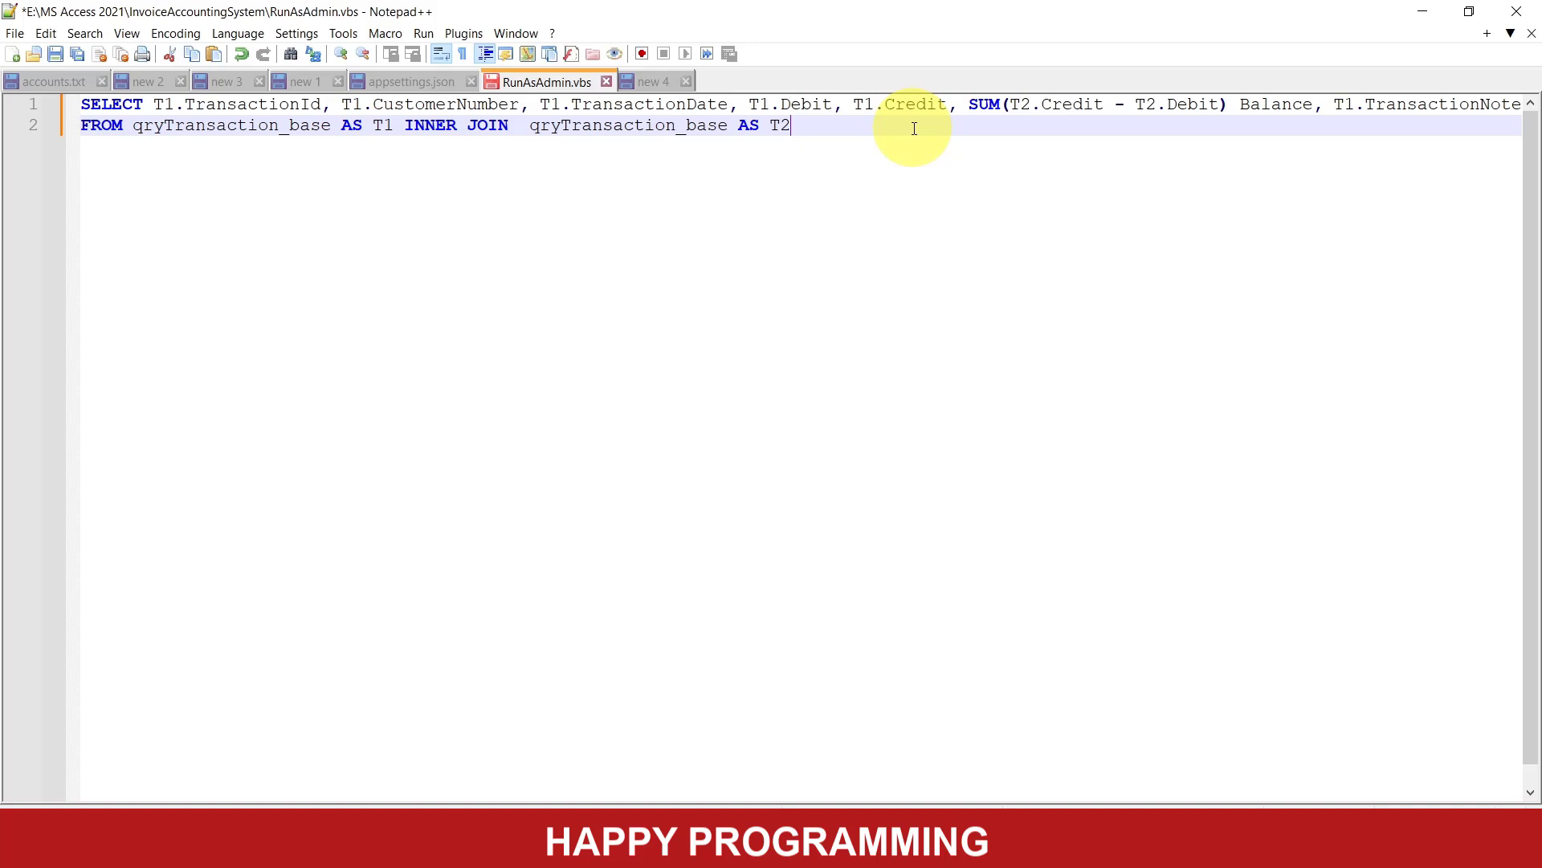
pyautogui.write('ON')
pyautogui.write('T')
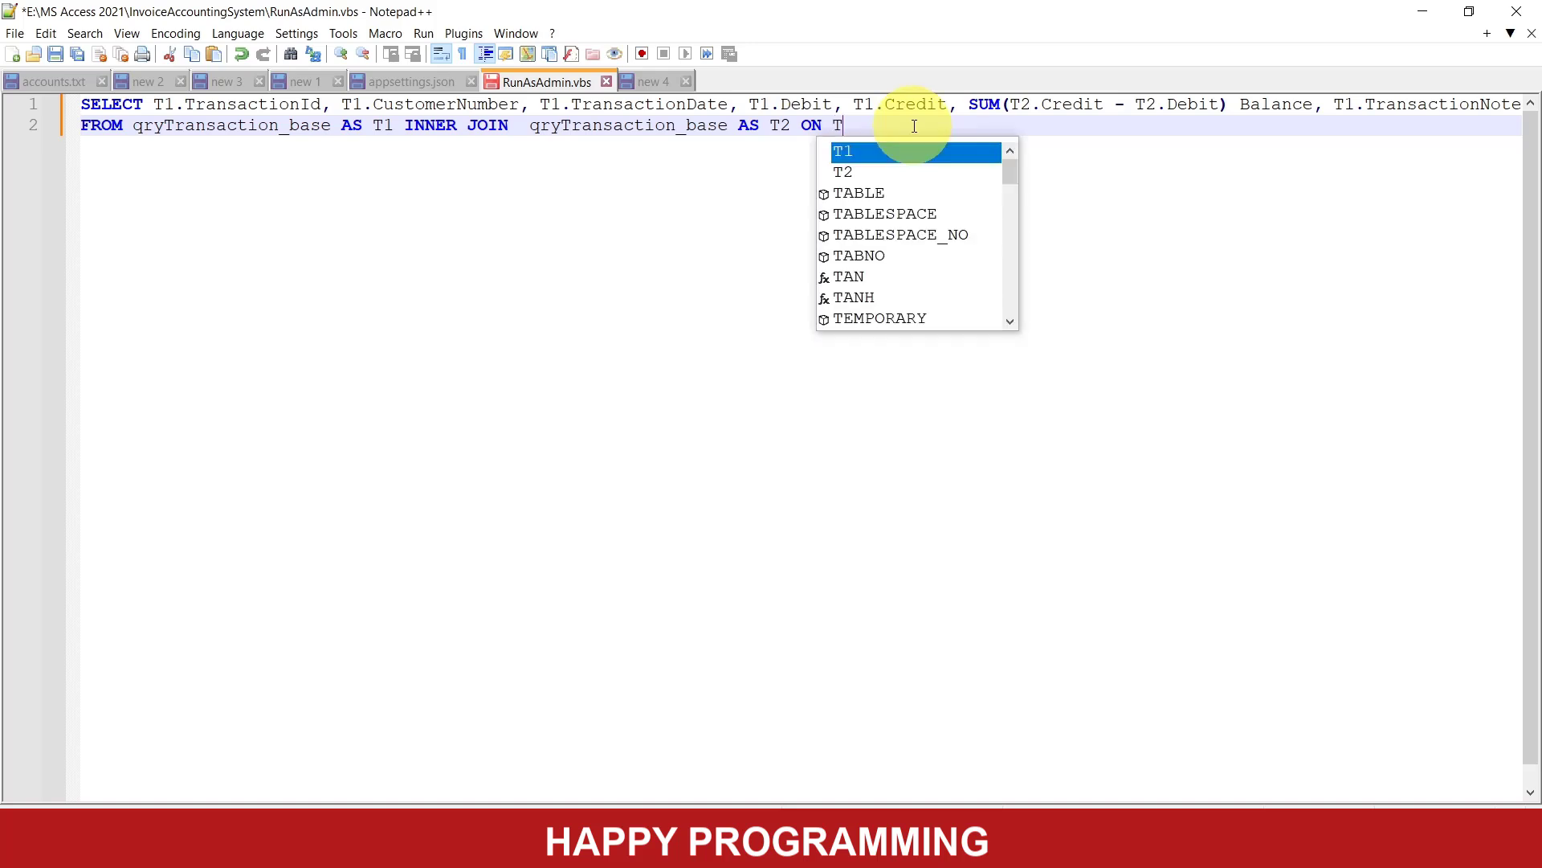
pyautogui.write('2')
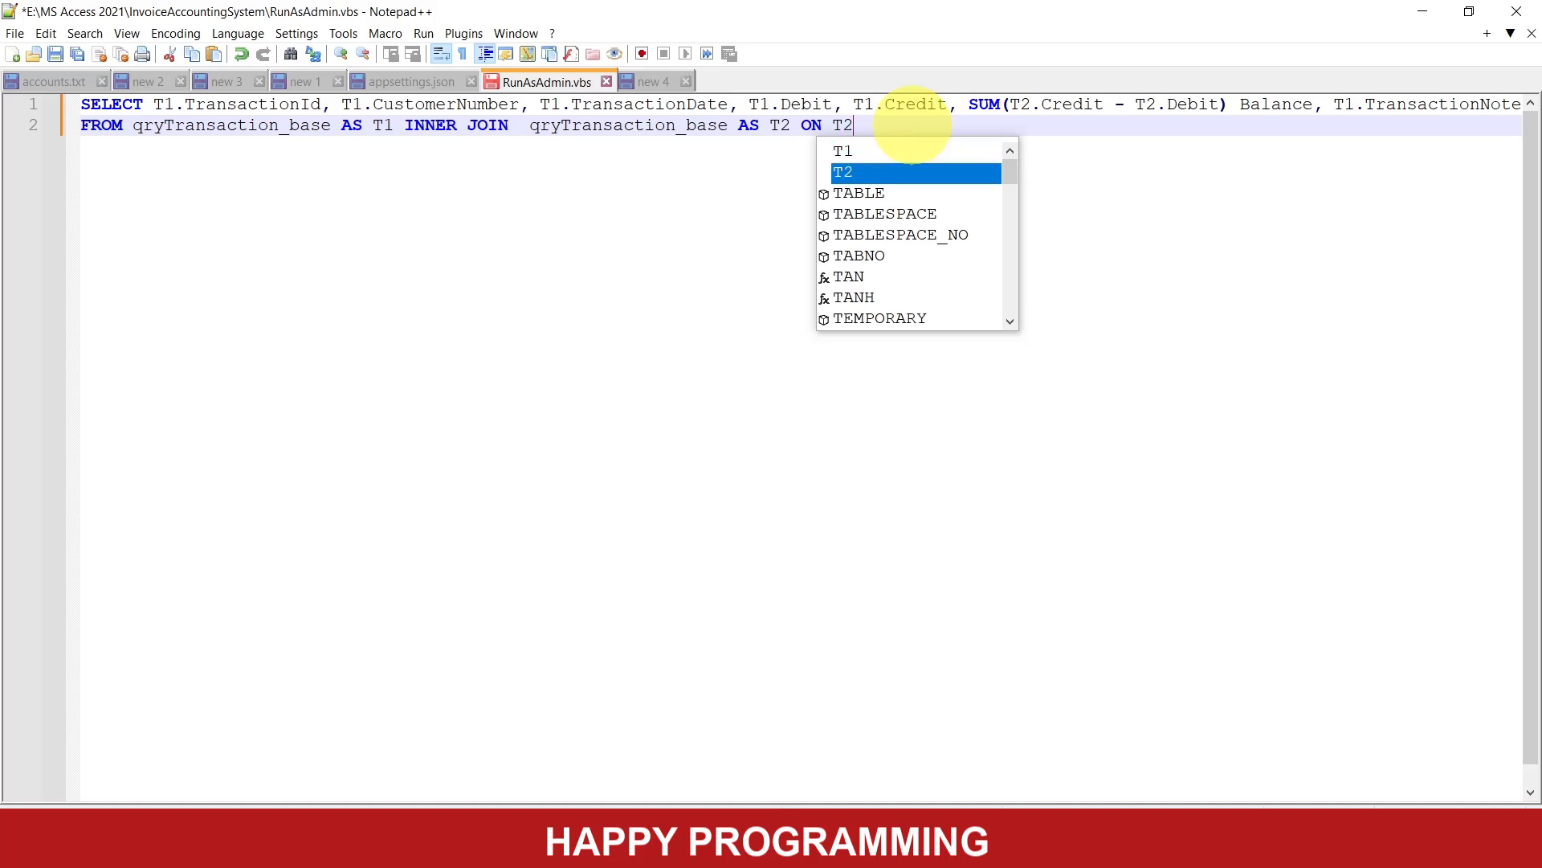
pyautogui.write('.')
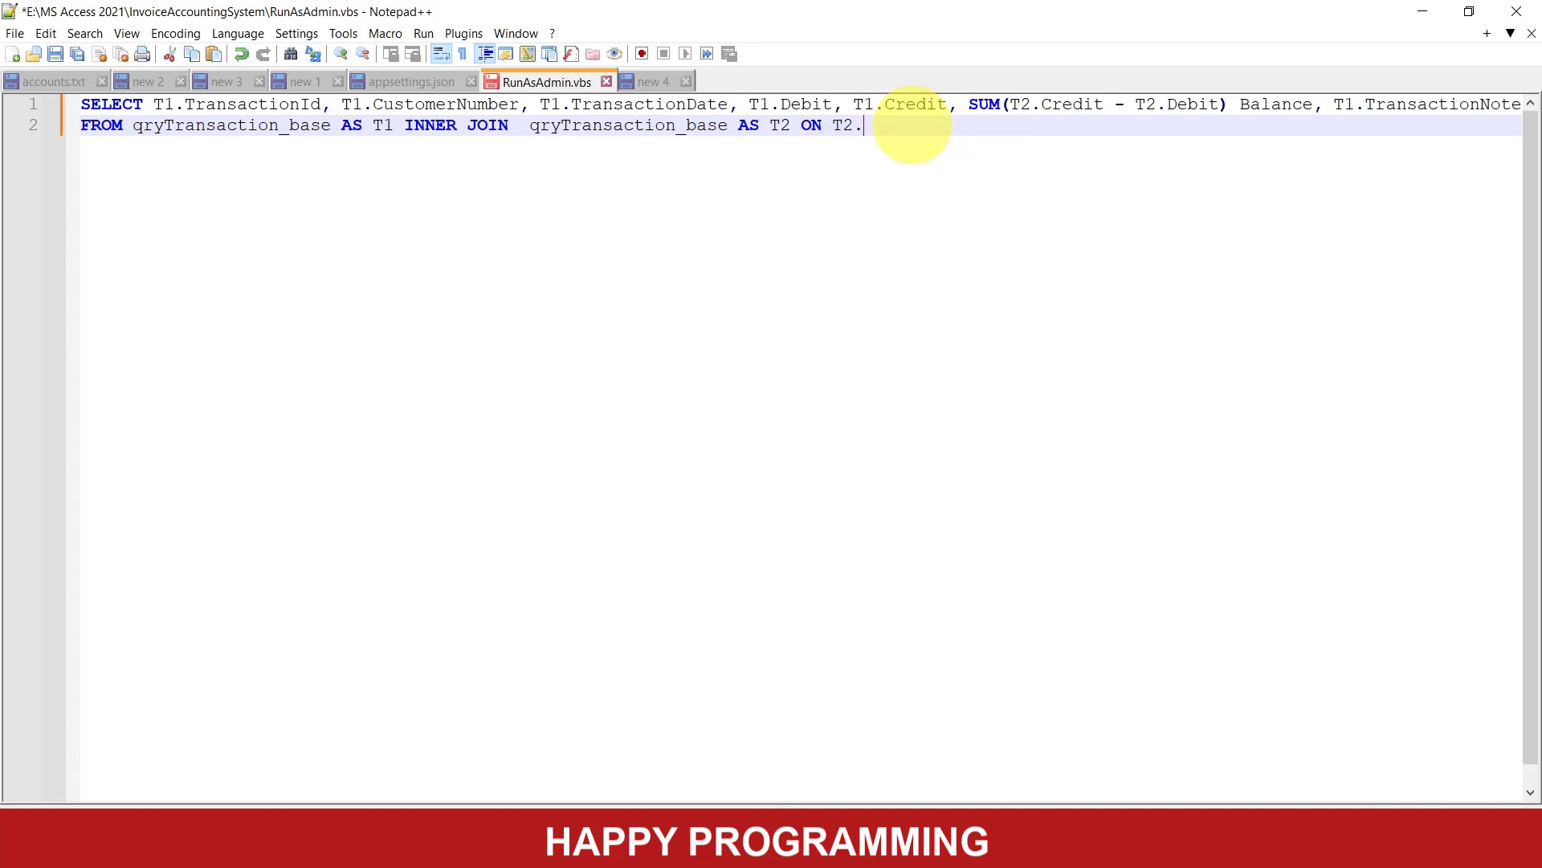
pyautogui.write('Customer')
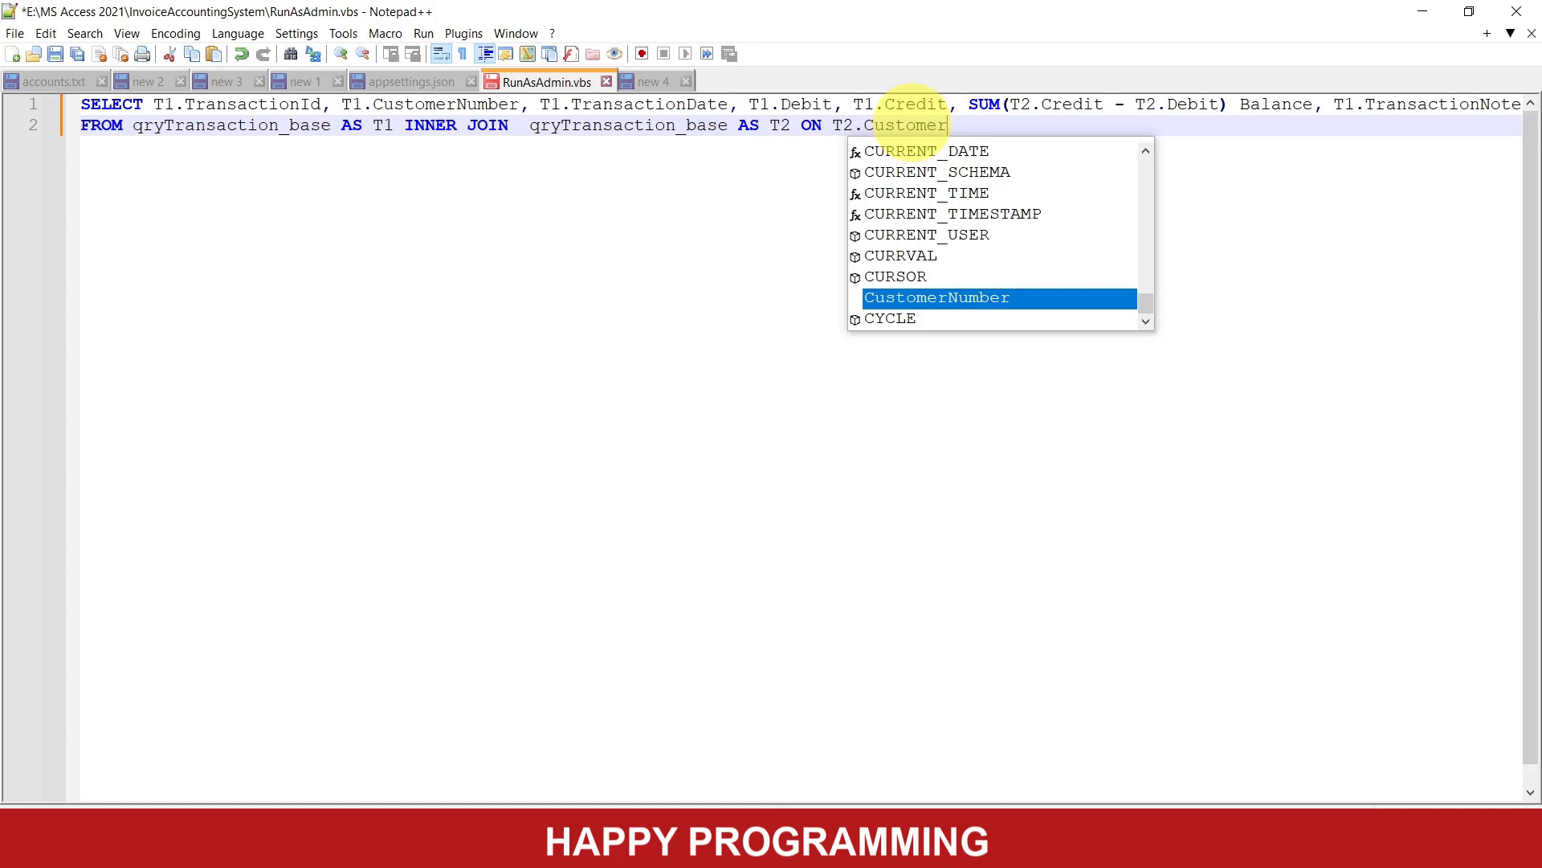
pyautogui.press('Return')
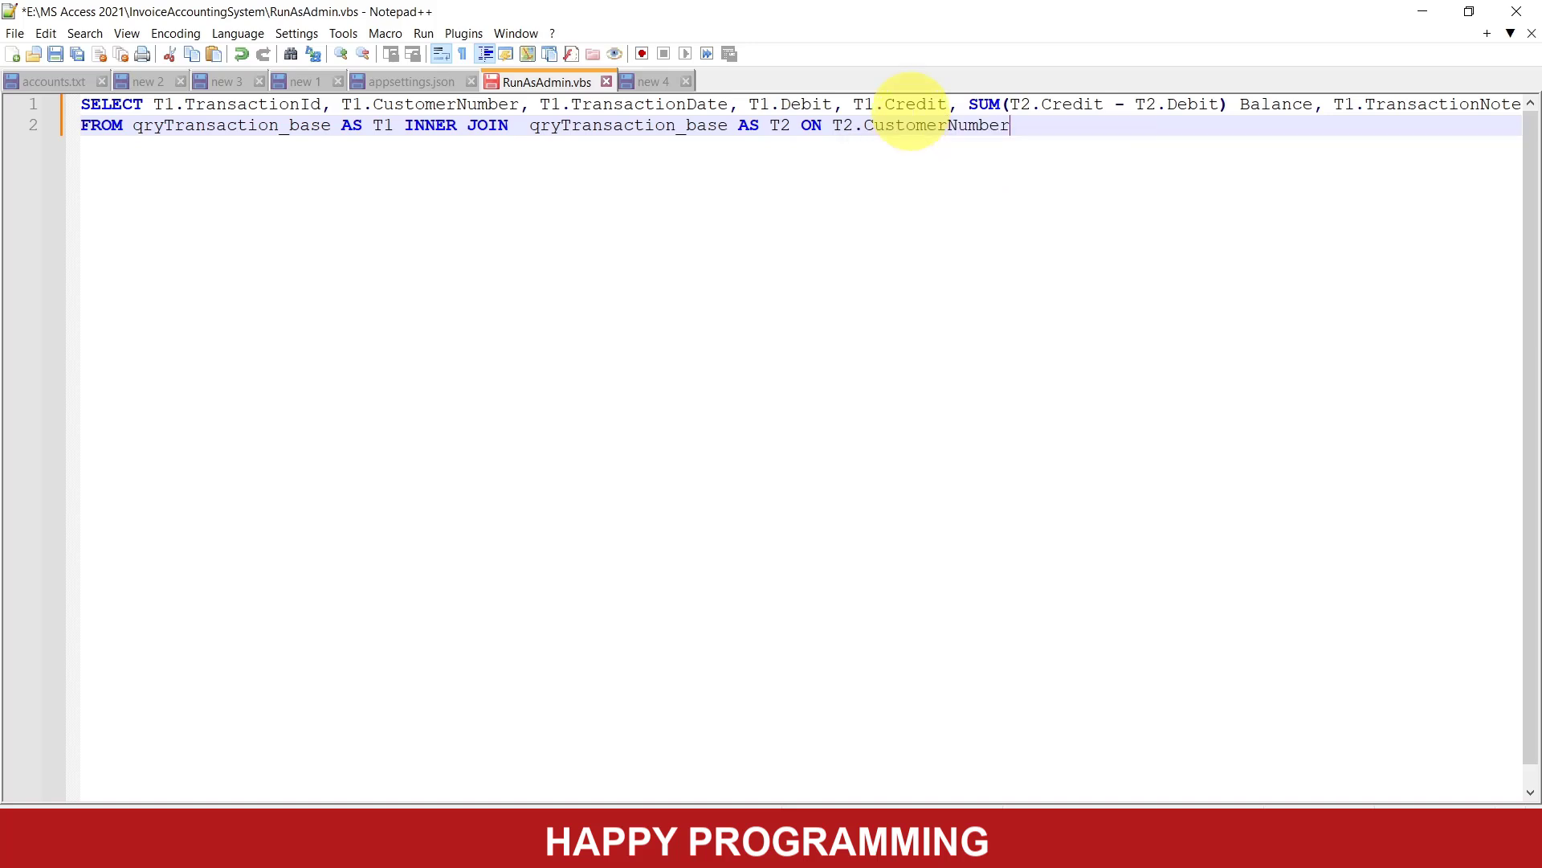
pyautogui.write('<')
pyautogui.write('=')
pyautogui.write('T1')
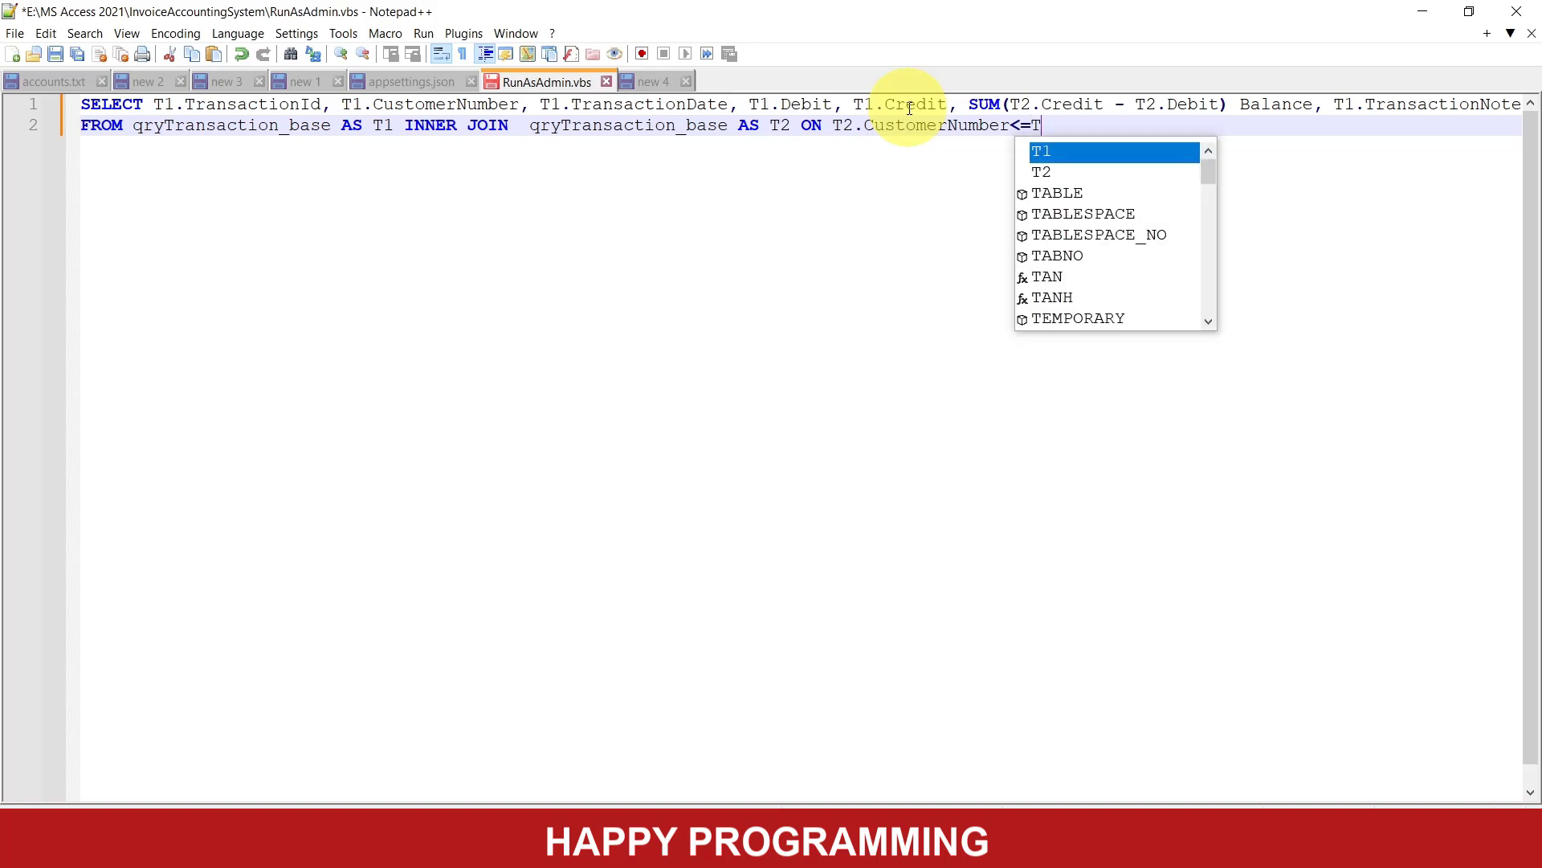
pyautogui.write('.Customer')
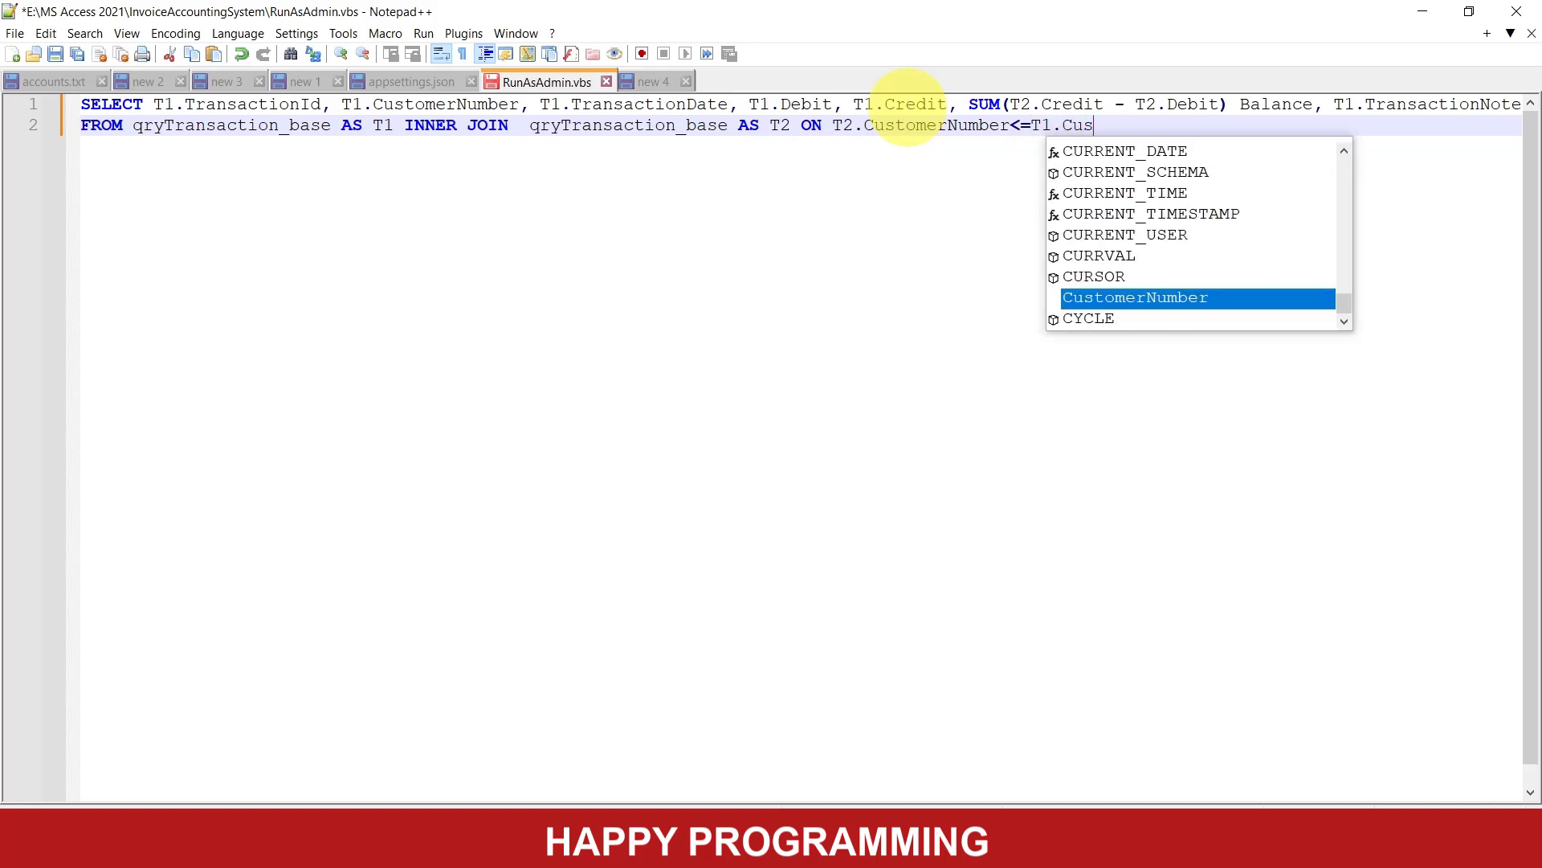
pyautogui.press('Return')
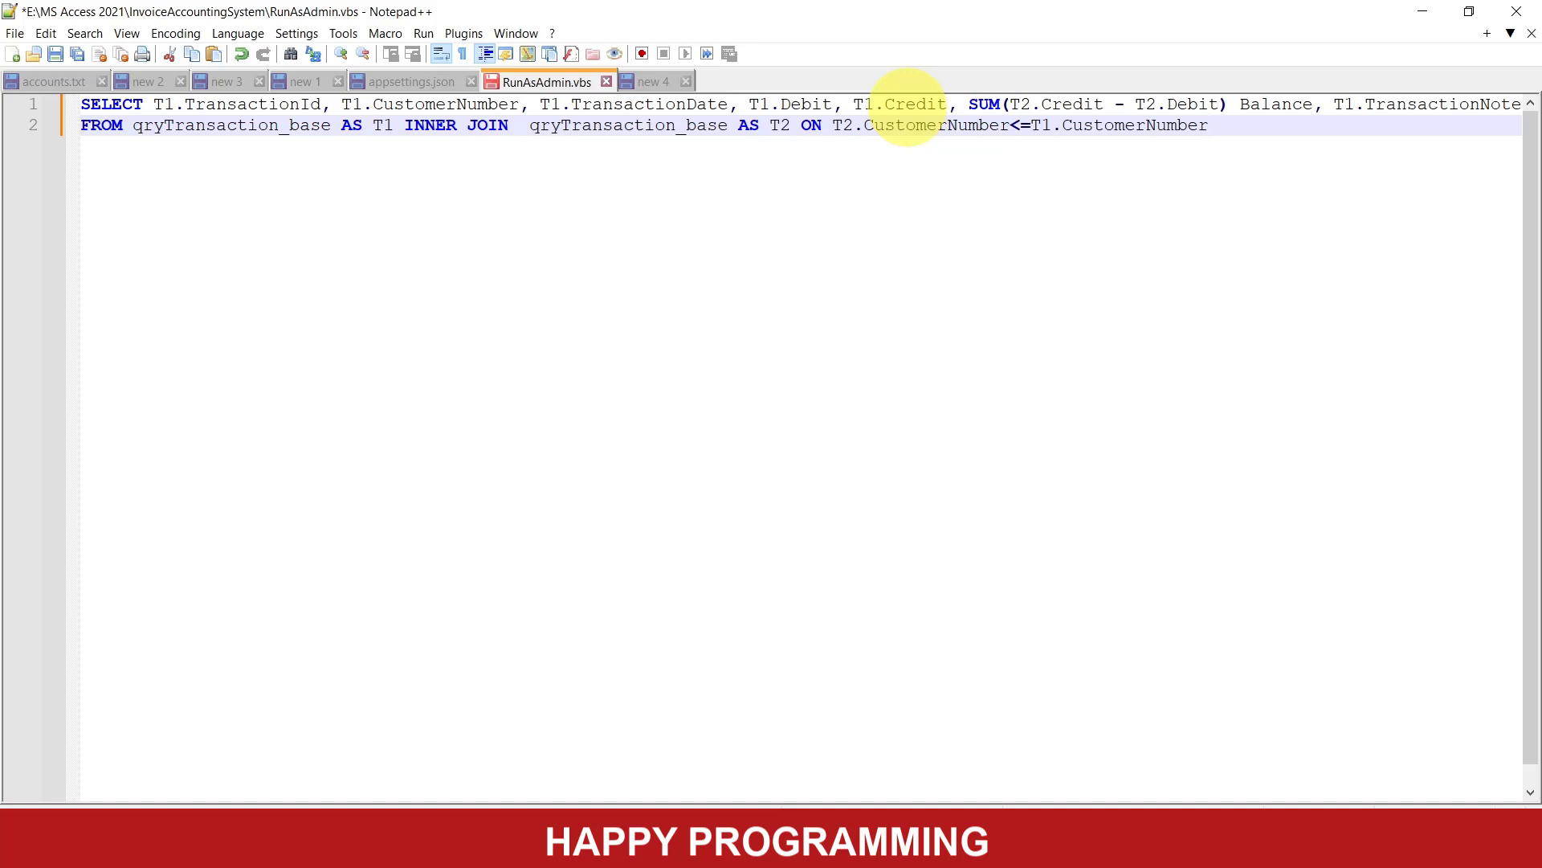
# Append an uppercase AND after the CustomerNumber comparison in the join condition.
pyautogui.write('and')
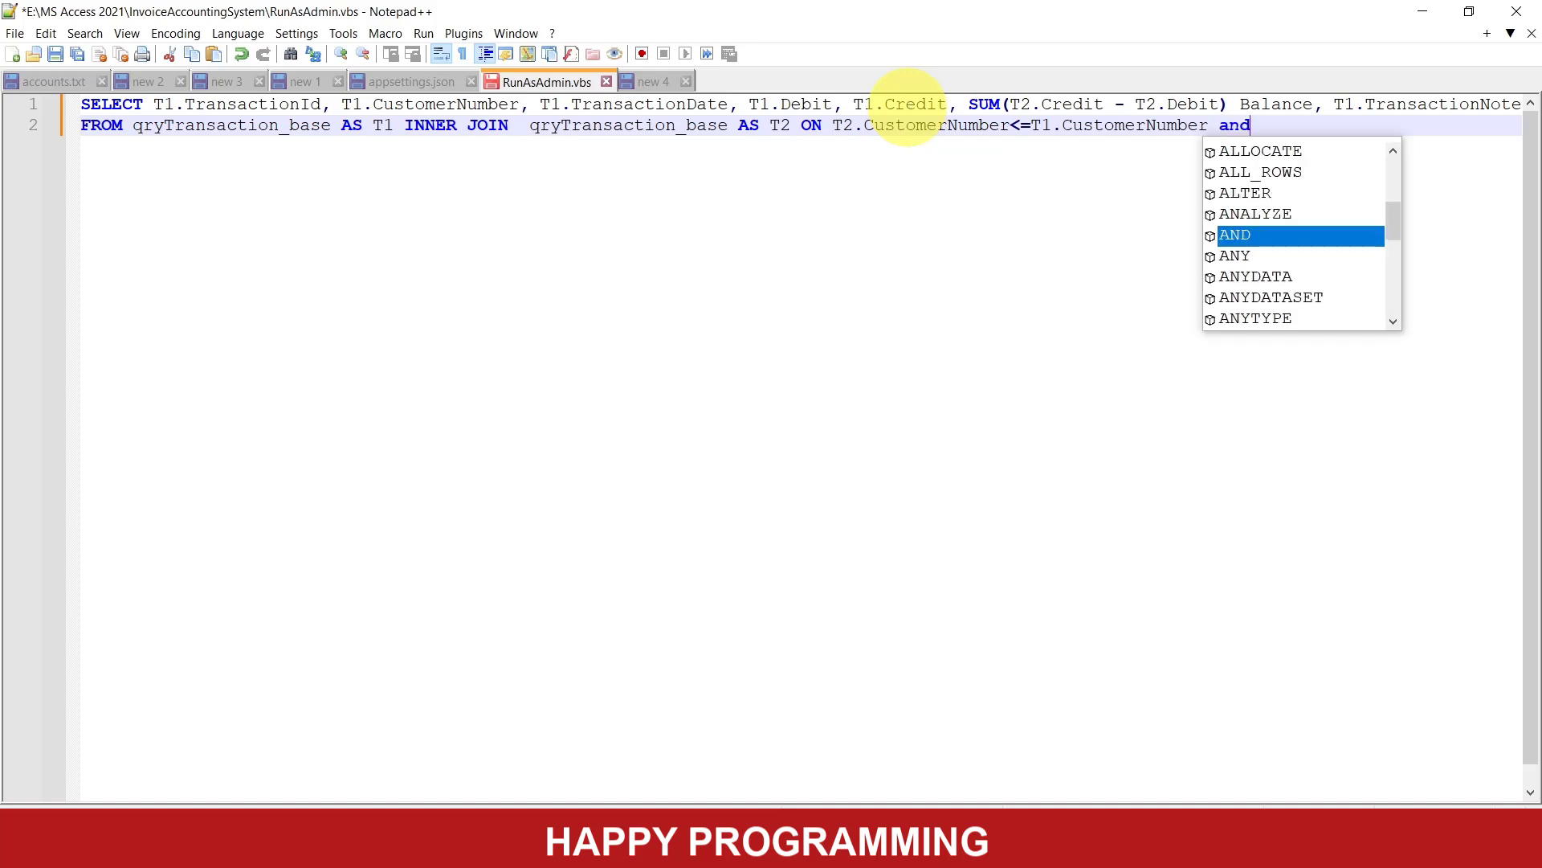
pyautogui.press('BackSpace')
pyautogui.press('BackSpace')
pyautogui.press('BackSpace')
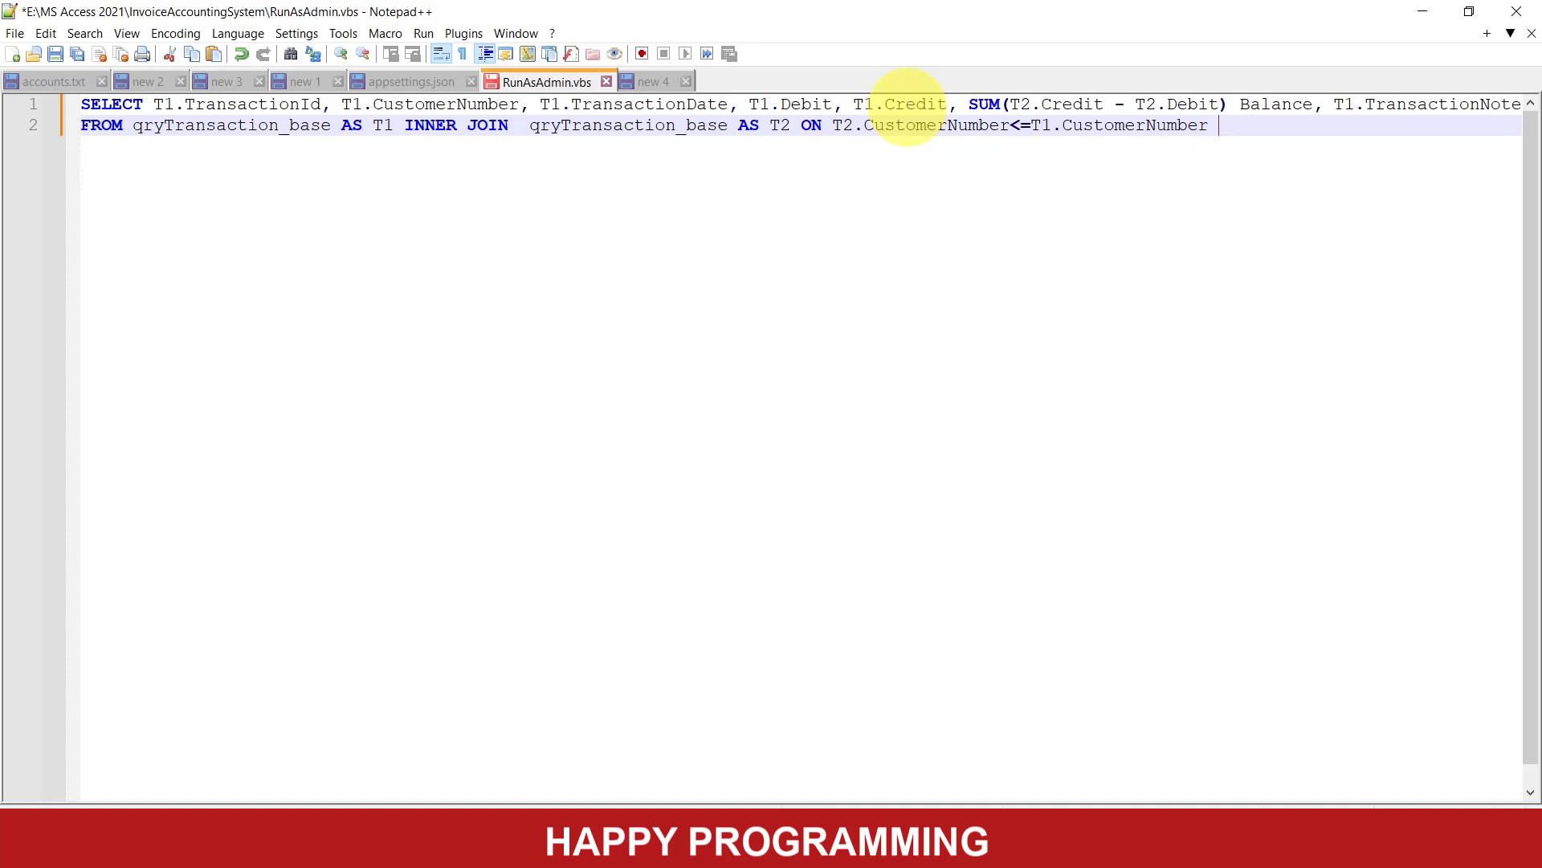
pyautogui.write('and')
pyautogui.press('BackSpace')
pyautogui.press('BackSpace')
pyautogui.press('BackSpace')
pyautogui.write('AND')
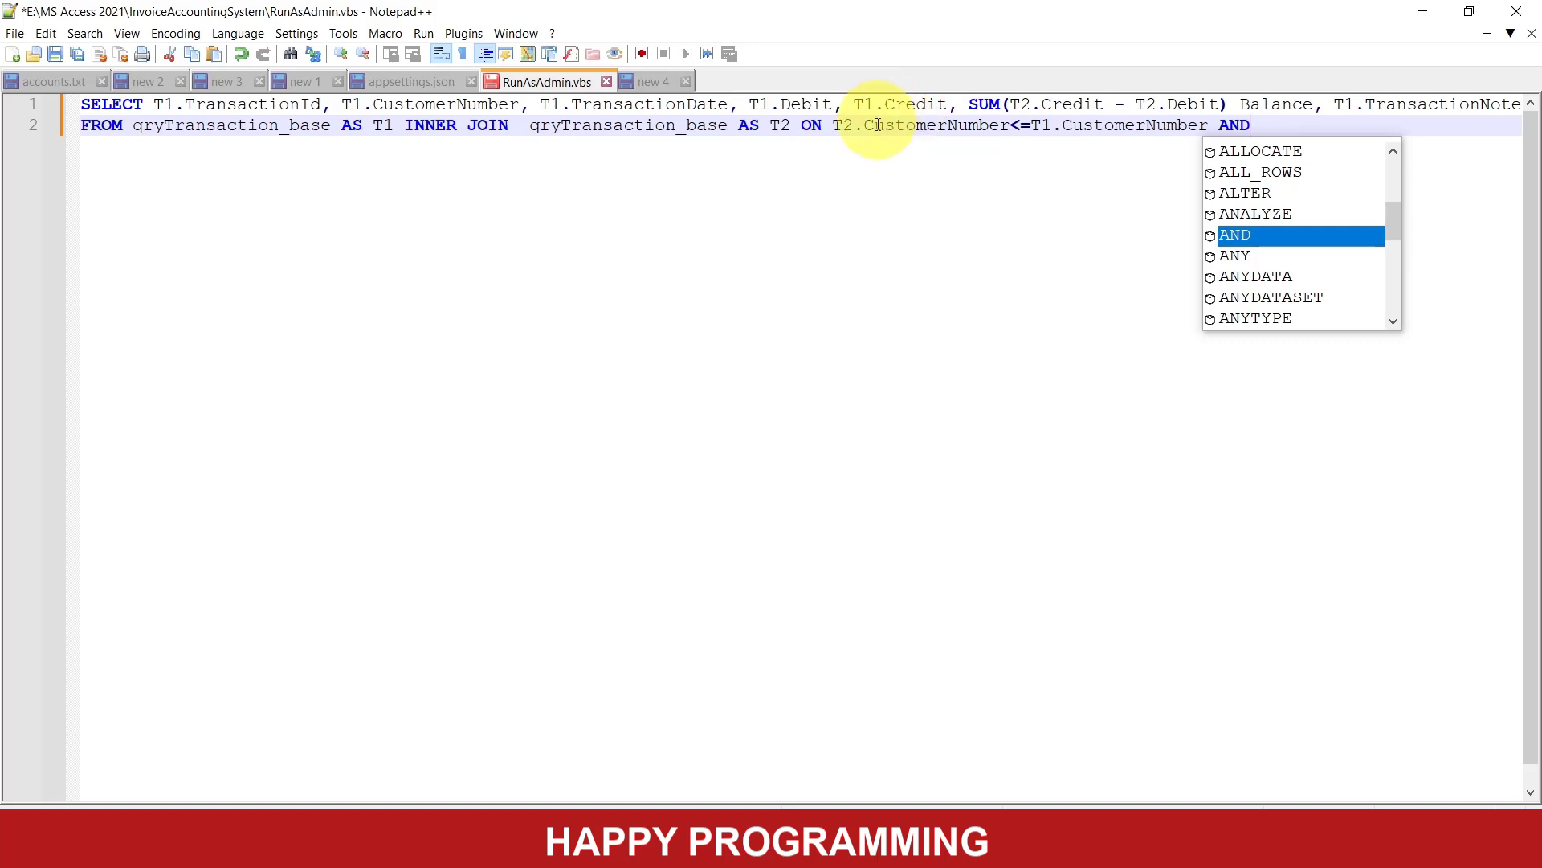
# Enclose the comparison T2.CustomerNumber<=T1.CustomerNumber in parentheses.
pyautogui.click(834, 125)
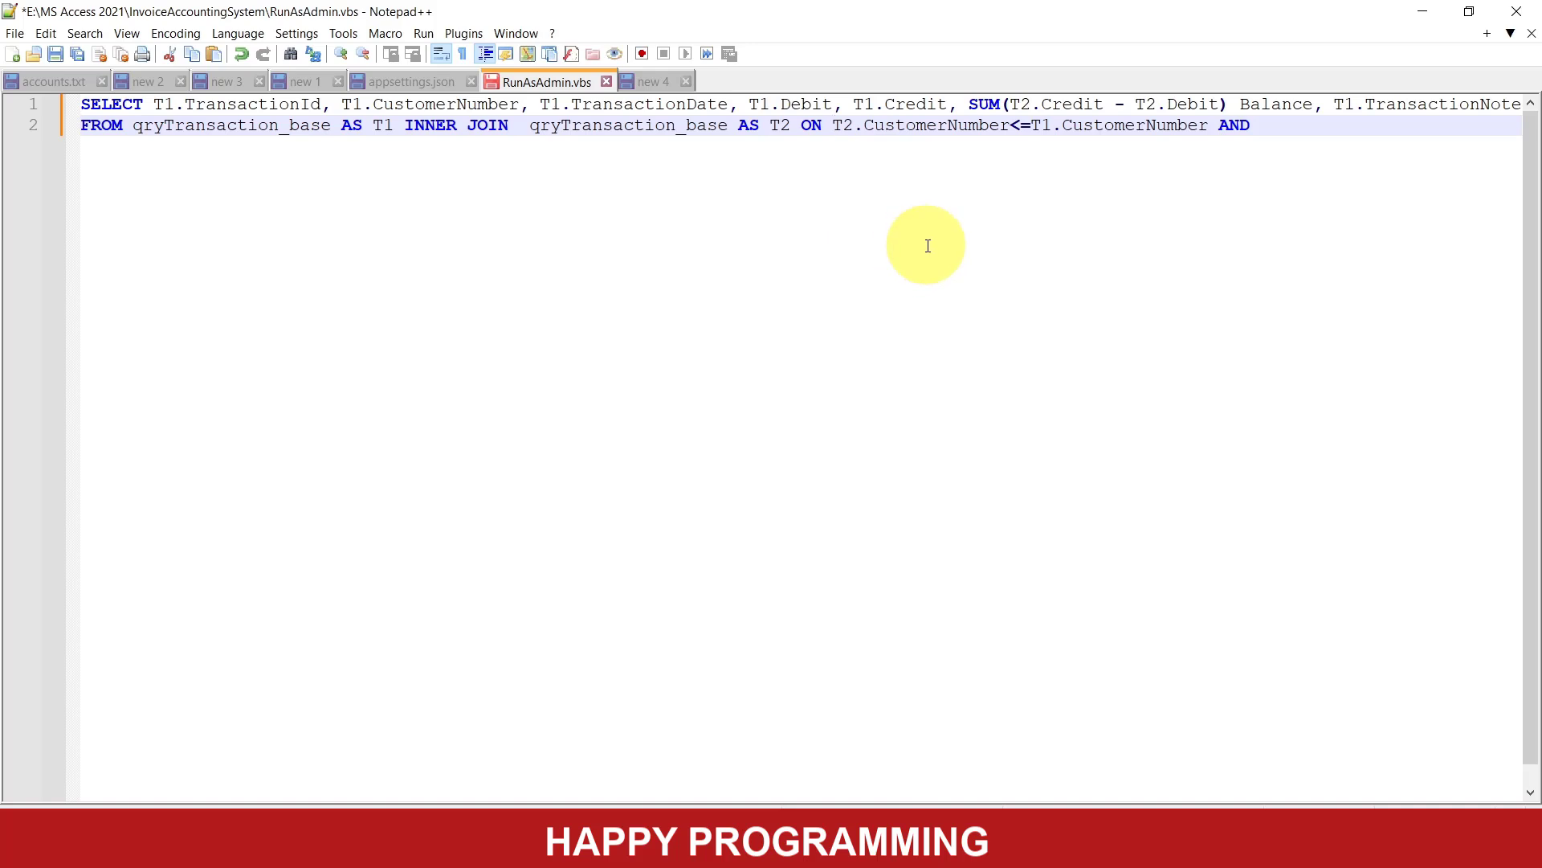
pyautogui.write('(')
pyautogui.press('Right')
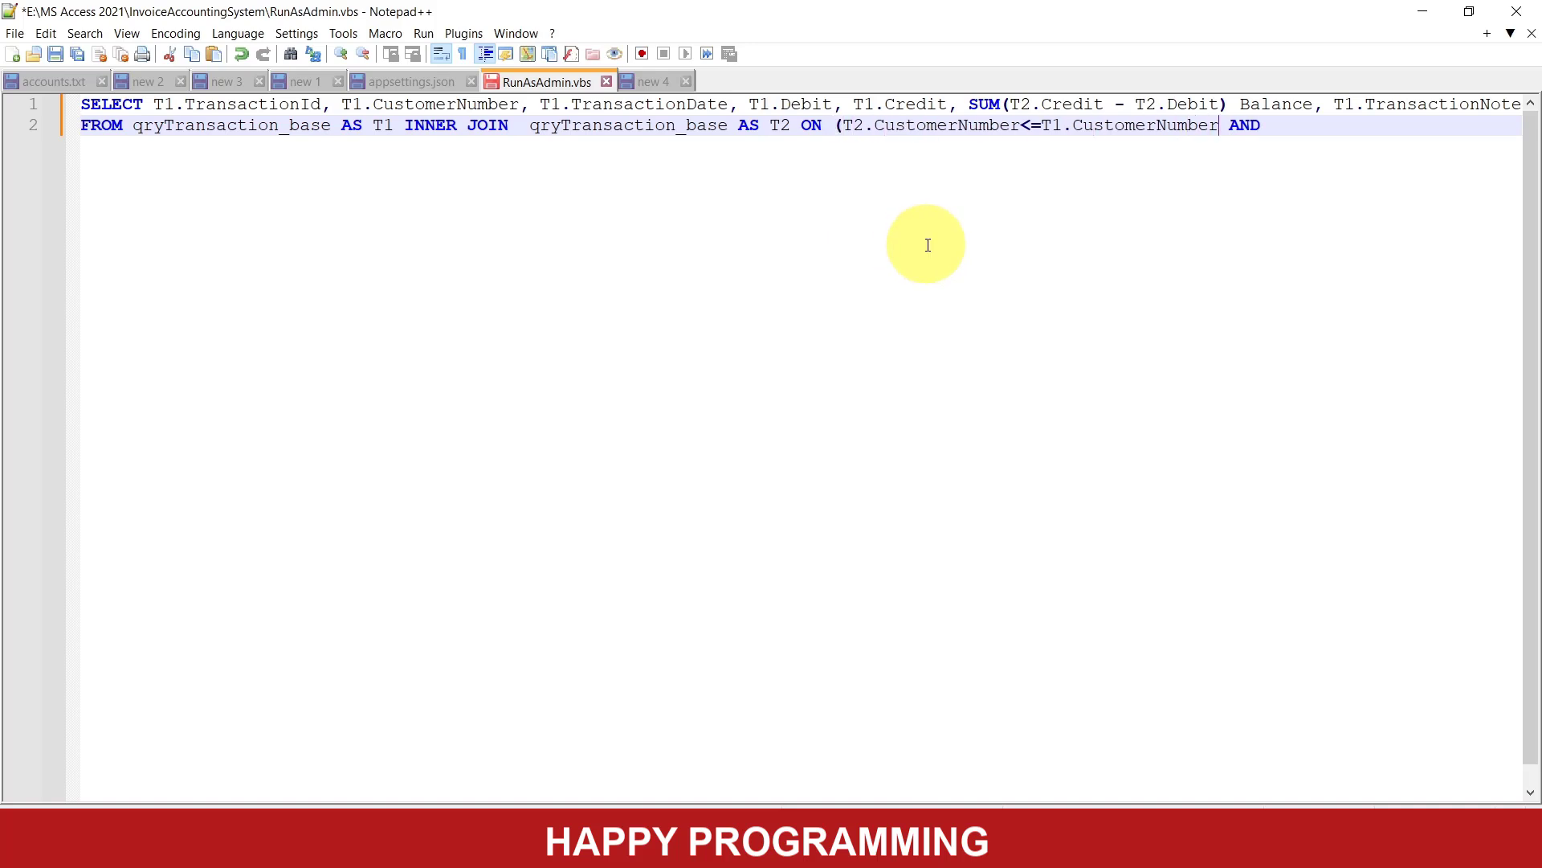
pyautogui.write(')')
# Add the parenthesized condition (T2.TransactionDate<=T1.TransactionDate) after AND at the end of the join clause.
pyautogui.press('End')
pyautogui.write('()')
pyautogui.write('T')
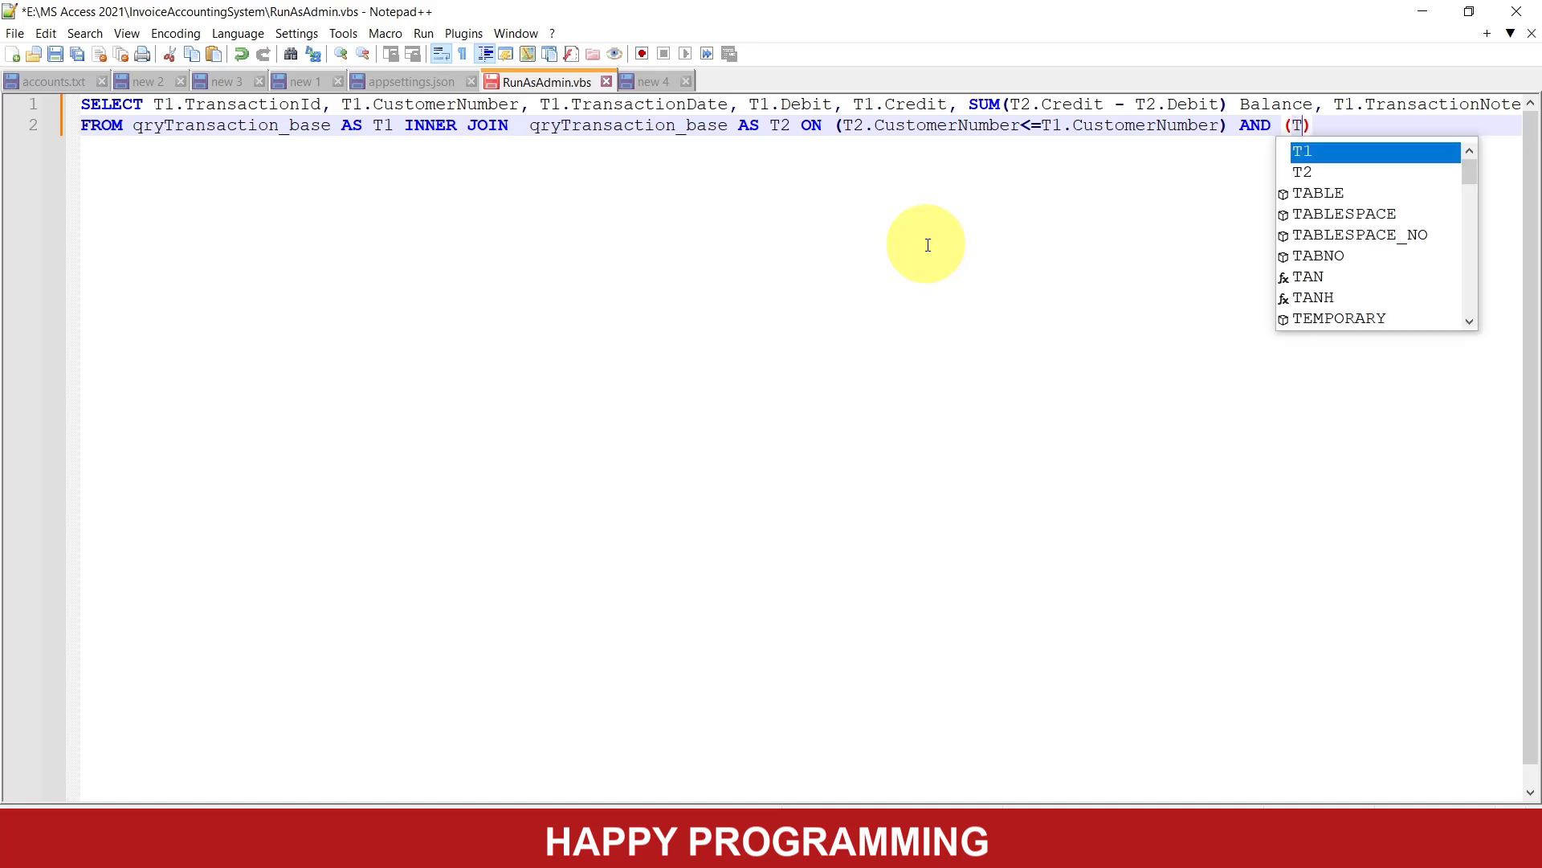
pyautogui.write('2.Tran')
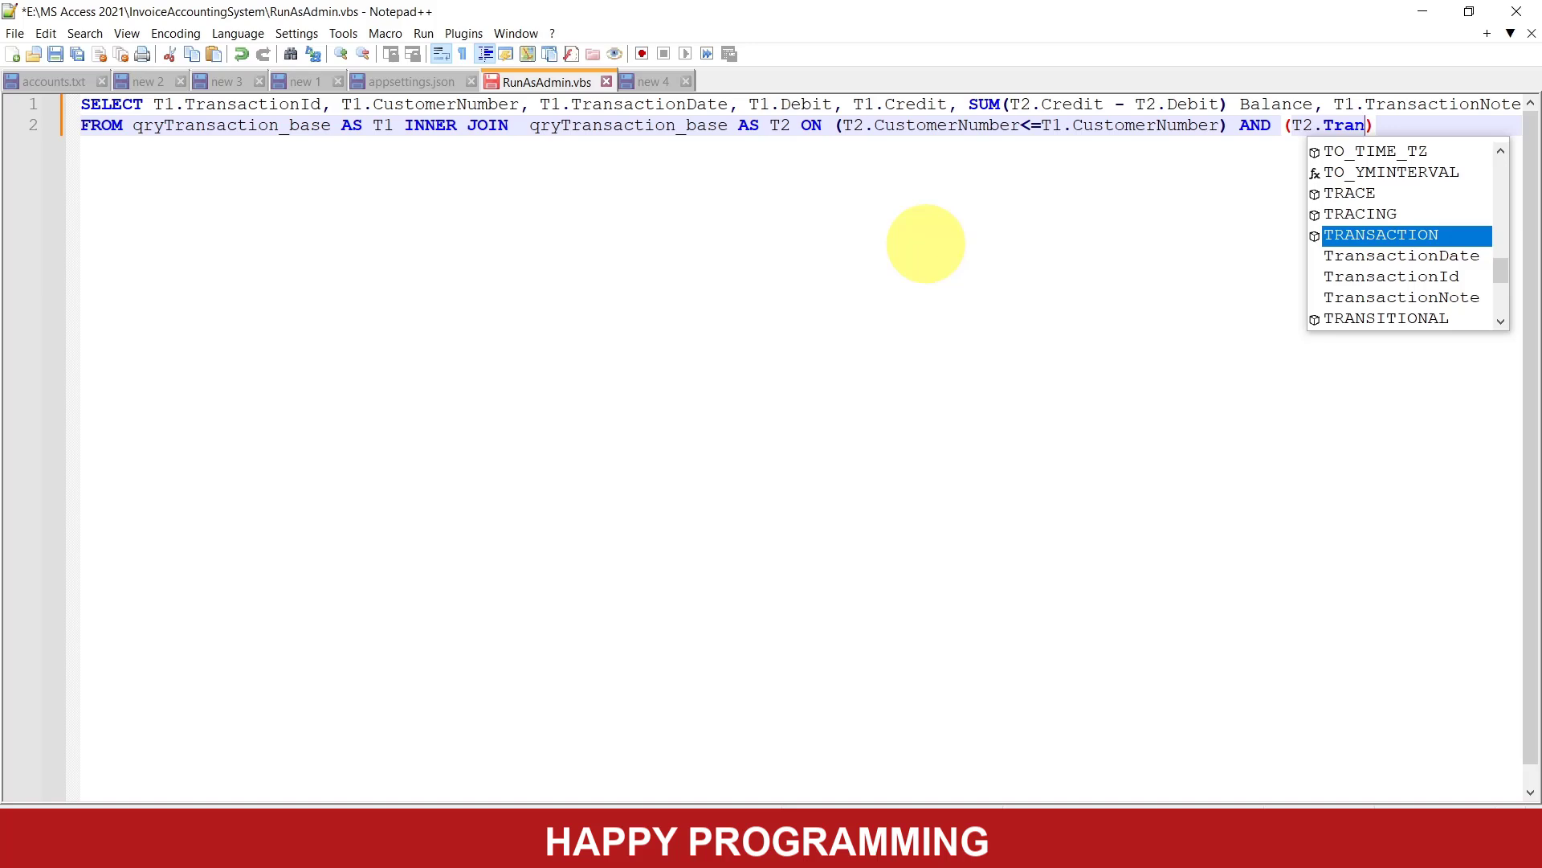
pyautogui.write('sac')
pyautogui.press('Right')
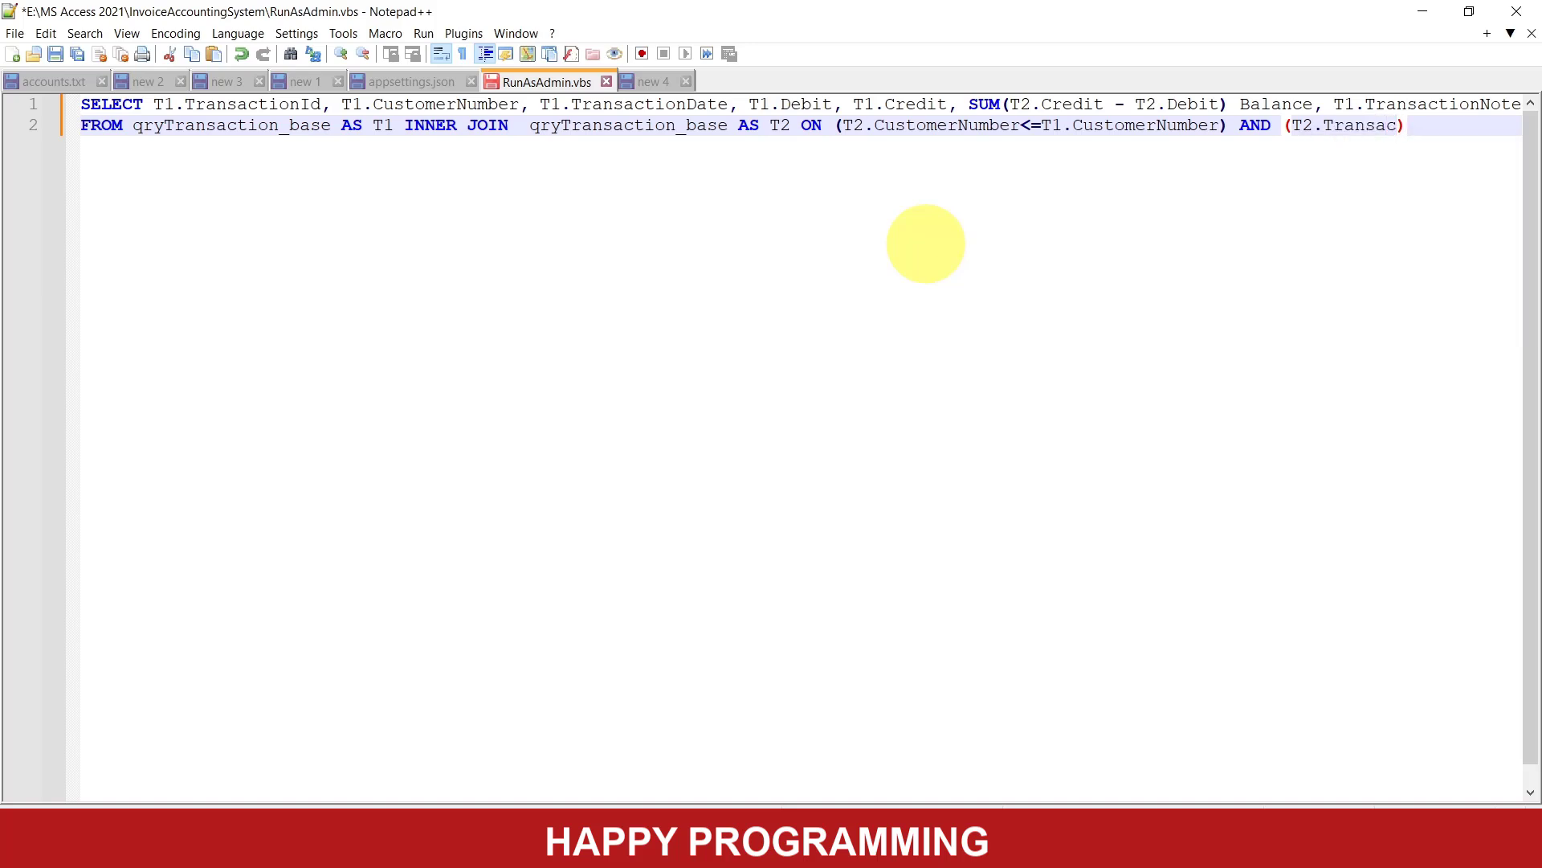
pyautogui.write('tion')
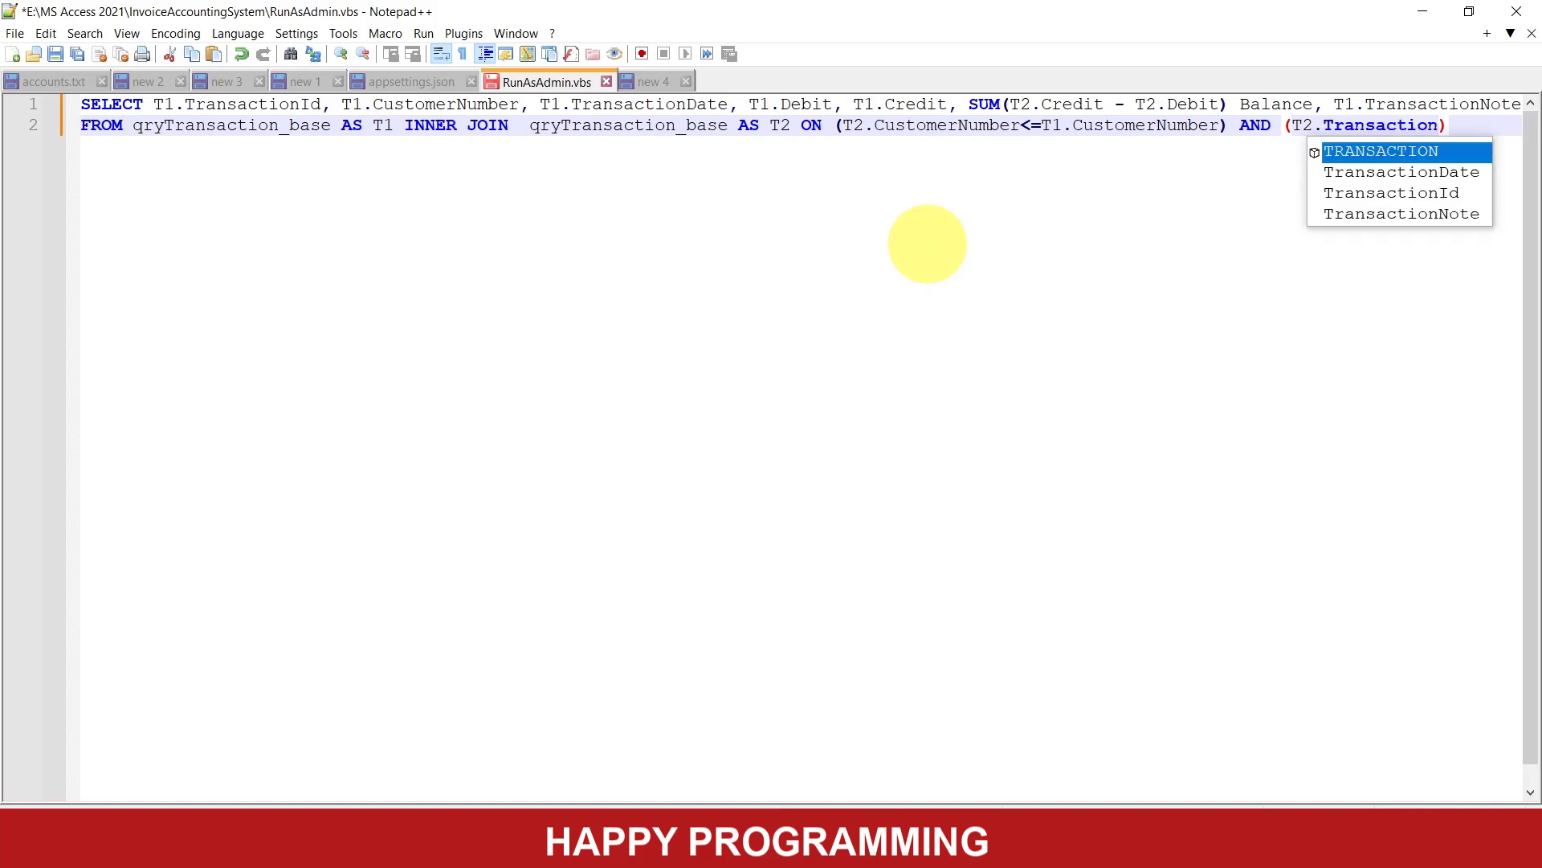
pyautogui.press('Down')
pyautogui.press('Return')
pyautogui.write('<=')
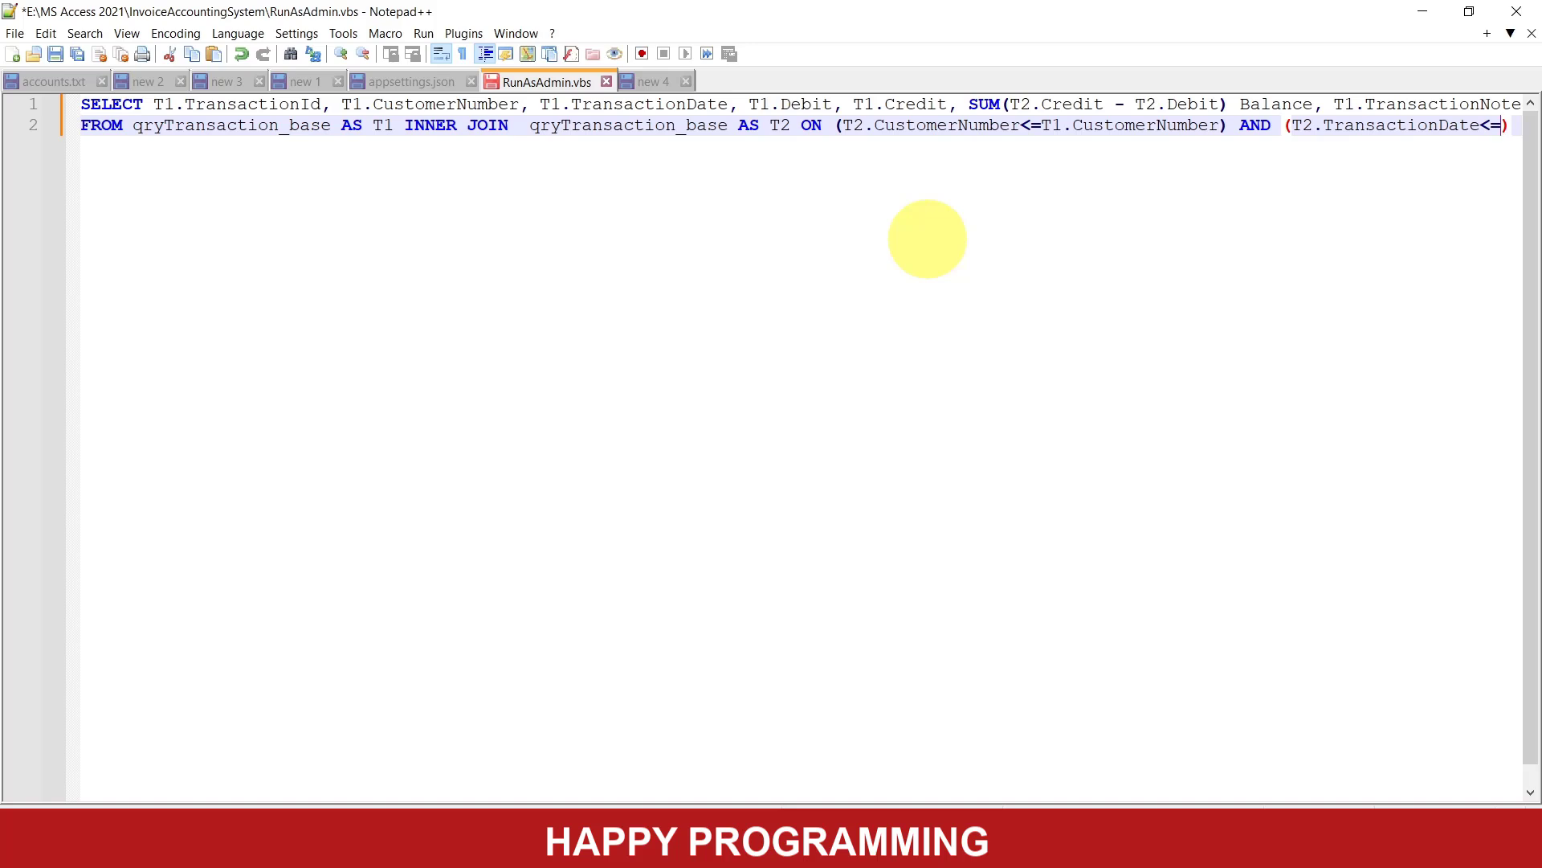
pyautogui.write('T1.Tra')
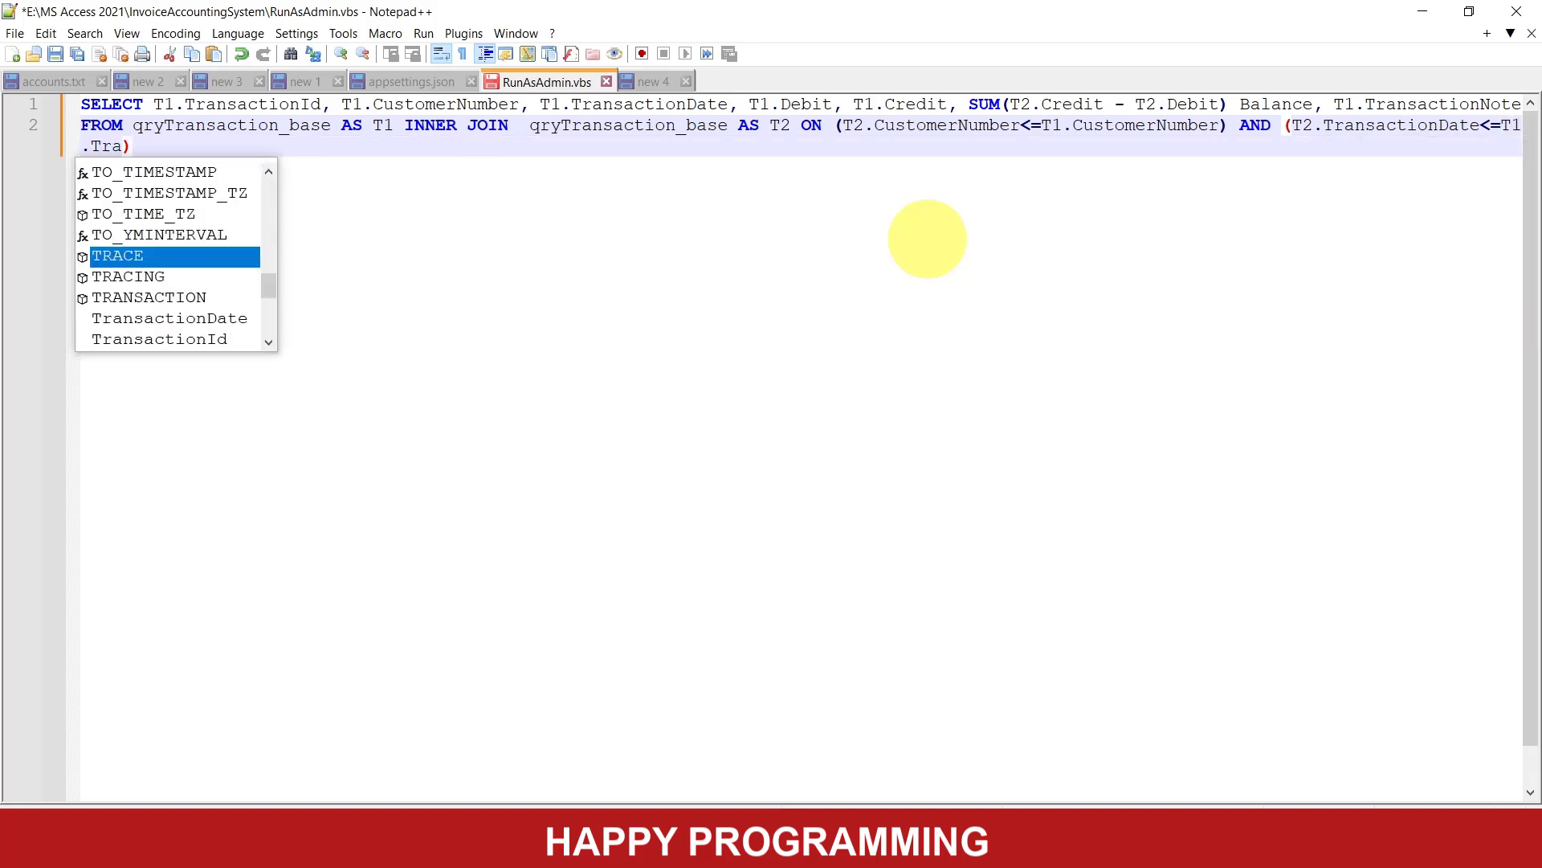
pyautogui.write('n')
pyautogui.press('Down')
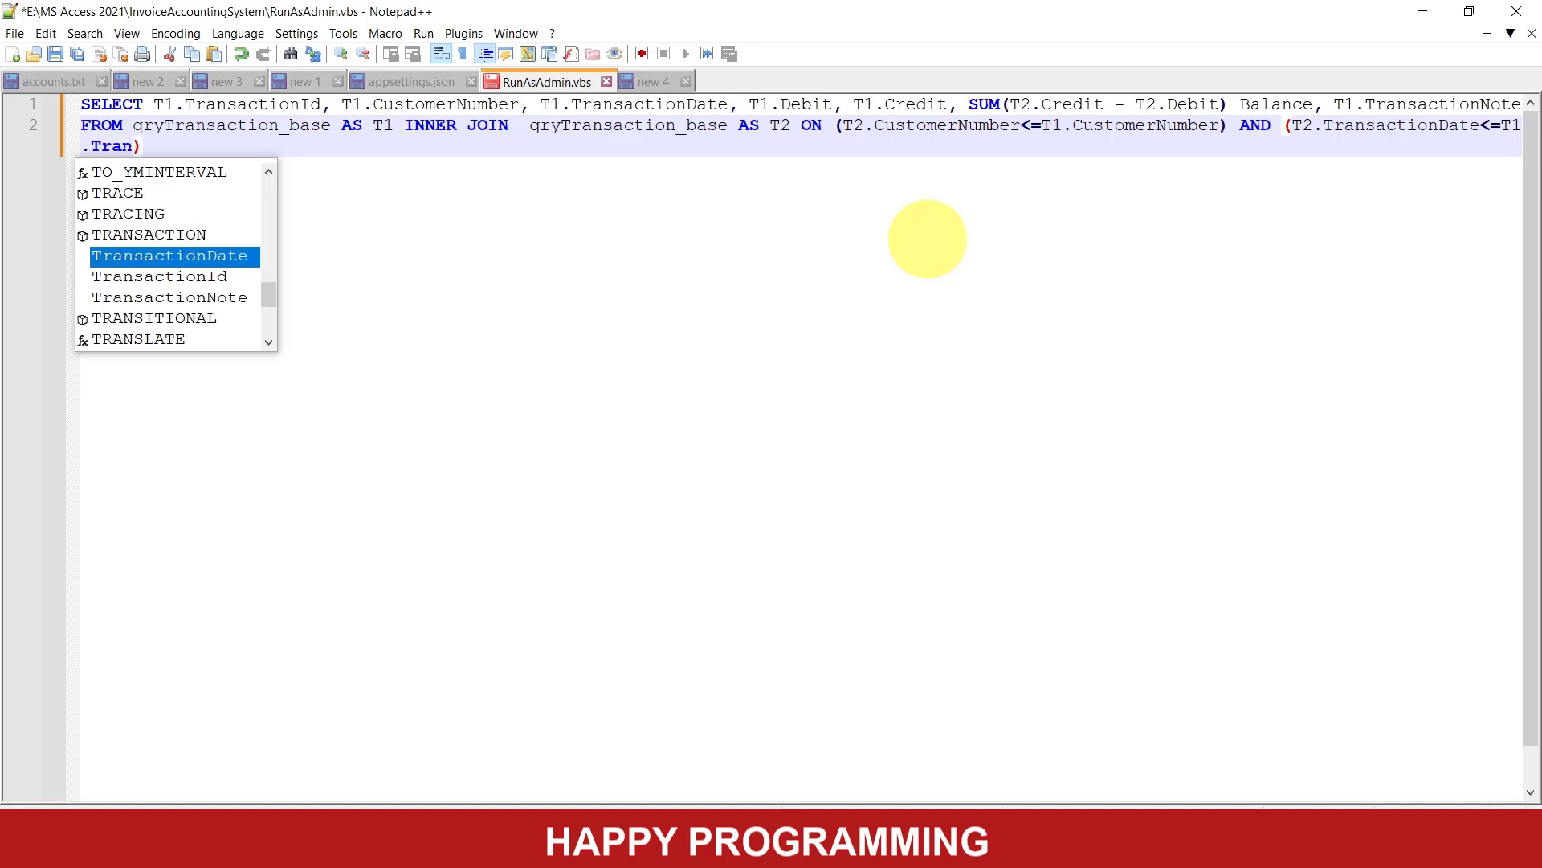
pyautogui.press('Return')
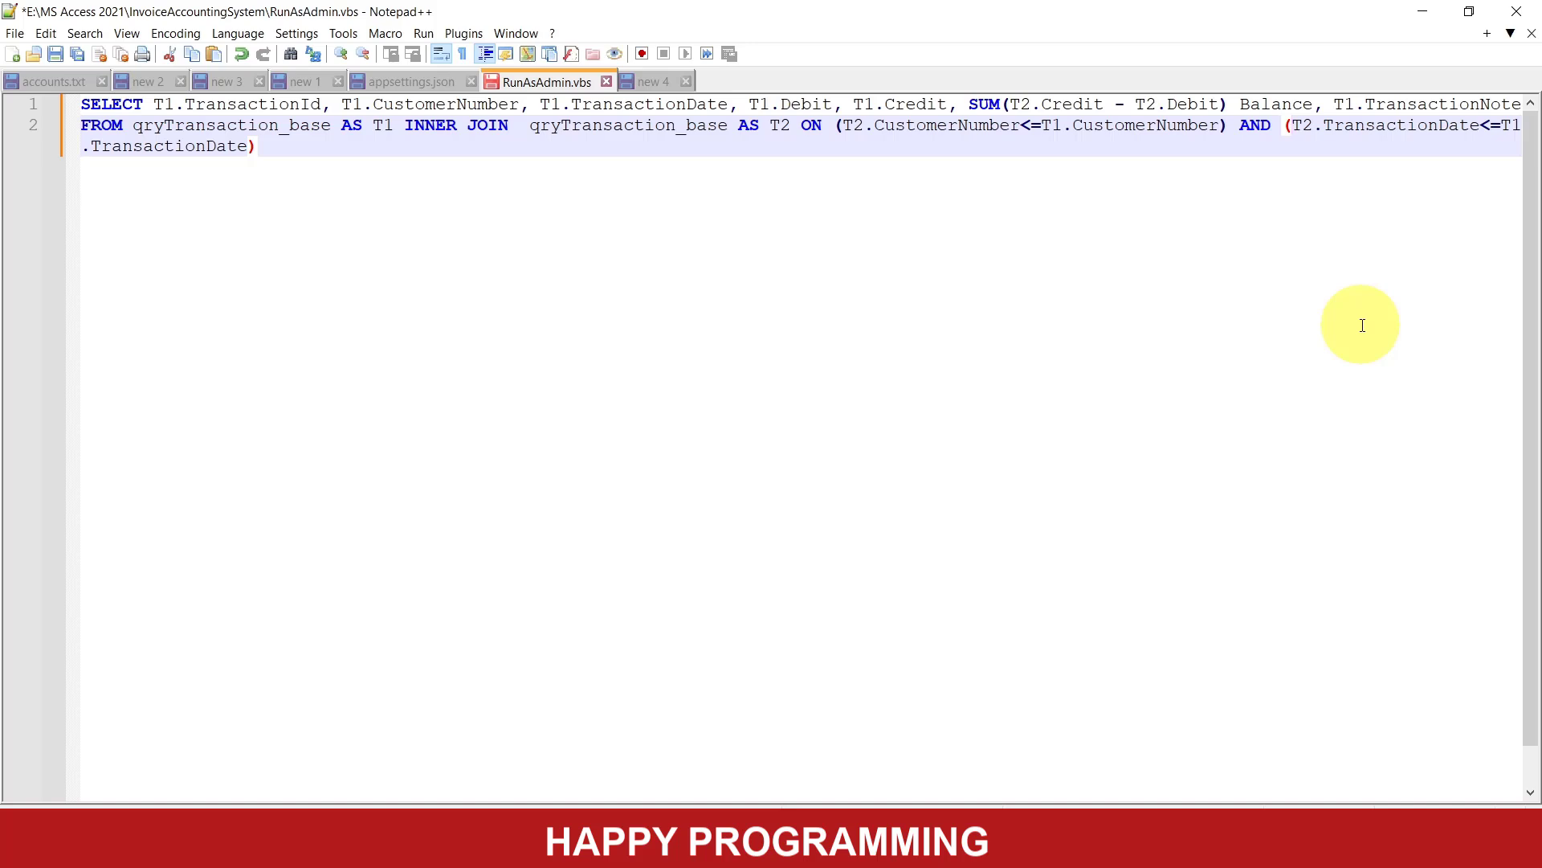
# Extend the date condition inside its parentheses with OR T2.TransactionDate<>T1.TransactionDate.
pyautogui.click(249, 147)
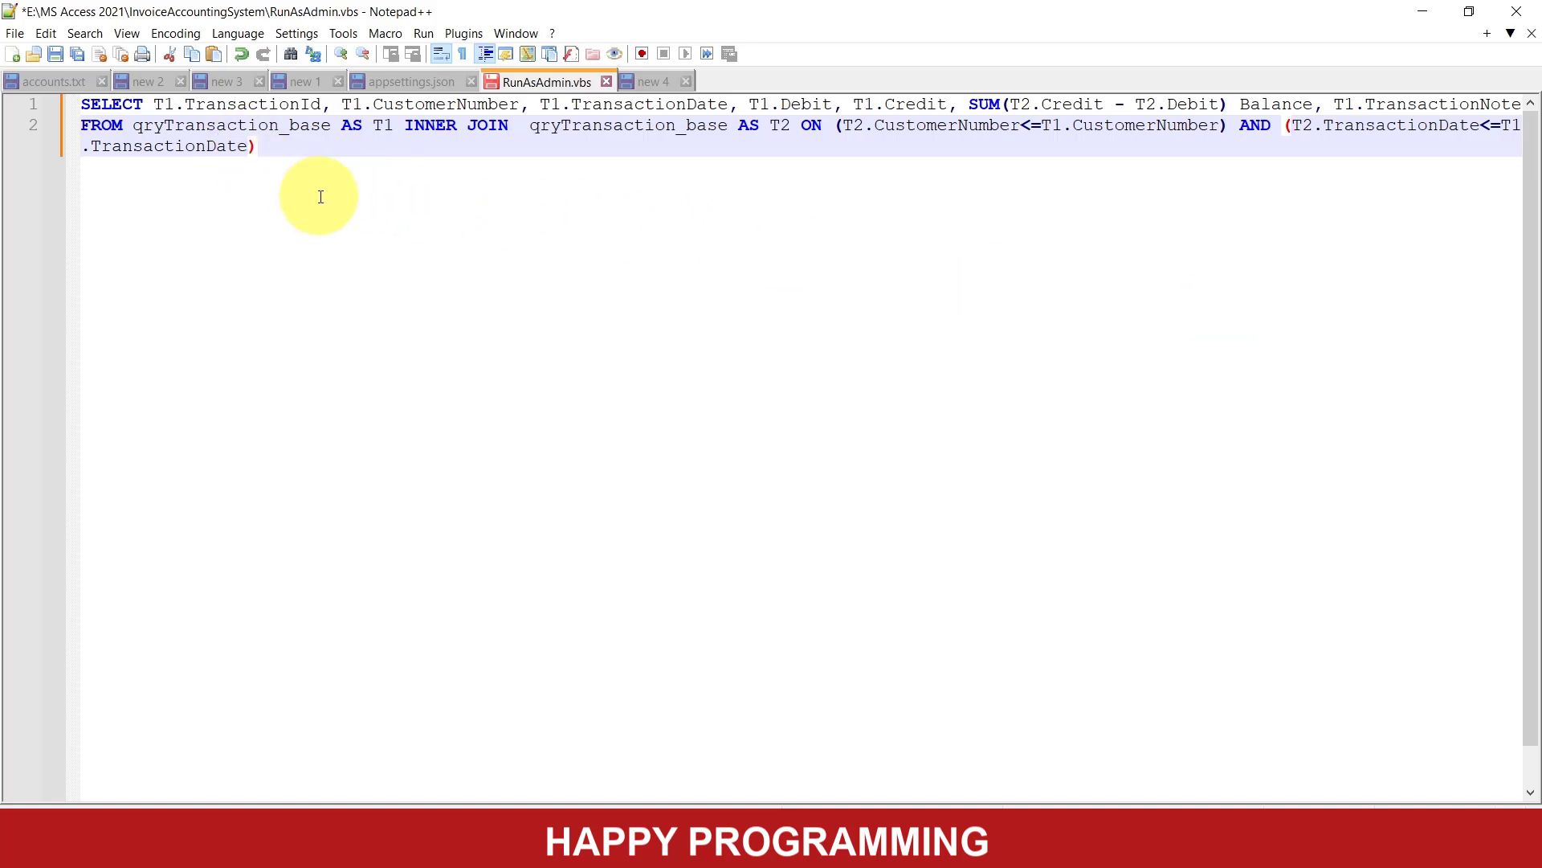
pyautogui.write('OR T2.')
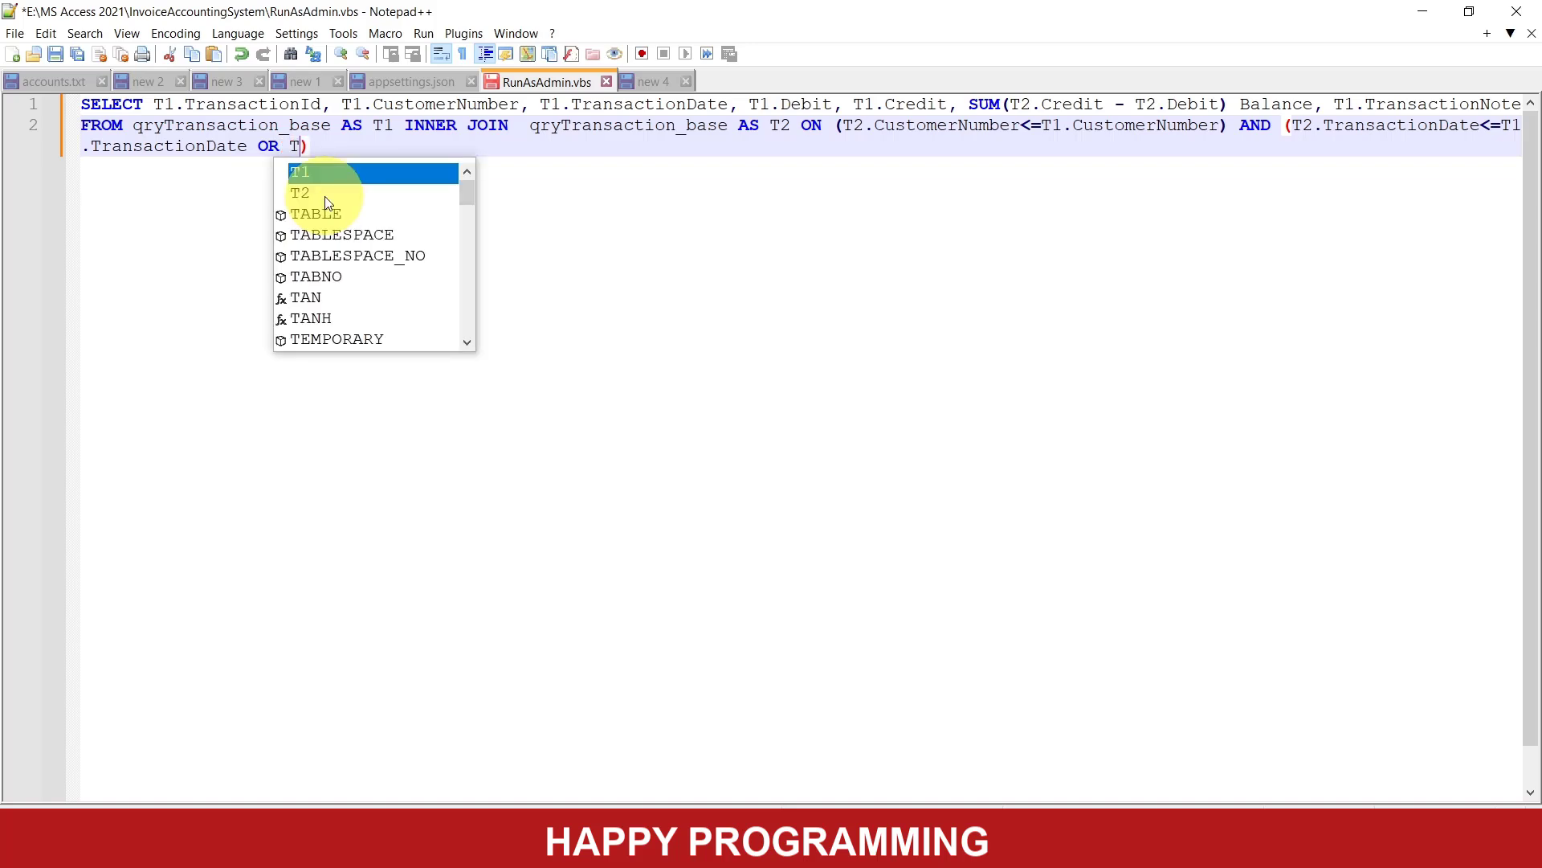
pyautogui.write('Tran')
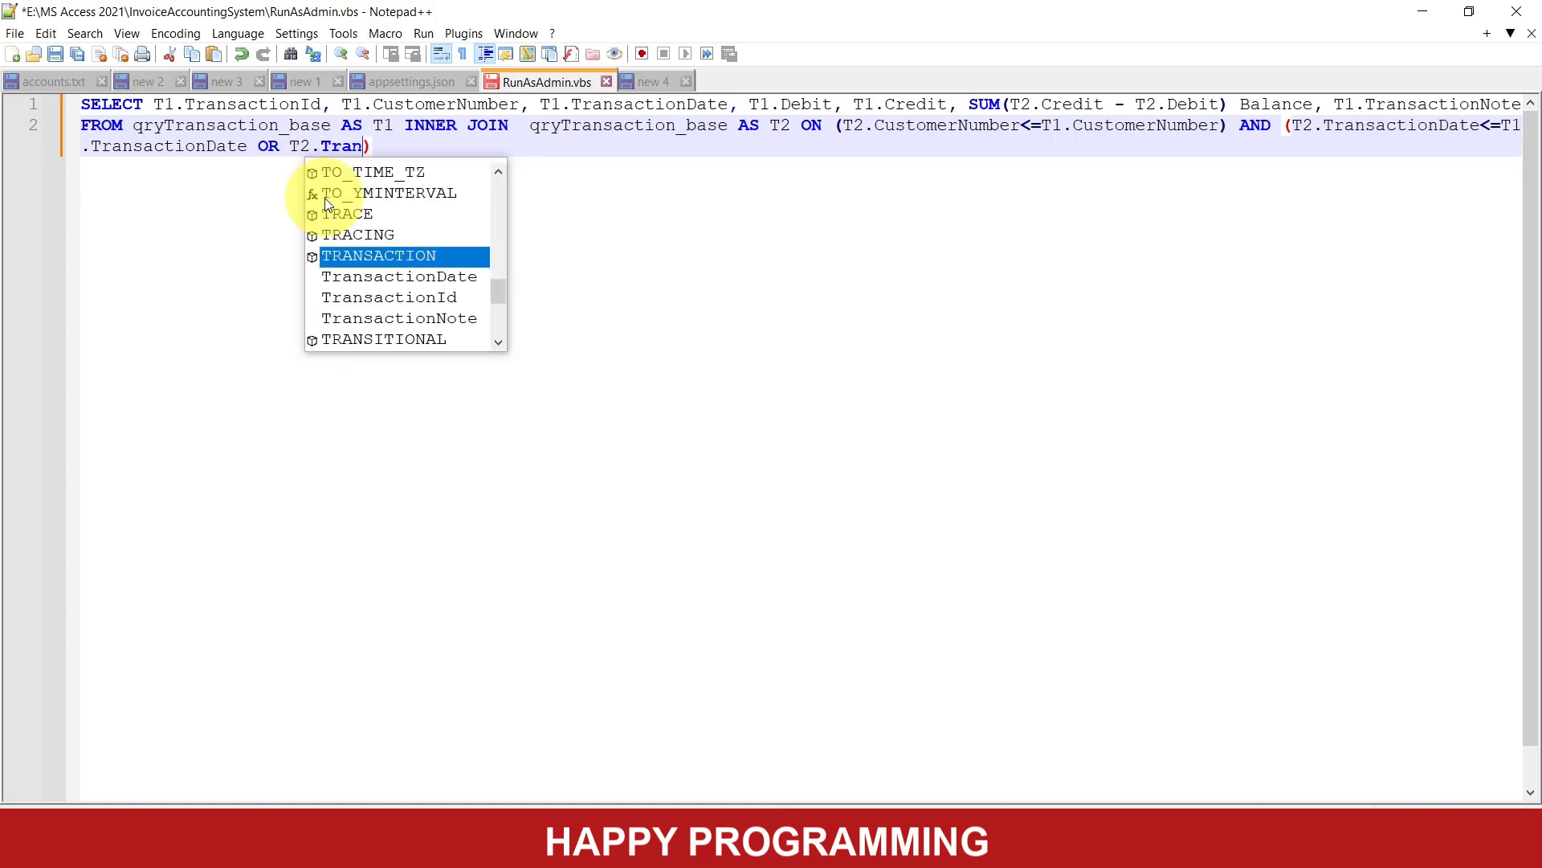
pyautogui.click(324, 199)
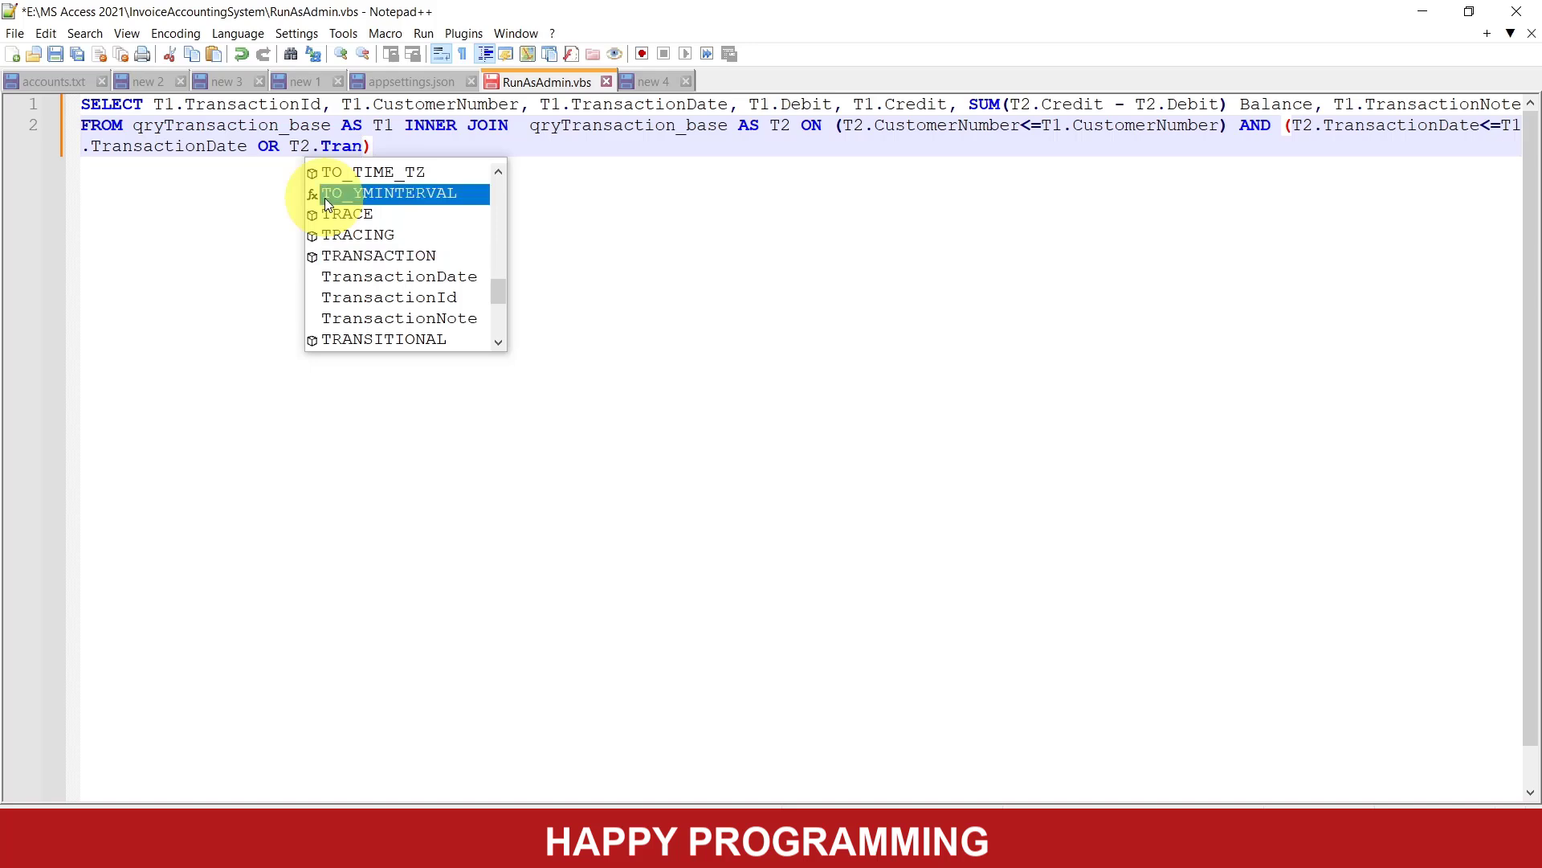
pyautogui.press('Down')
pyautogui.press('Down')
pyautogui.press('Down')
pyautogui.press('Down')
pyautogui.press('Return')
pyautogui.write('<')
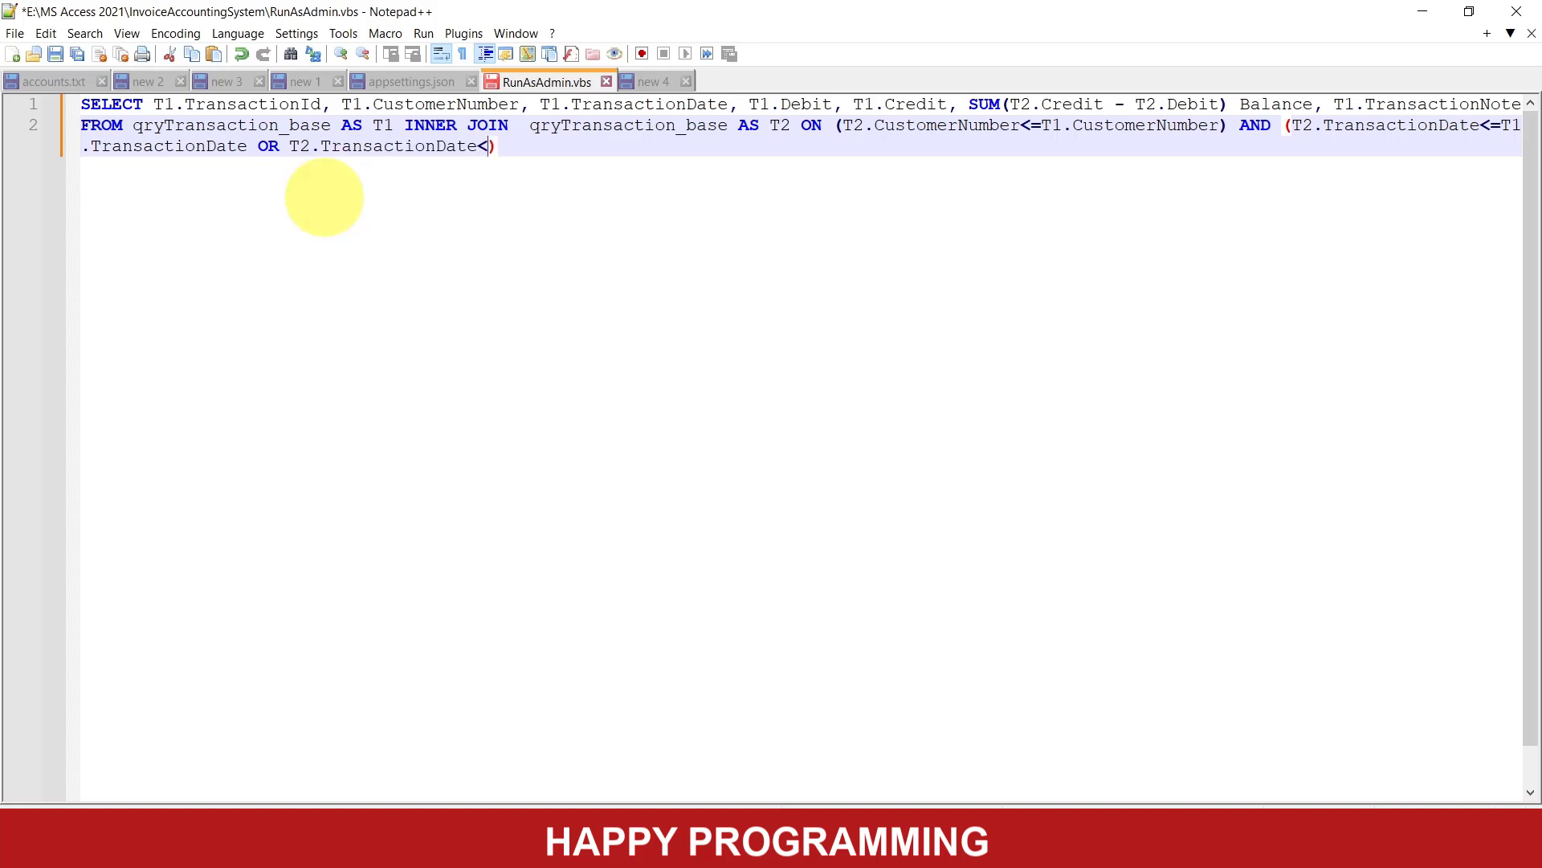
pyautogui.write('>T1')
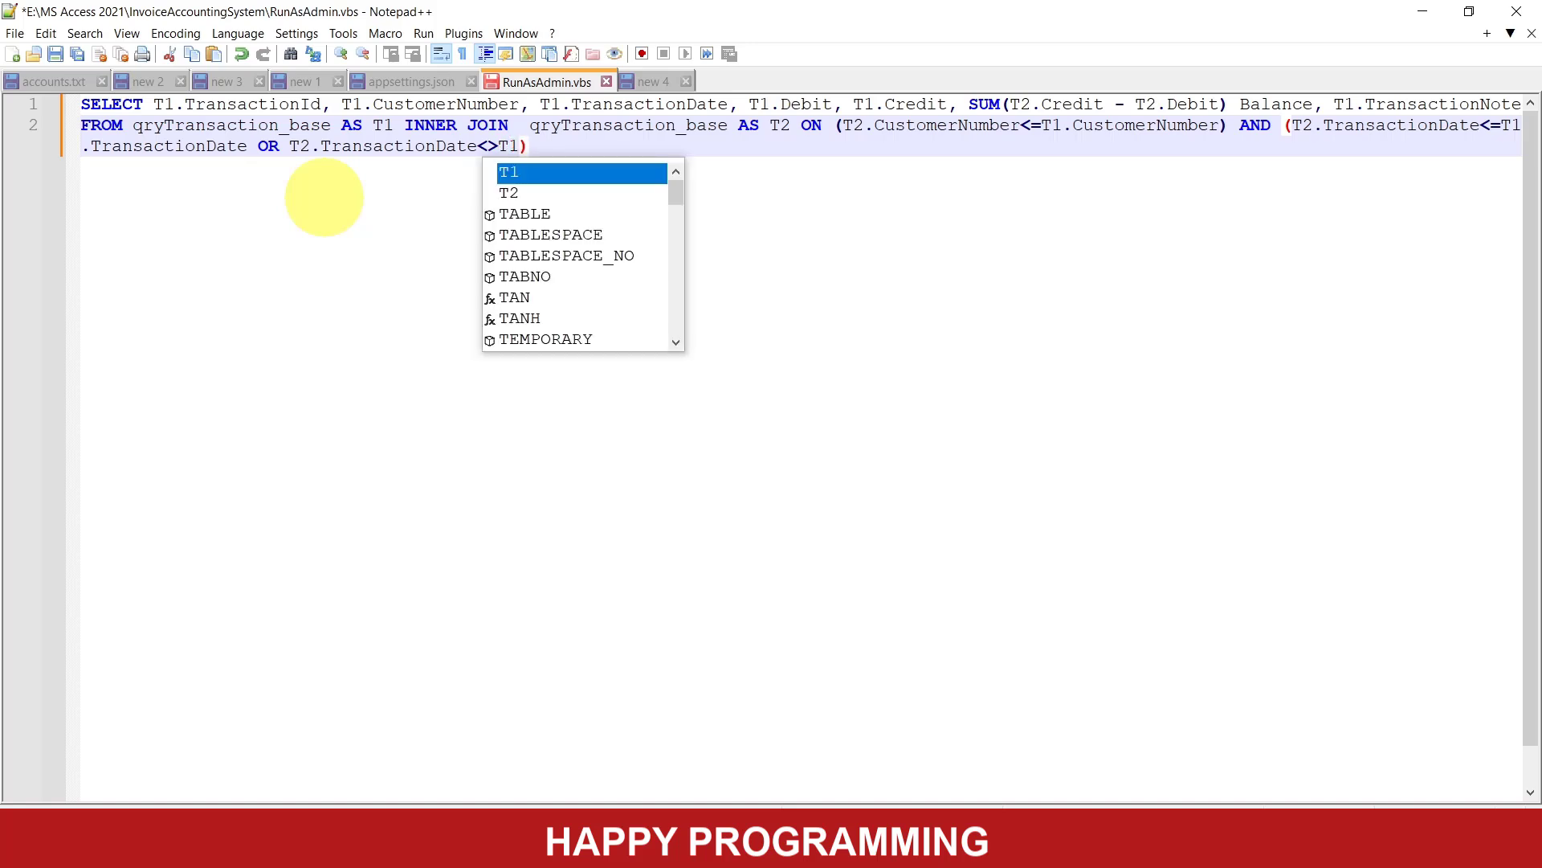
pyautogui.write('.Tran')
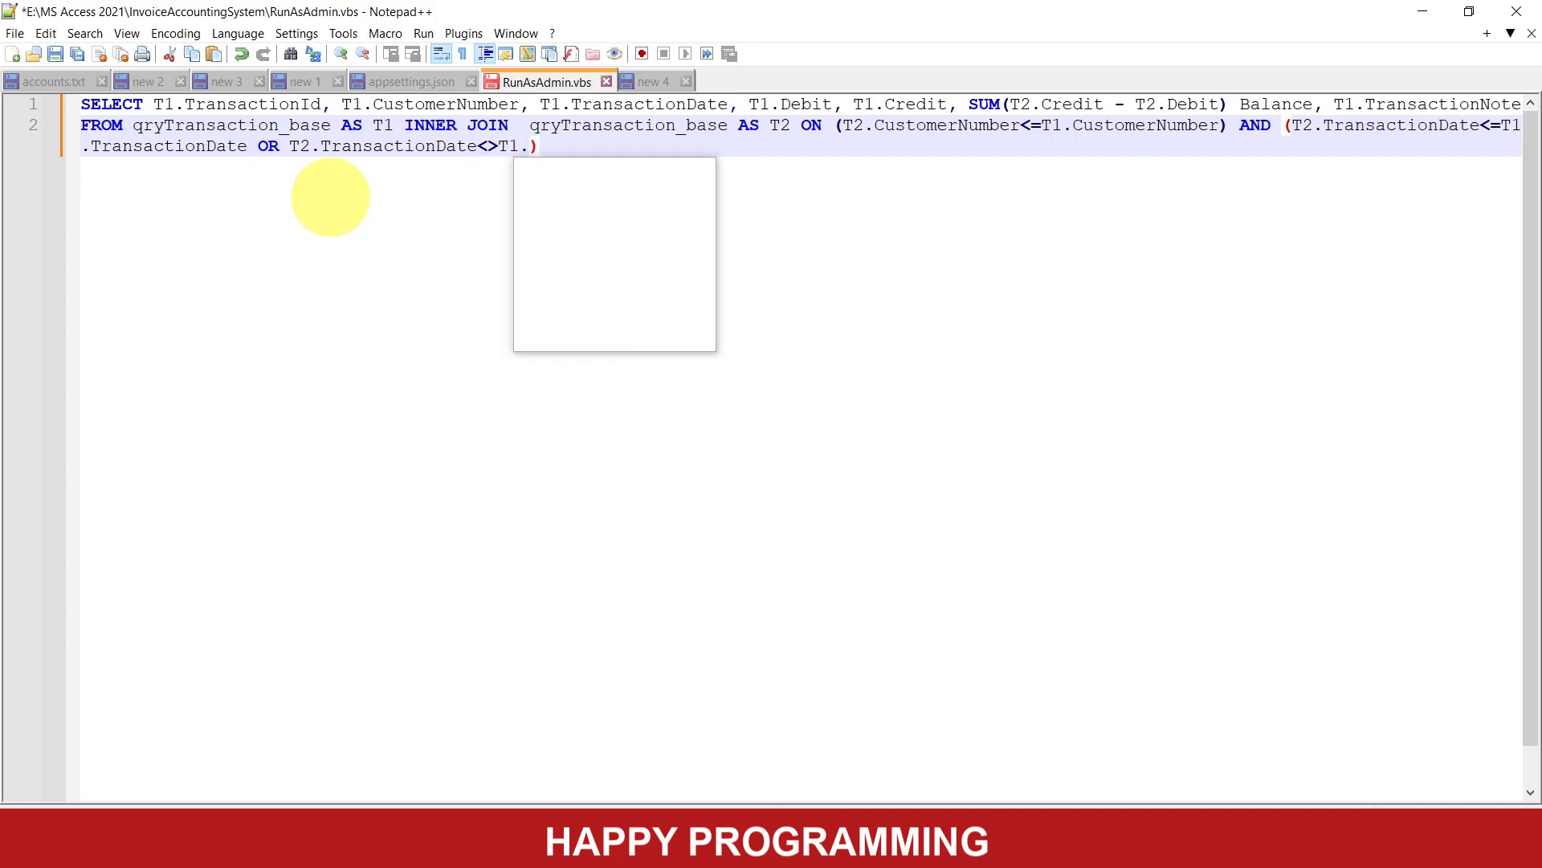
pyautogui.press('Down')
pyautogui.press('Return')
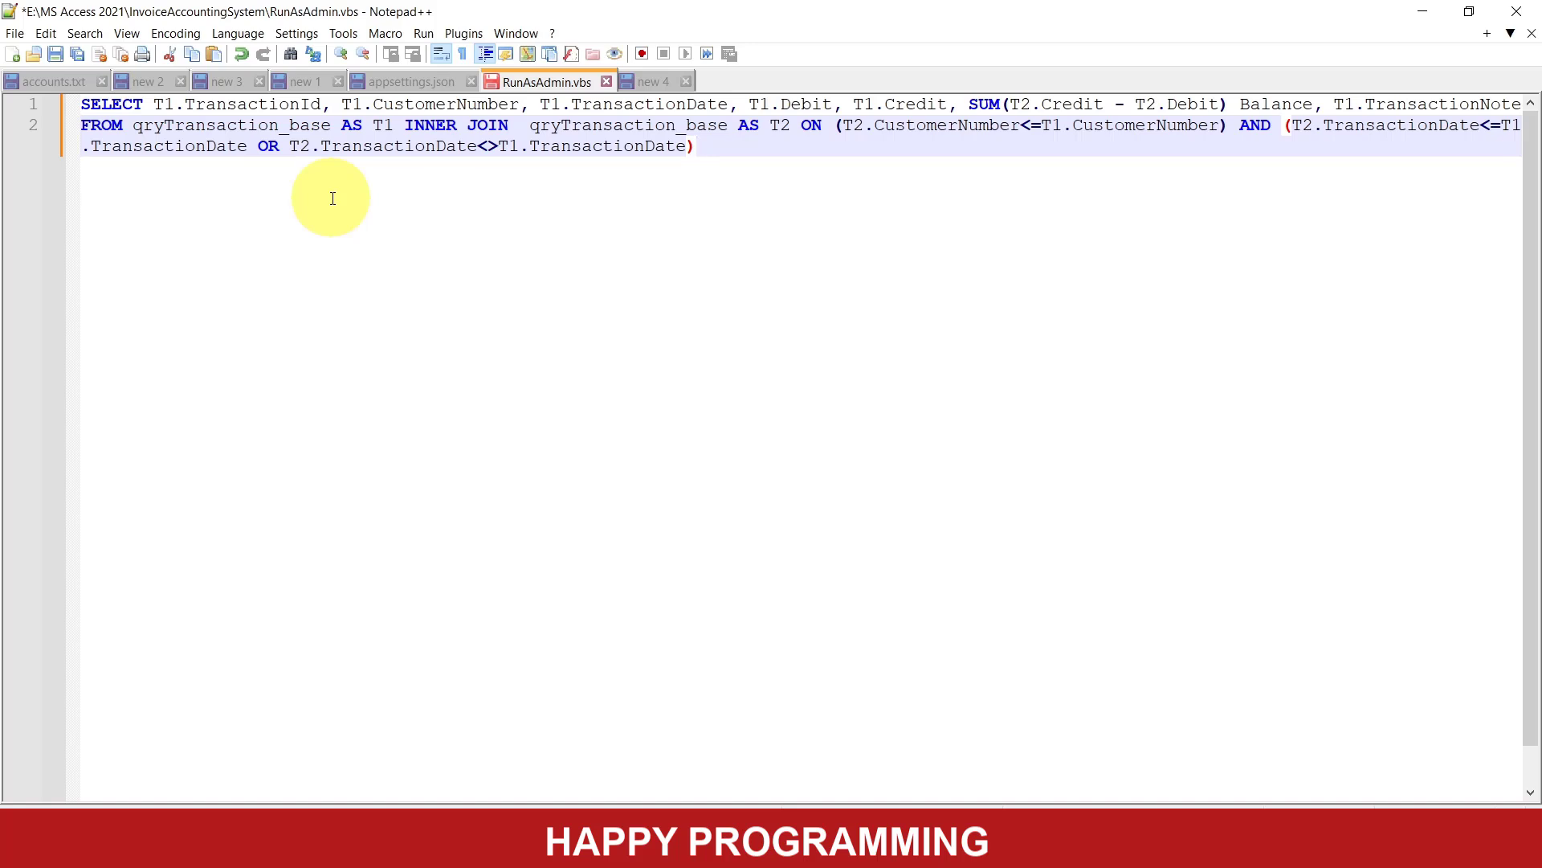
# Append the condition AND (T2.TransactionId<=T1.TransactionId) to the end of the join clause.
pyautogui.write('AND ()')
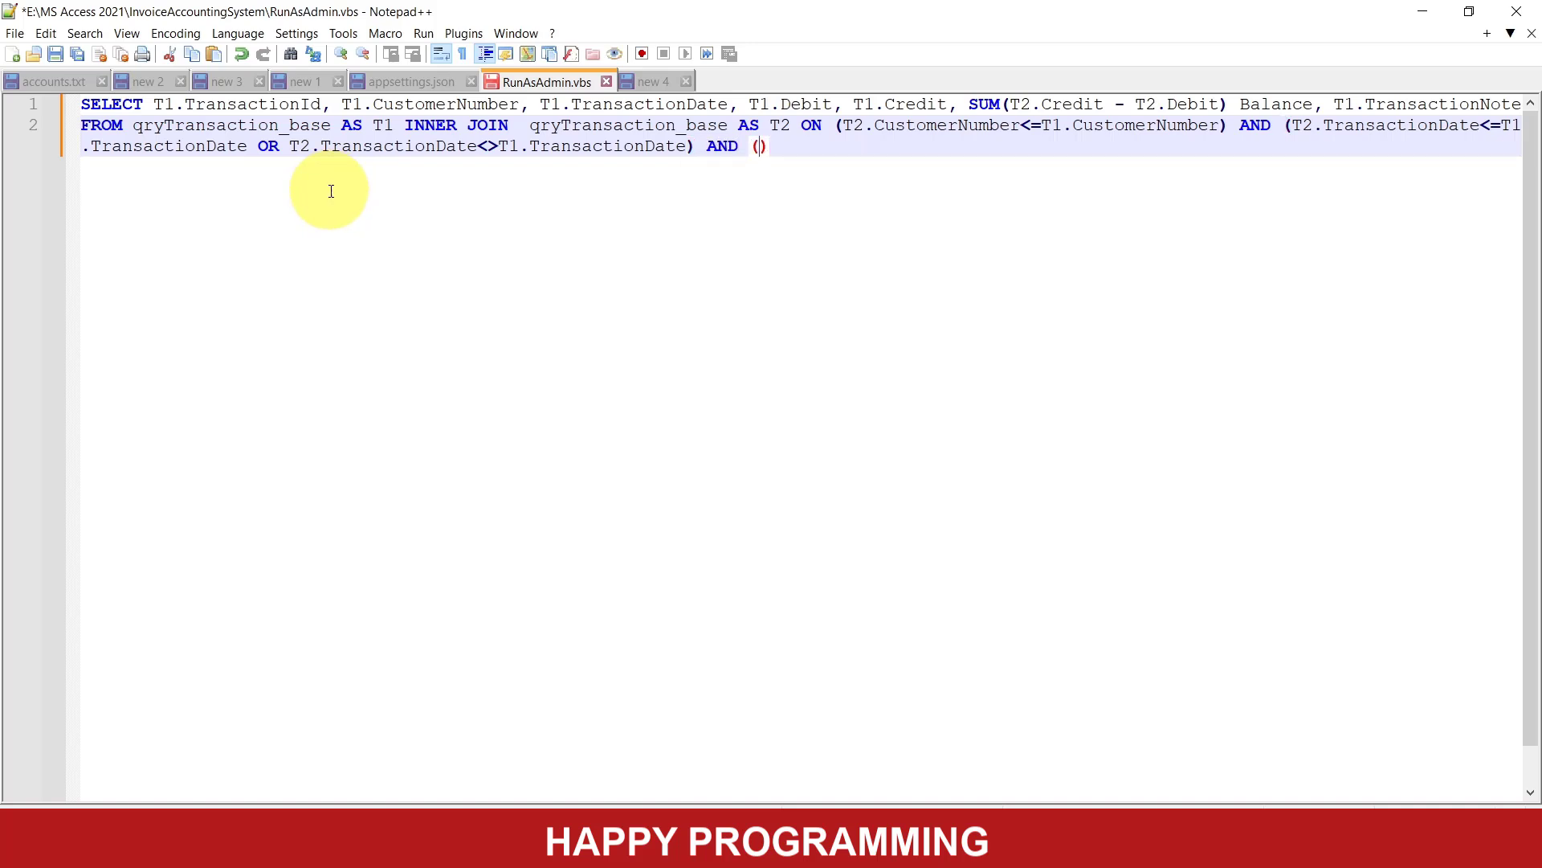
pyautogui.write('T')
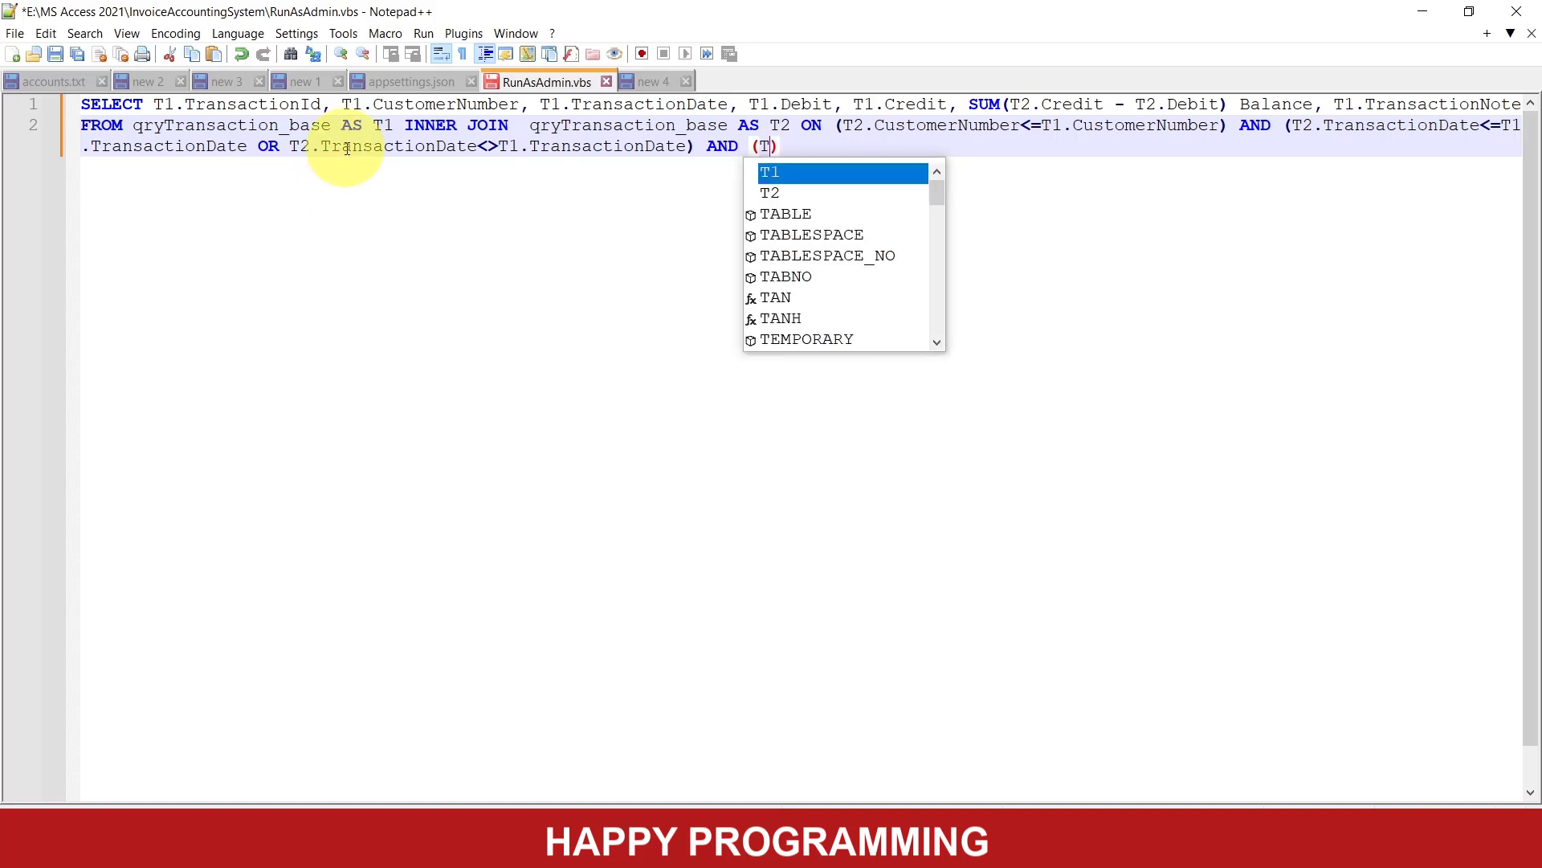
pyautogui.write('2.Tra')
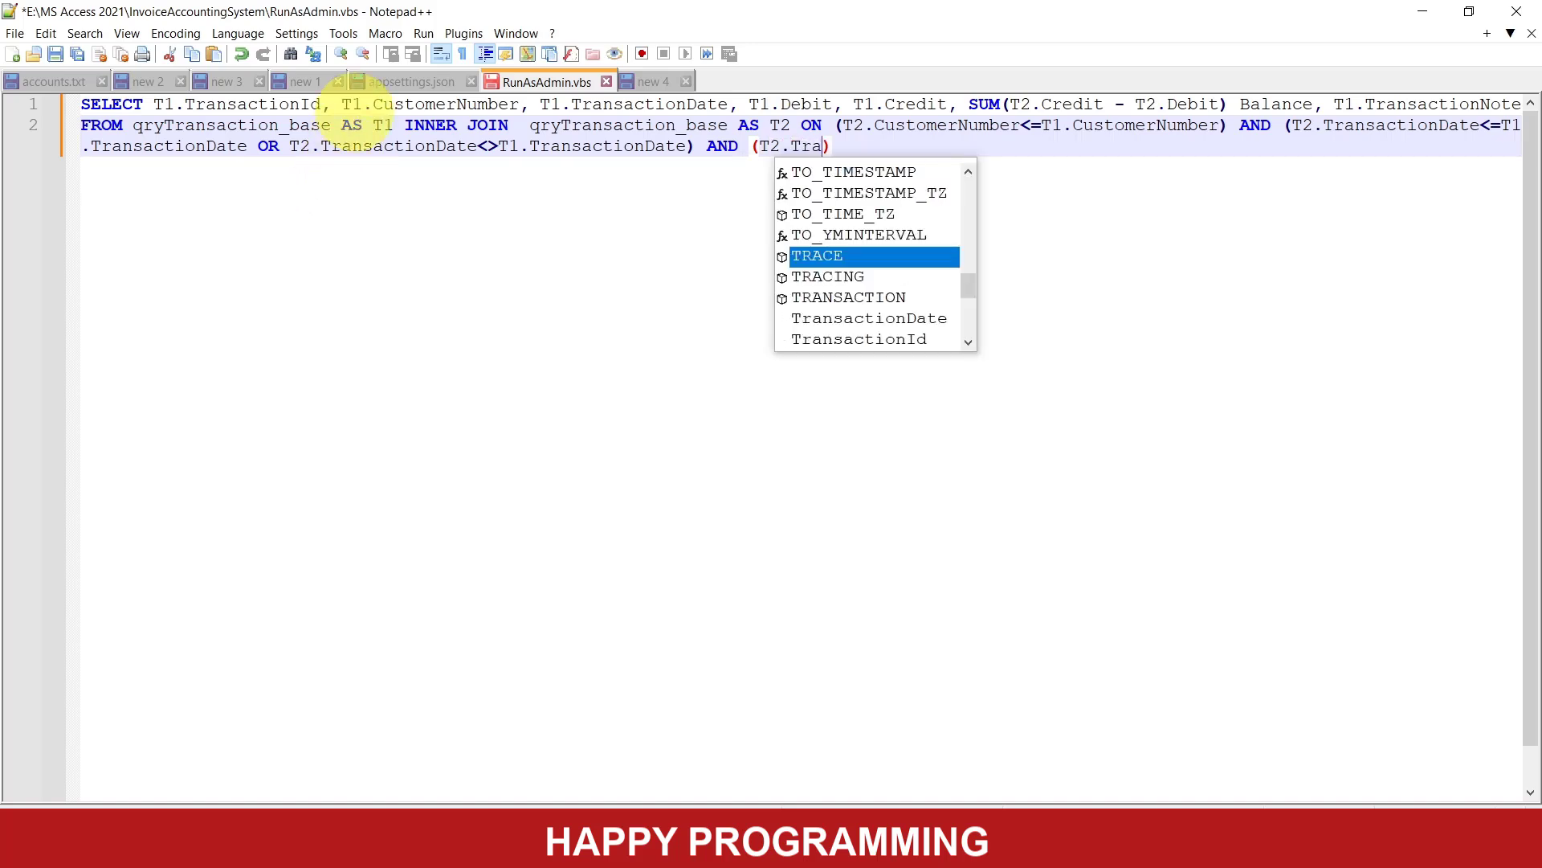
pyautogui.press('Down')
pyautogui.press('Down')
pyautogui.press('Down')
pyautogui.press('Down')
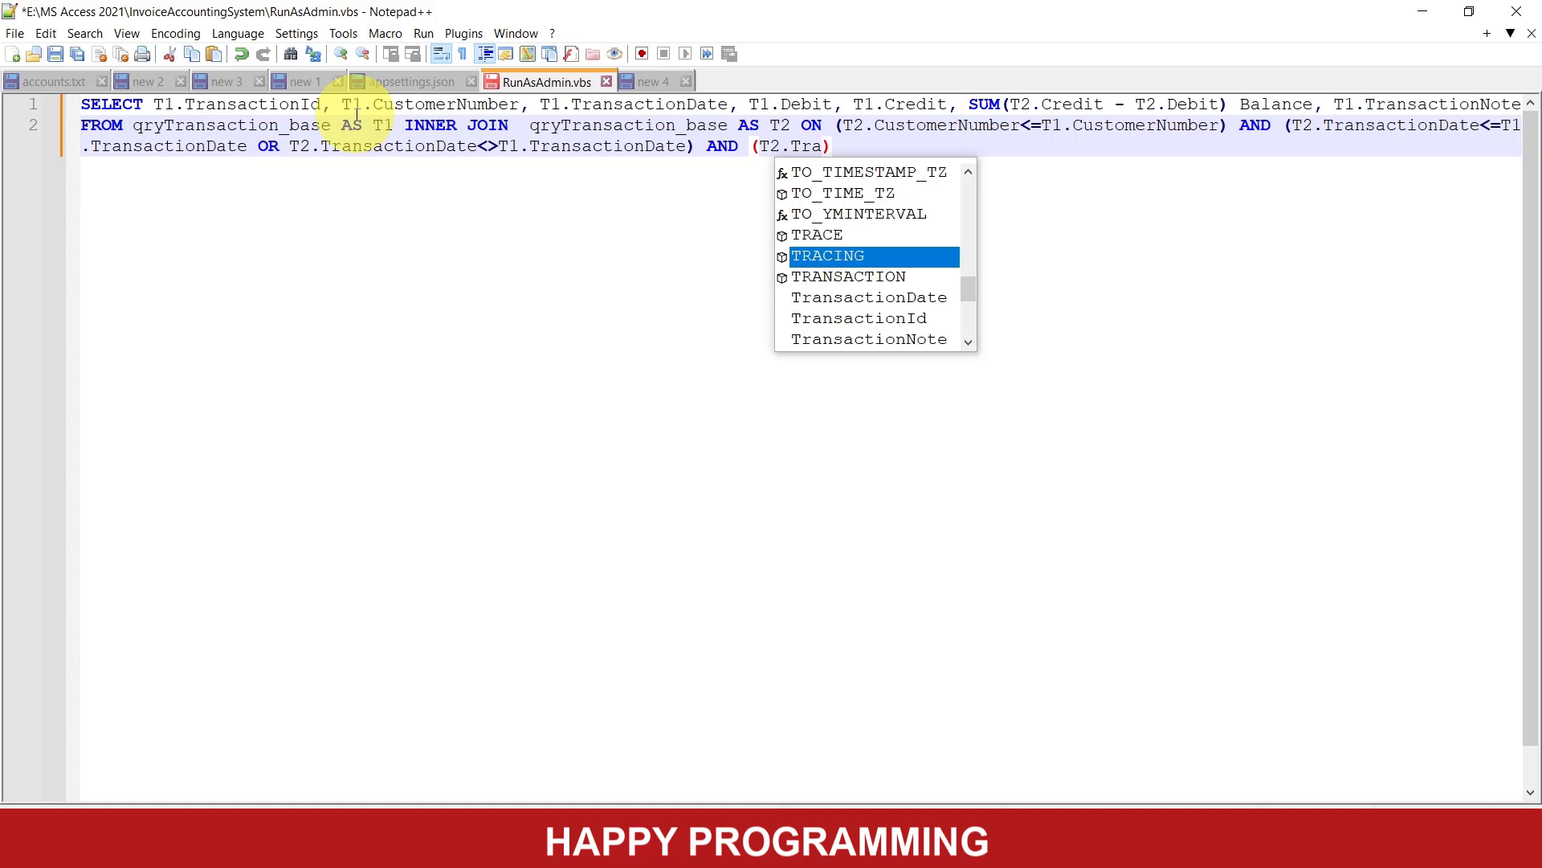
pyautogui.press('Return')
pyautogui.write('<')
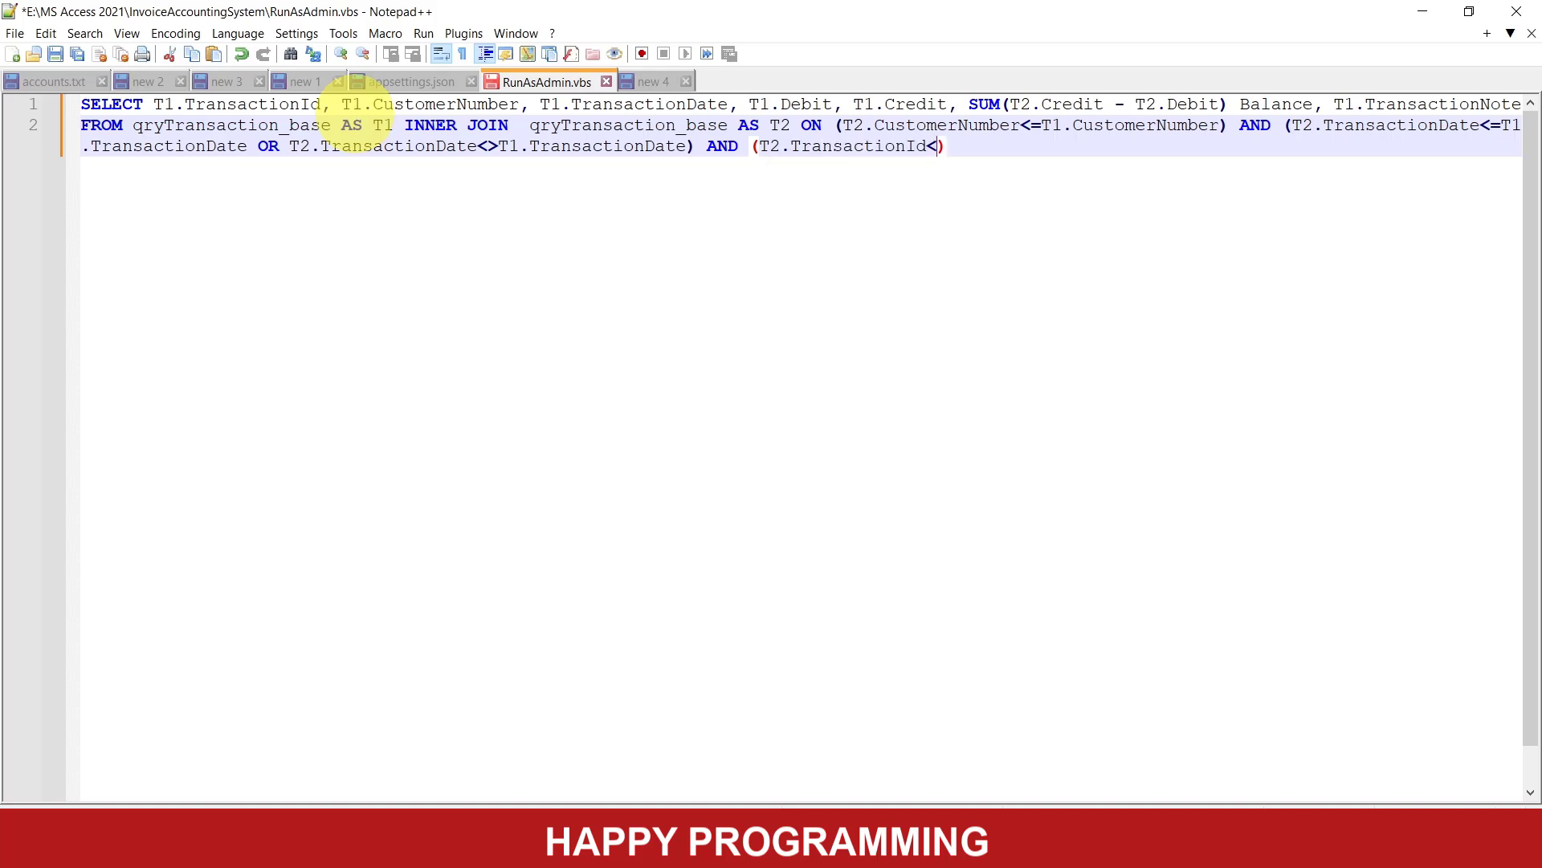
pyautogui.write('=')
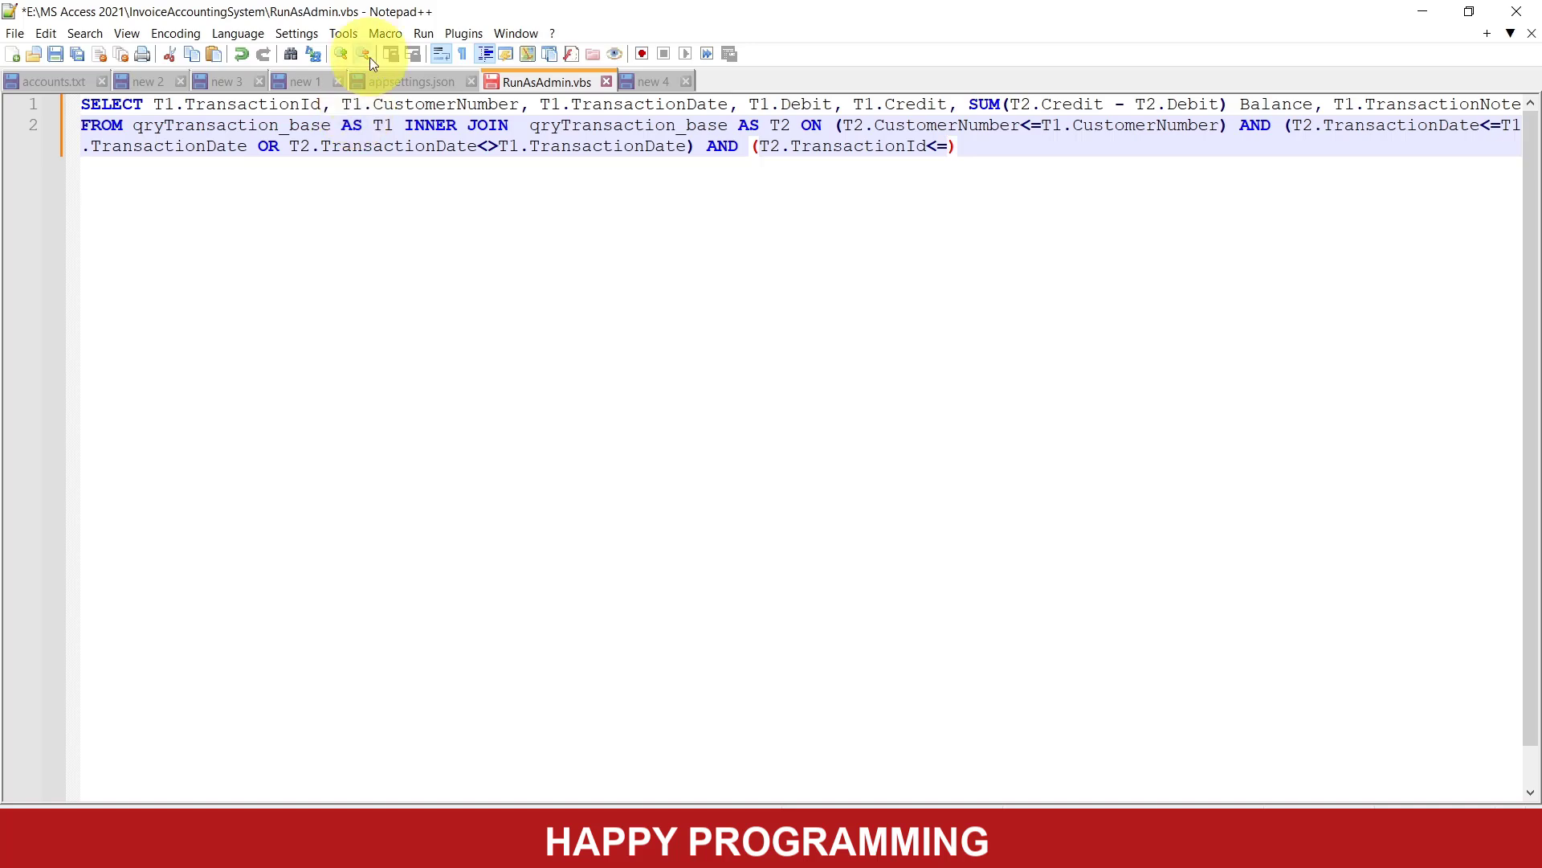
pyautogui.write('T')
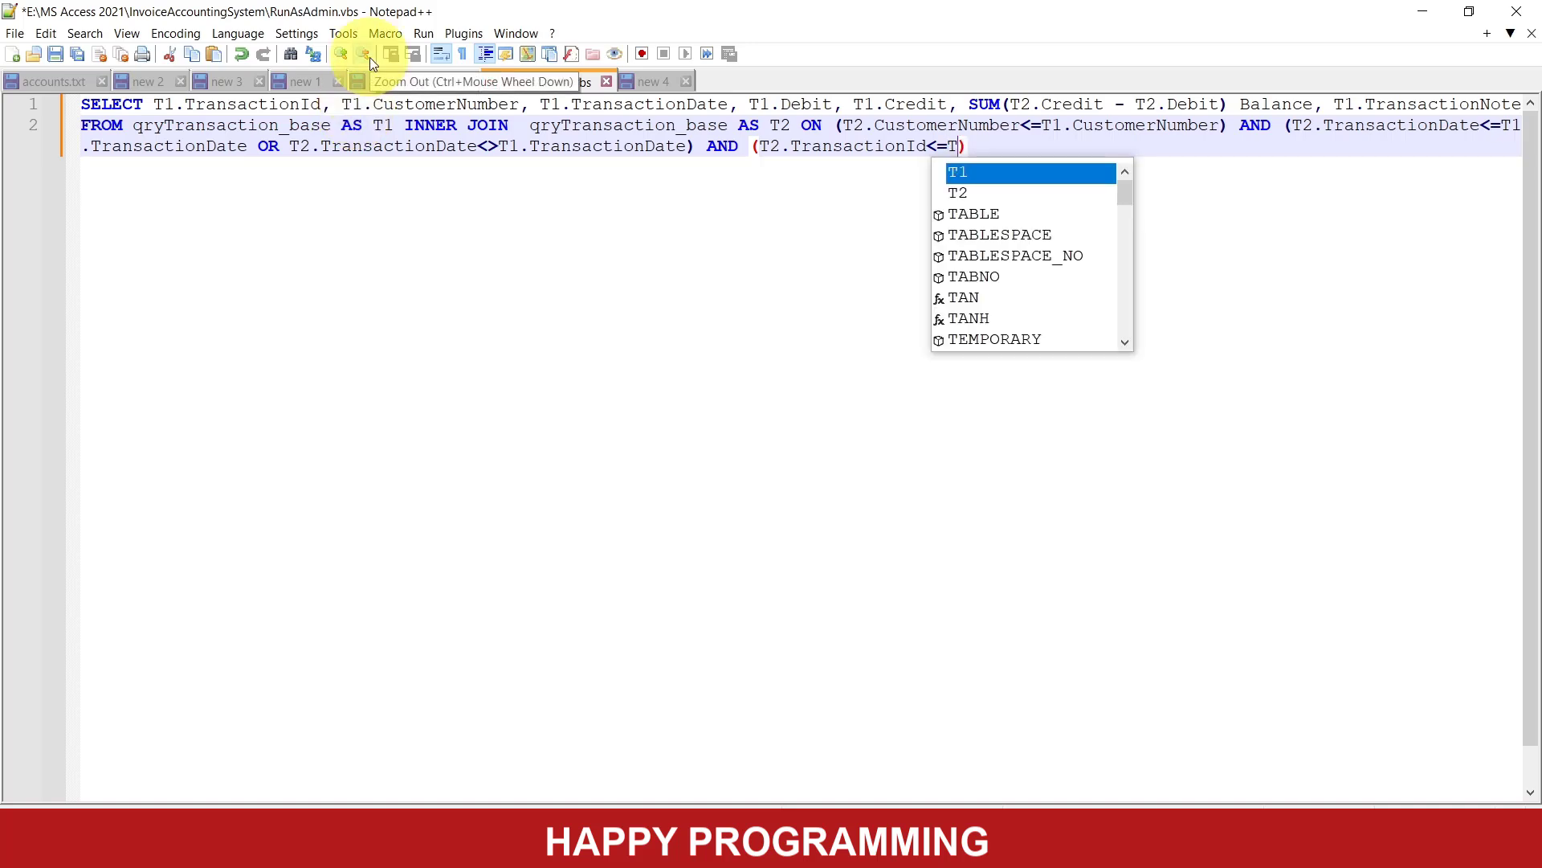
pyautogui.write('1.Tra')
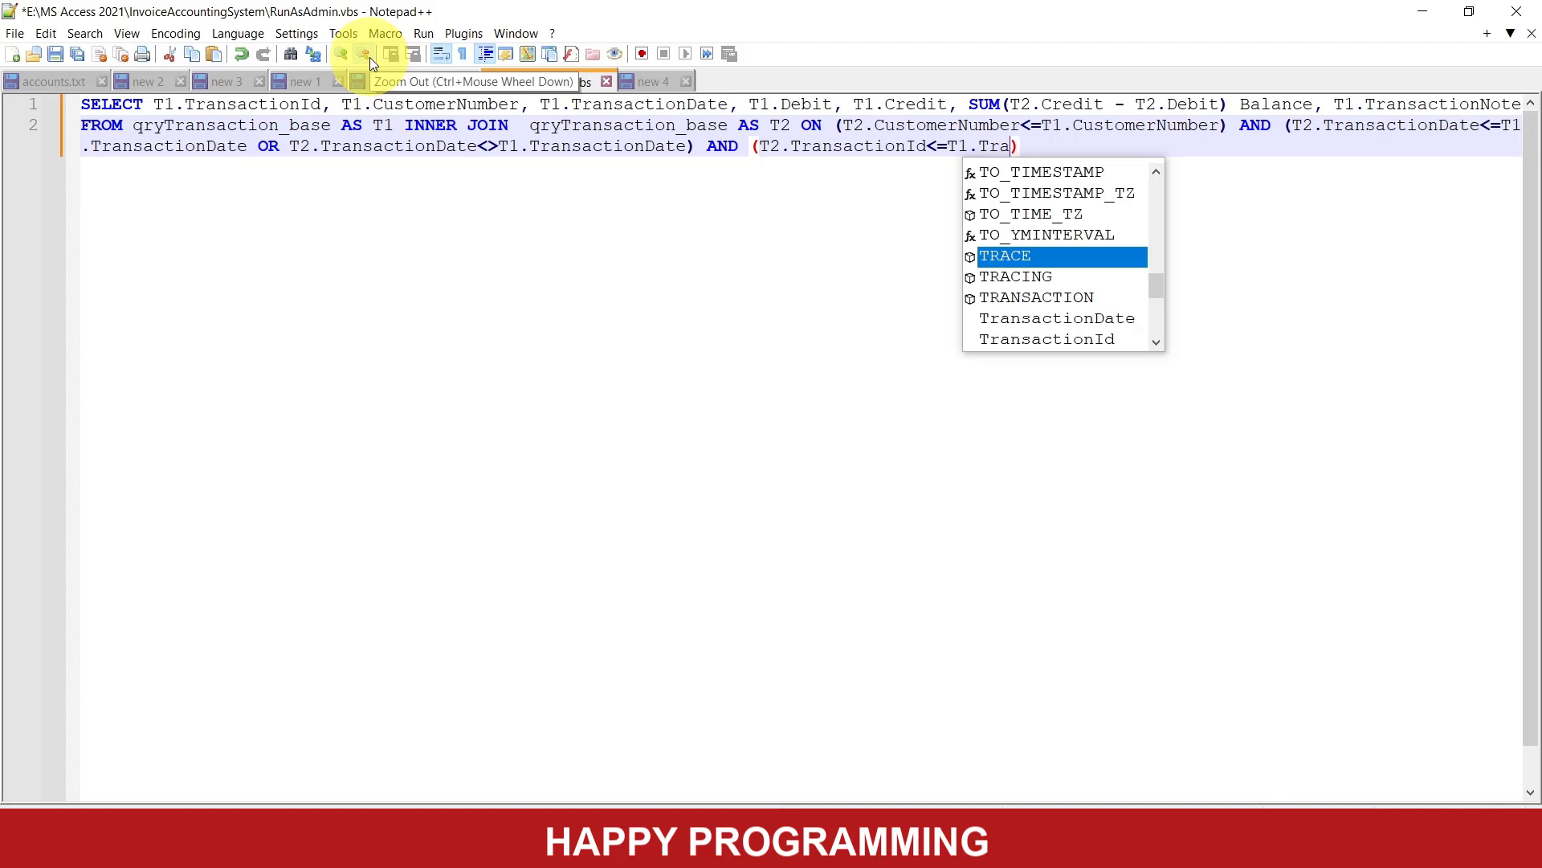
pyautogui.press('Down')
pyautogui.press('Down')
pyautogui.press('Down')
pyautogui.press('Down')
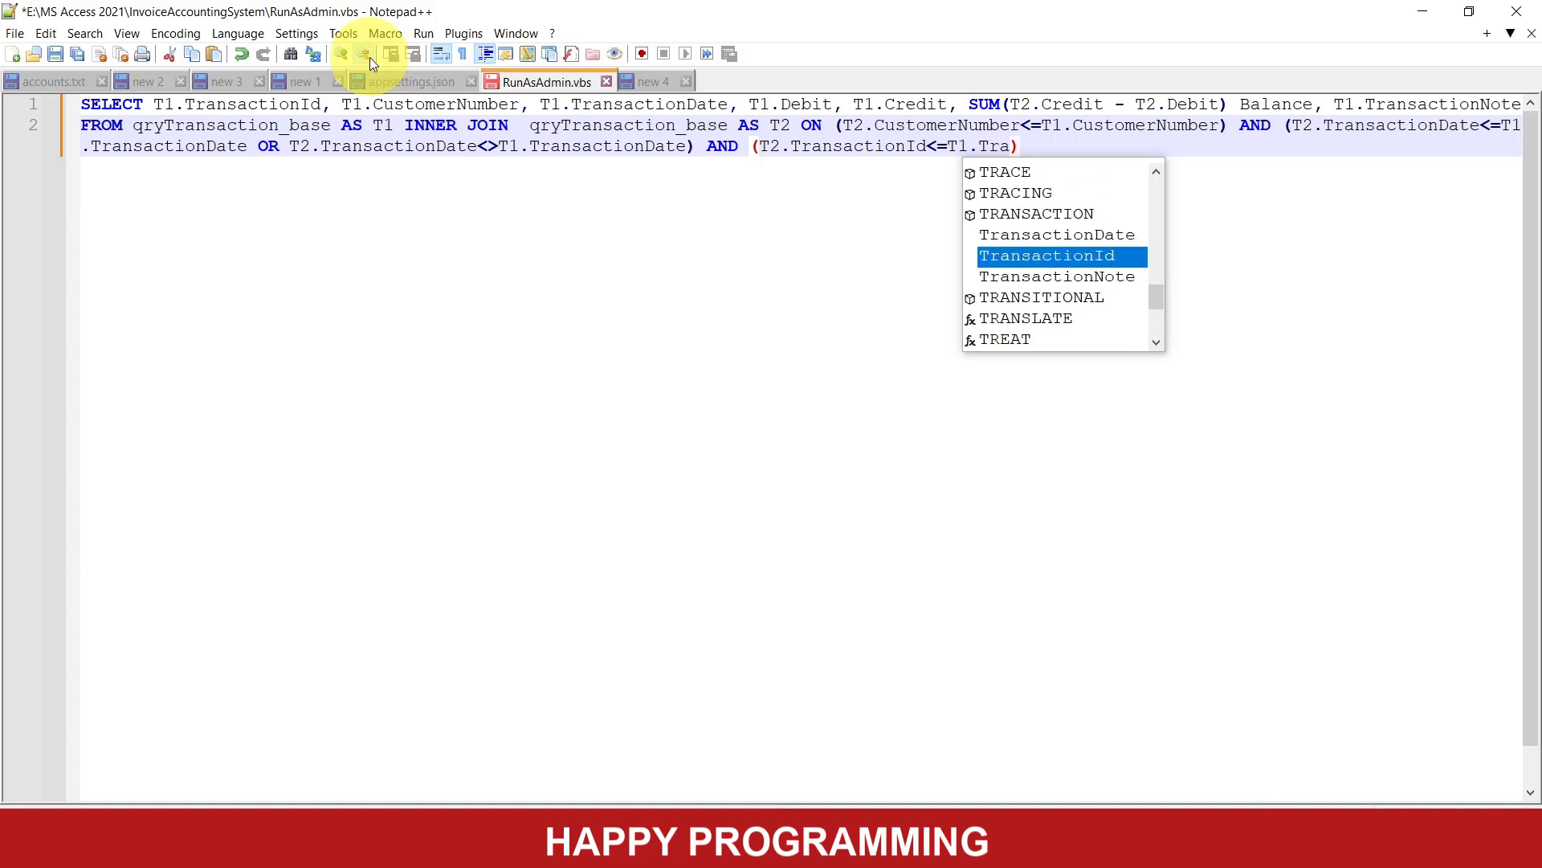
pyautogui.press('Return')
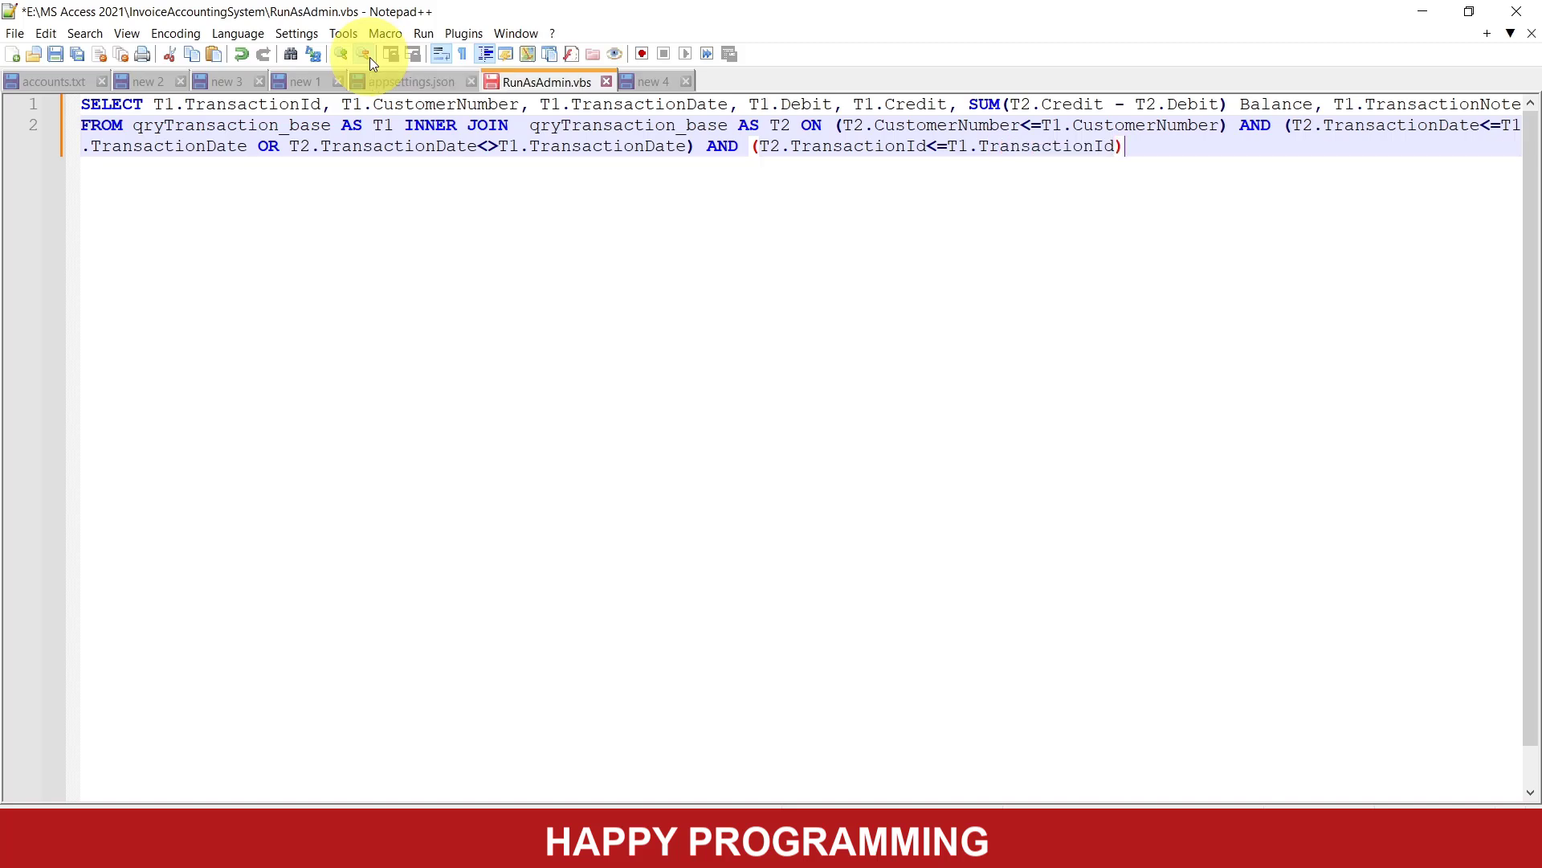
# Add a GROUP BY line listing T1.TransactionId, T1.CustomerNumber, T1.TransactionDate, T1.Debit and T1.Credit, copied from the SELECT list.
pyautogui.press('Return')
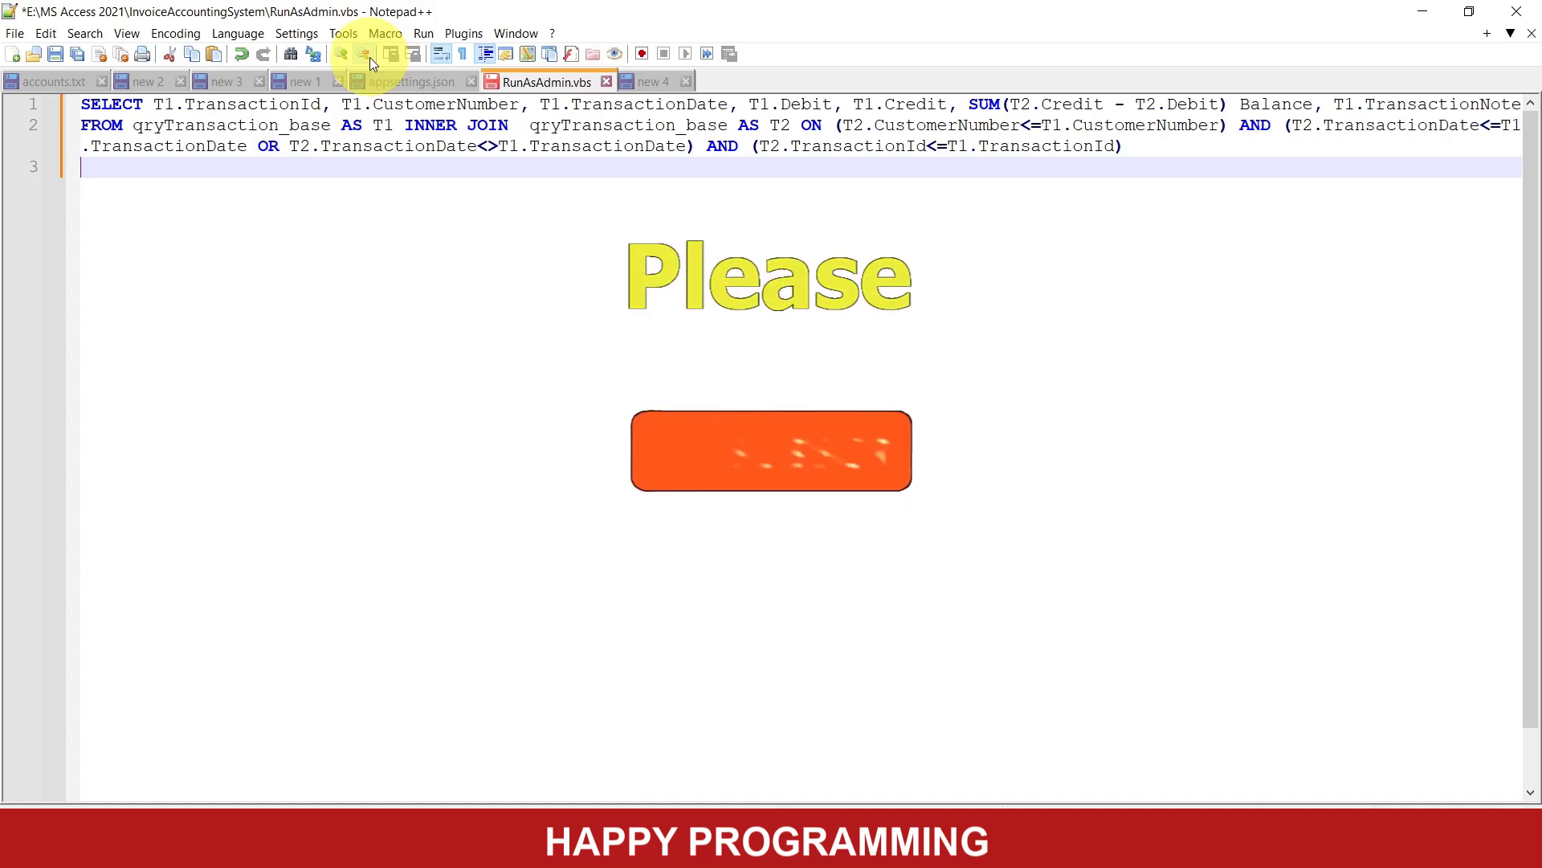
pyautogui.write('GROUP BY')
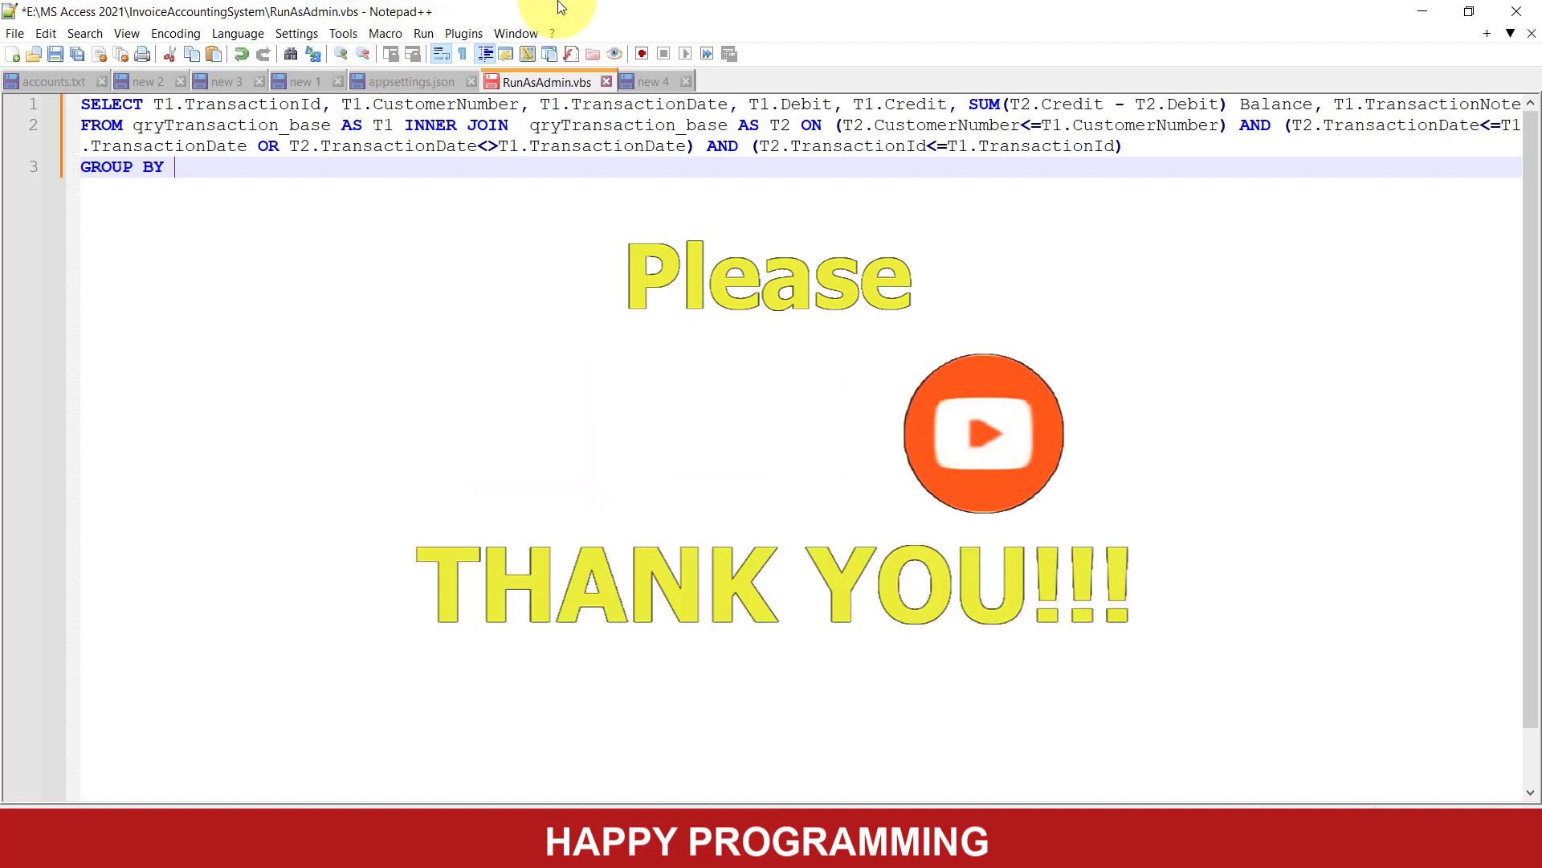
pyautogui.click(949, 104)
pyautogui.moveTo(948, 104); pyautogui.dragTo(155, 105)
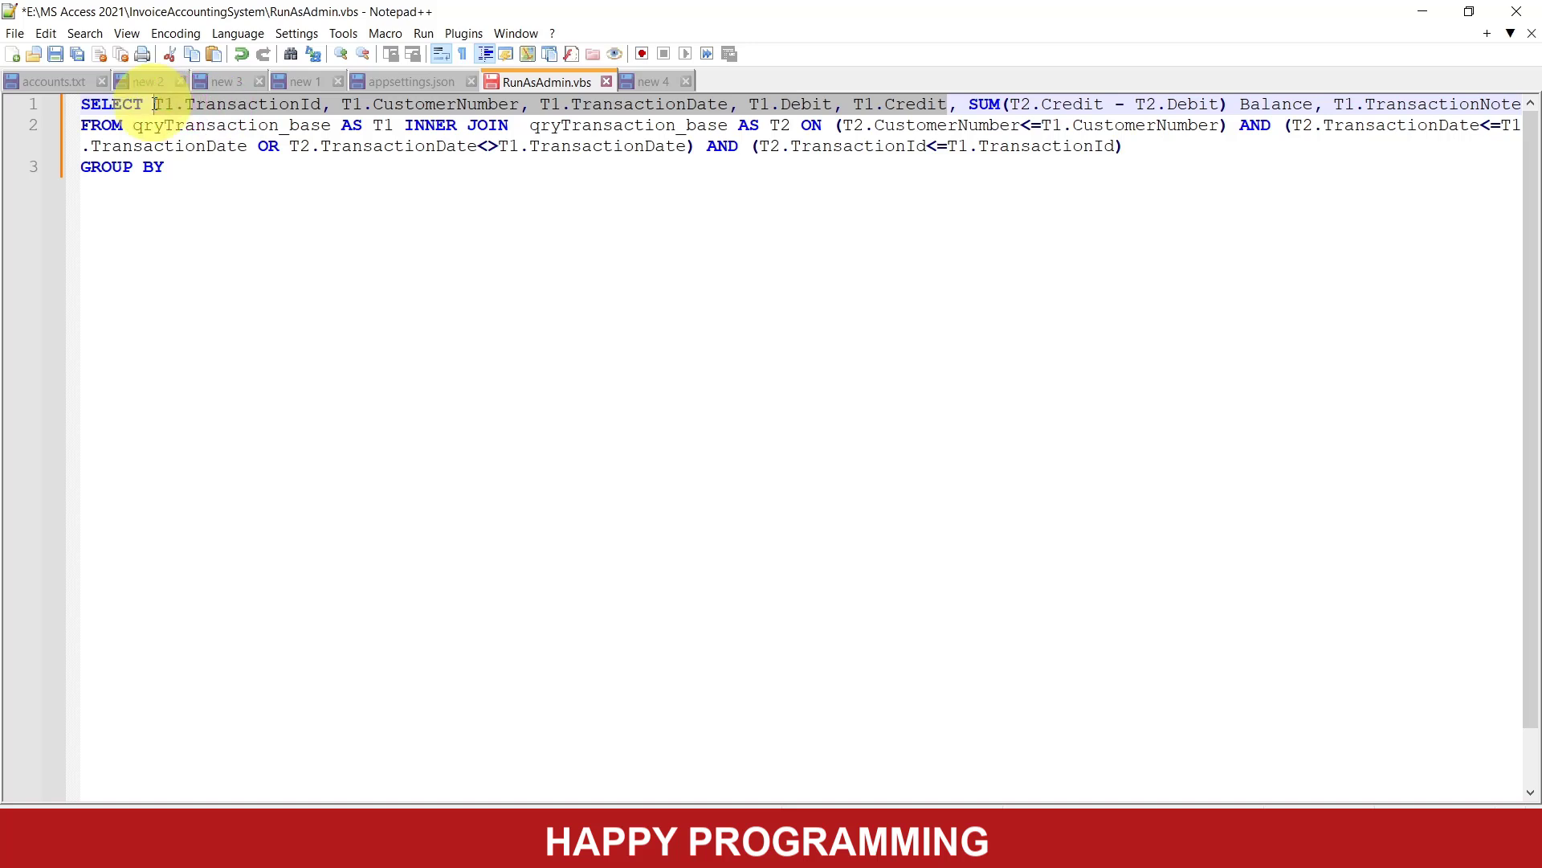
pyautogui.hotkey('ctrl', 'c')
pyautogui.click(198, 166)
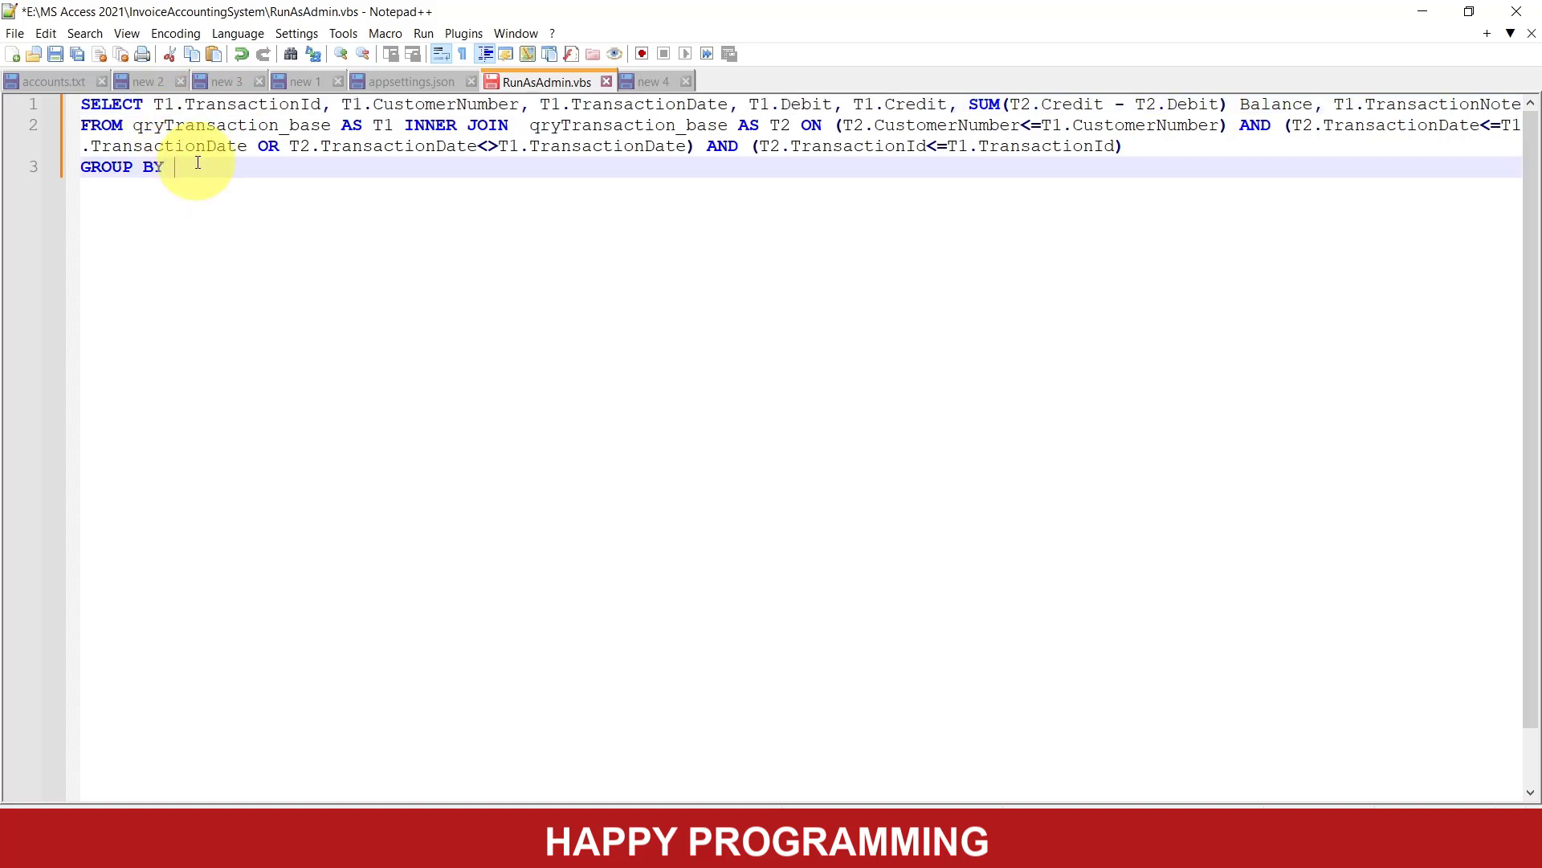
pyautogui.hotkey('ctrl', 'v')
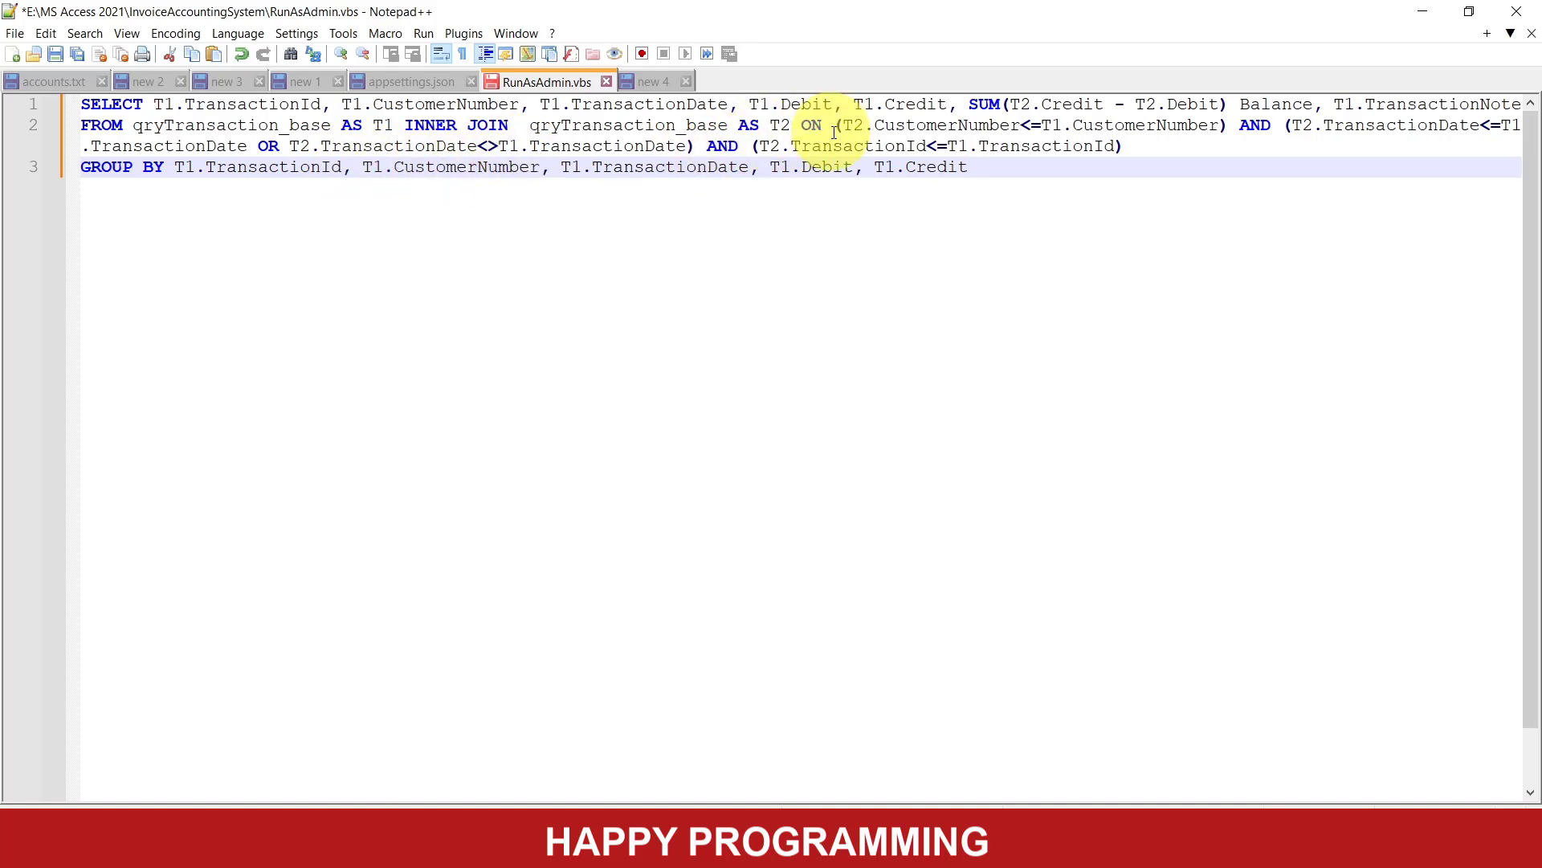
pyautogui.click(910, 126)
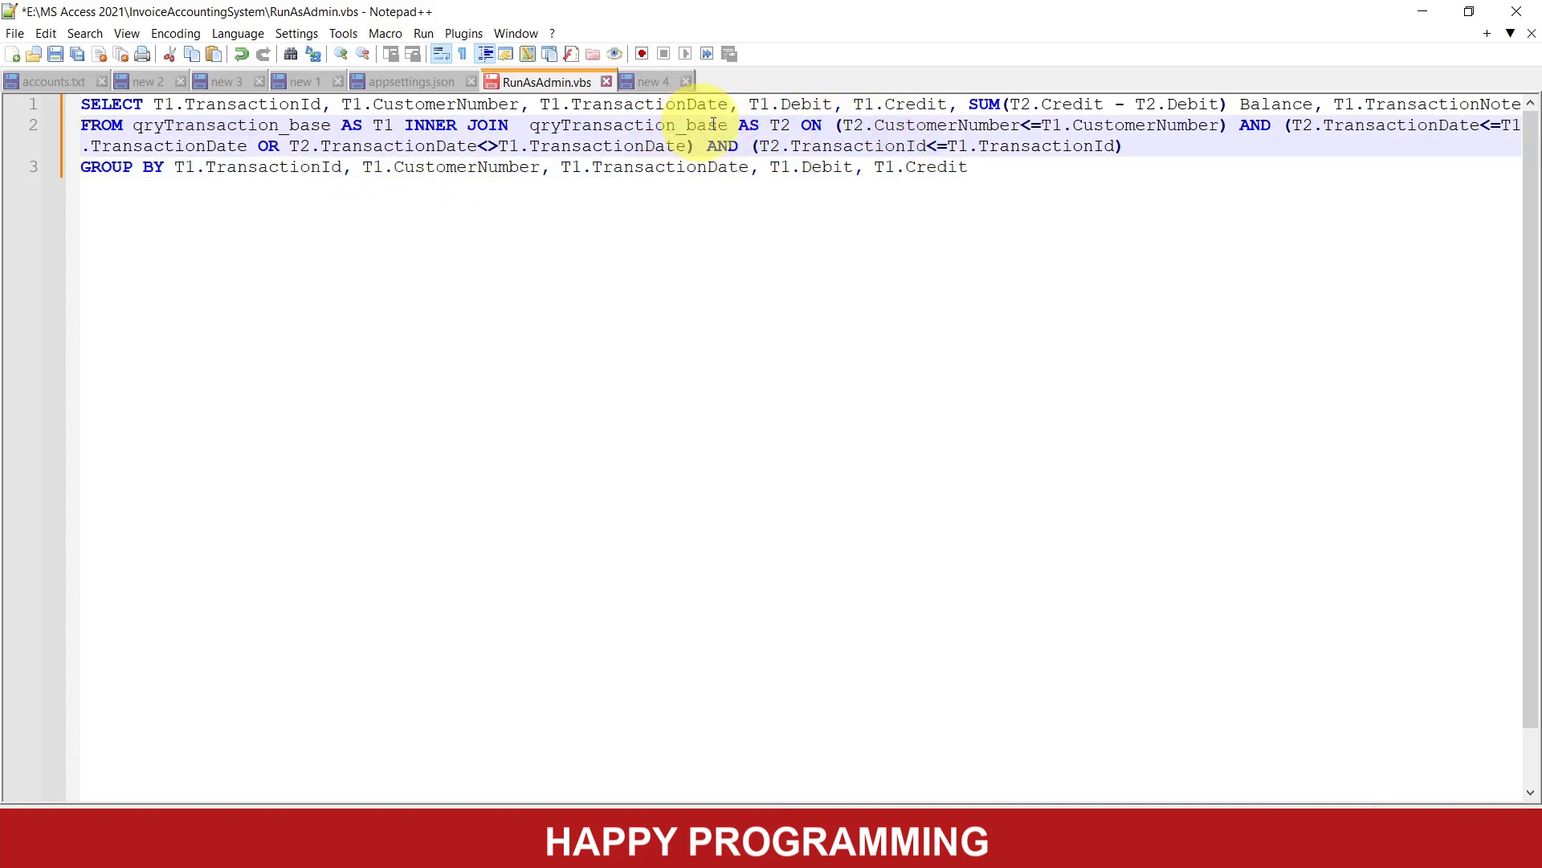
pyautogui.doubleClick(908, 124)
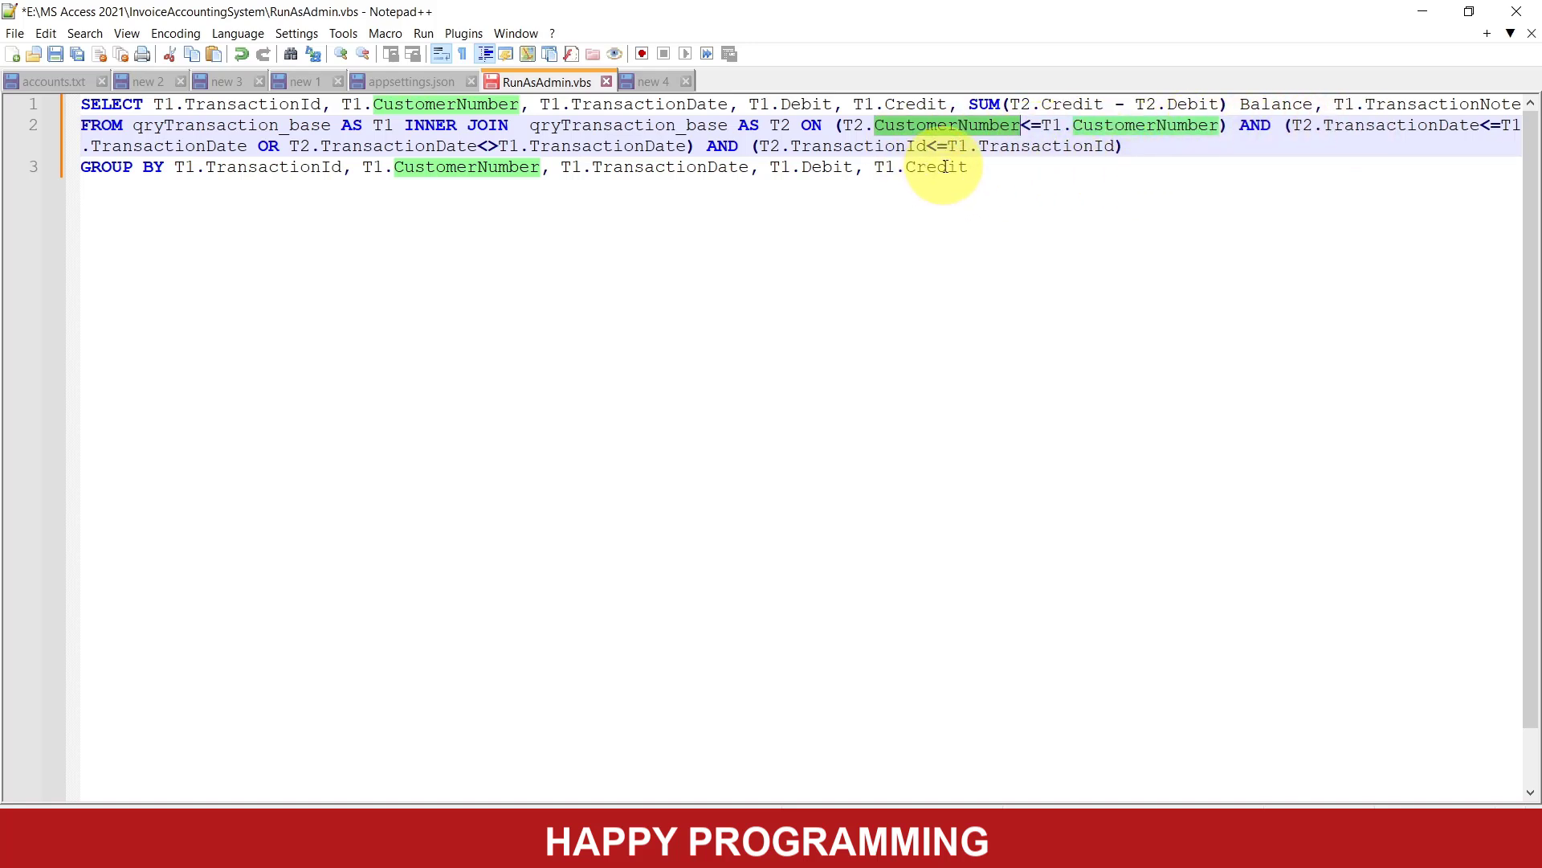
pyautogui.doubleClick(297, 105)
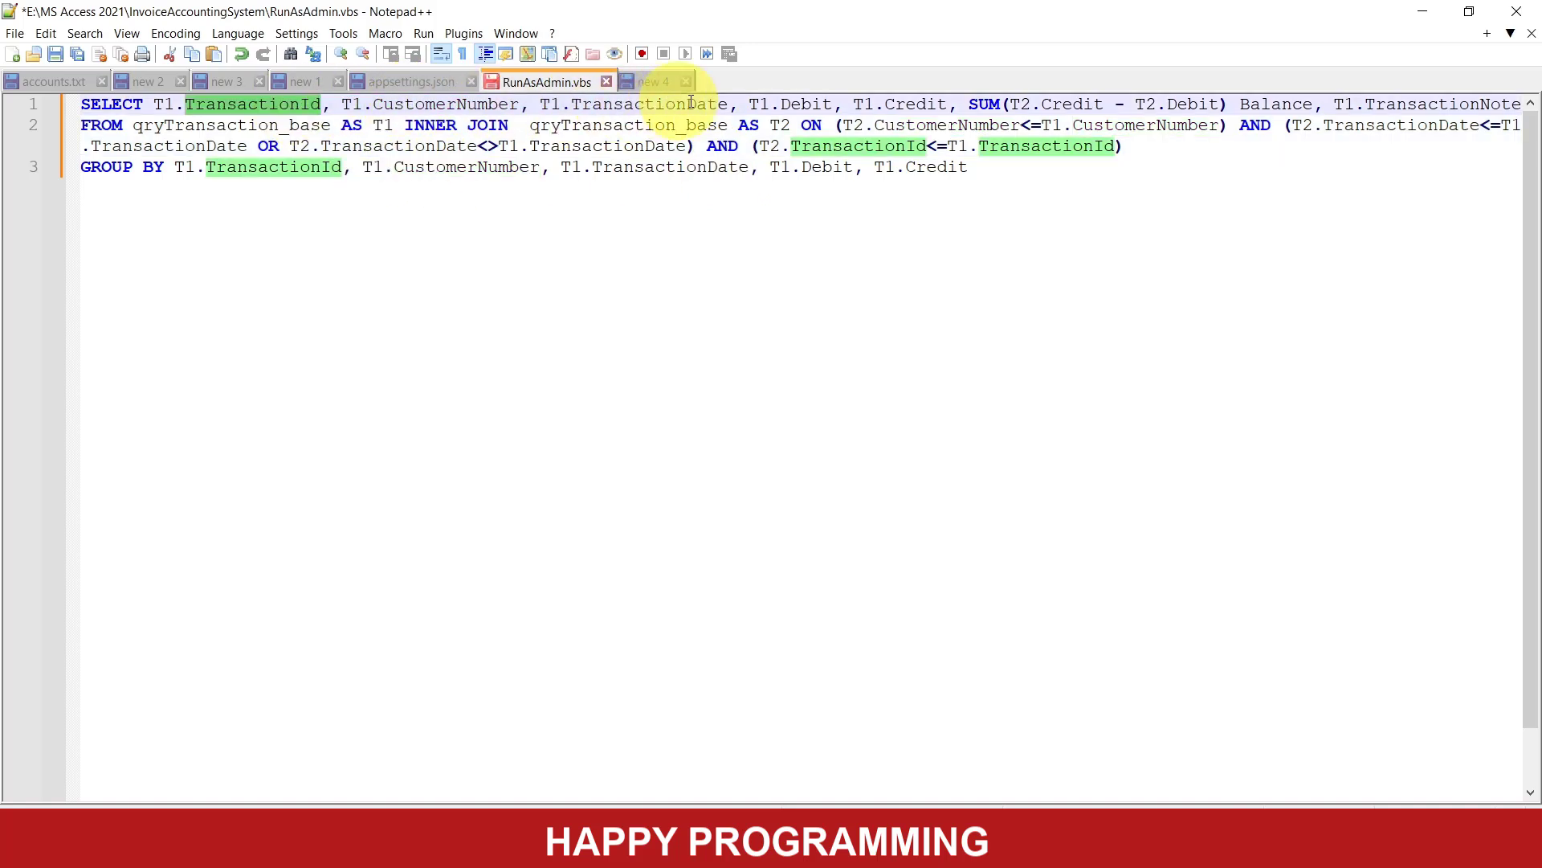
pyautogui.doubleClick(806, 104)
pyautogui.doubleClick(907, 104)
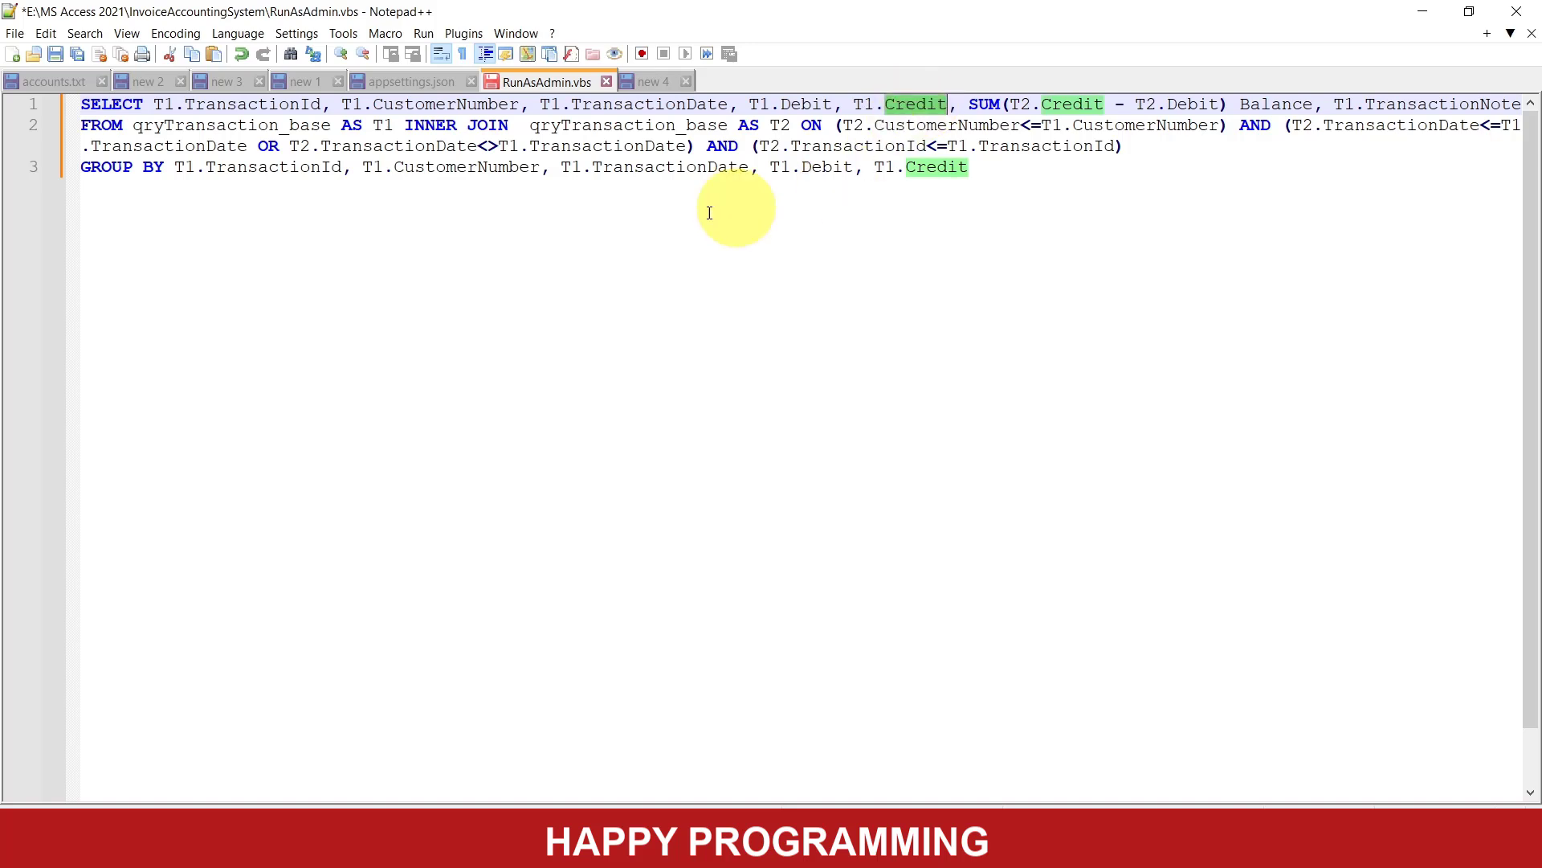
# Add an ORDER BY T1.TransactionDate line below GROUP BY, copying the field name from the grouping list.
pyautogui.click(1002, 166)
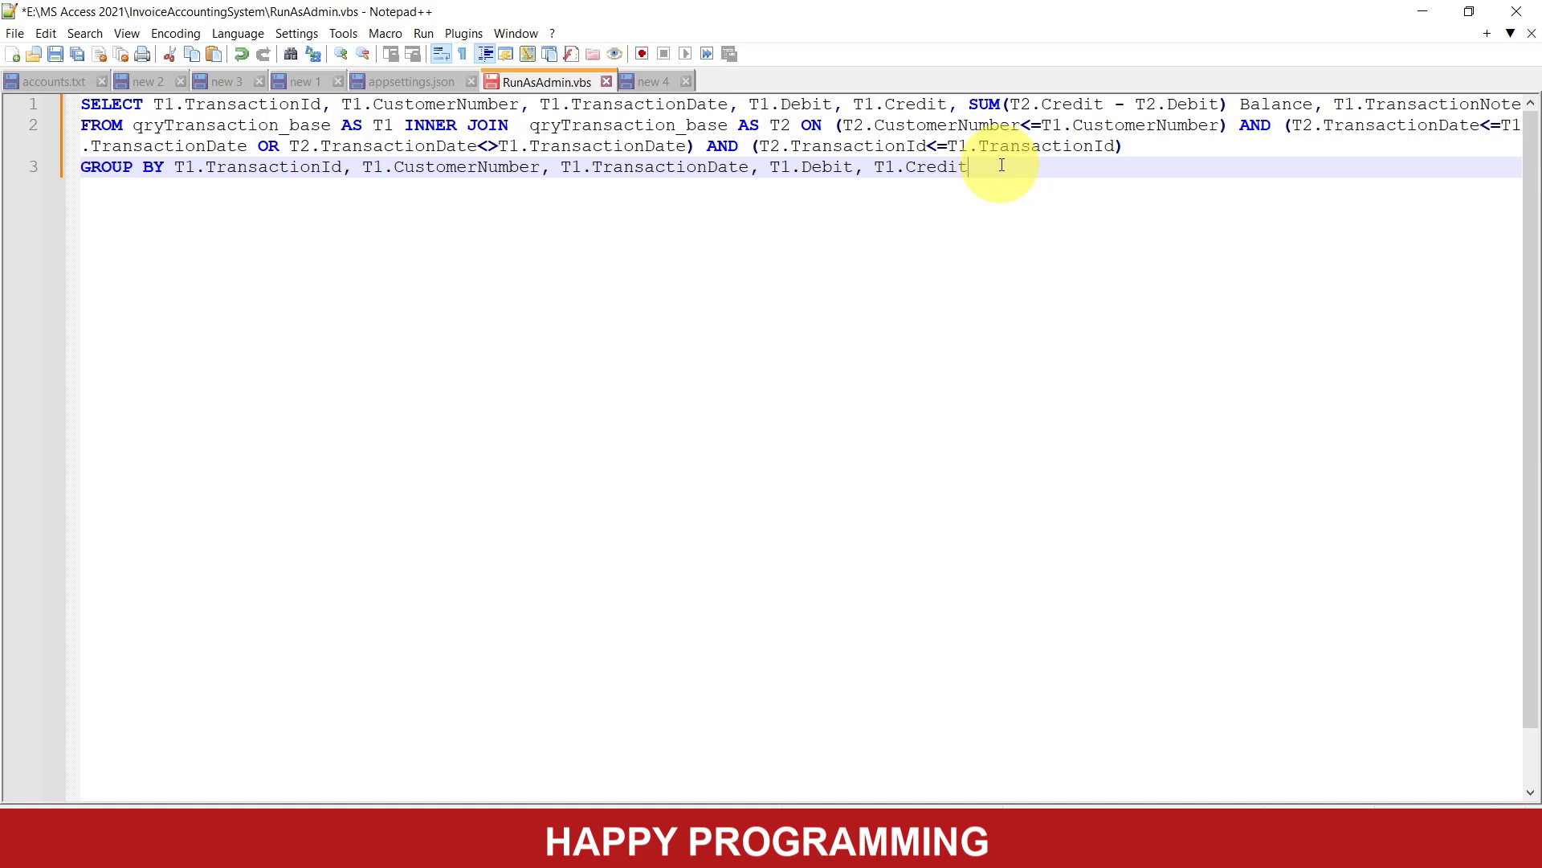
pyautogui.press('Return')
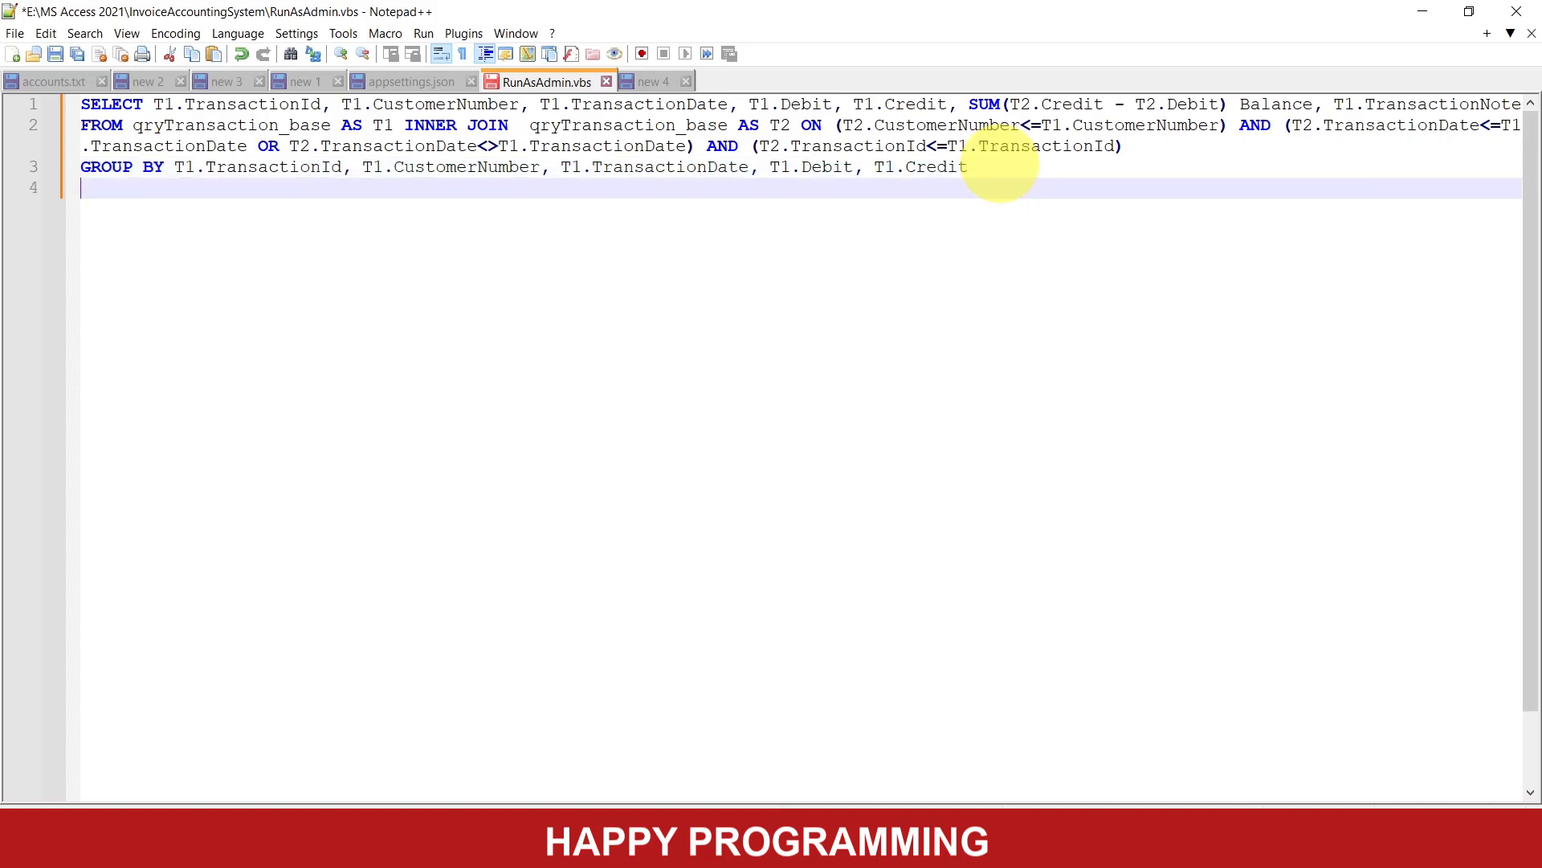
pyautogui.write('ORDER BY')
pyautogui.moveTo(562, 166); pyautogui.dragTo(748, 166)
pyautogui.hotkey('ctrl', 'c')
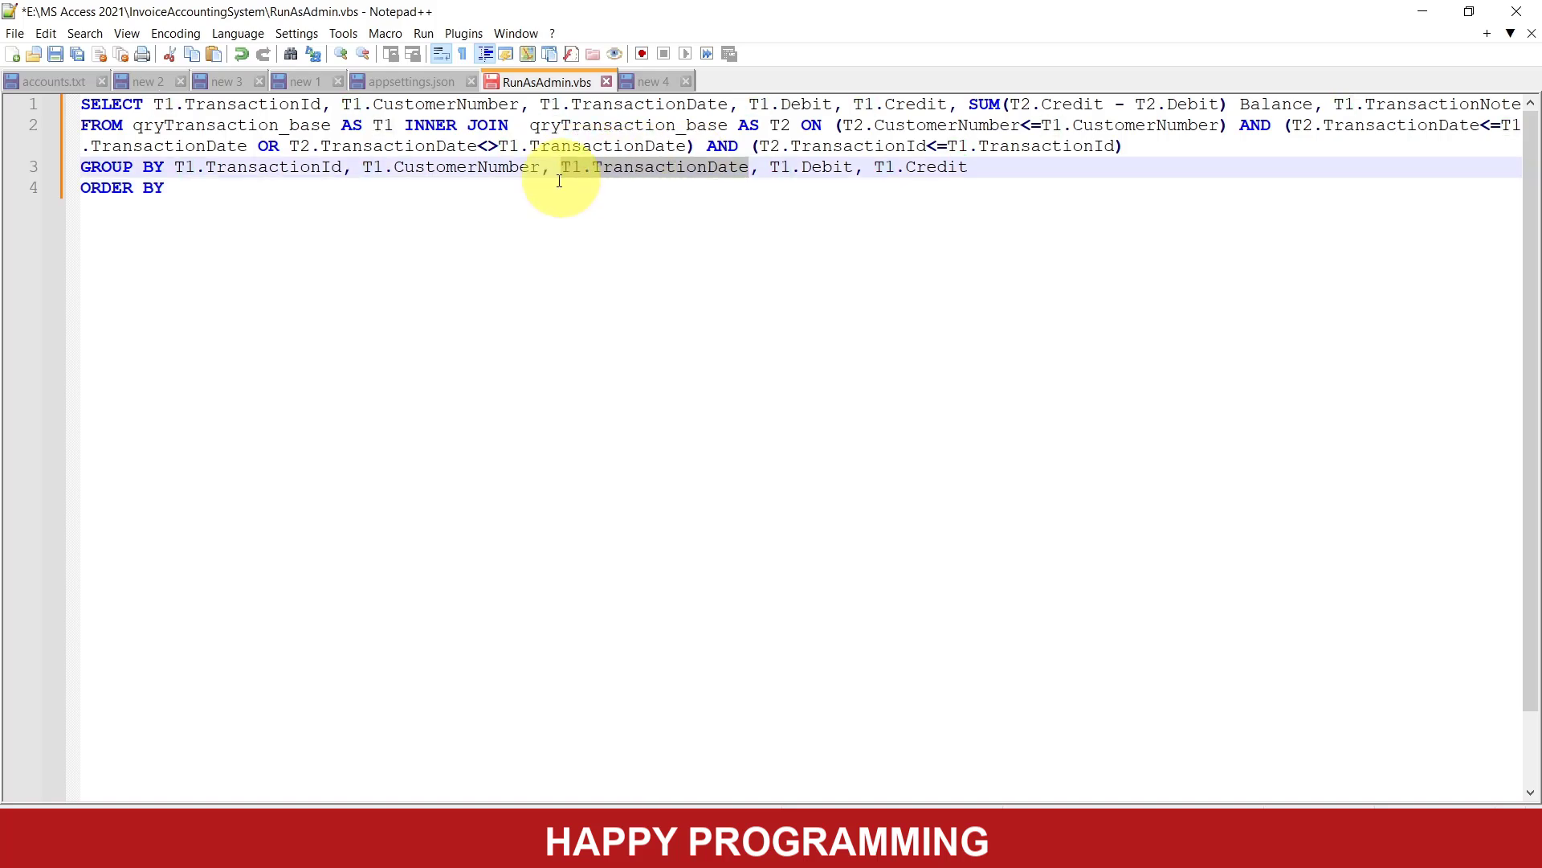
pyautogui.click(534, 190)
pyautogui.hotkey('ctrl', 'v')
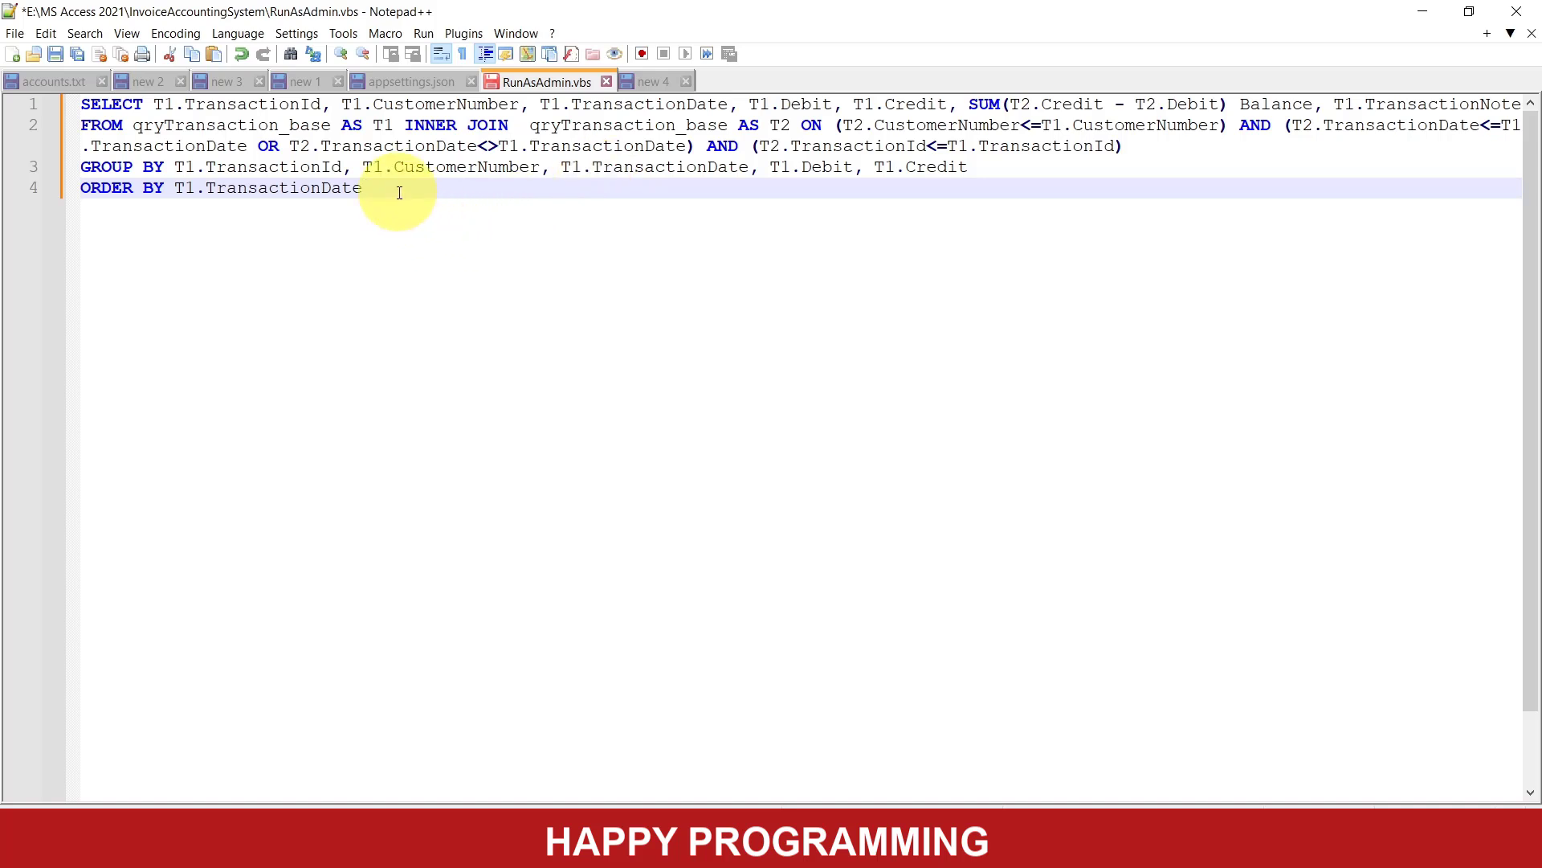
# Copy the whole SQL statement and switch to Access, replacing the existing SQL in Query1 with it.
pyautogui.moveTo(399, 190); pyautogui.dragTo(58, 109)
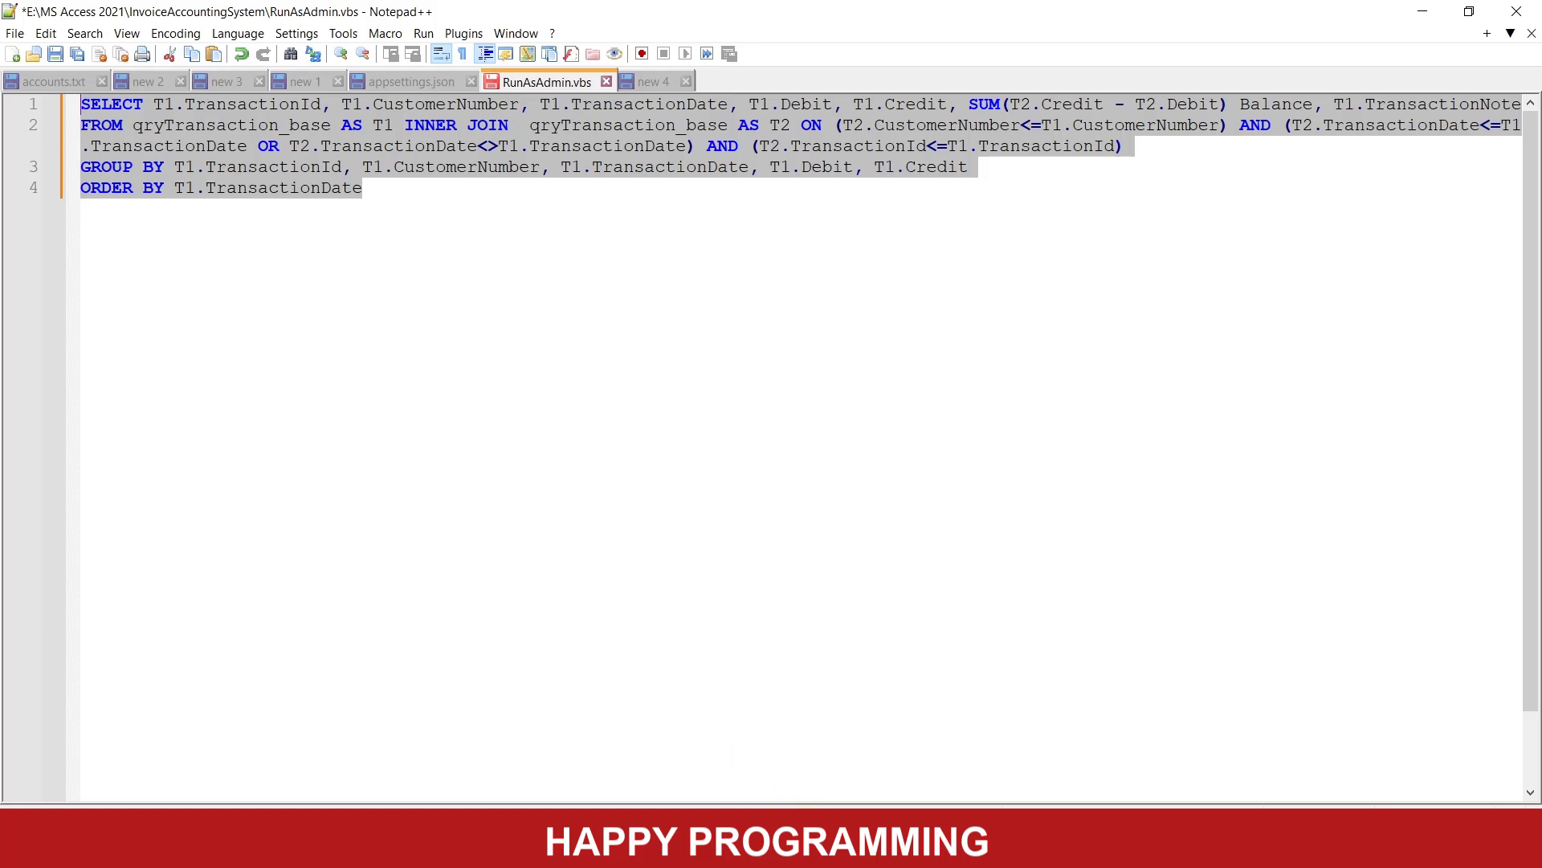
pyautogui.click(808, 850)
pyautogui.click(723, 770)
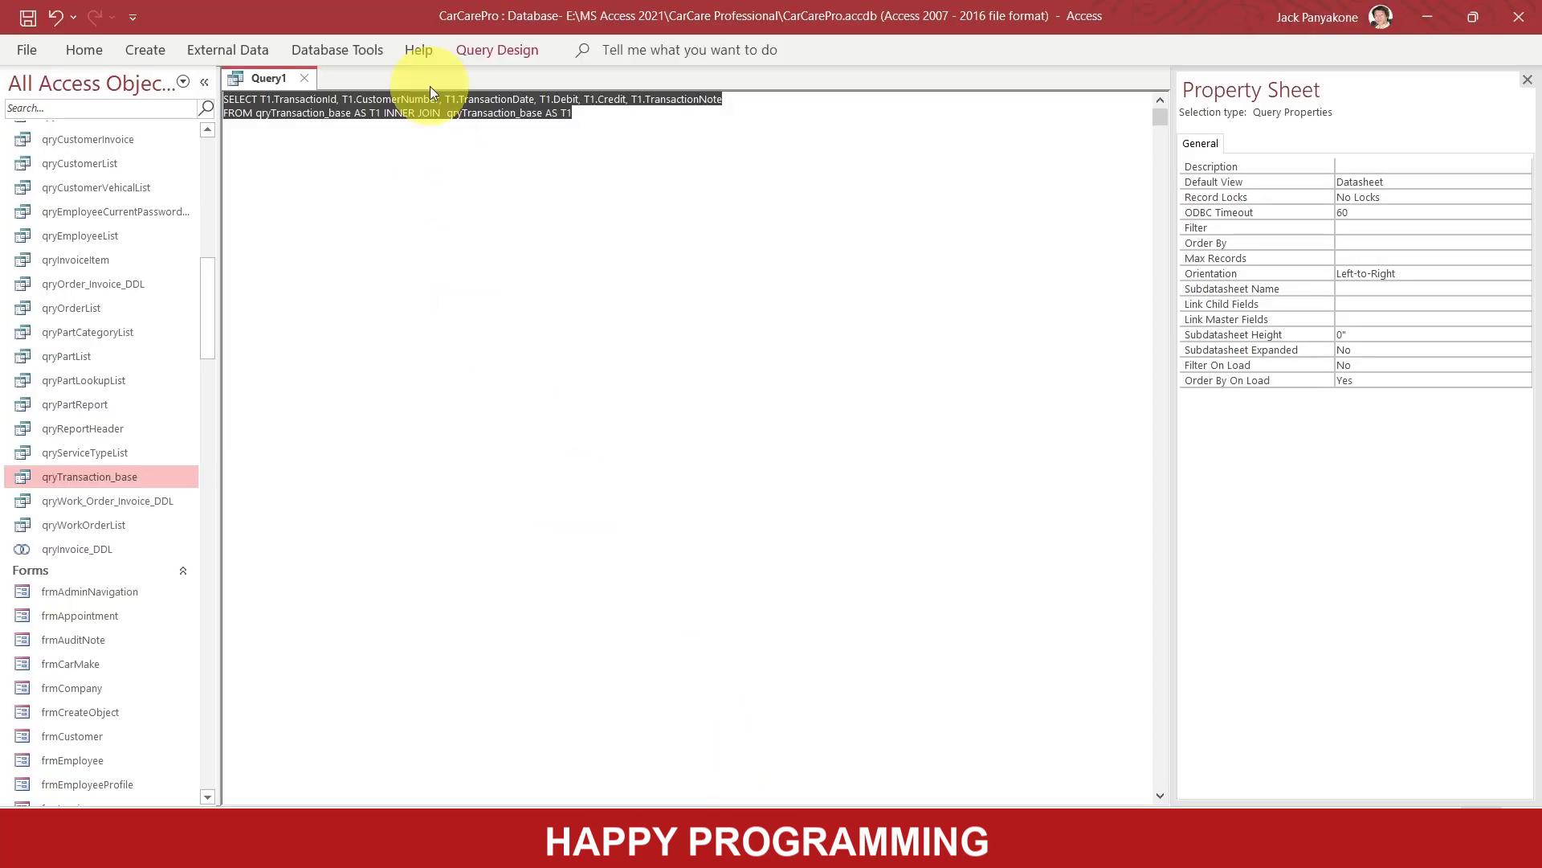
pyautogui.click(420, 189)
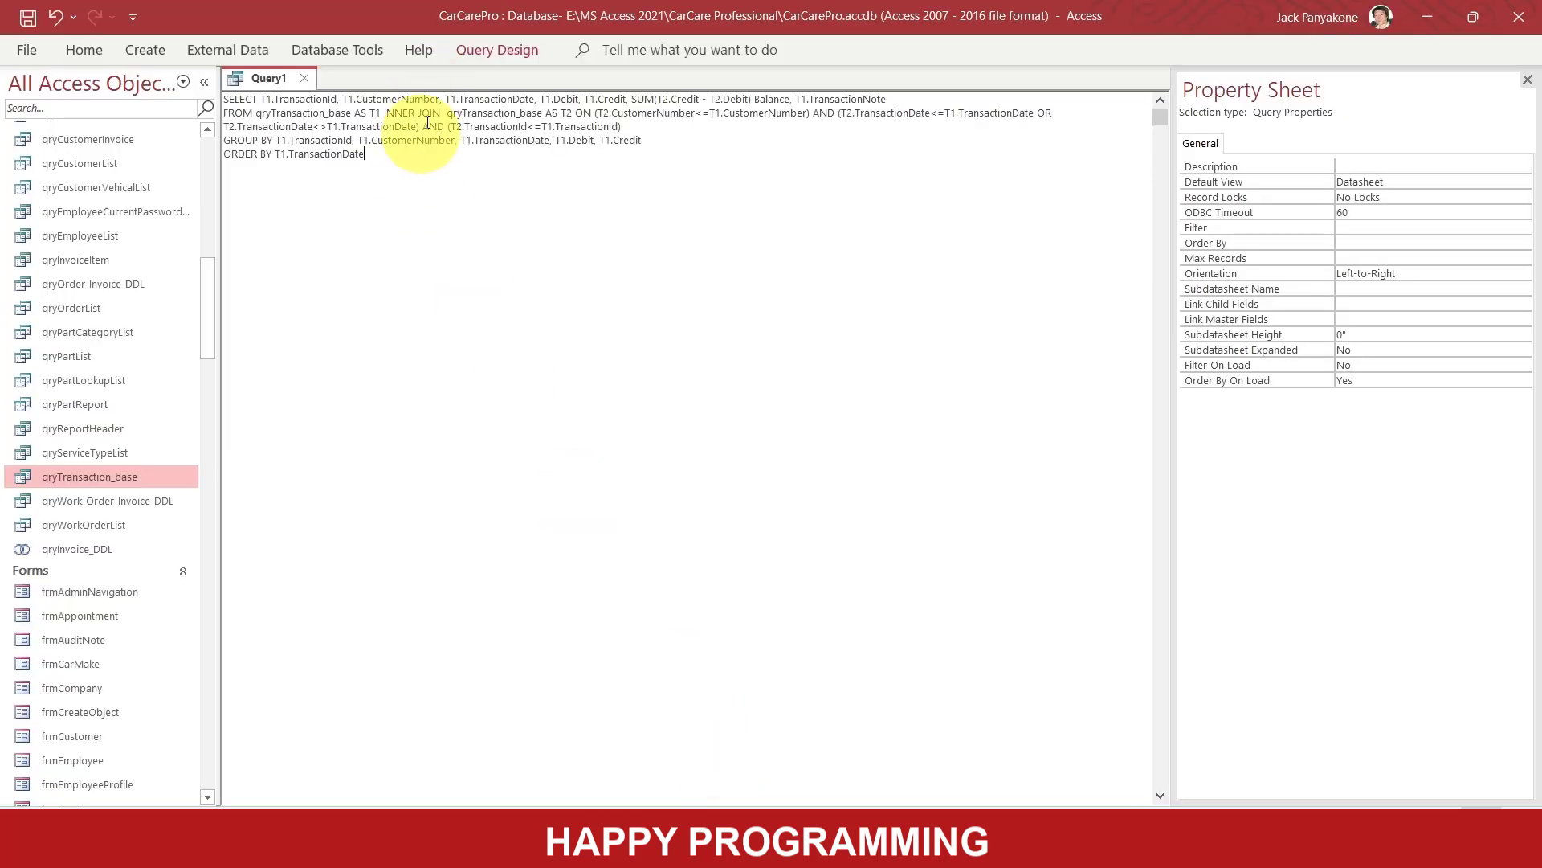
# Try to run Query1 with the pasted SQL statement.
pyautogui.click(499, 55)
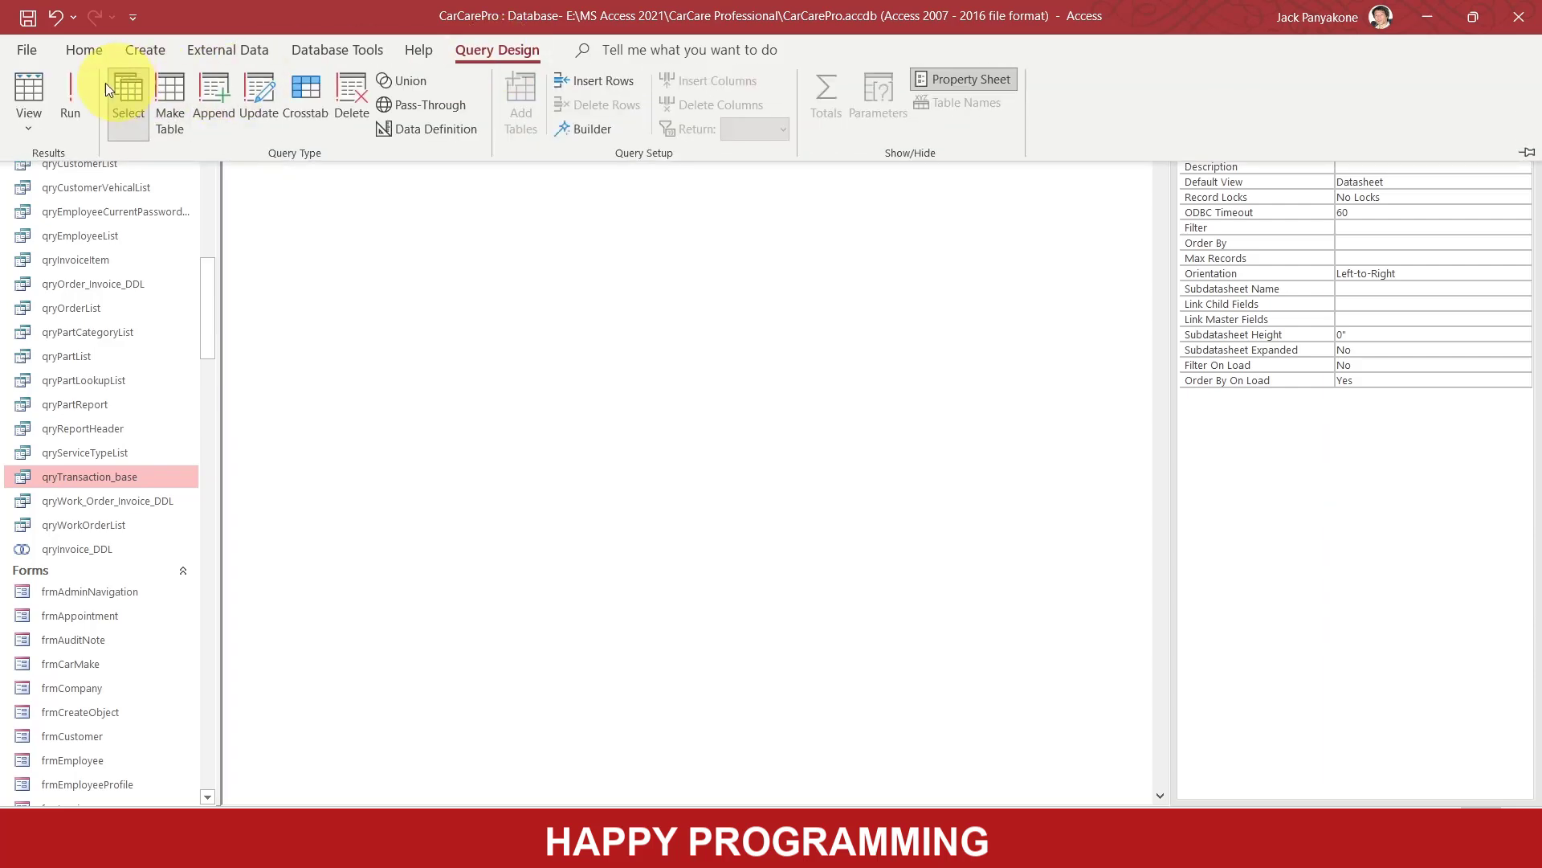
pyautogui.click(75, 84)
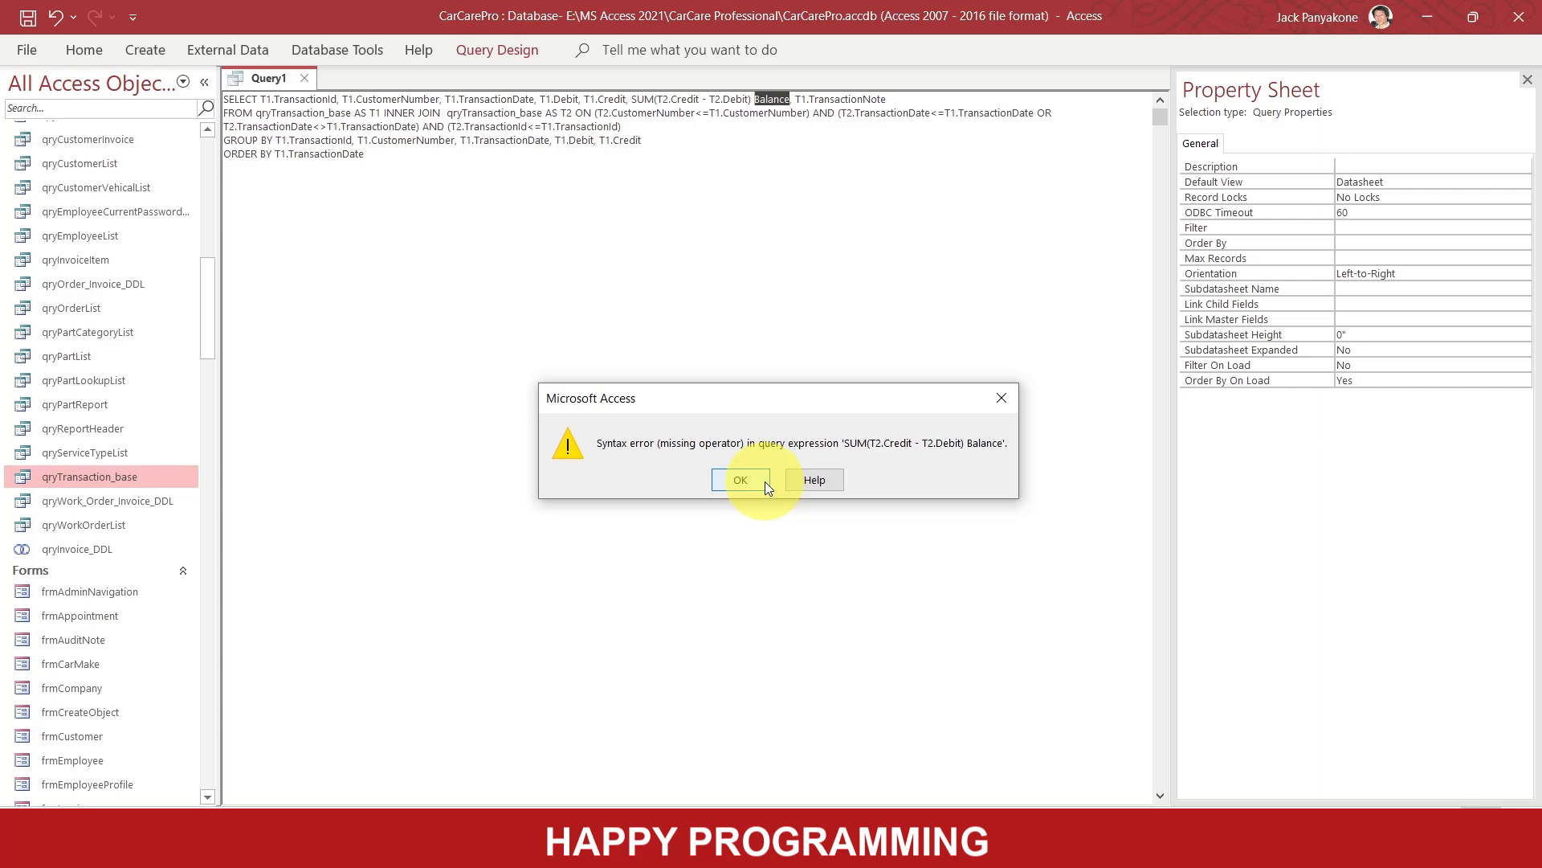
pyautogui.click(765, 480)
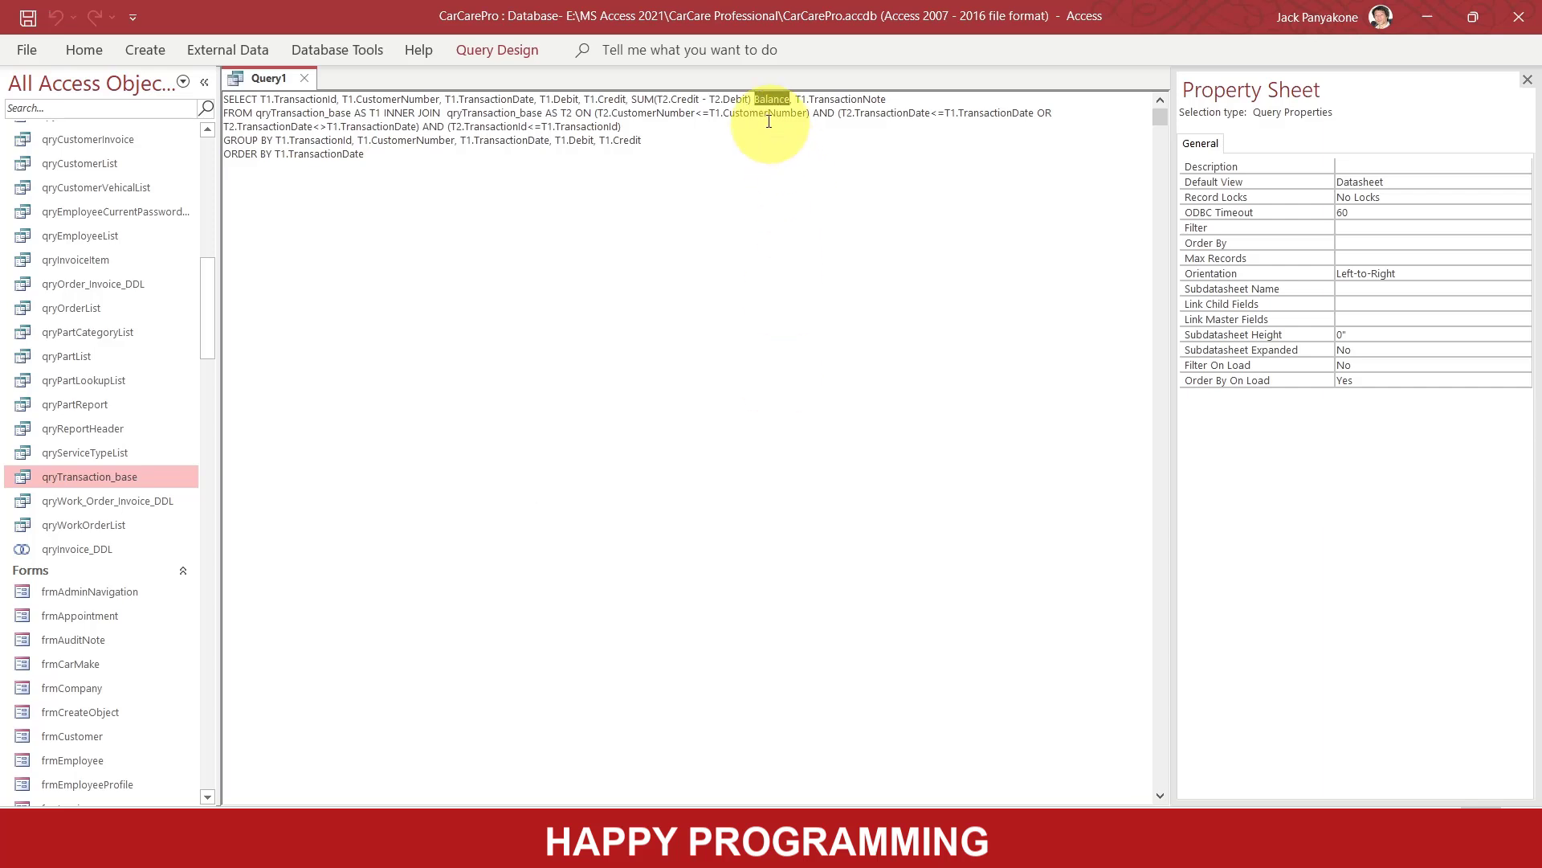
# Switch to Notepad++ and insert the keyword AS between SUM(T2.Credit - T2.Debit) and Balance.
pyautogui.click(753, 99)
pyautogui.moveTo(816, 835)
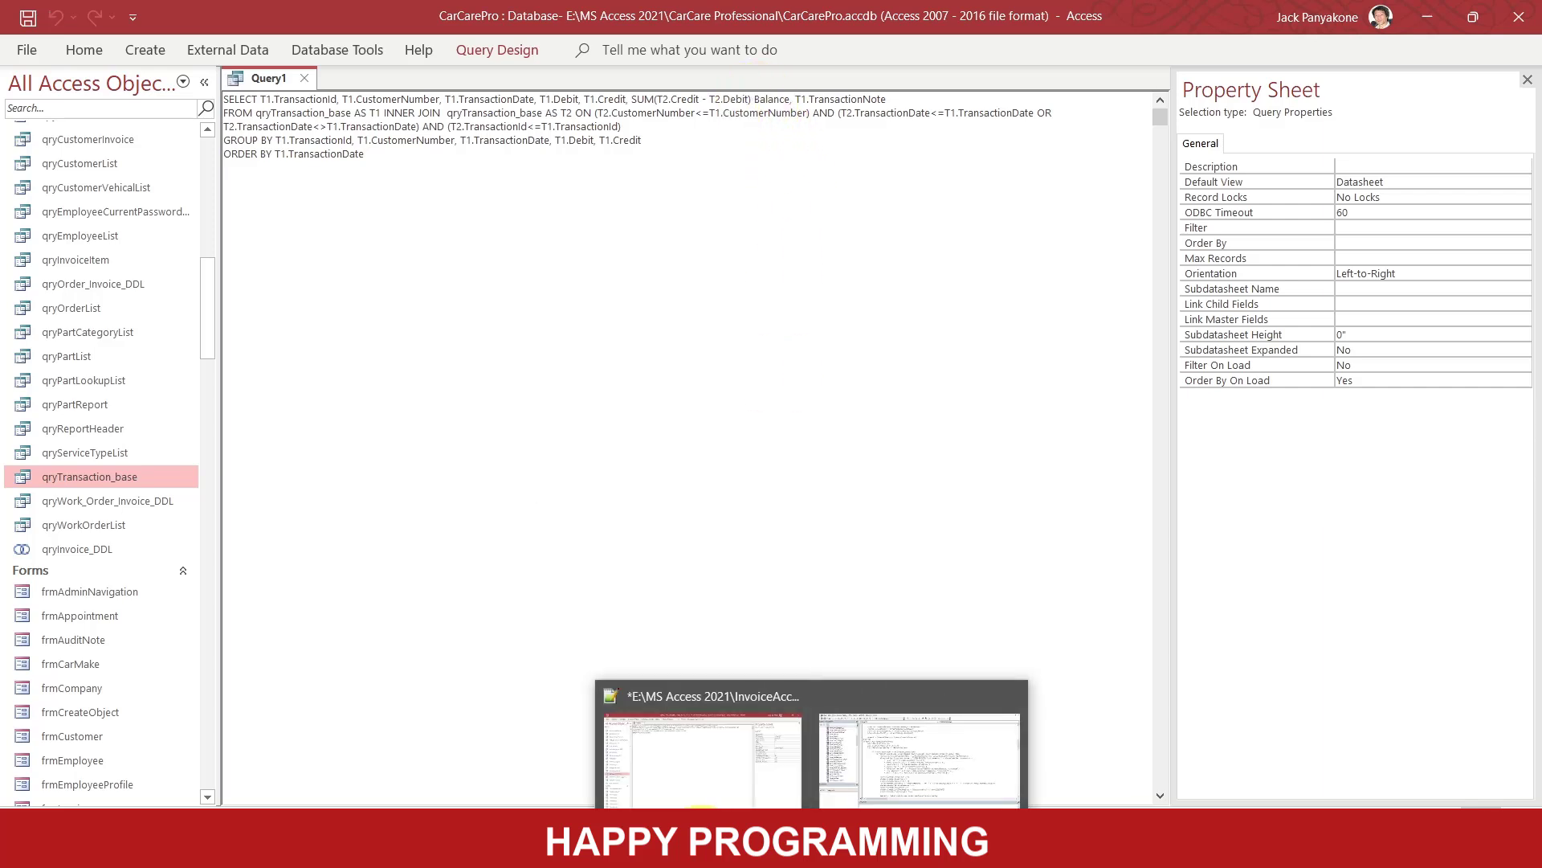
pyautogui.click(740, 743)
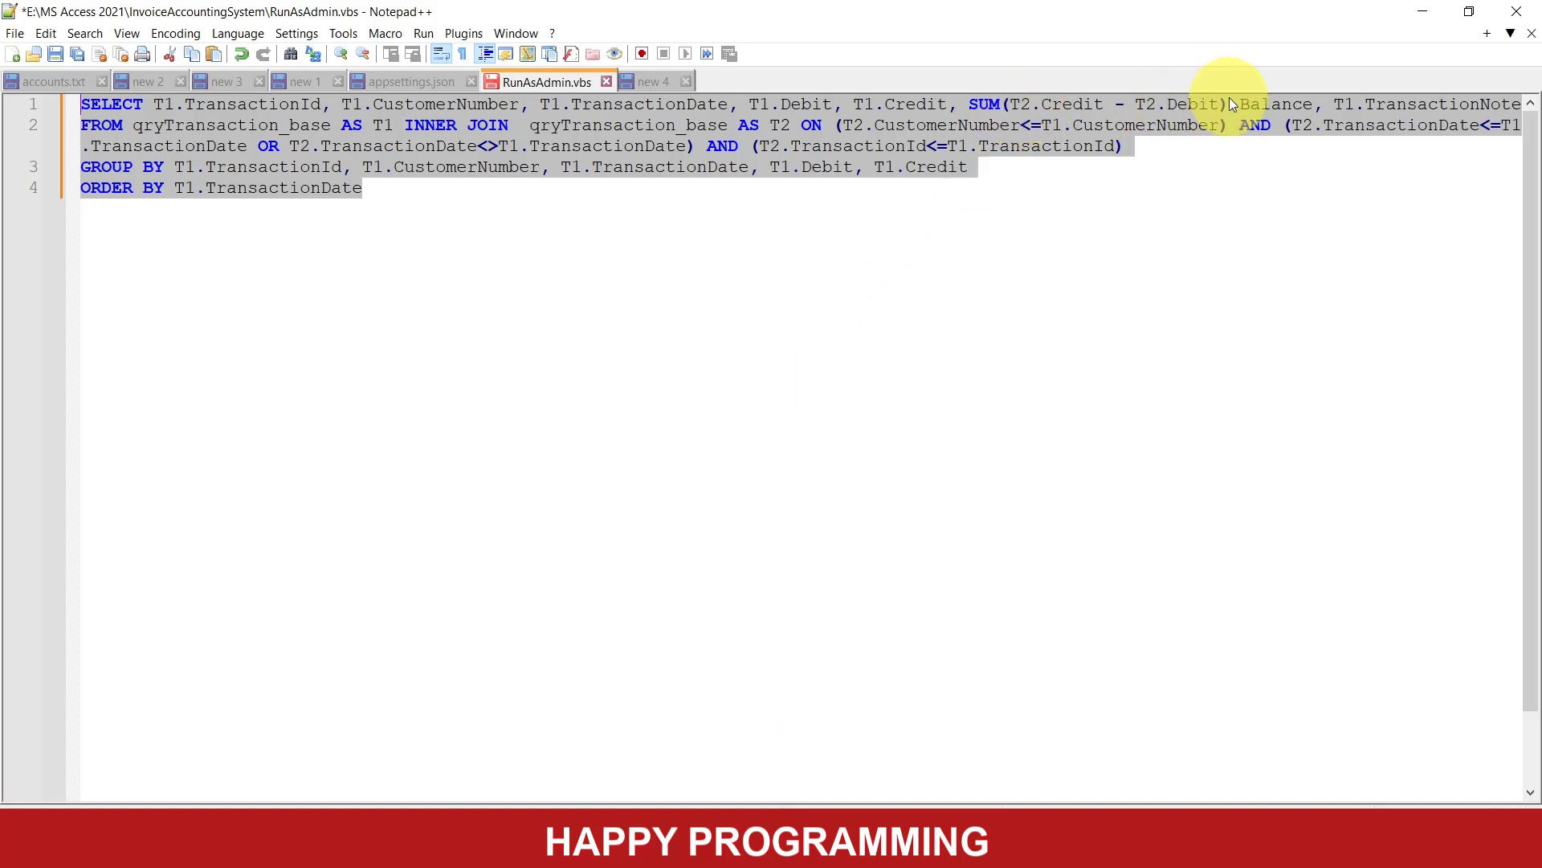
pyautogui.click(1243, 100)
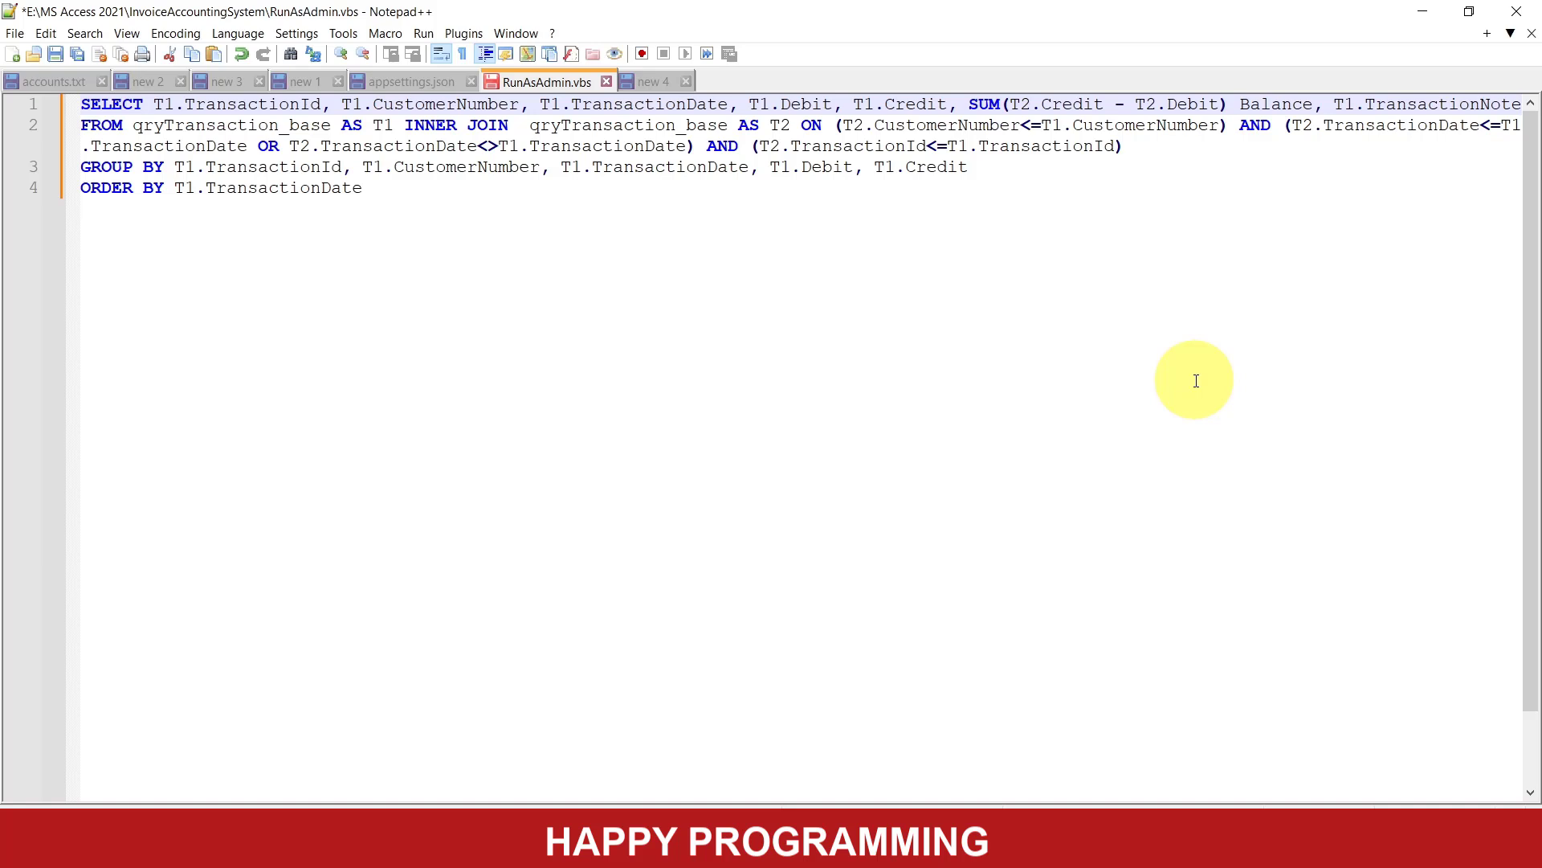
pyautogui.write('AS')
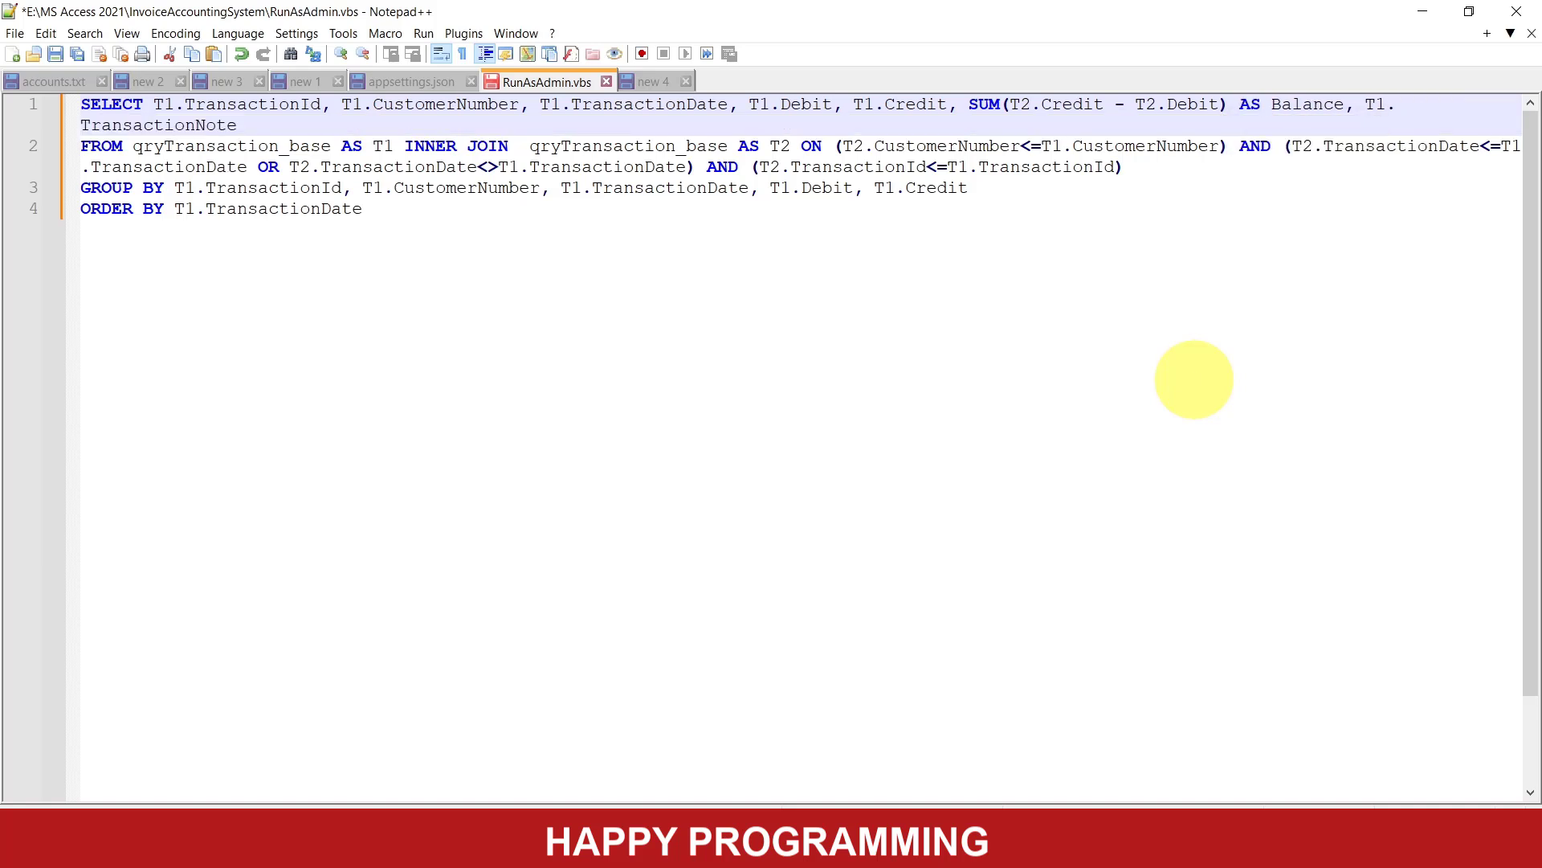
# Switch to Access and insert the keyword AS before Balance in Query1's SQL statement.
pyautogui.doubleClick(1250, 104)
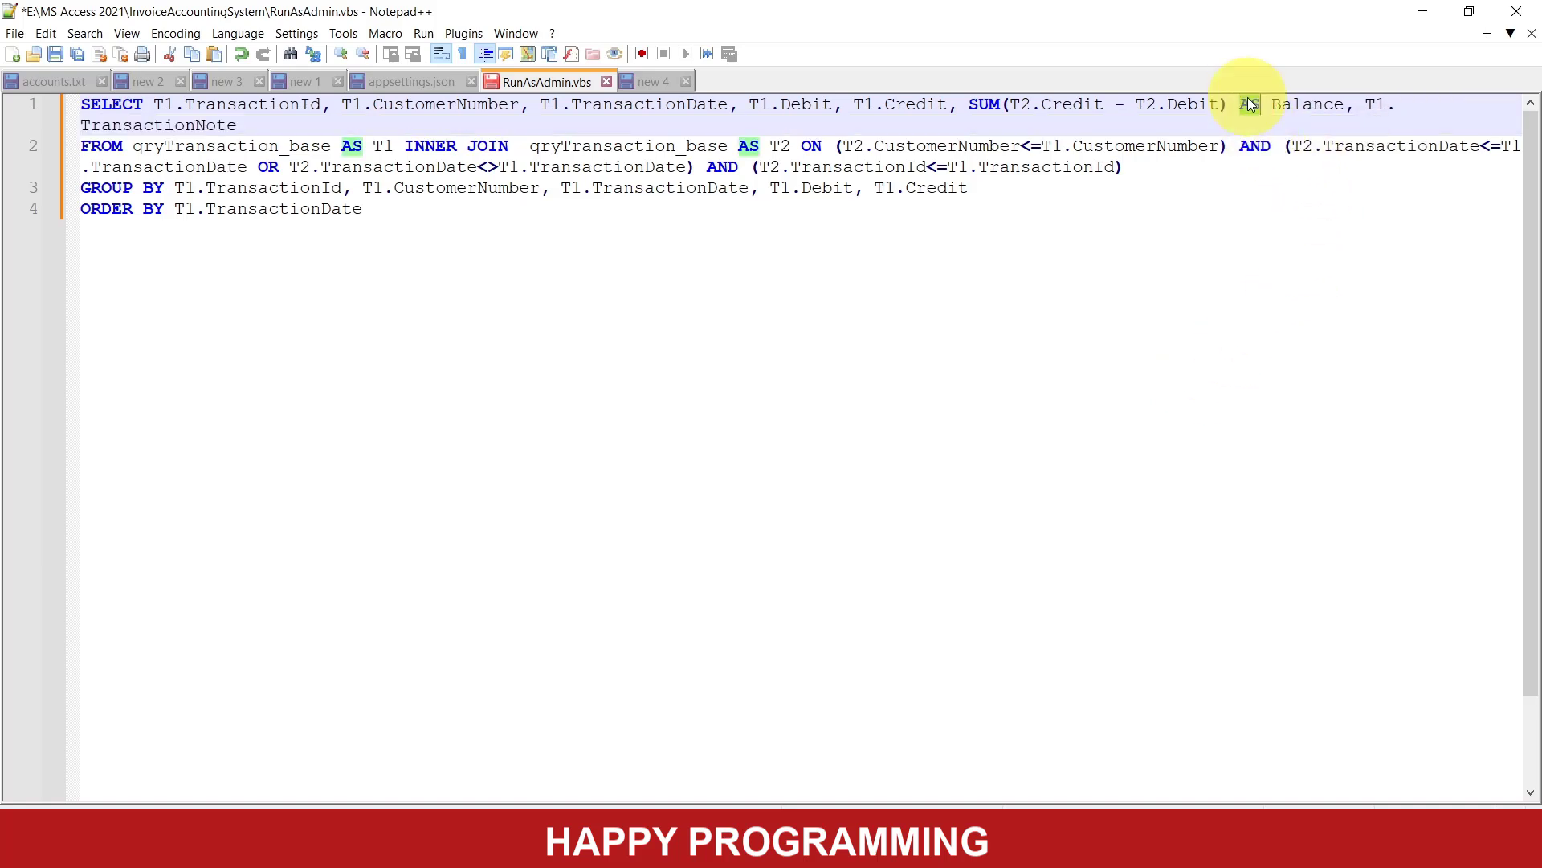
pyautogui.click(805, 850)
pyautogui.click(788, 759)
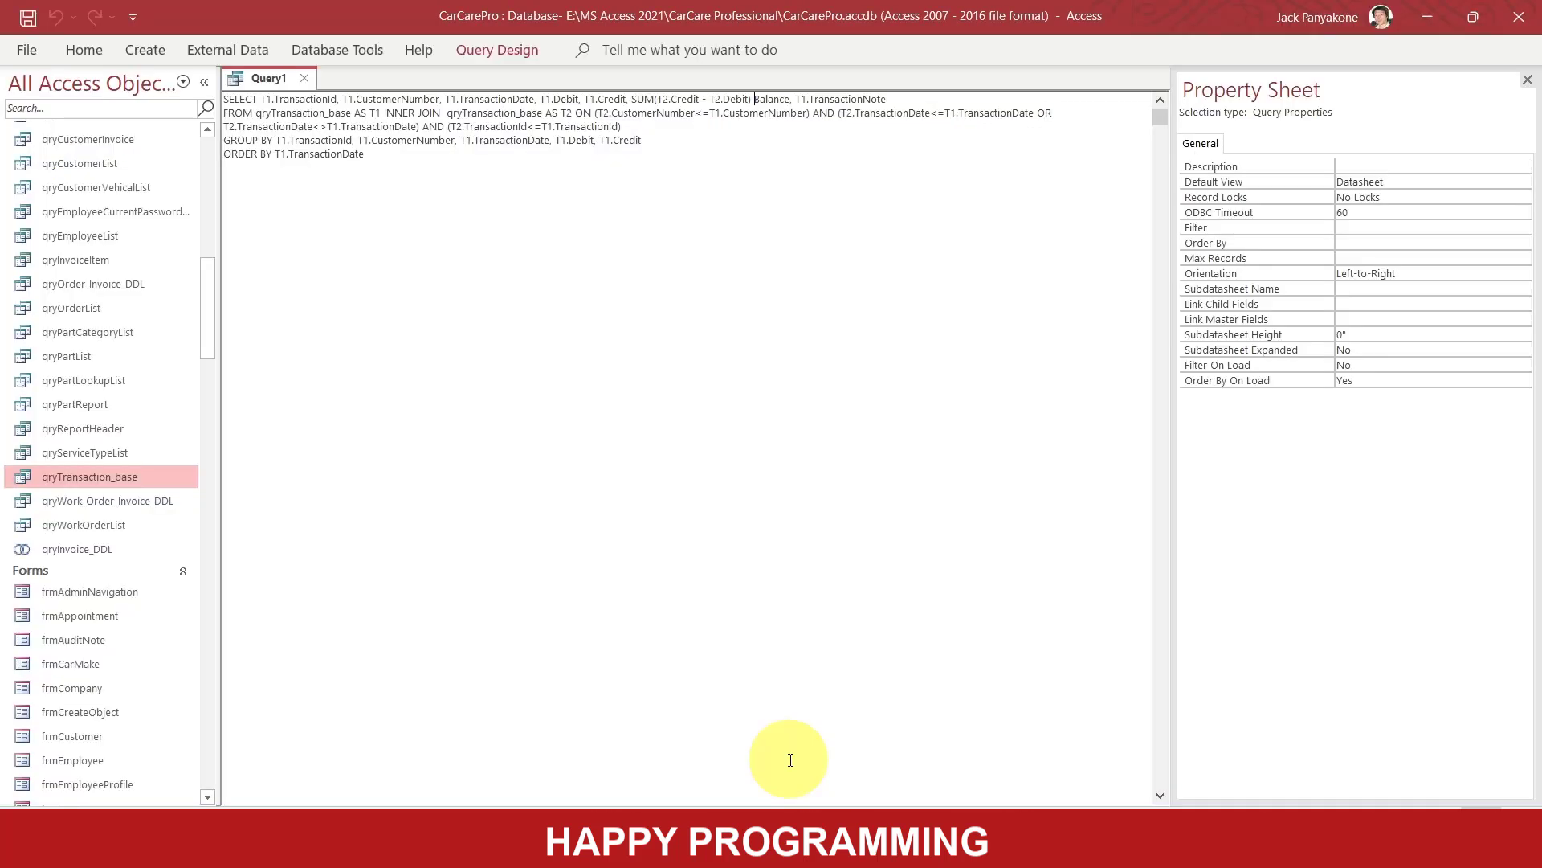
pyautogui.write('AS')
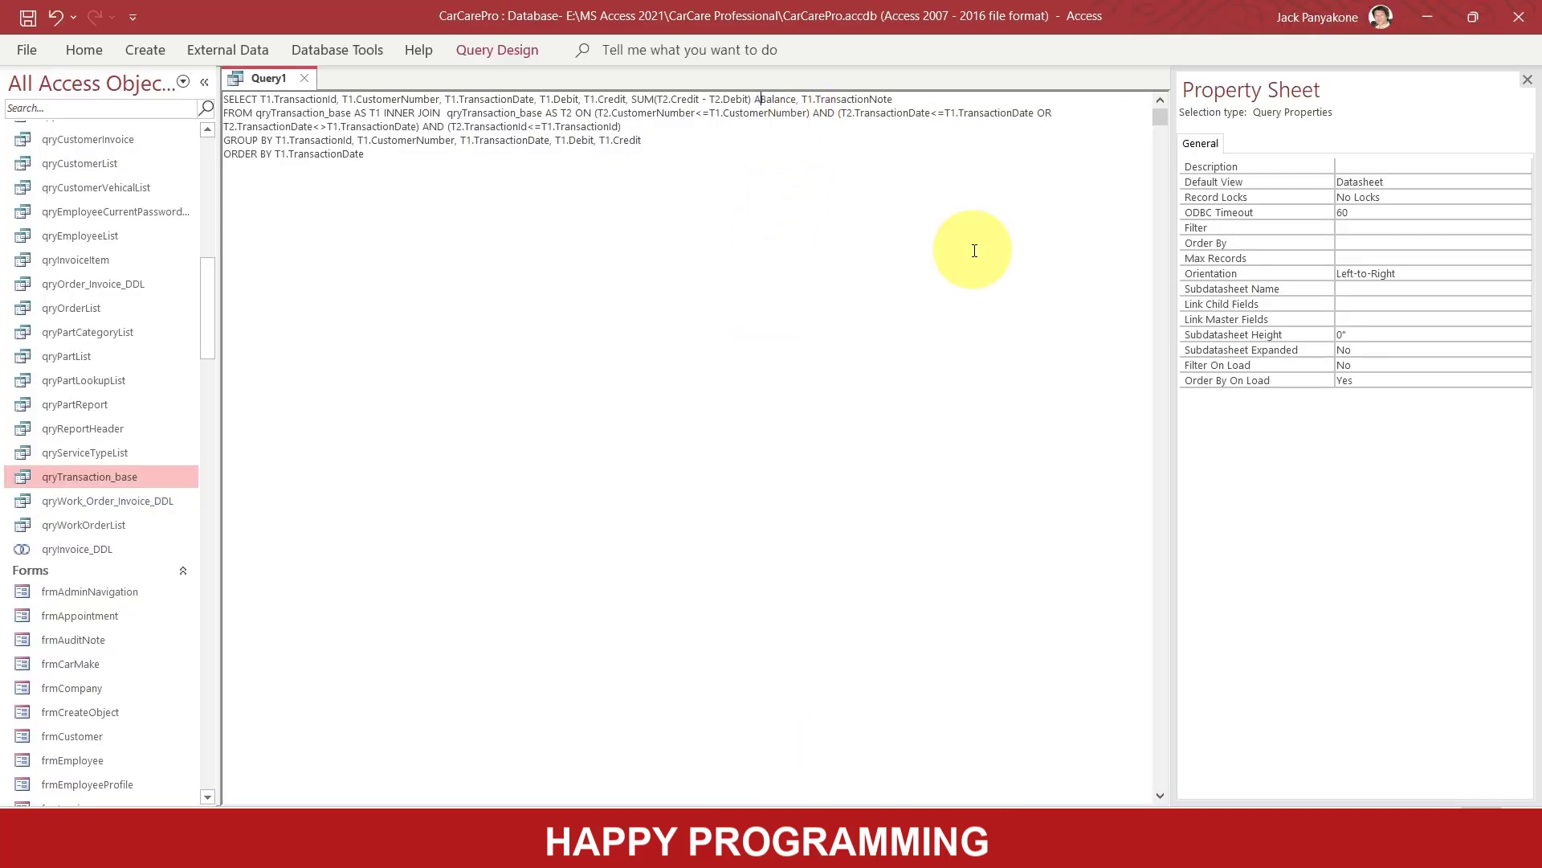
# Try to run Query1 with the AS Balance alias in its SQL statement.
pyautogui.click(522, 53)
pyautogui.click(56, 85)
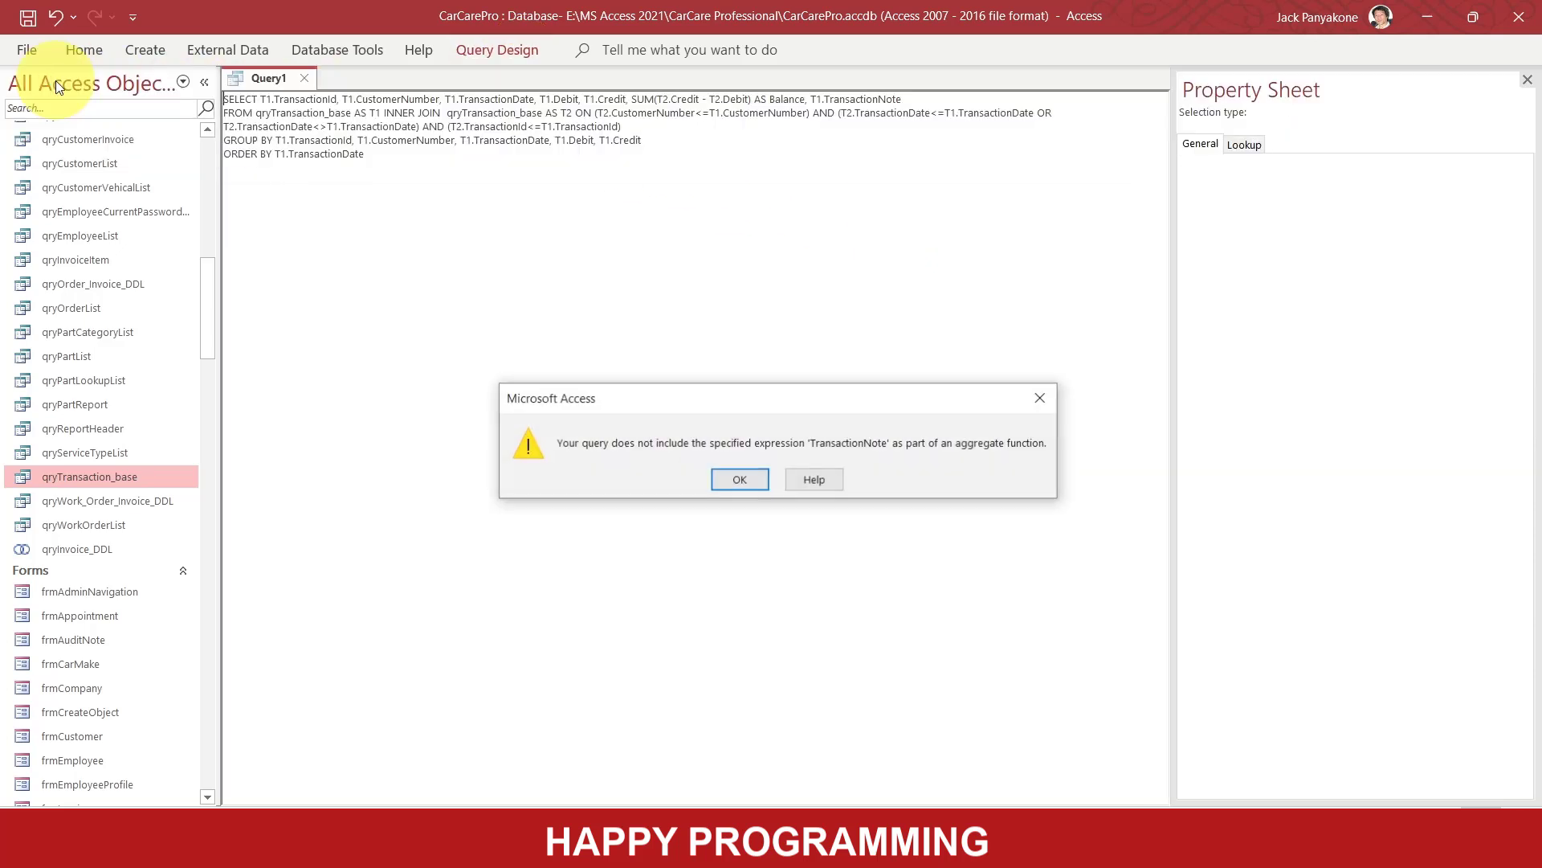
pyautogui.click(737, 482)
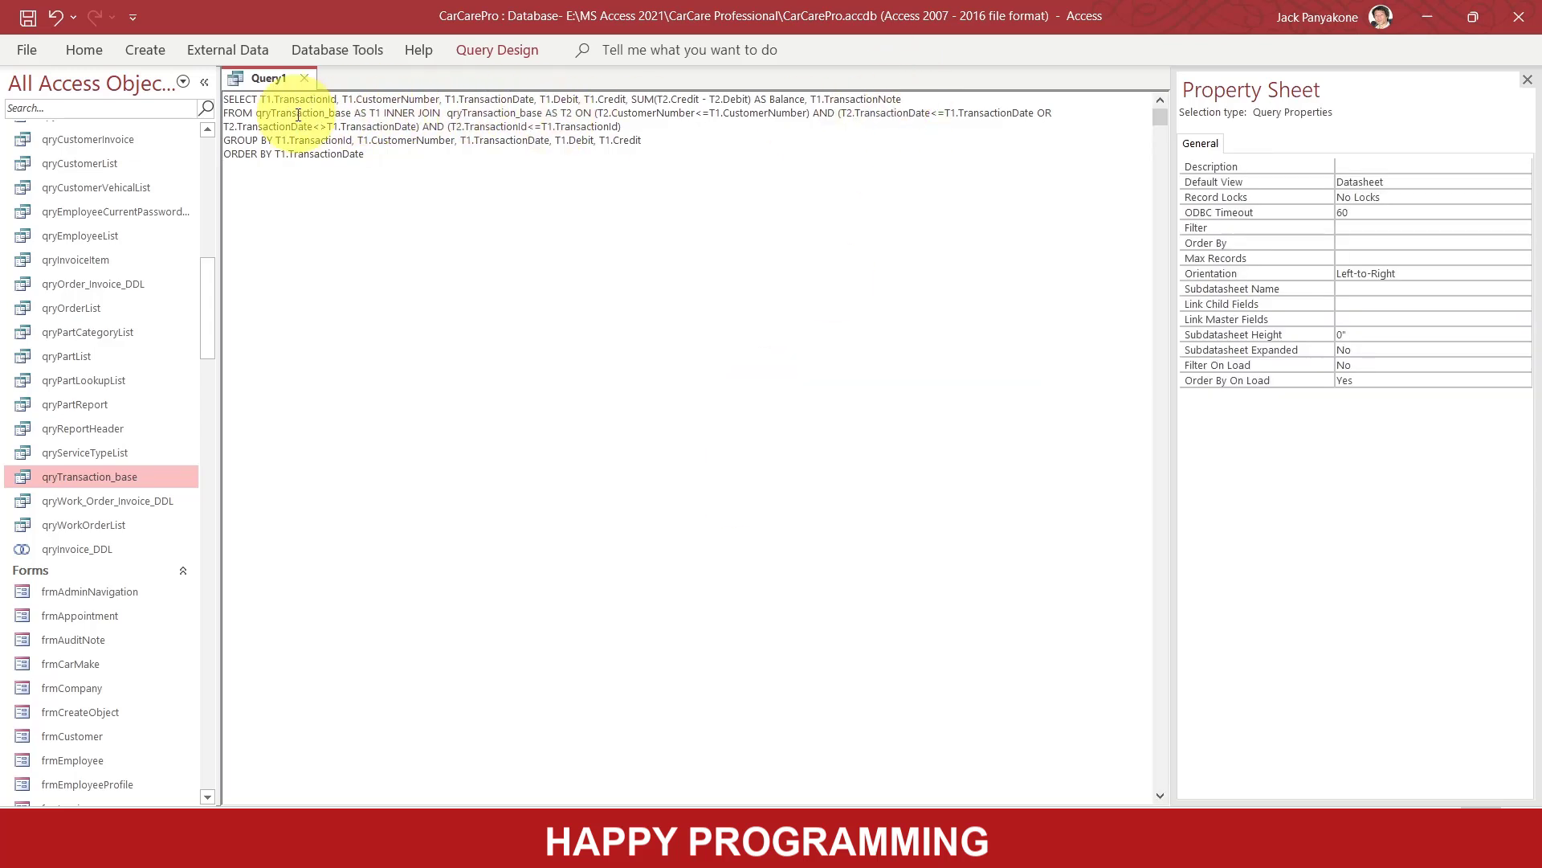
# Switch to Notepad++ and append T1.TransactionNote to the end of the GROUP BY list, copying it from the SELECT line.
pyautogui.doubleClick(868, 100)
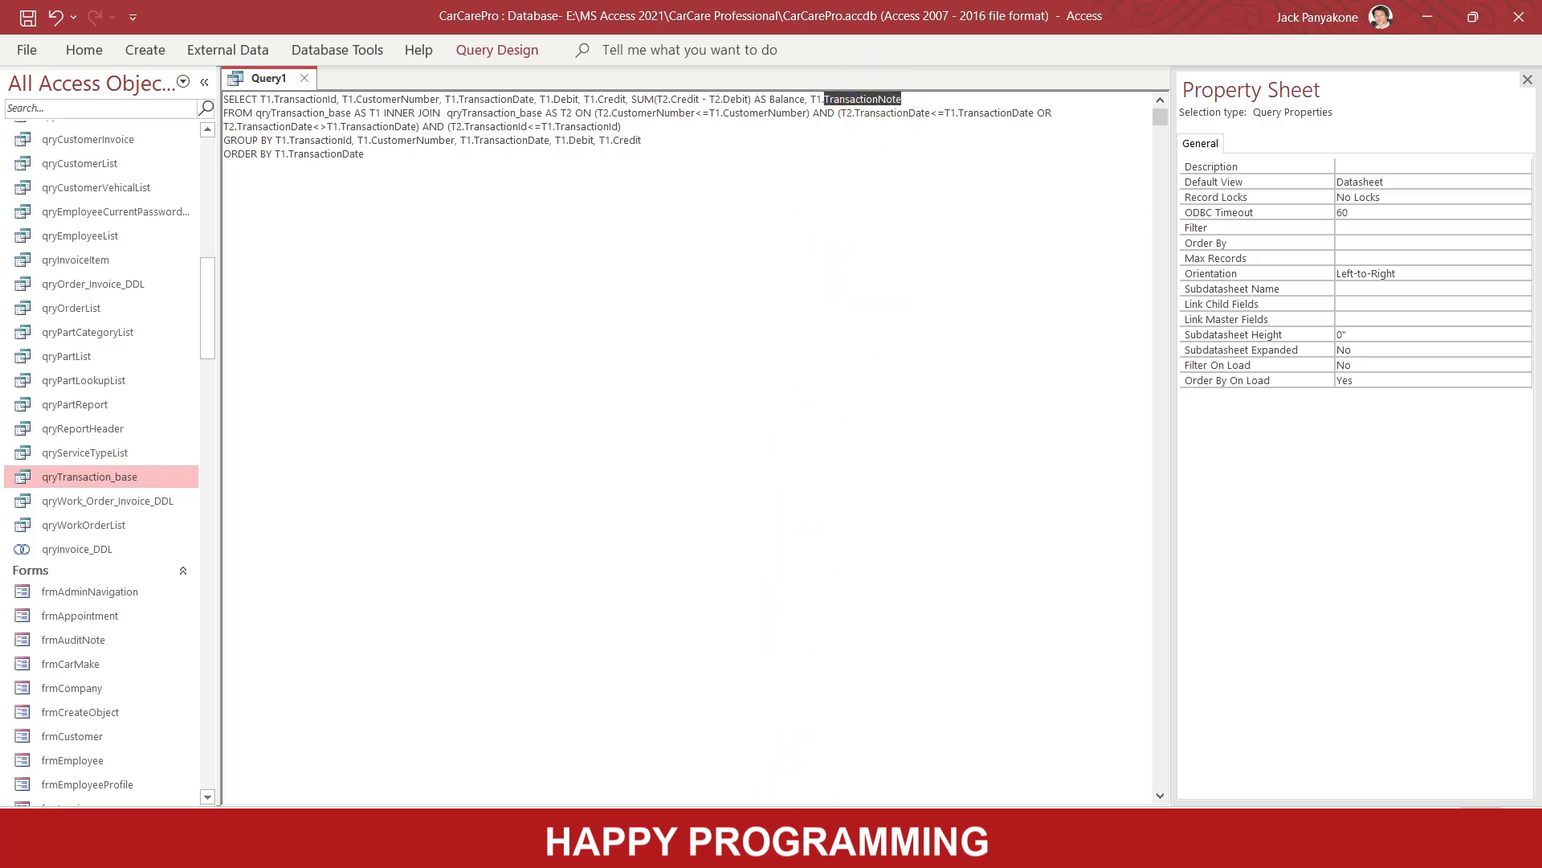
pyautogui.click(726, 845)
pyautogui.click(1035, 354)
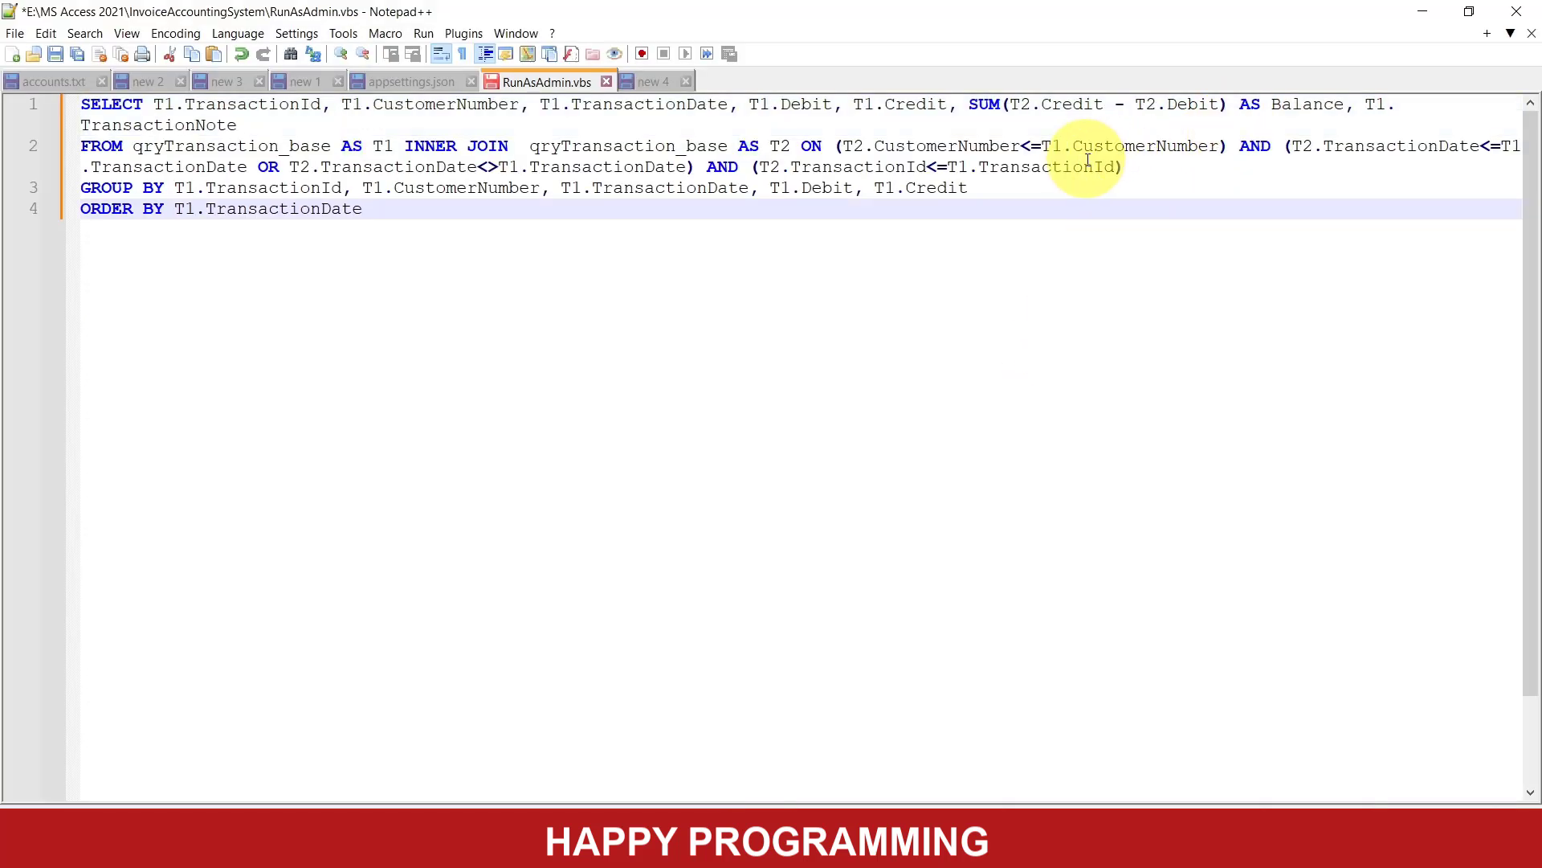
pyautogui.moveTo(241, 125); pyautogui.dragTo(57, 129)
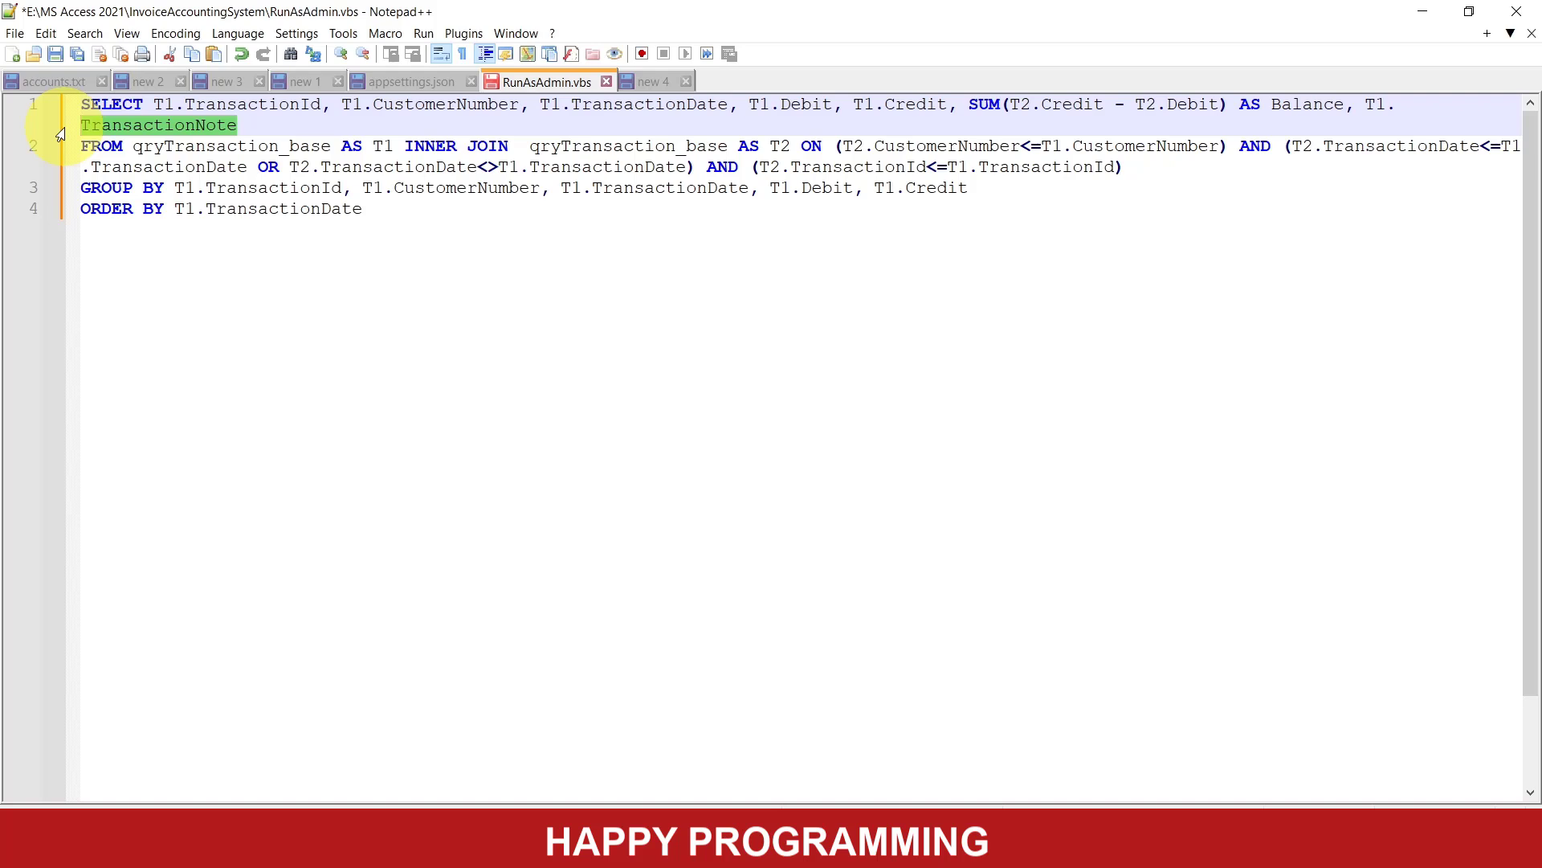
pyautogui.moveTo(901, 124); pyautogui.dragTo(1366, 104)
pyautogui.hotkey('ctrl', 'c')
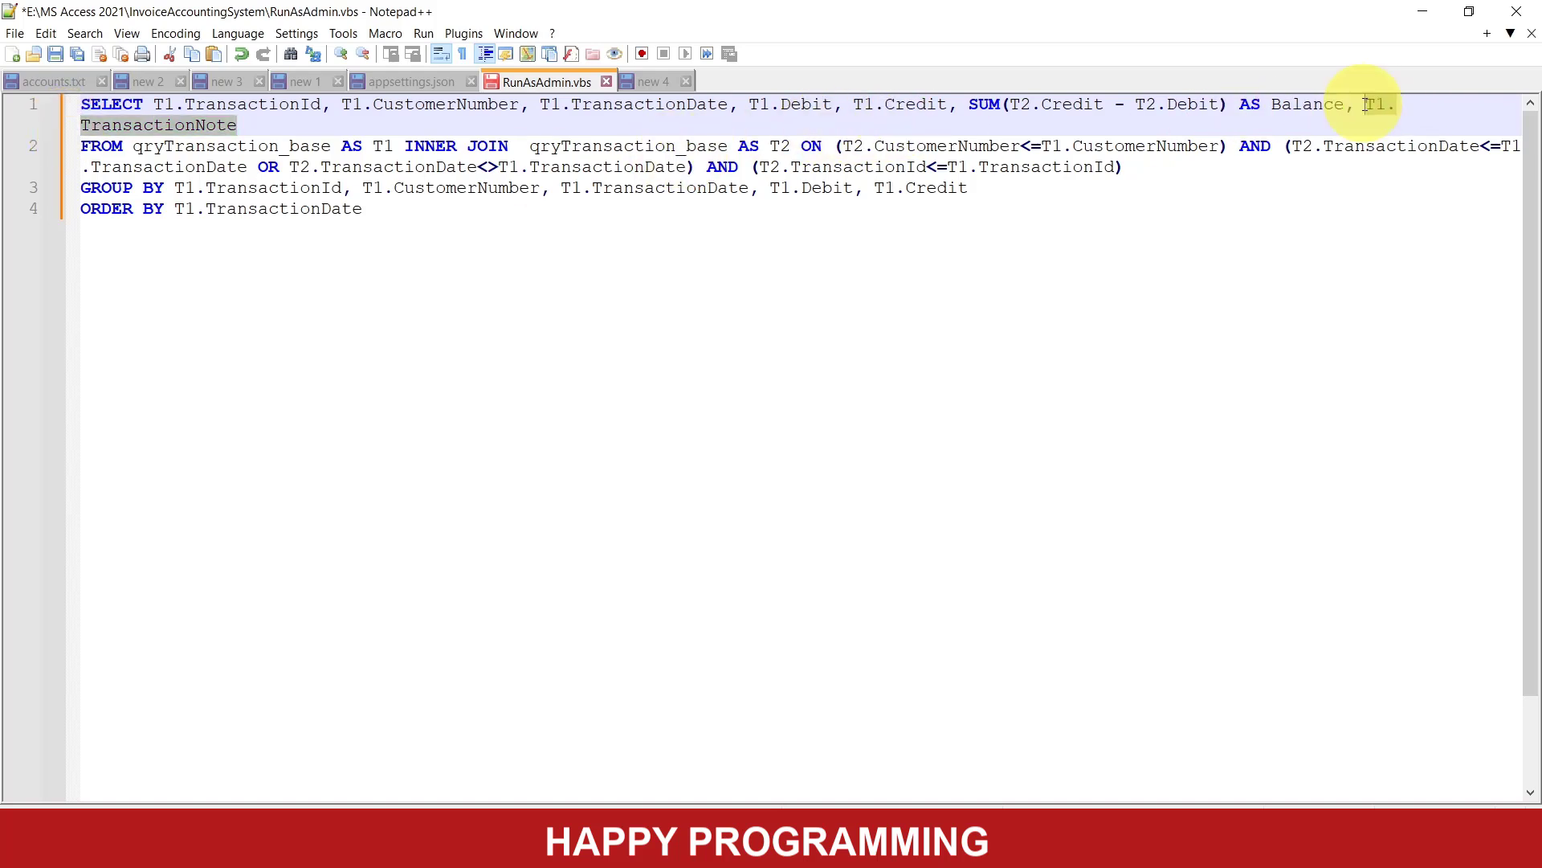
pyautogui.click(1006, 184)
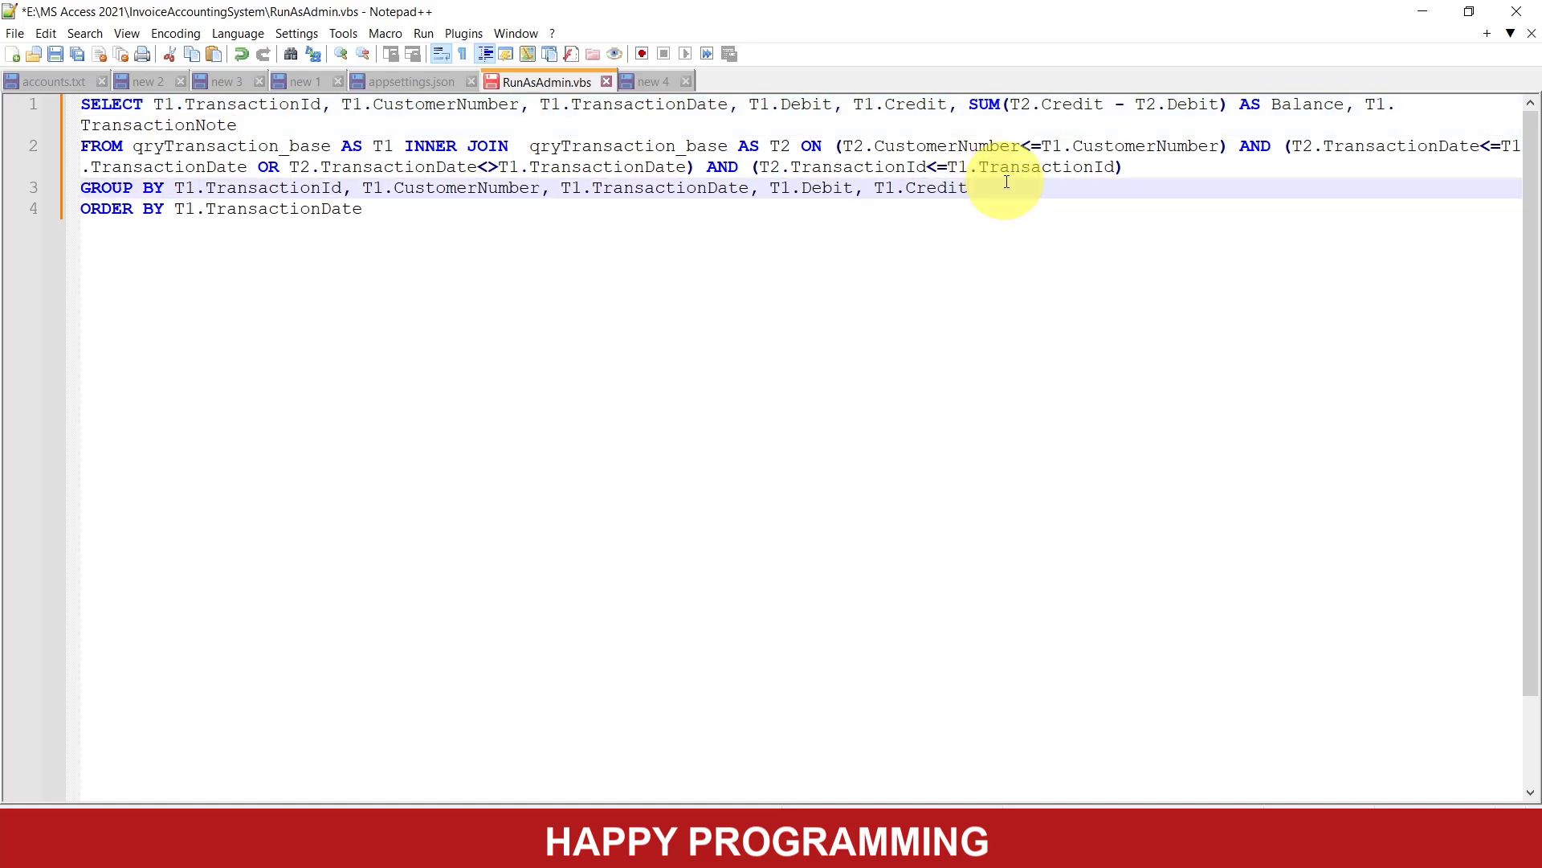
pyautogui.hotkey('ctrl', 'v')
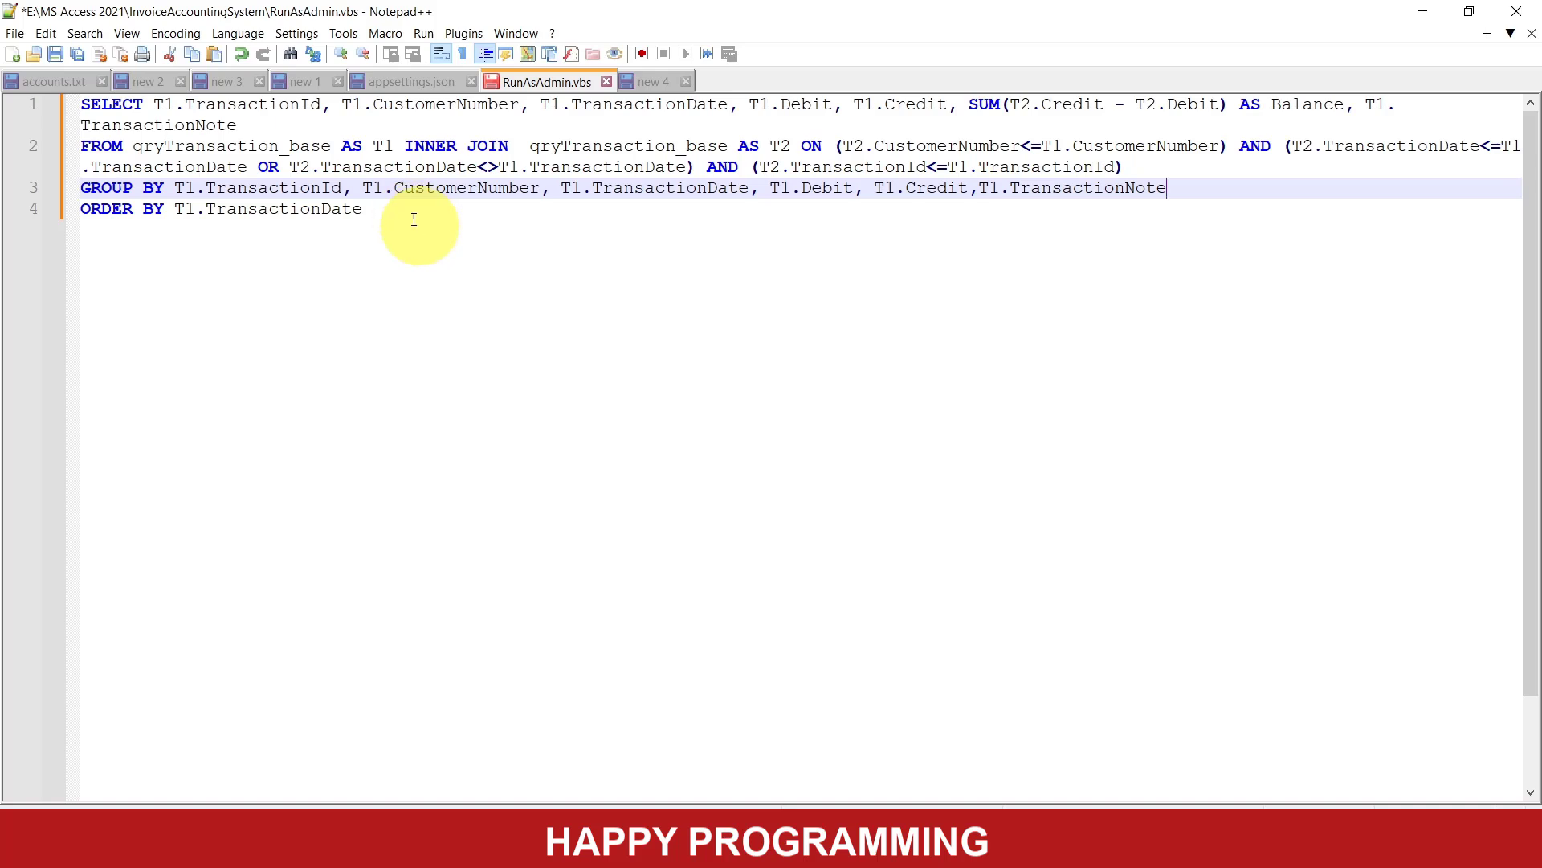
# Copy the whole revised SQL statement and switch to Access, replacing all of Query1's SQL with it.
pyautogui.moveTo(414, 219); pyautogui.dragTo(19, 112)
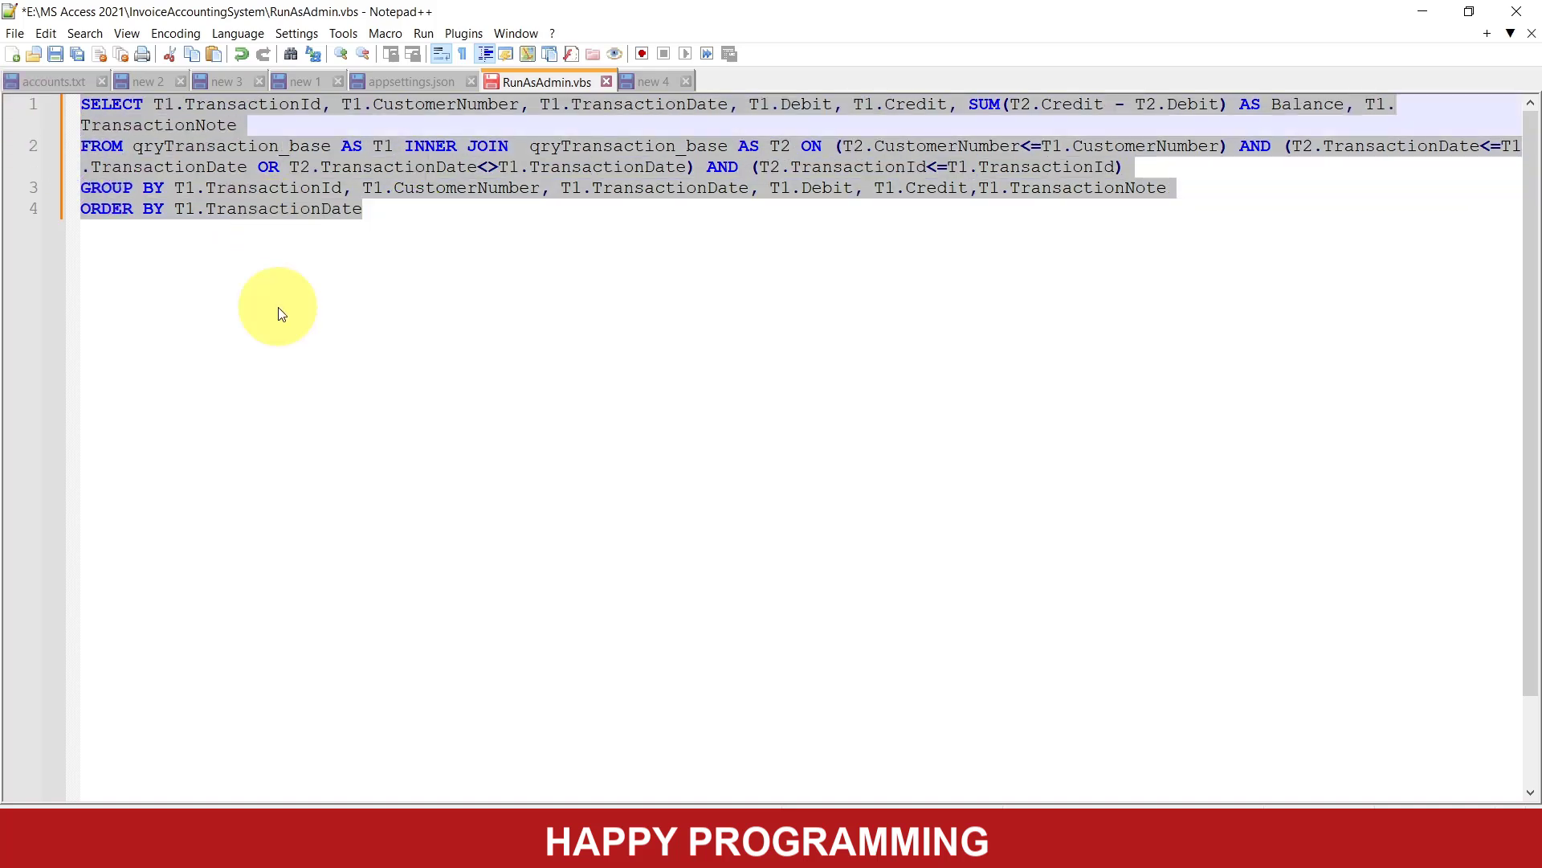
pyautogui.moveTo(835, 844)
pyautogui.click(715, 723)
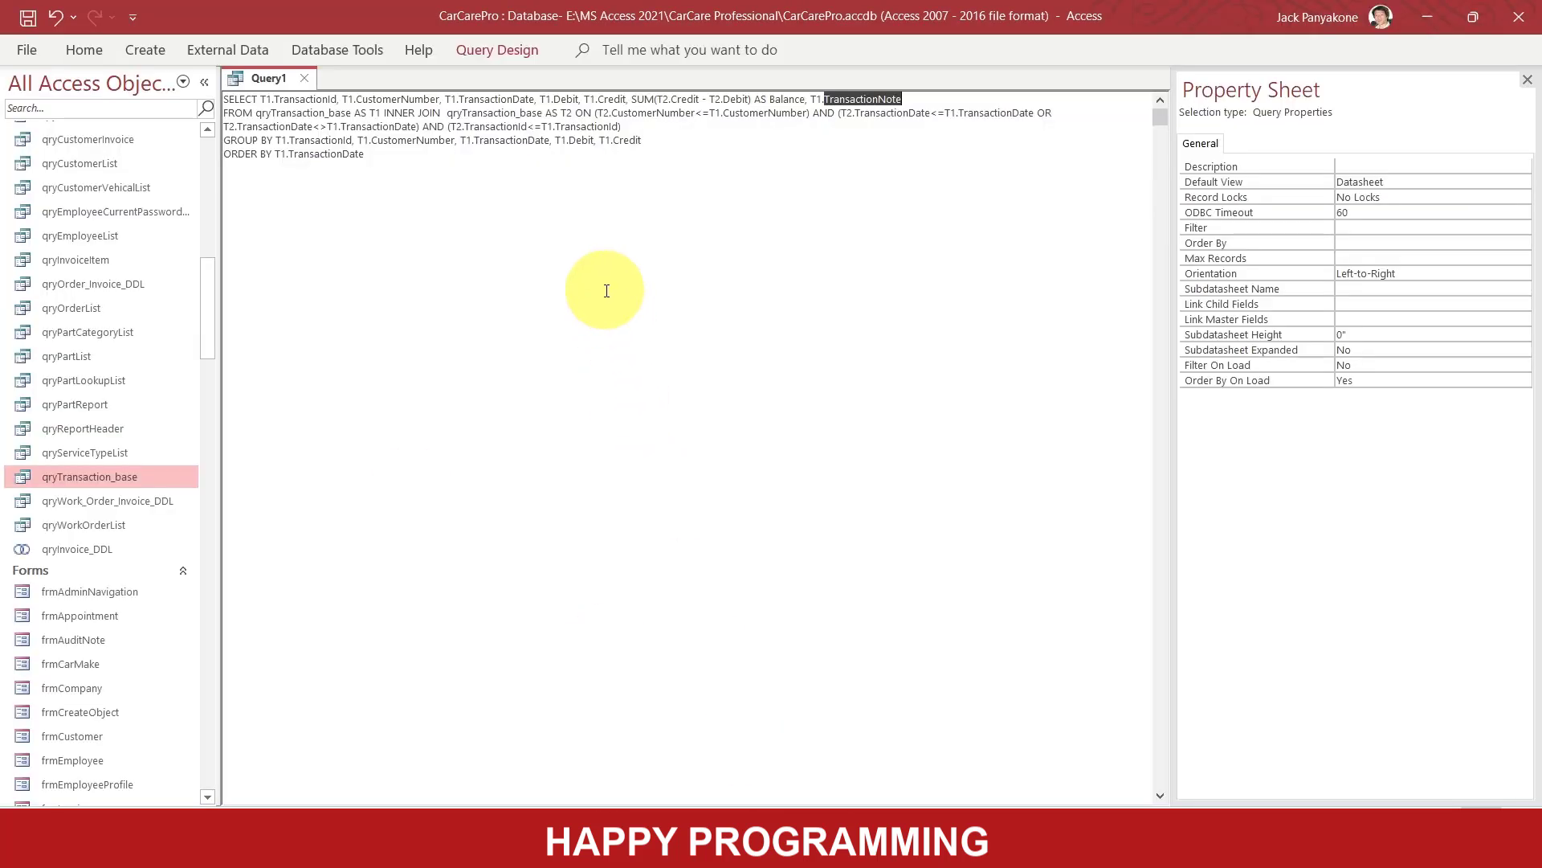
pyautogui.moveTo(437, 152); pyautogui.dragTo(183, 94)
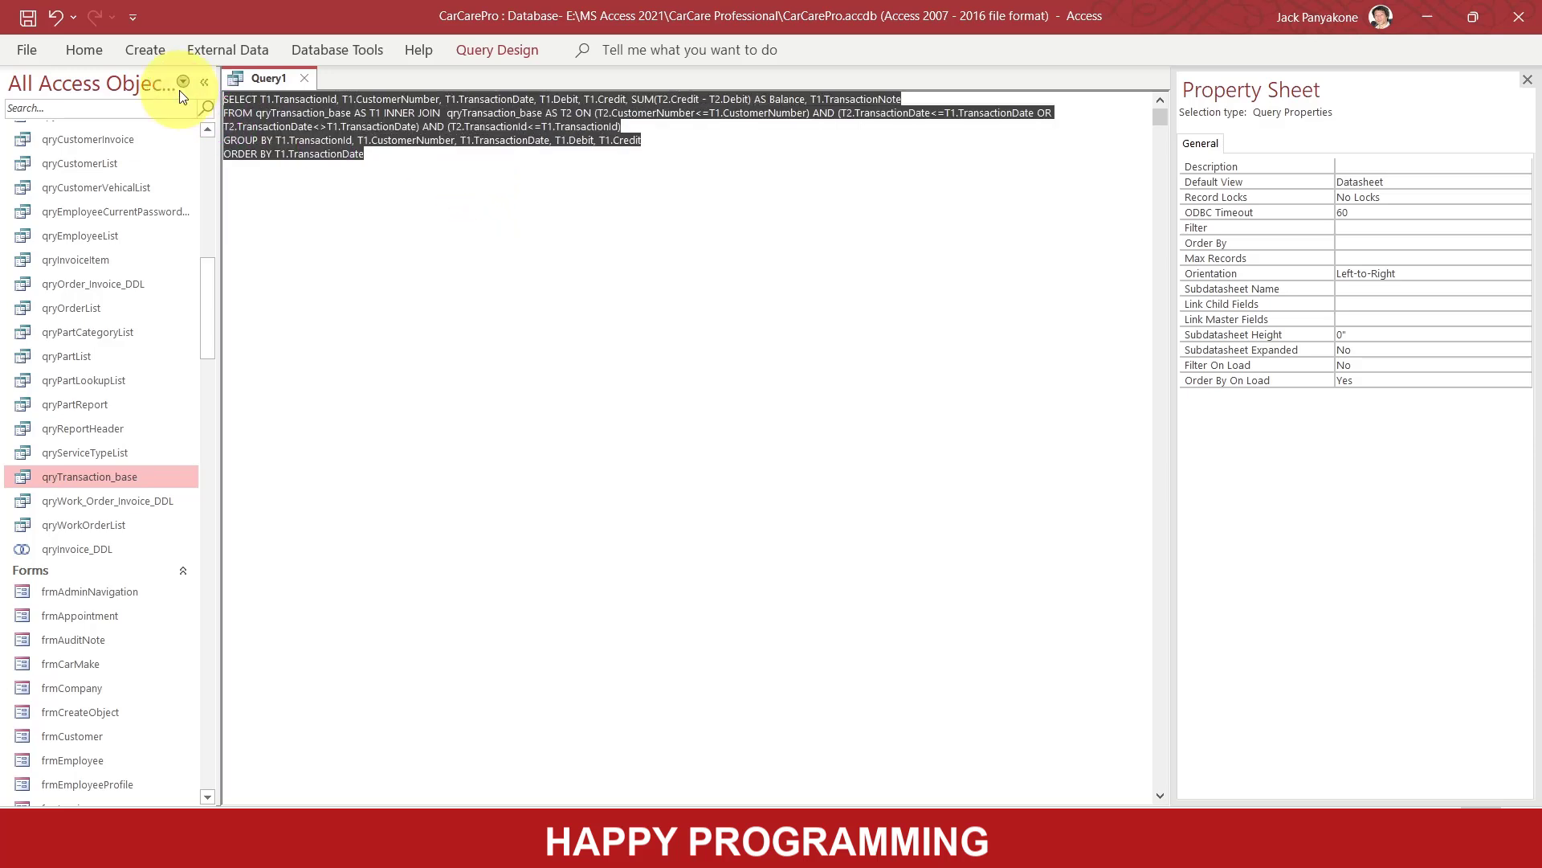
pyautogui.press('Delete')
pyautogui.hotkey('ctrl', 'v')
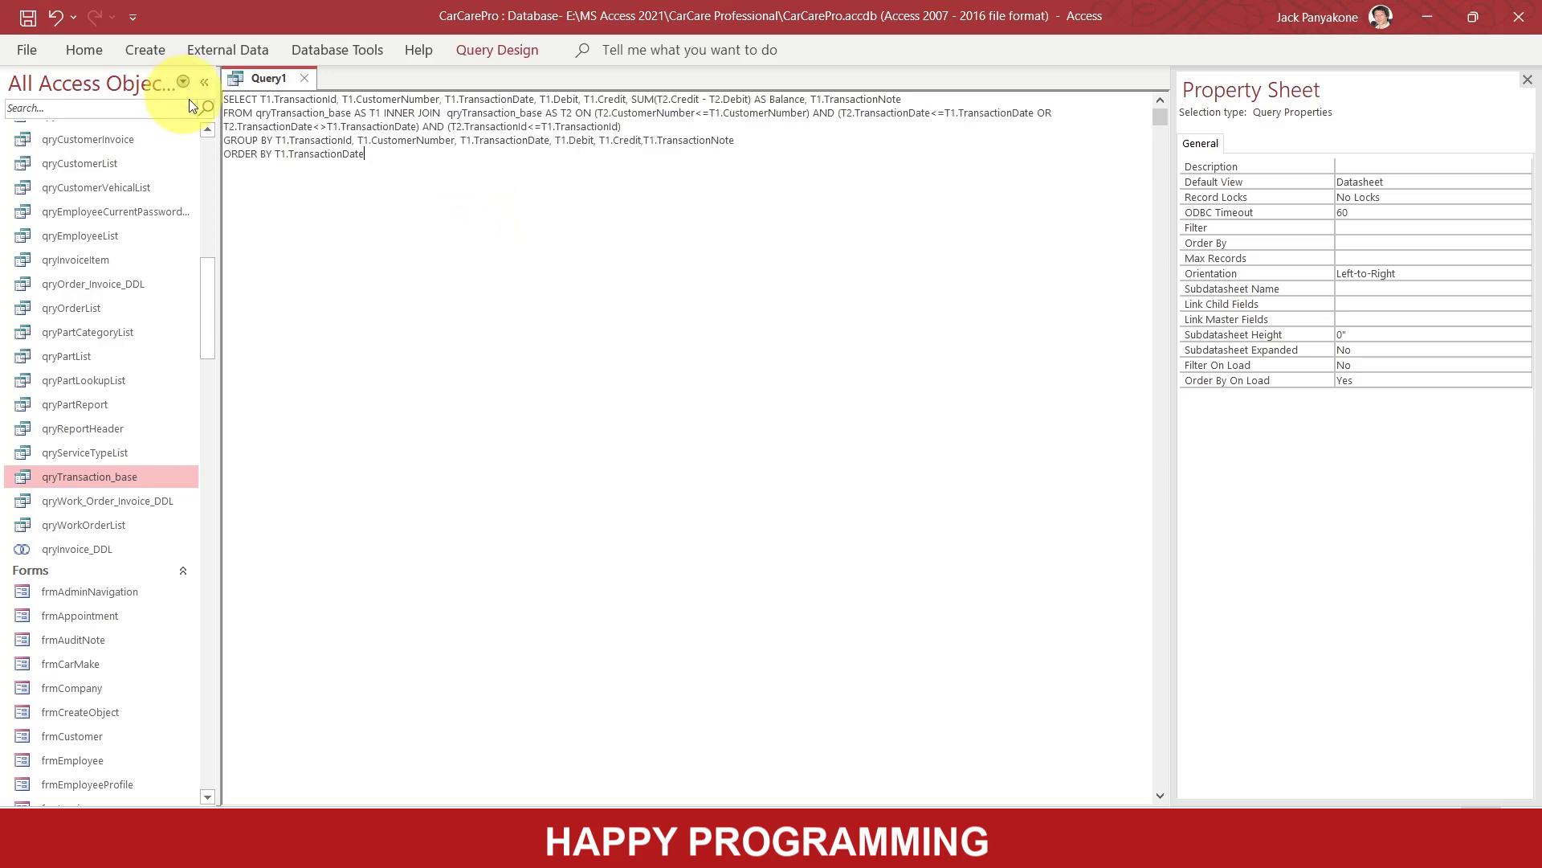
# Run Query1 and widen the Balance column in the resulting datasheet.
pyautogui.click(514, 55)
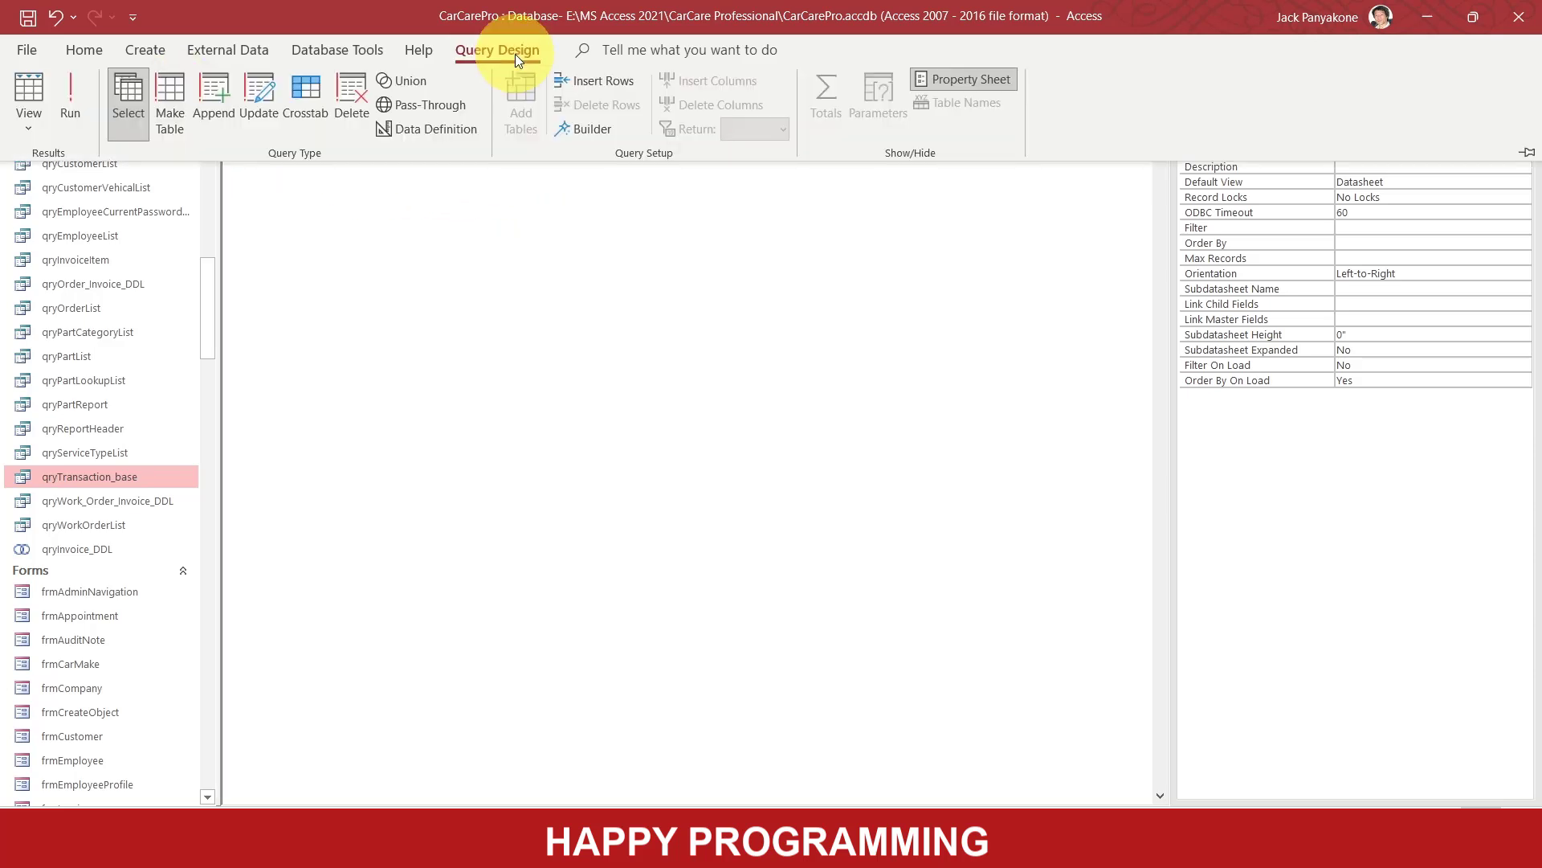
pyautogui.click(66, 92)
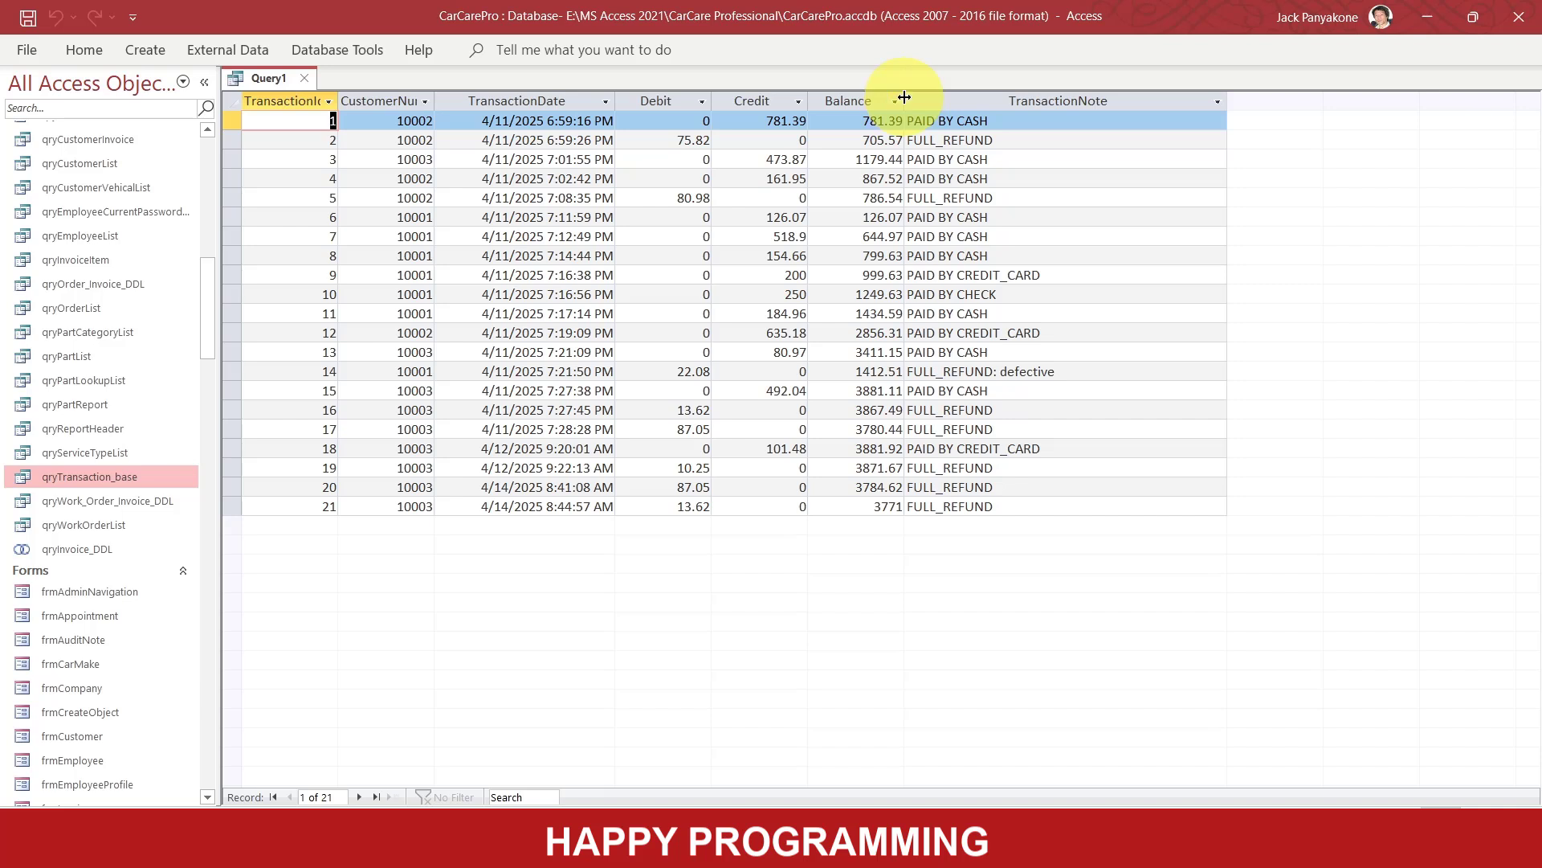
pyautogui.moveTo(904, 97); pyautogui.dragTo(981, 97)
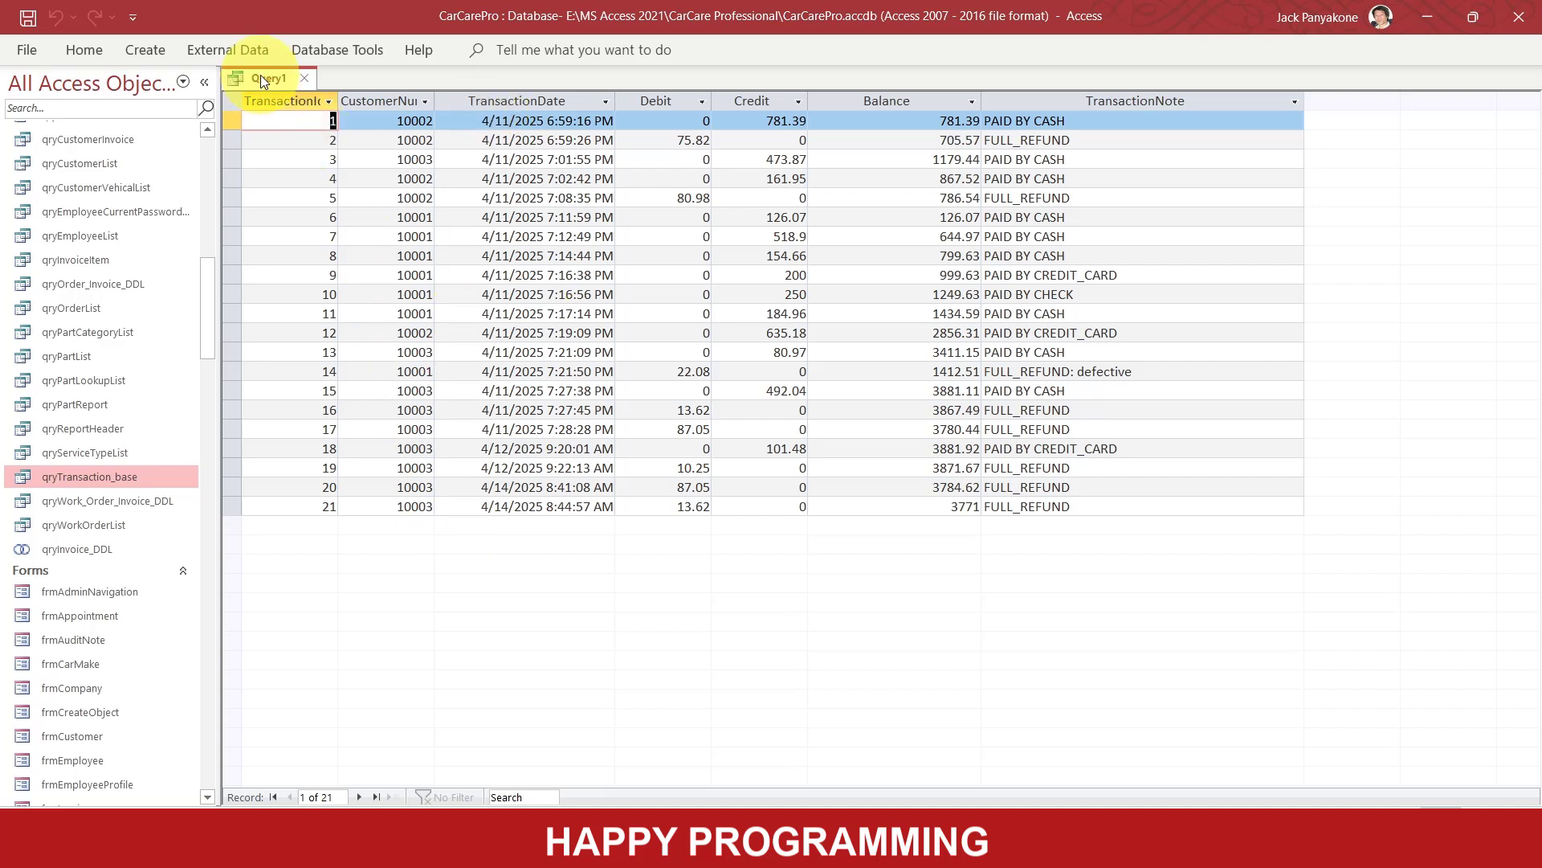
# Save the query as qryCustomerTransaction and close it.
pyautogui.click(29, 18)
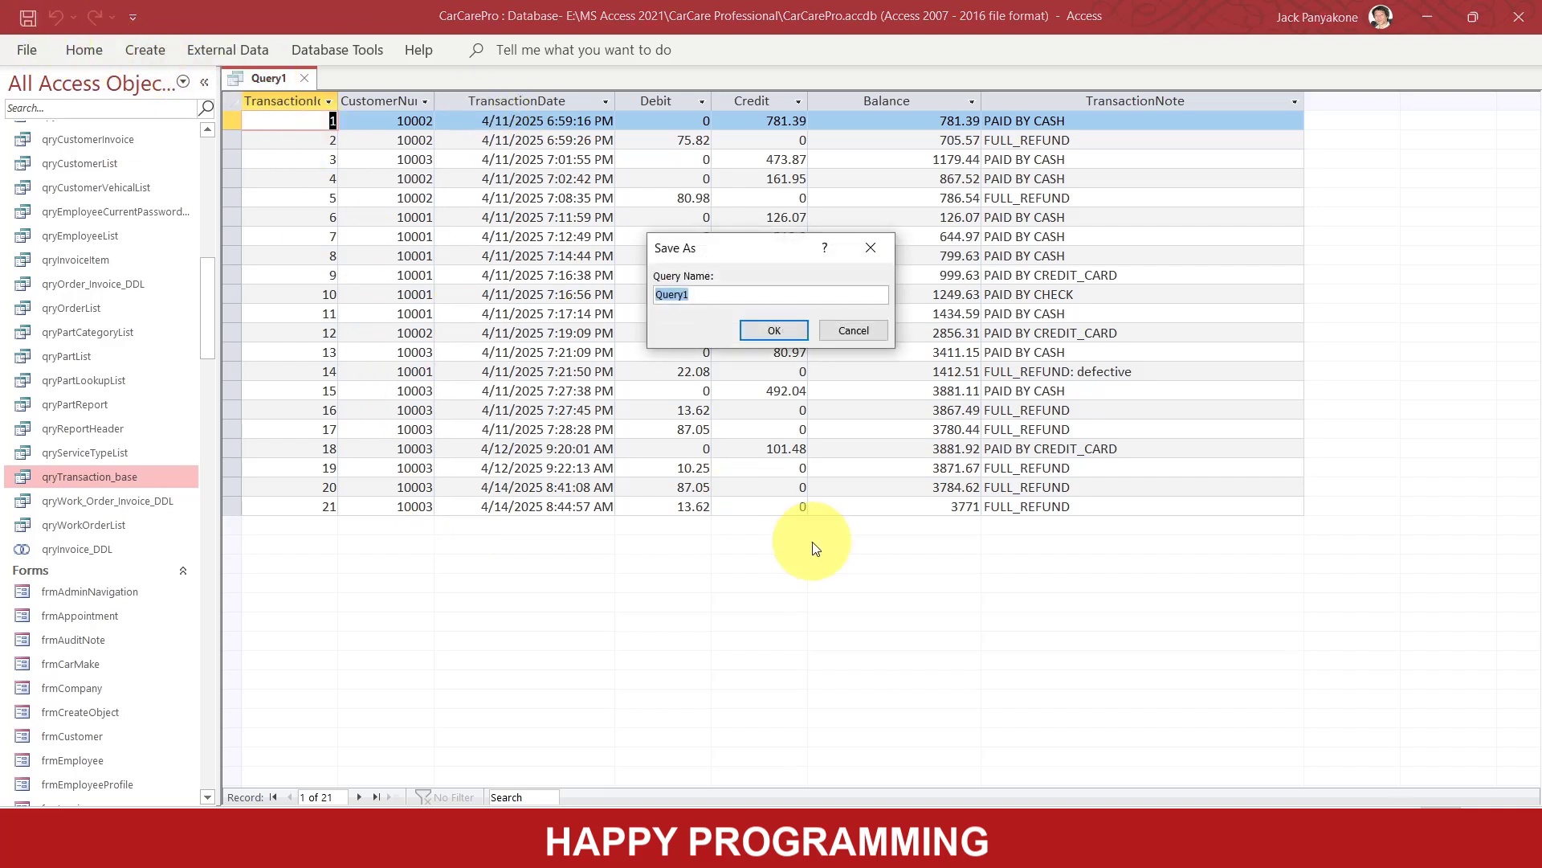
pyautogui.write('qry')
pyautogui.write('CustomerTransaction')
pyautogui.press('Return')
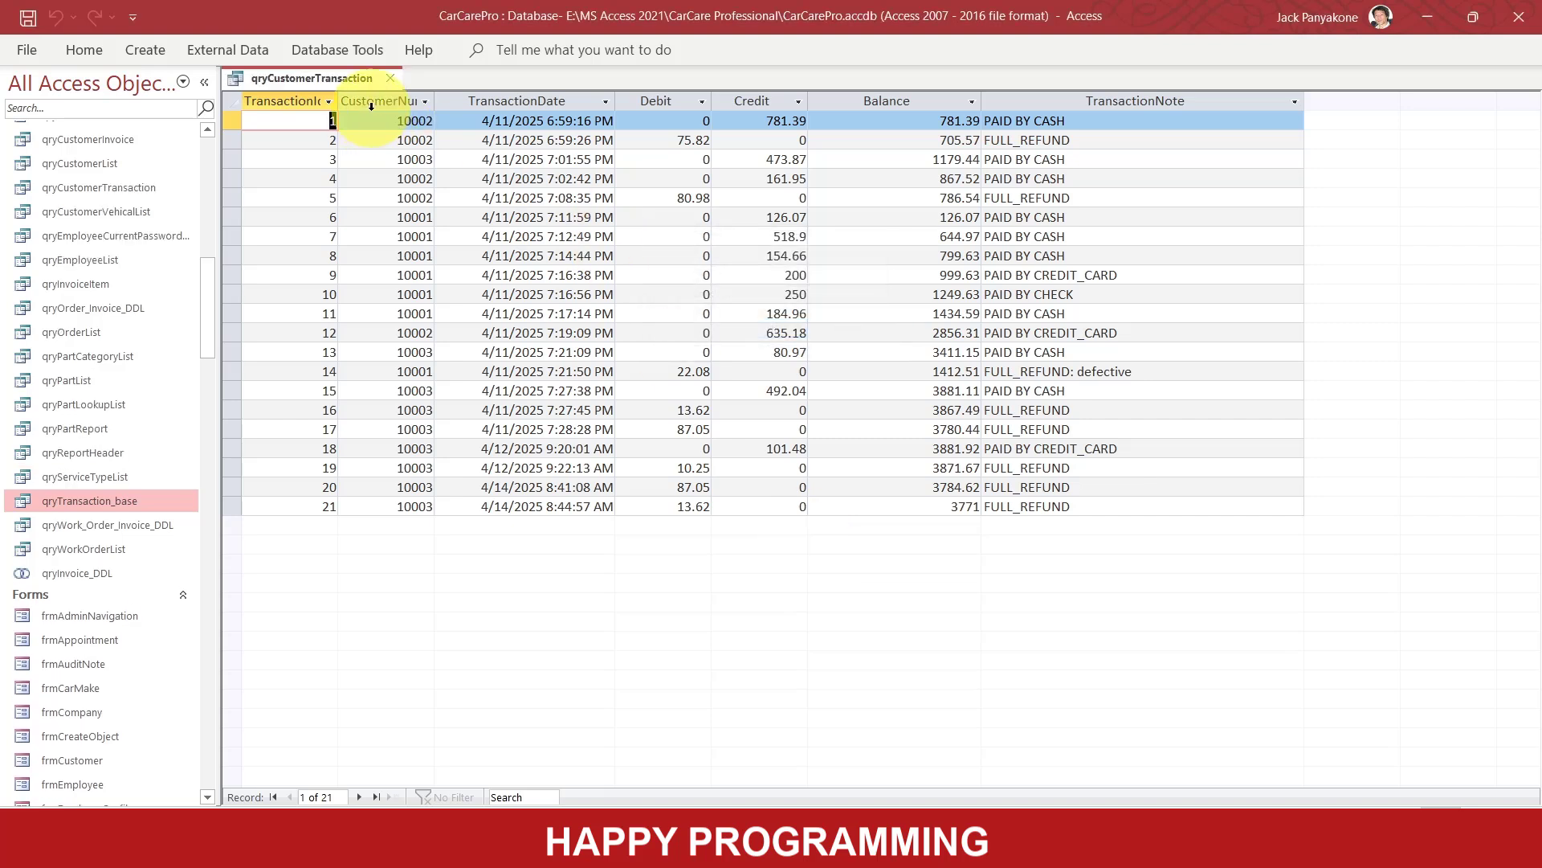
pyautogui.click(390, 78)
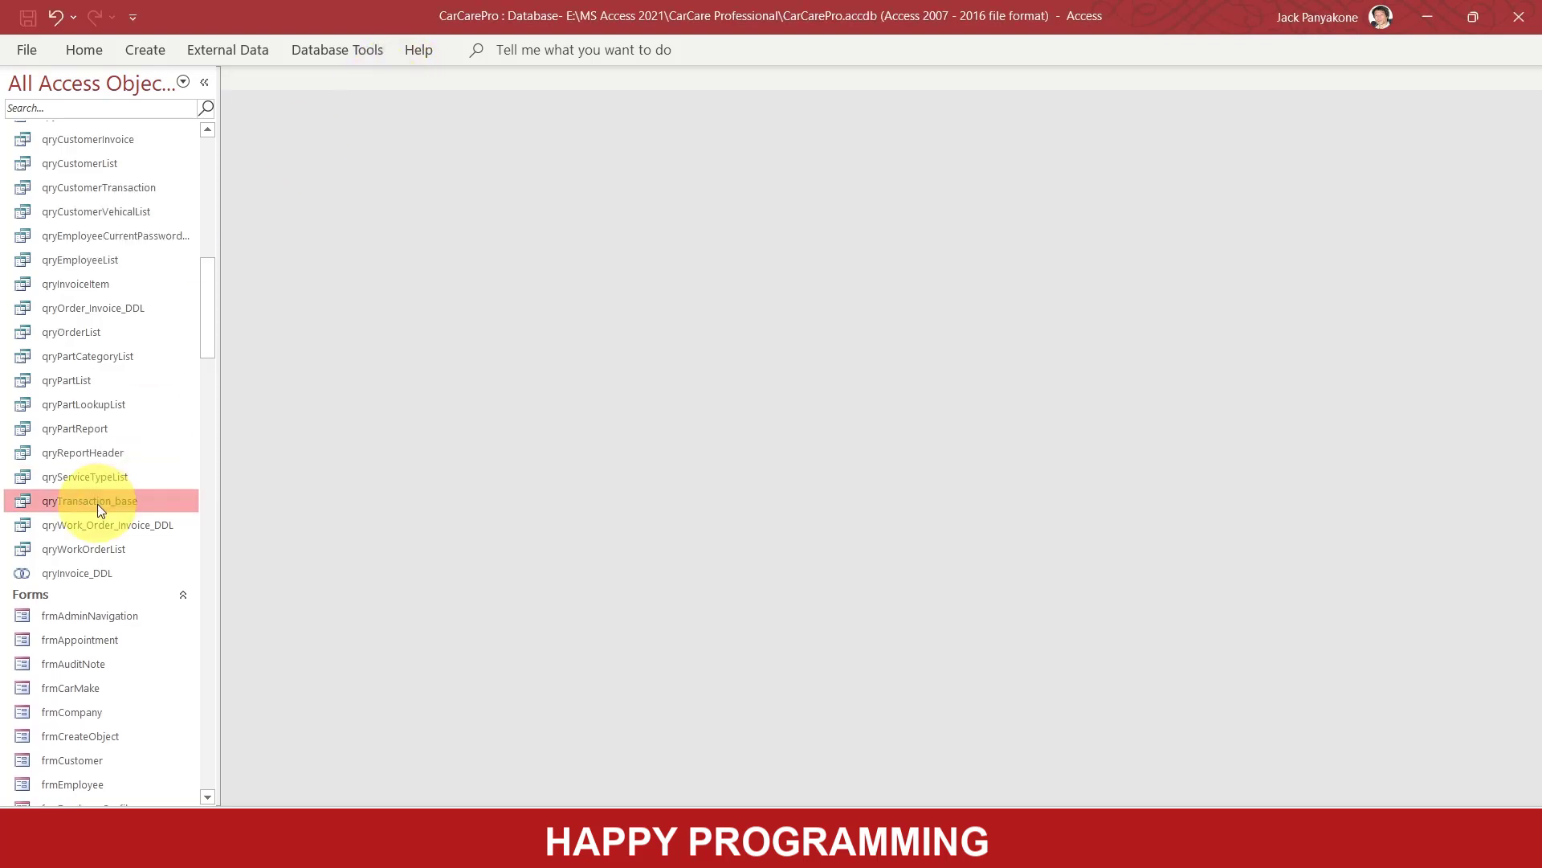
# Duplicate the qryCustomerTransaction query under the name qryDailyTransaction.
pyautogui.scroll(3, 157, 455)
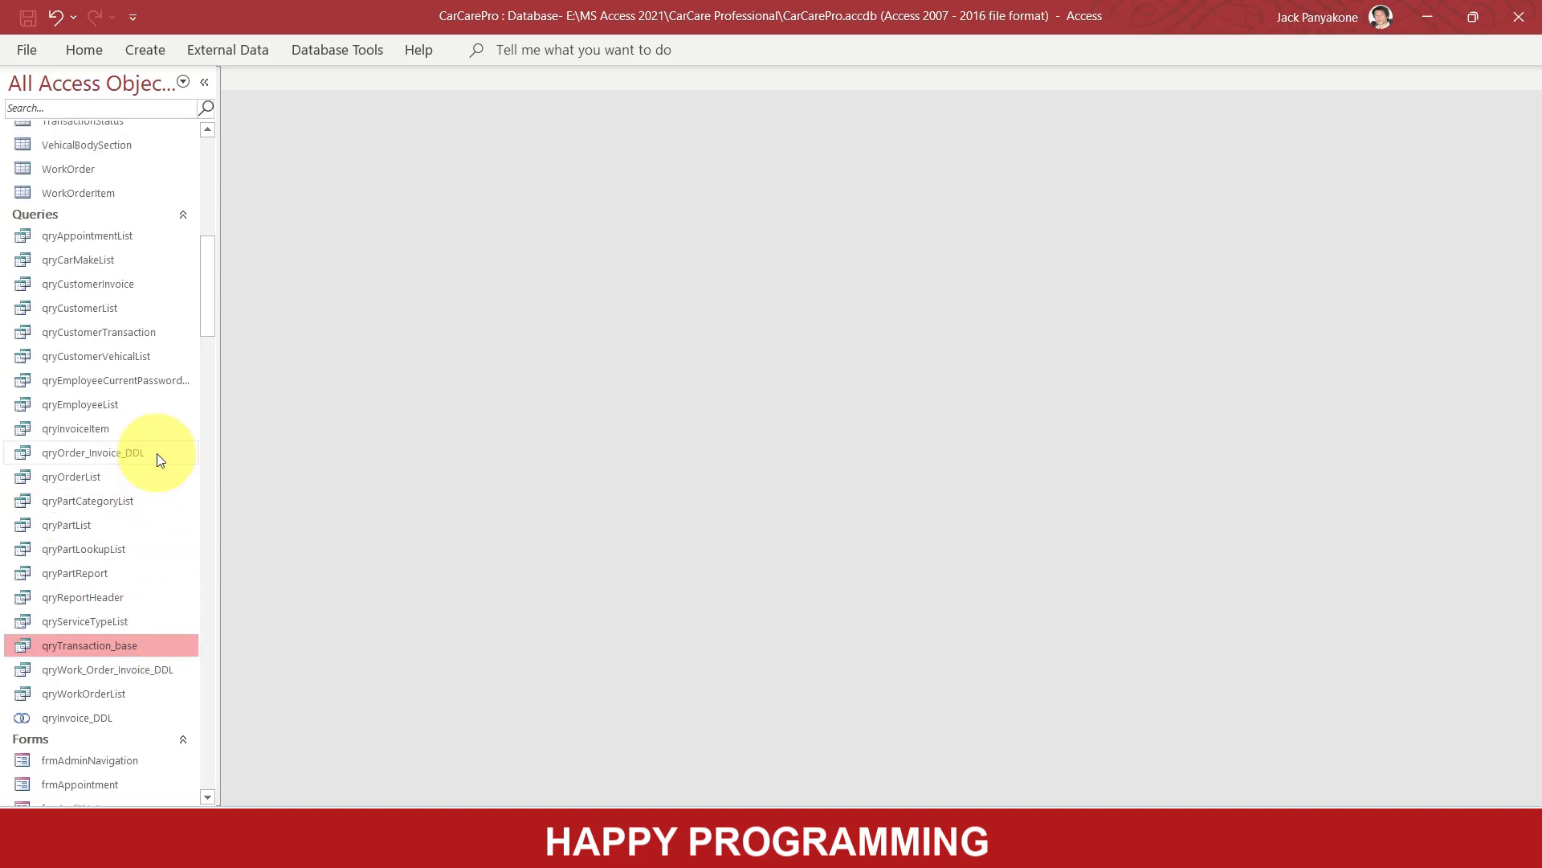
pyautogui.rightClick(114, 334)
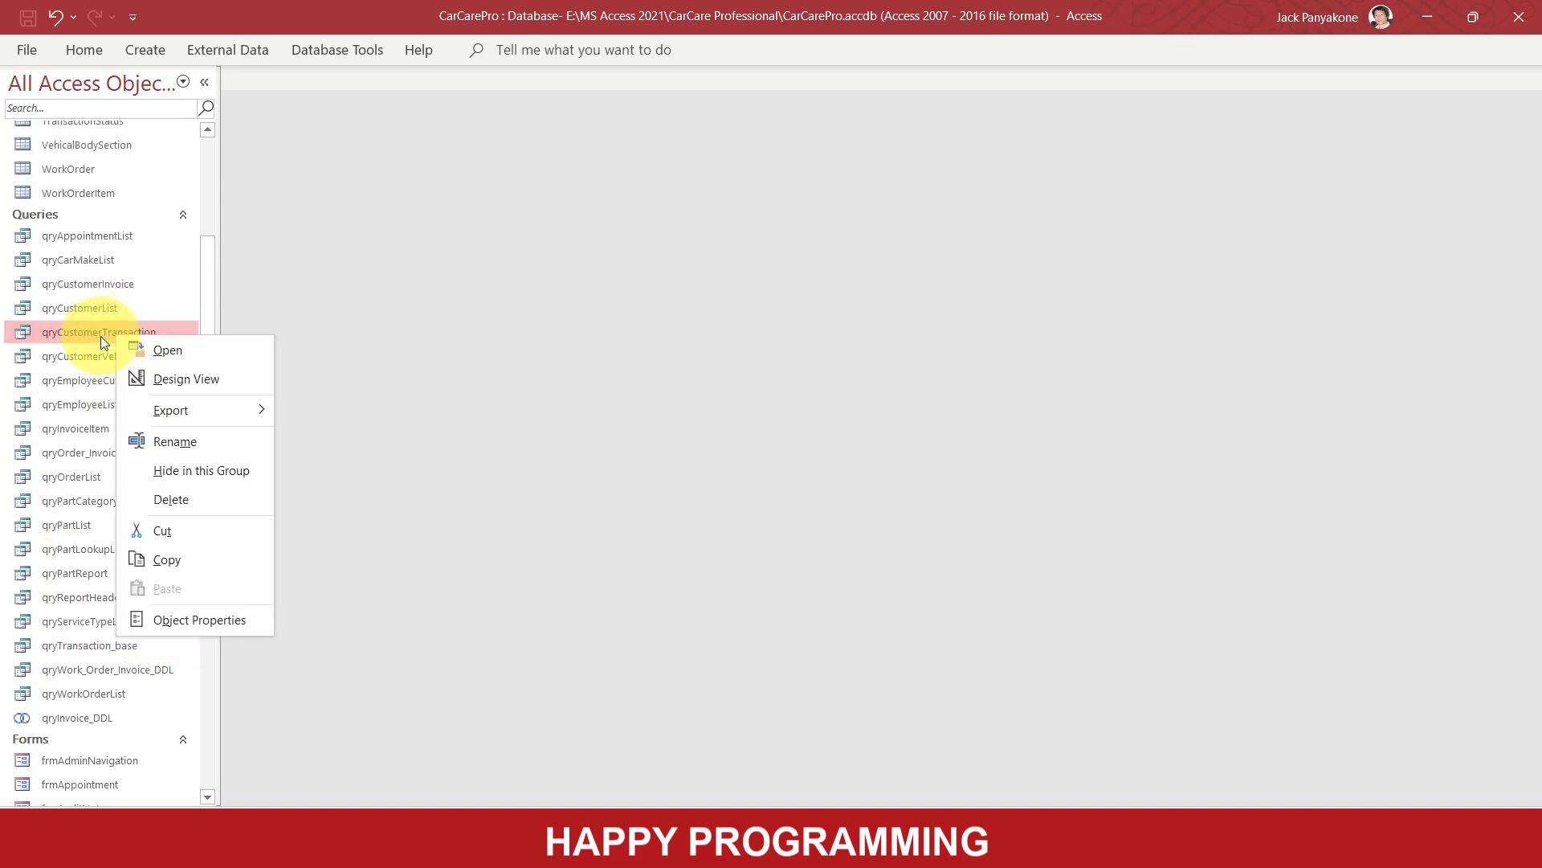
pyautogui.click(175, 558)
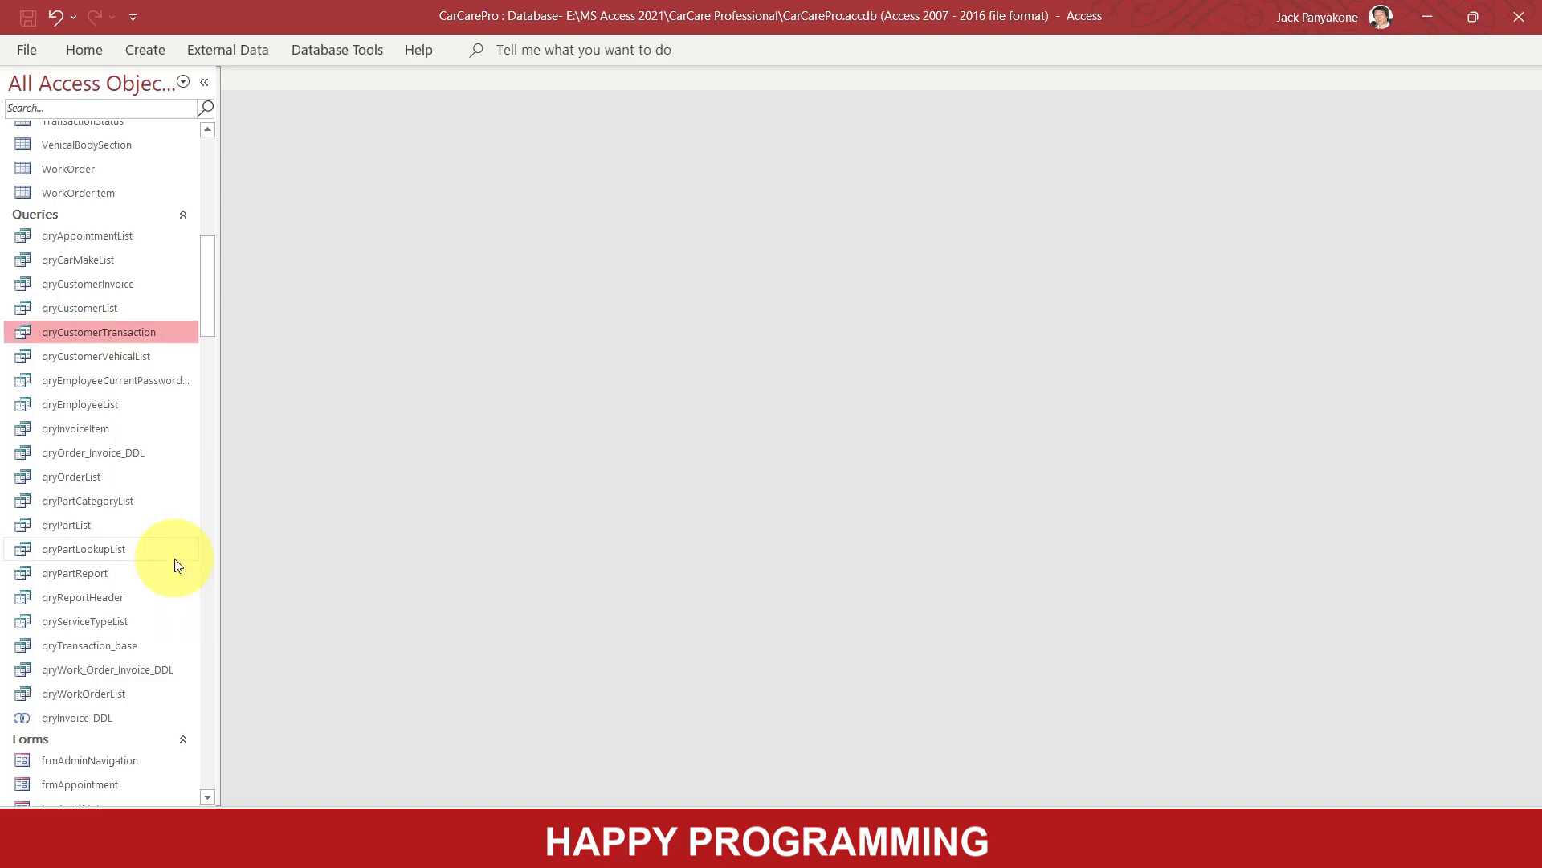
pyautogui.hotkey('ctrl', 'v')
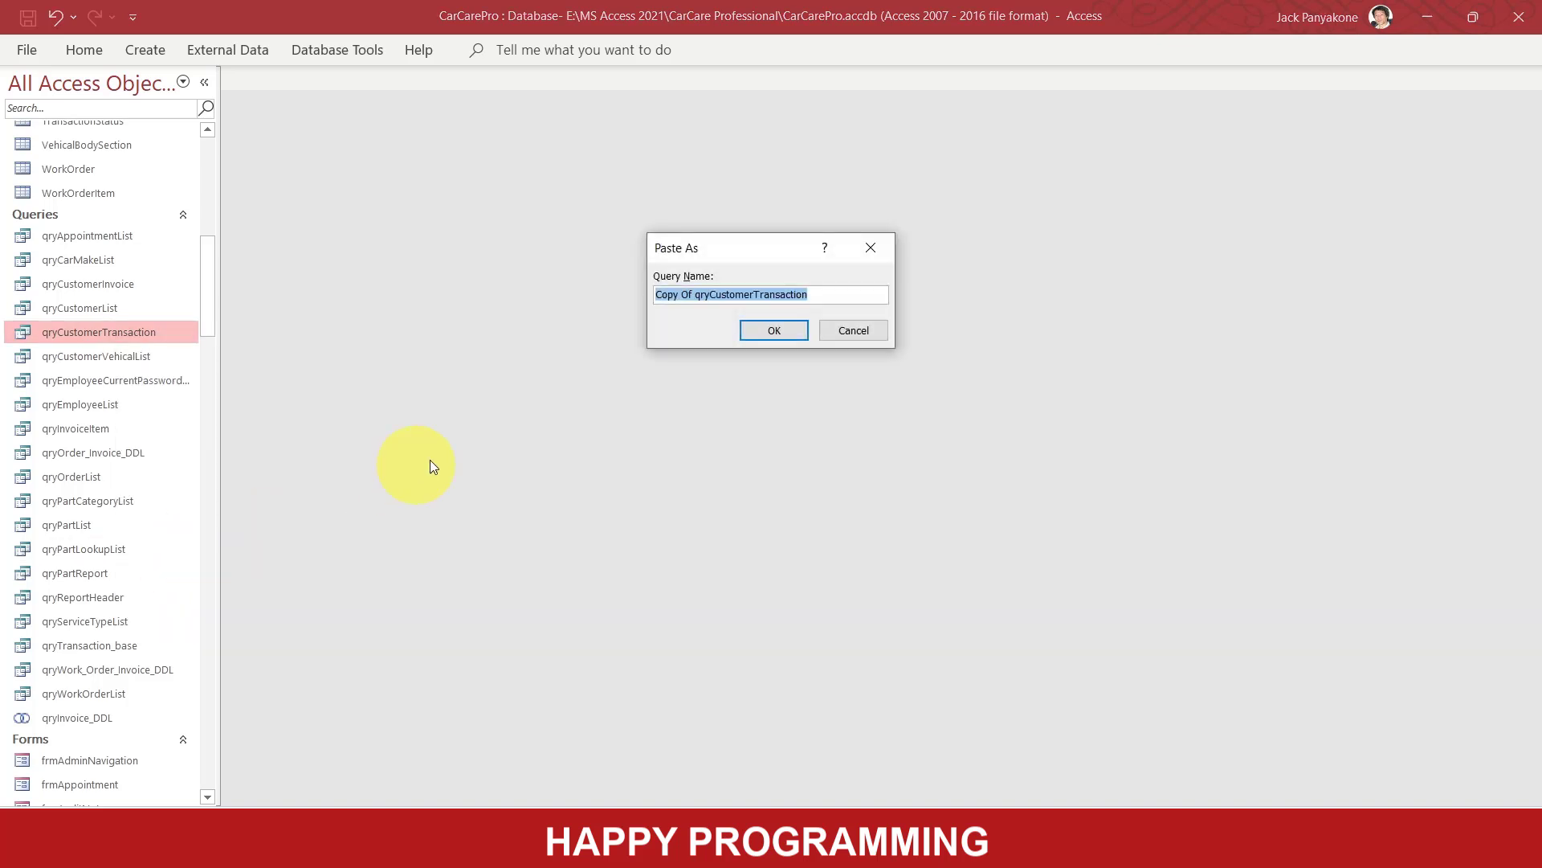
pyautogui.click(700, 294)
pyautogui.moveTo(700, 294); pyautogui.dragTo(581, 287)
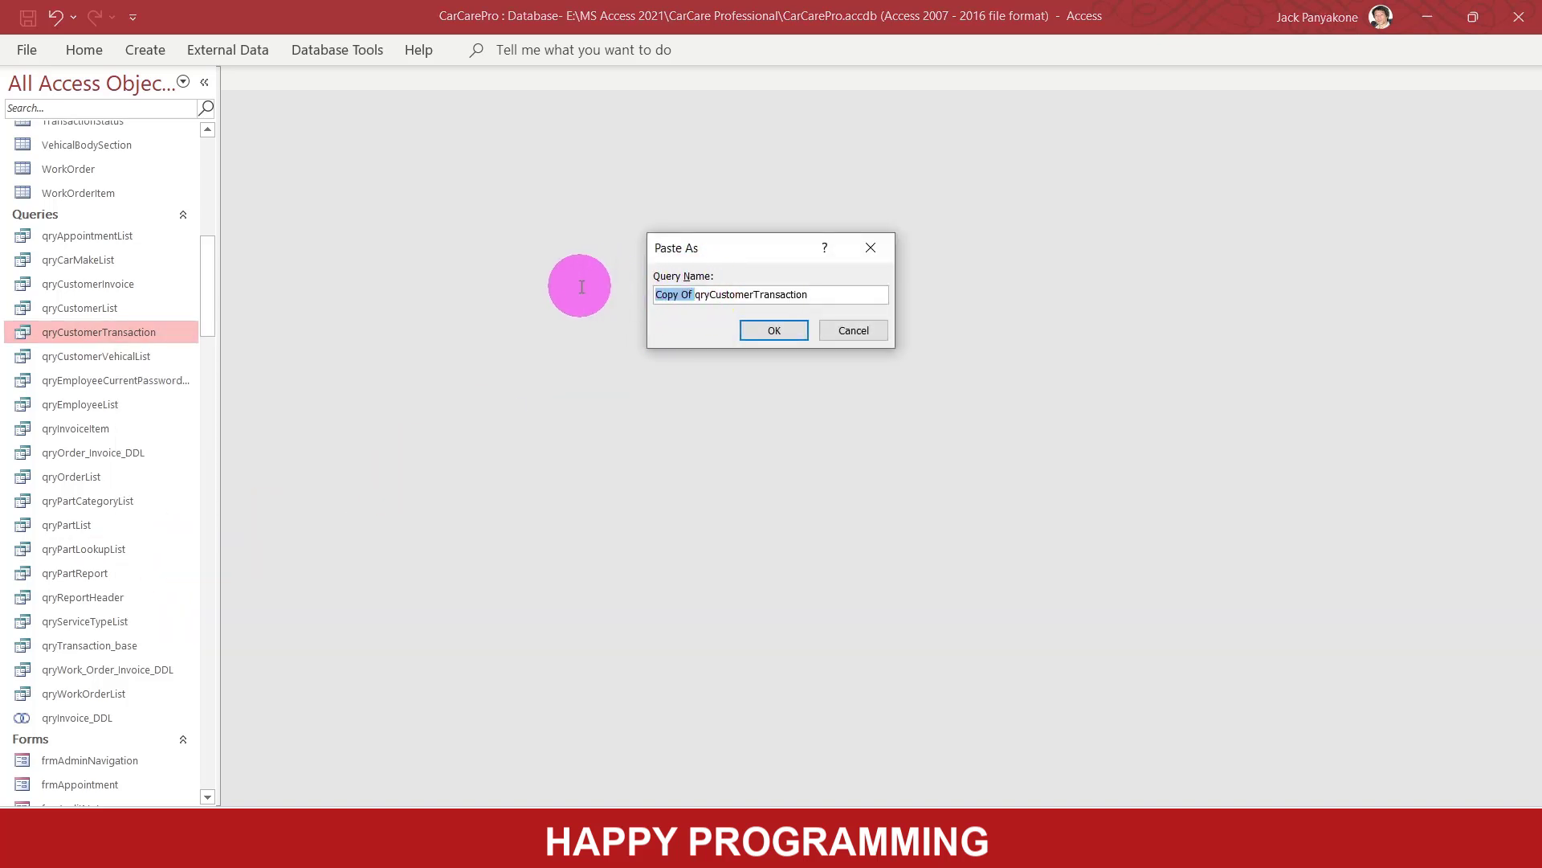
pyautogui.press('Delete')
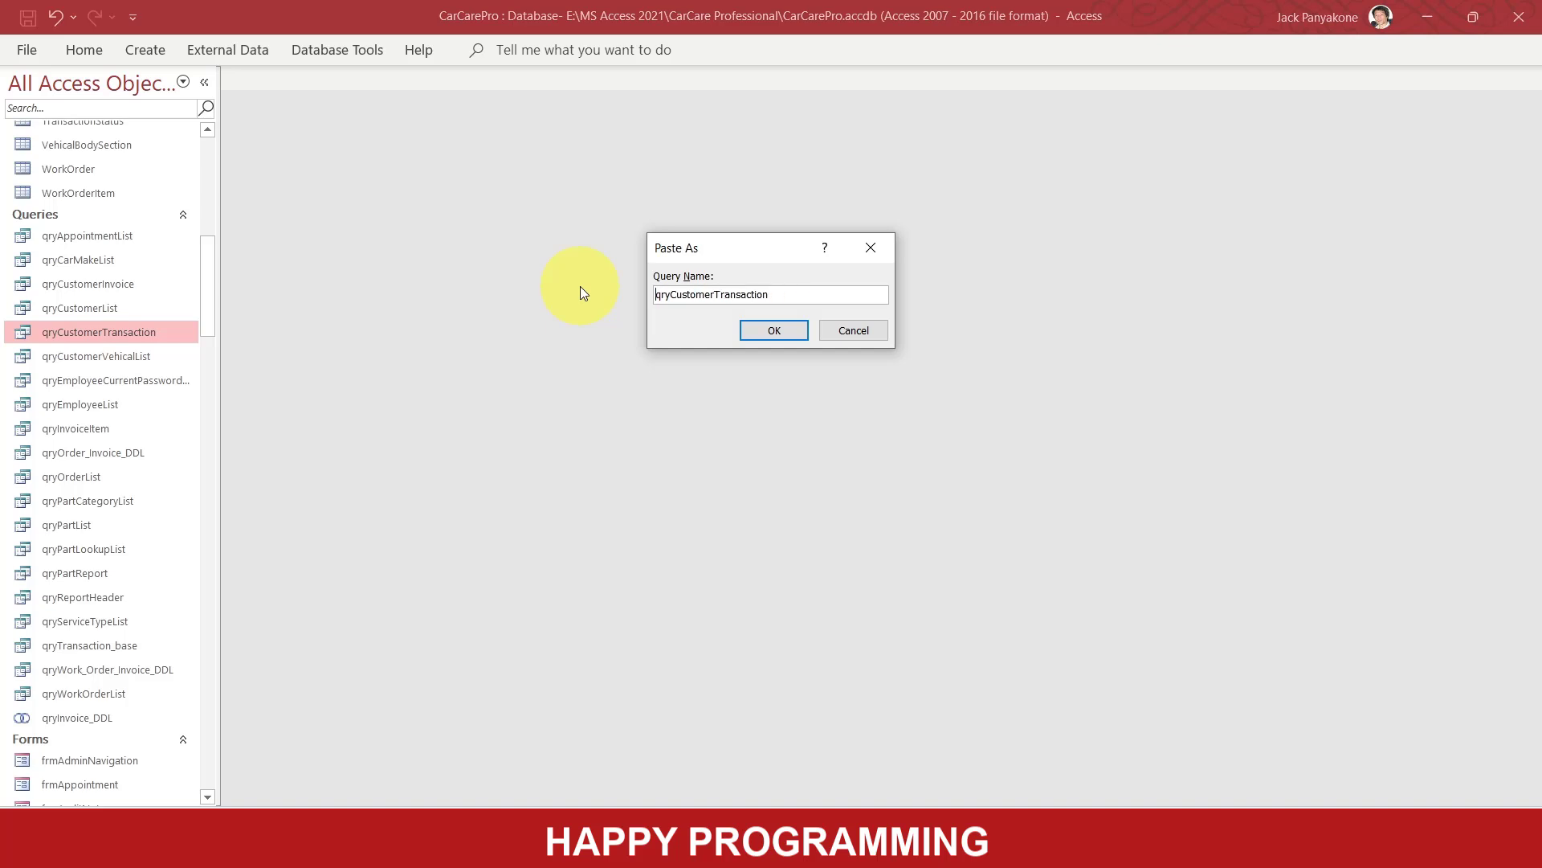
pyautogui.press('Right')
pyautogui.press('Right')
pyautogui.press('BackSpace')
pyautogui.press('BackSpace')
pyautogui.press('BackSpace')
pyautogui.press('BackSpace')
pyautogui.press('BackSpace')
pyautogui.press('BackSpace')
pyautogui.press('BackSpace')
pyautogui.press('BackSpace')
pyautogui.write('Daily')
pyautogui.press('Return')
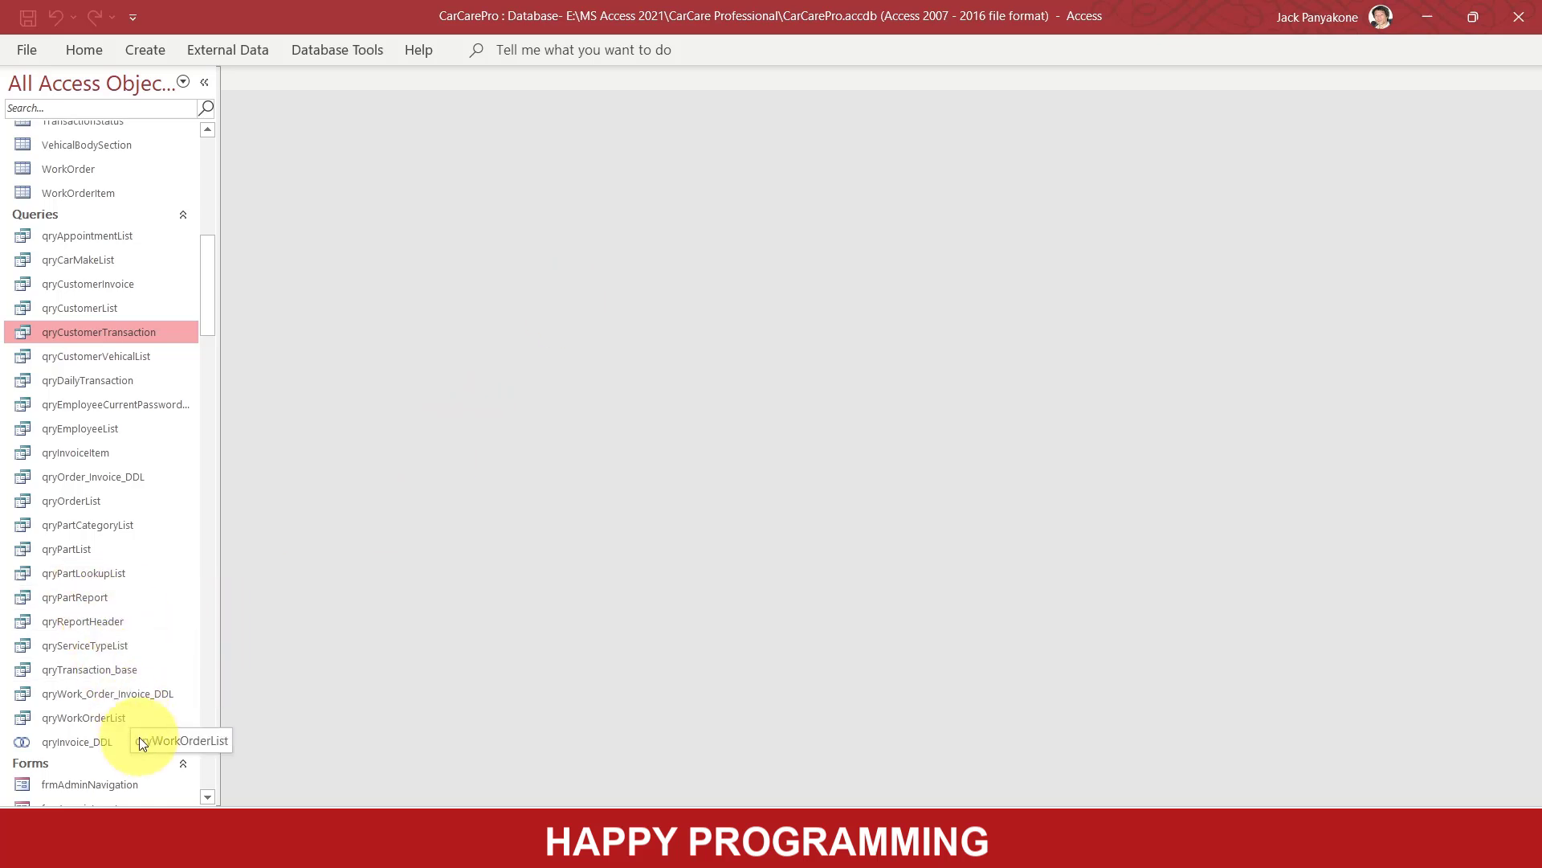
# Open the qryDailyTransaction query for design editing to show its SQL statement.
pyautogui.click(103, 387)
pyautogui.rightClick(103, 387)
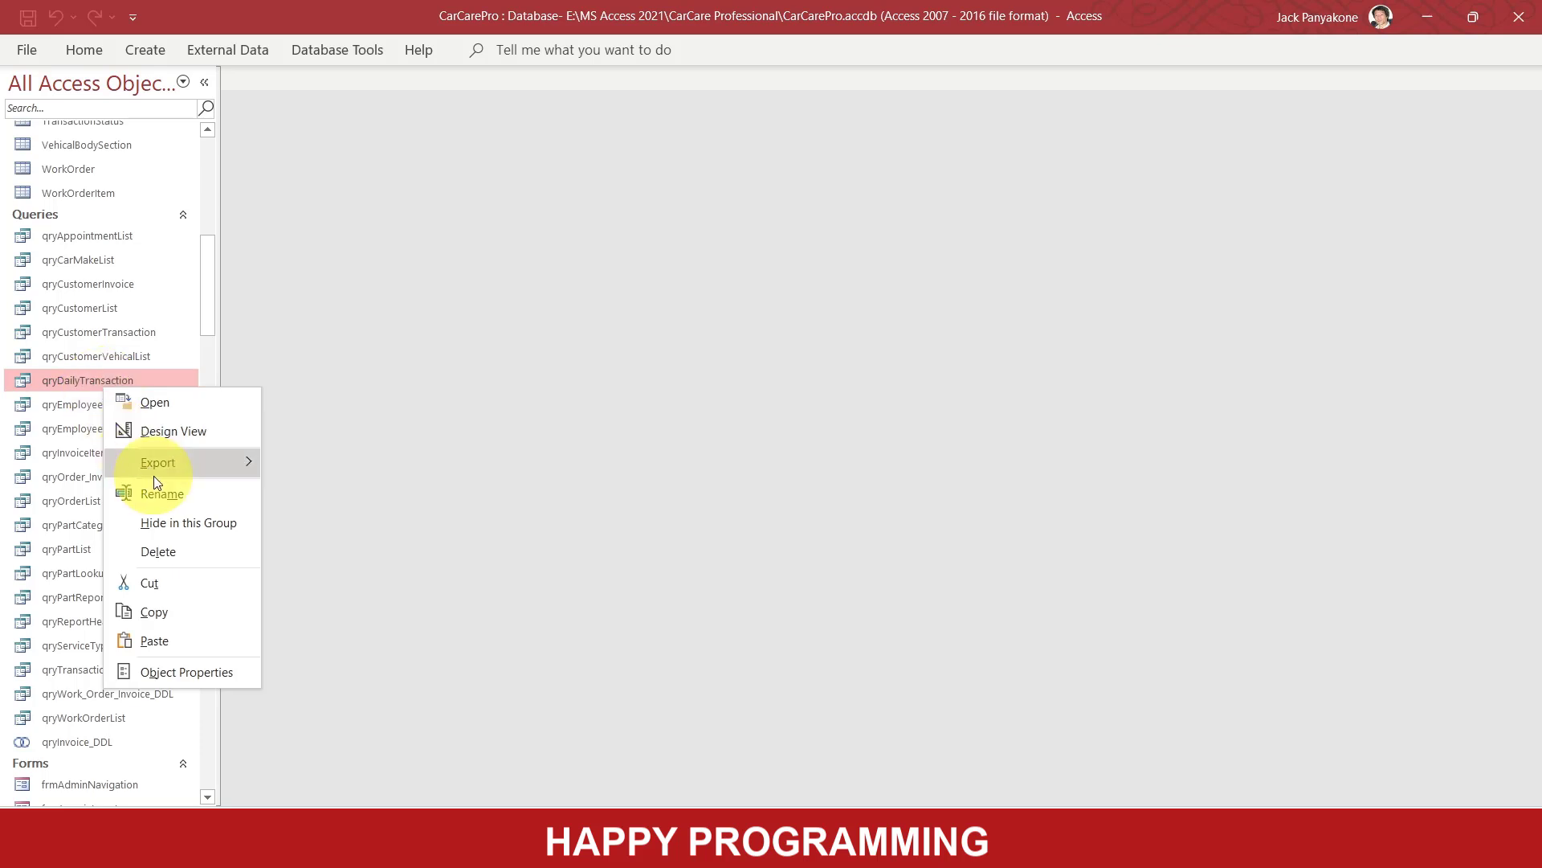
pyautogui.click(170, 433)
pyautogui.click(443, 112)
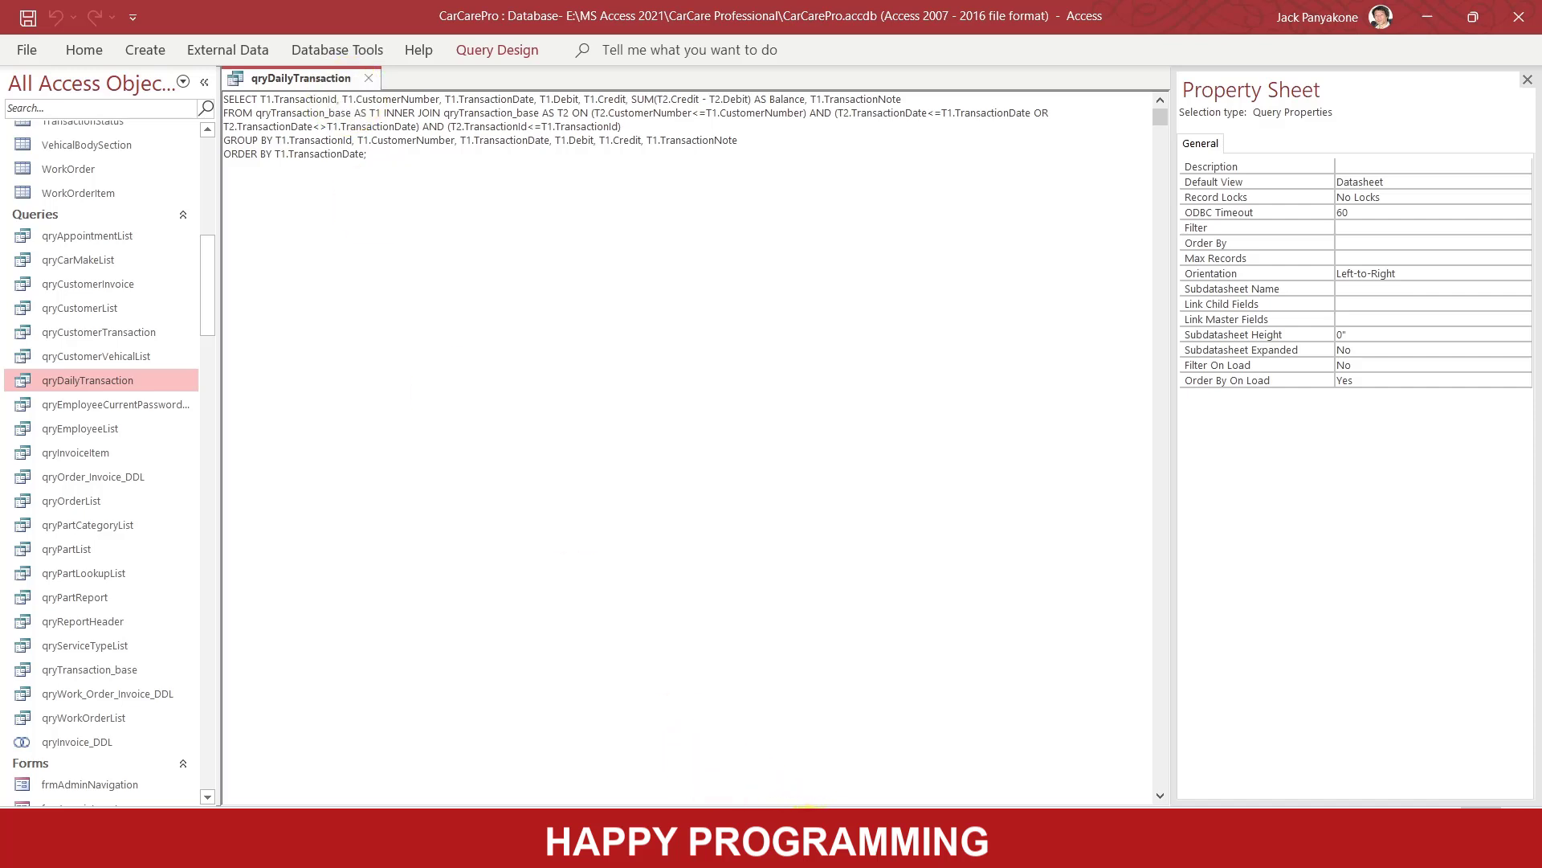
# Copy the full SQL of qryDailyTransaction and switch to Notepad++, replacing the existing statement with it.
pyautogui.moveTo(377, 155); pyautogui.dragTo(265, 142)
pyautogui.hotkey('ctrl', 'a')
pyautogui.hotkey('ctrl', 'c')
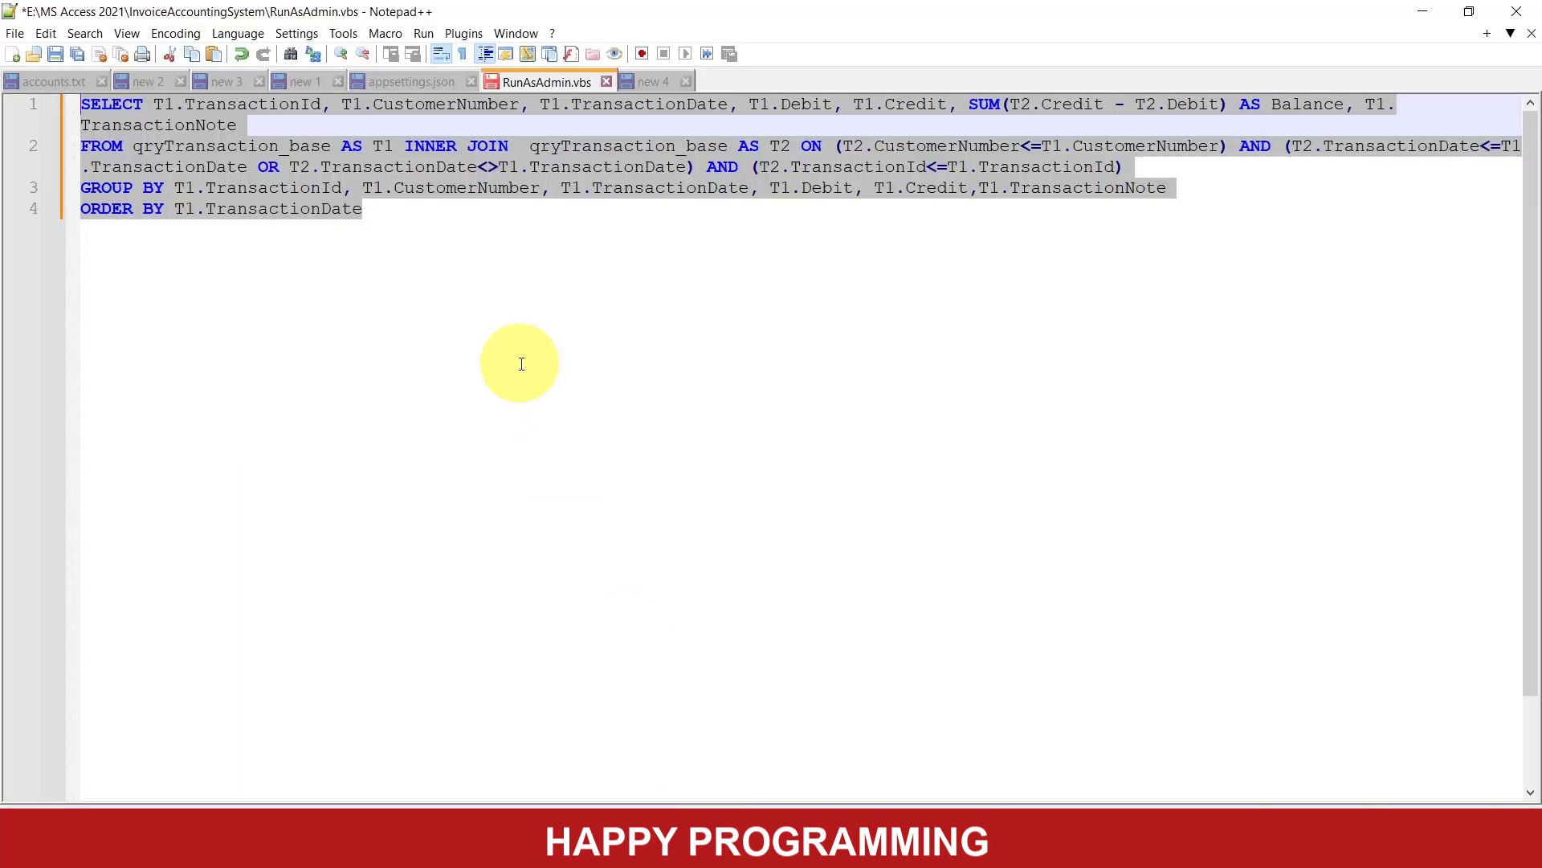
pyautogui.press('Delete')
pyautogui.hotkey('ctrl', 'v')
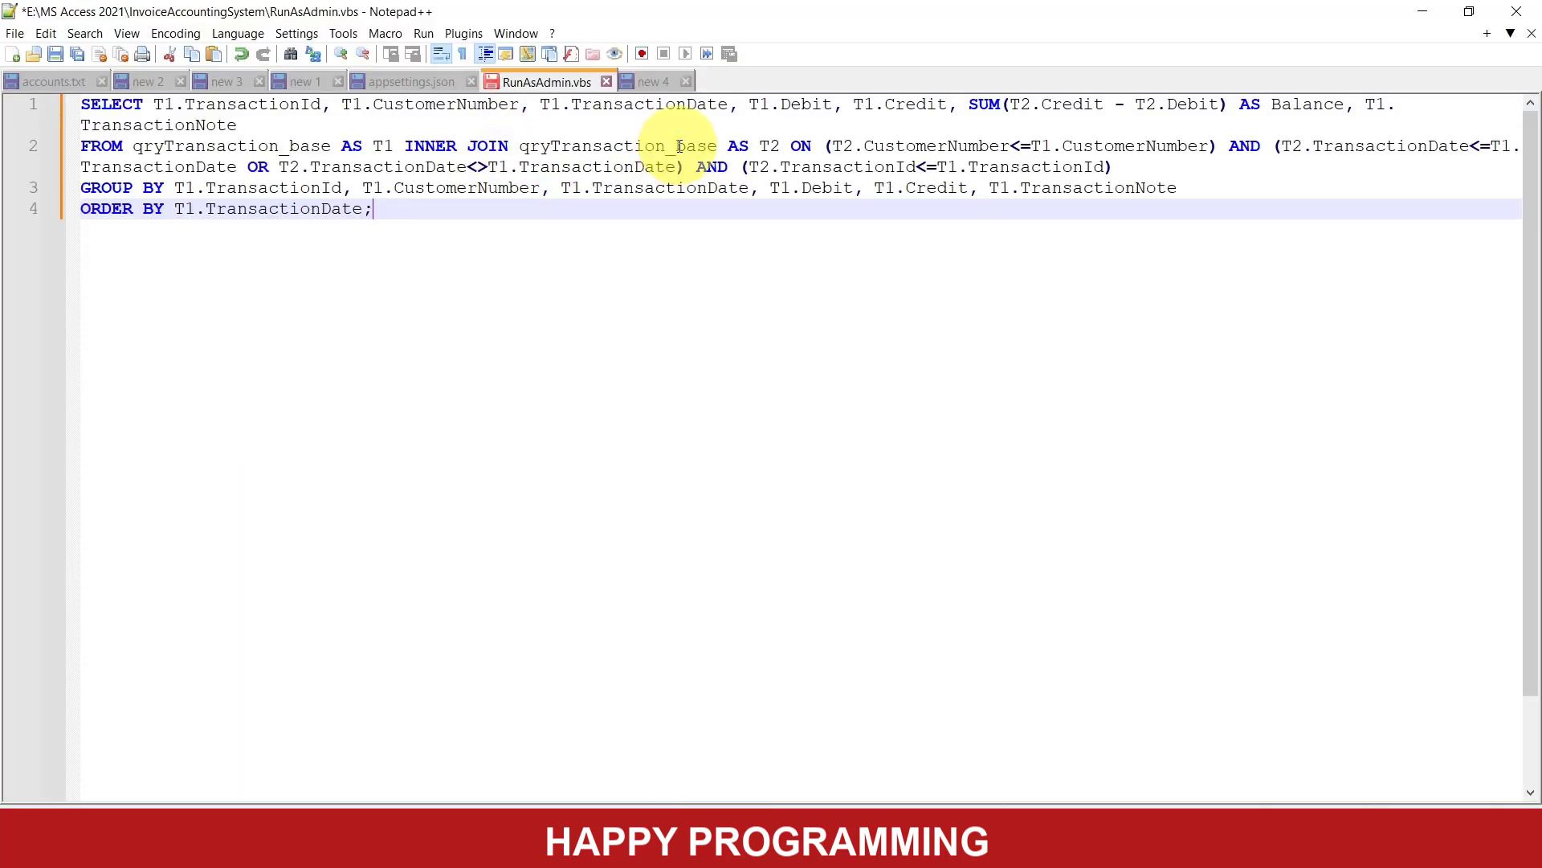
# Remove the T2.CustomerNumber<=T1.CustomerNumber condition and its AND from the INNER JOIN clause of the SQL.
pyautogui.tripleClick(942, 146)
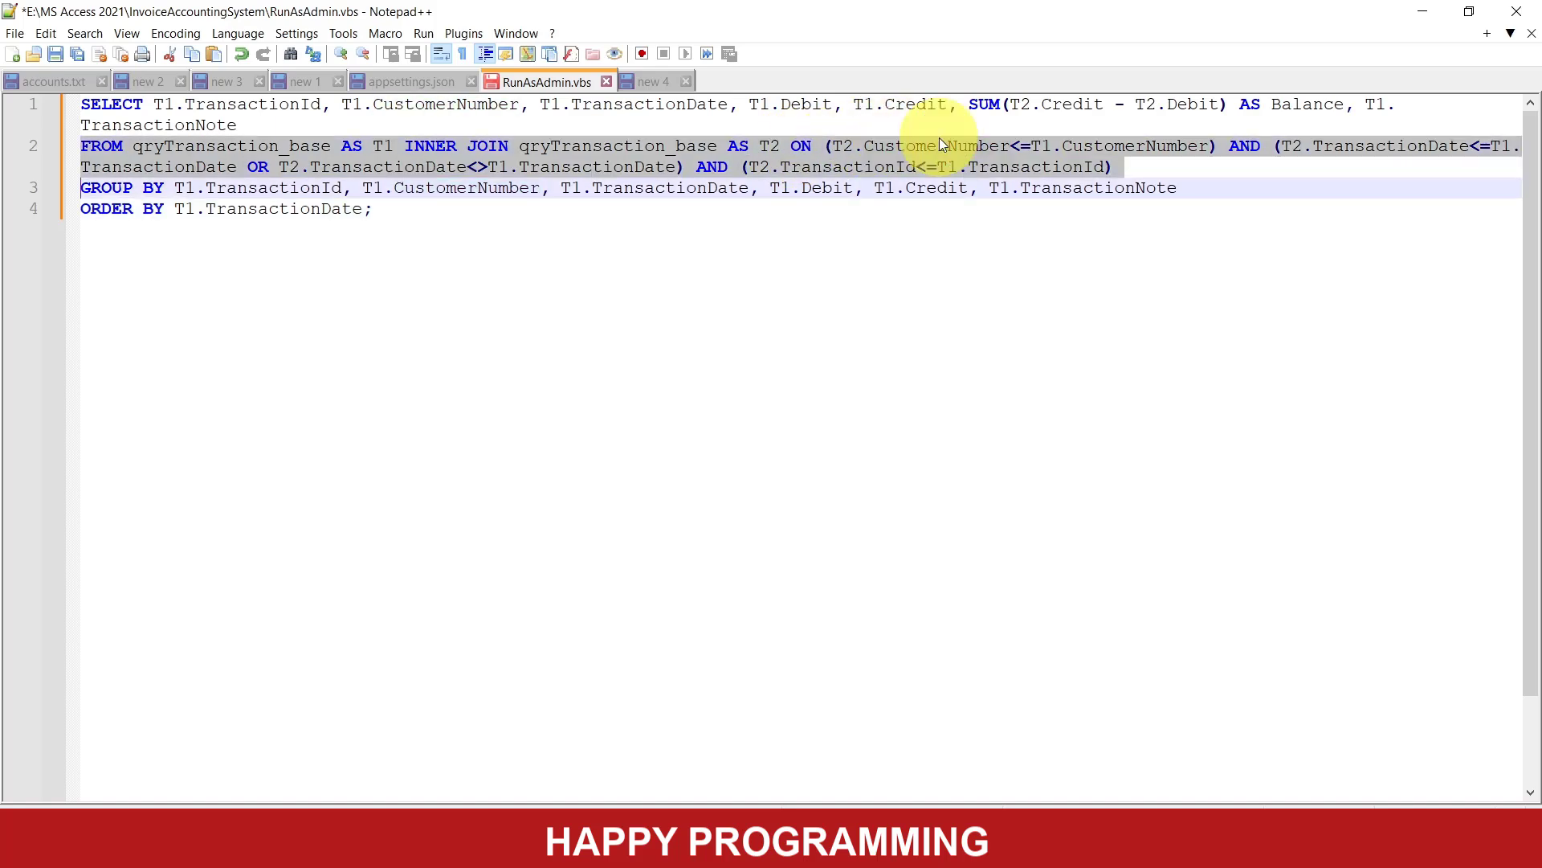
pyautogui.tripleClick(939, 143)
pyautogui.doubleClick(941, 145)
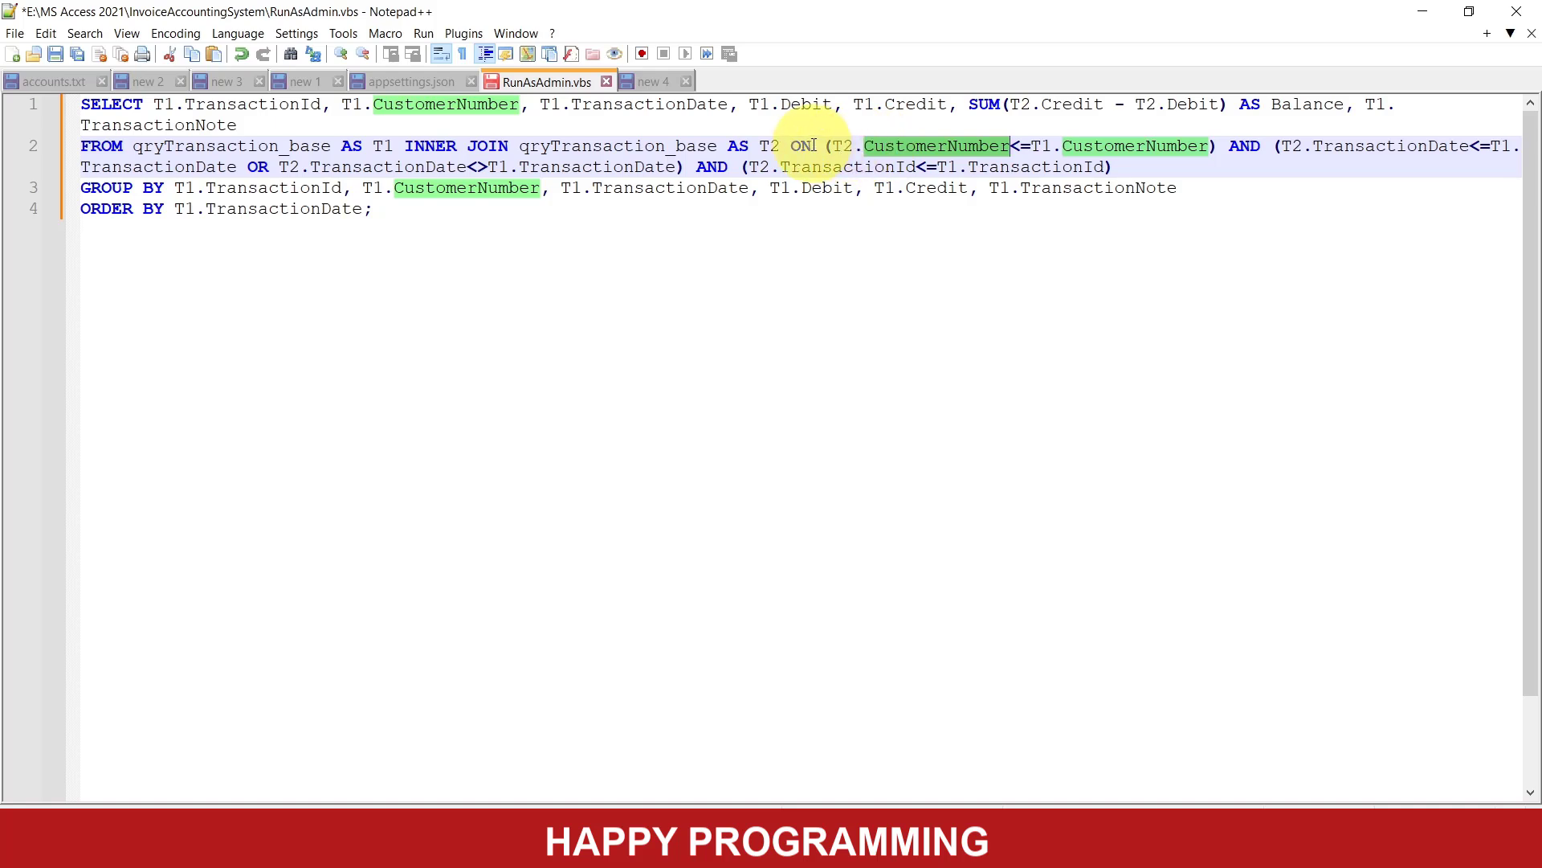
pyautogui.moveTo(824, 145); pyautogui.dragTo(1262, 146)
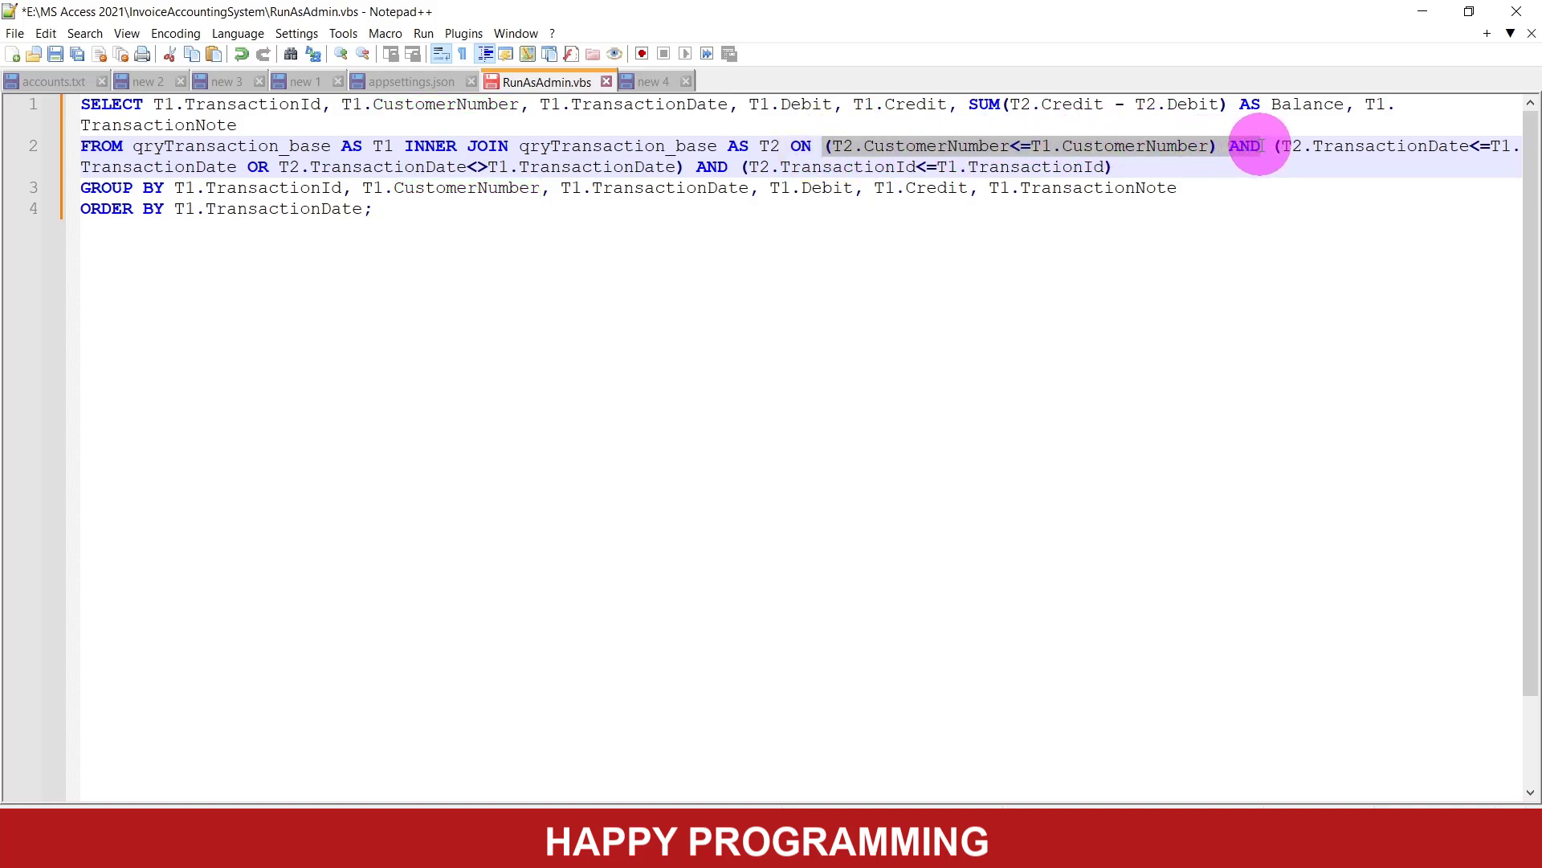
pyautogui.press('Delete')
pyautogui.press('Delete')
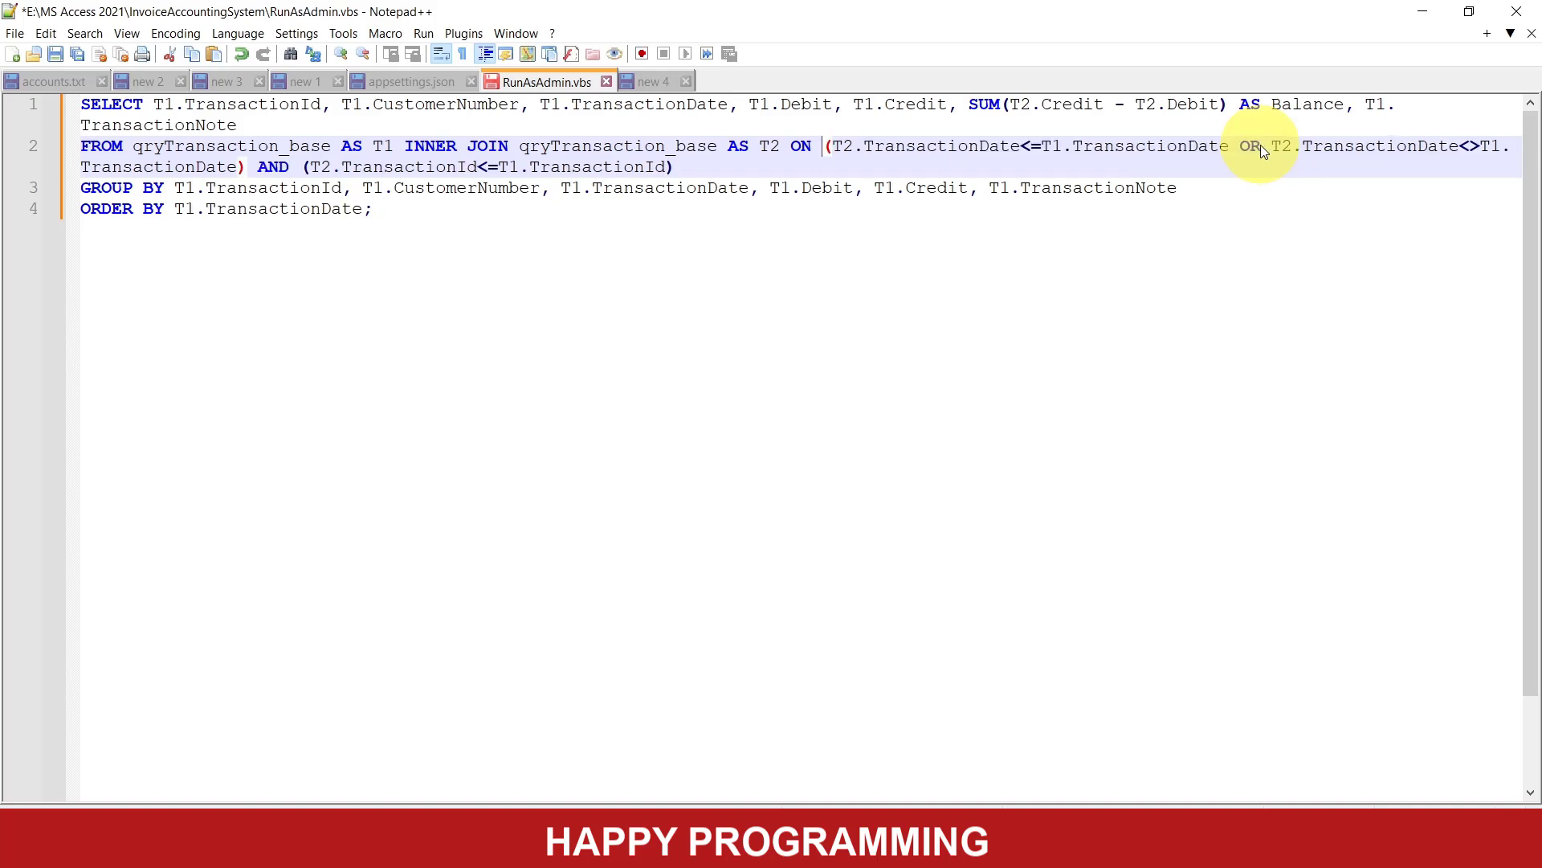
# Remove T1.CustomerNumber from both the SELECT list and the GROUP BY clause.
pyautogui.doubleClick(427, 102)
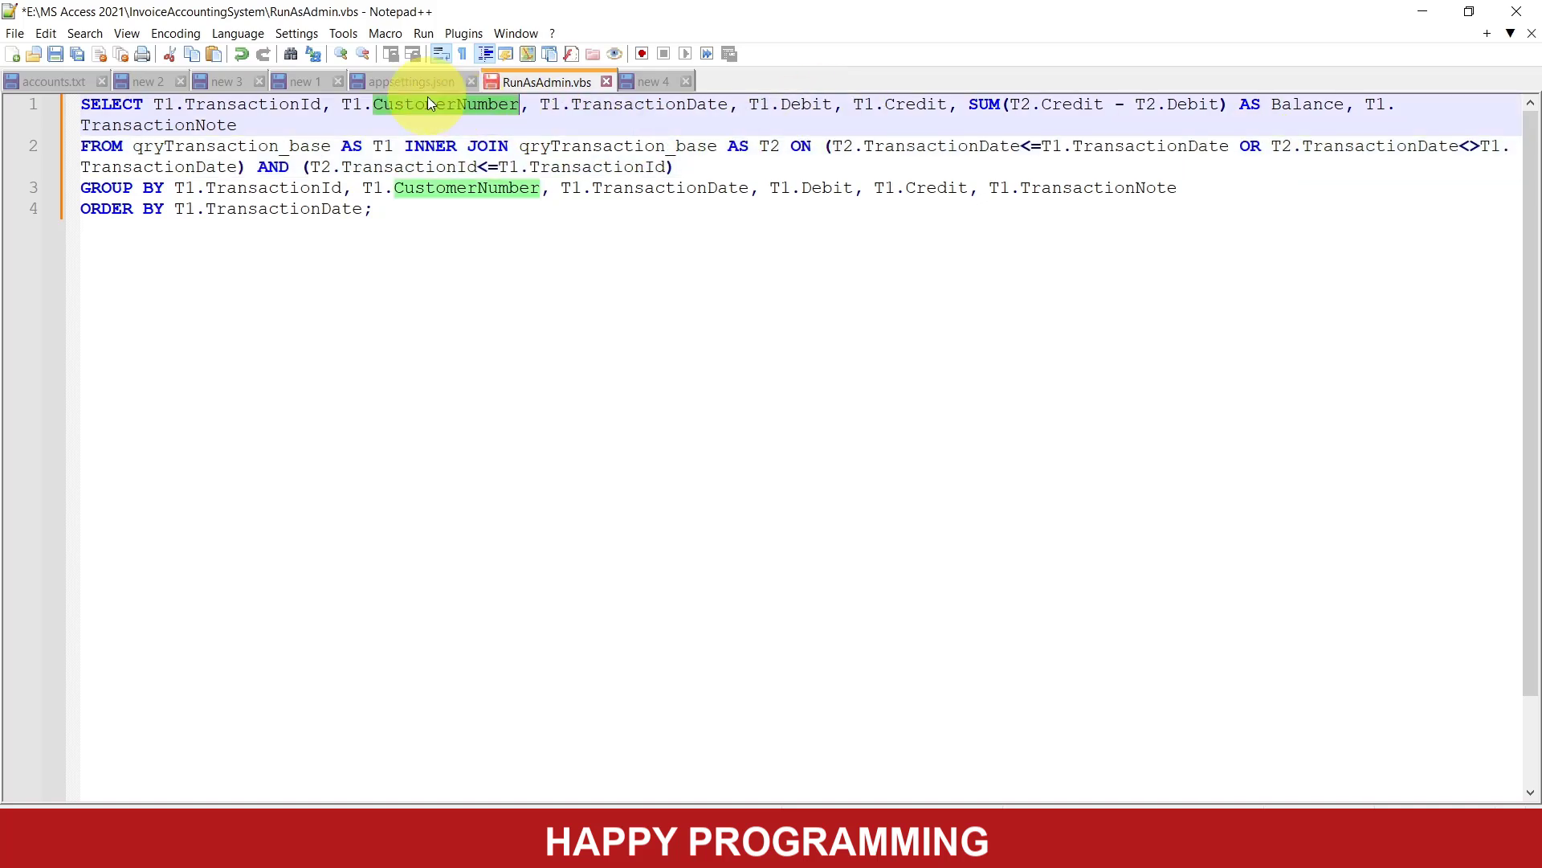
pyautogui.click(427, 103)
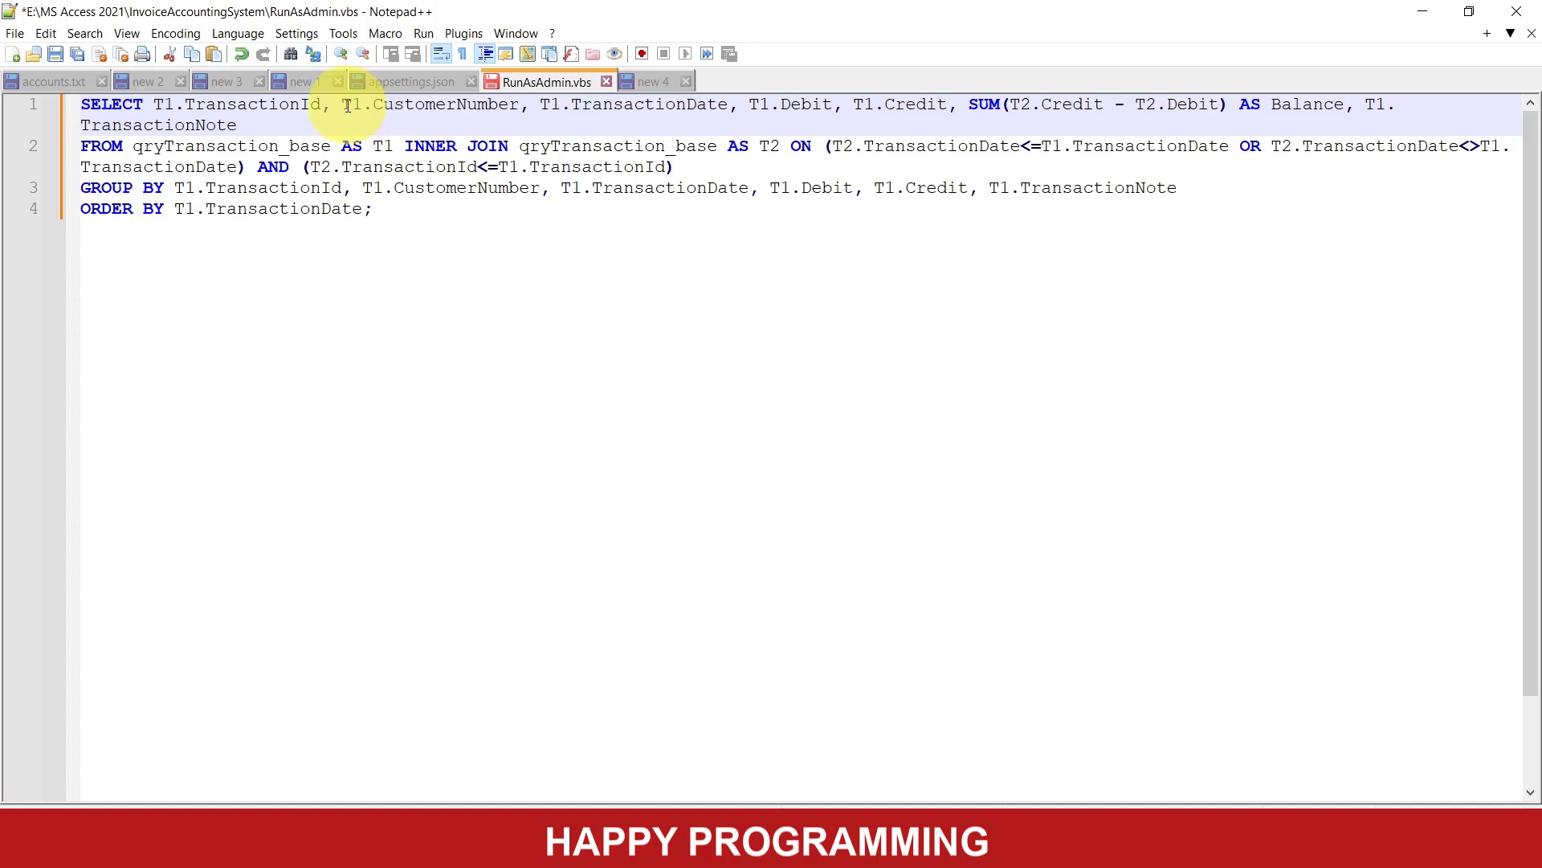
pyautogui.click(343, 104)
pyautogui.moveTo(343, 104); pyautogui.dragTo(540, 105)
pyautogui.press('Delete')
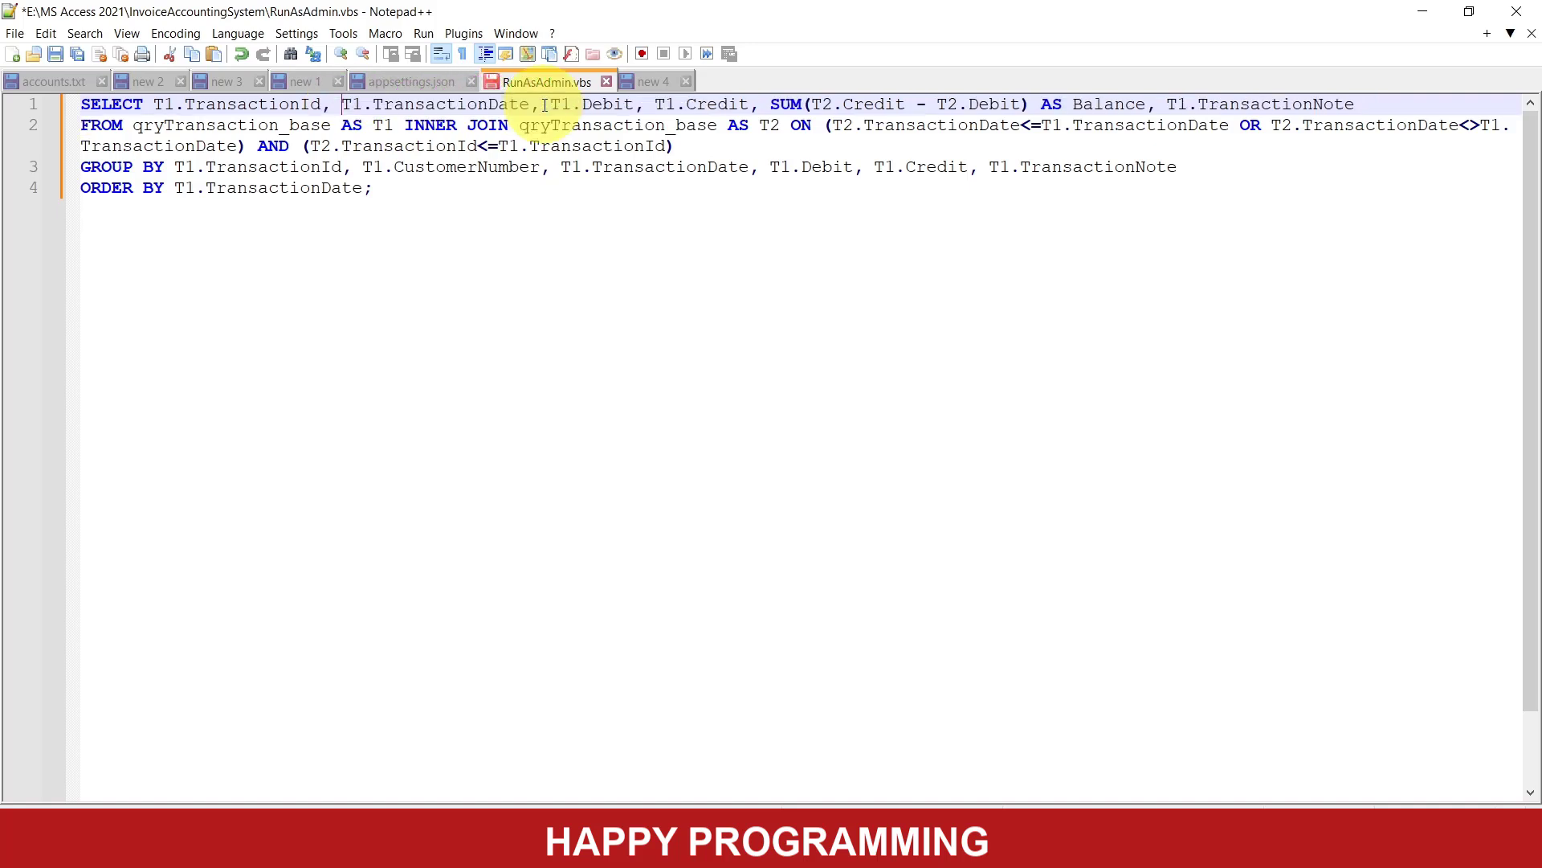
pyautogui.click(360, 166)
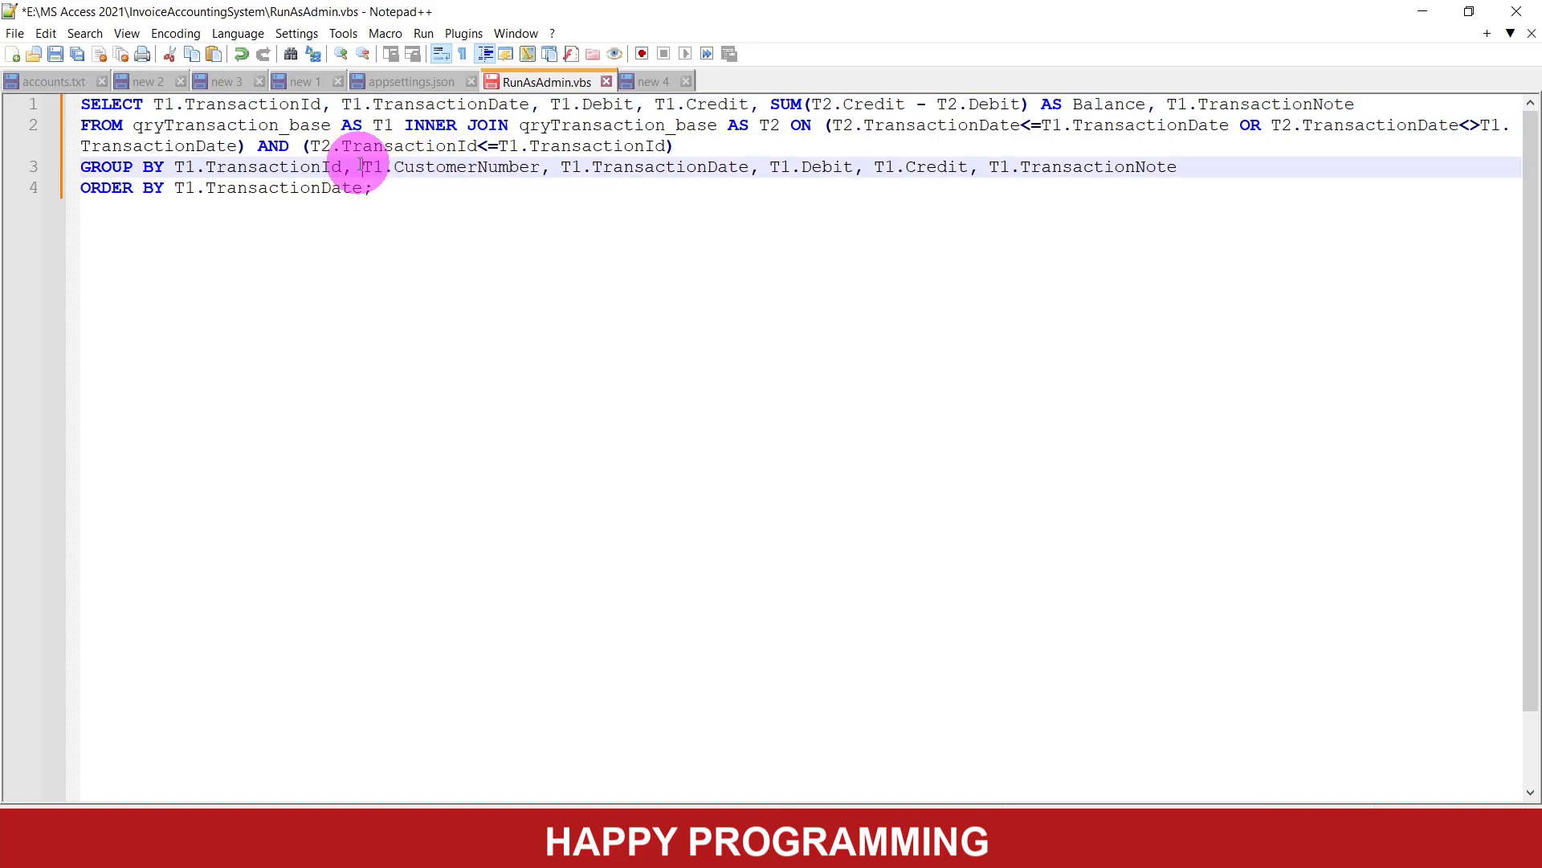
pyautogui.moveTo(361, 167); pyautogui.dragTo(551, 170)
pyautogui.press('Delete')
pyautogui.click(560, 232)
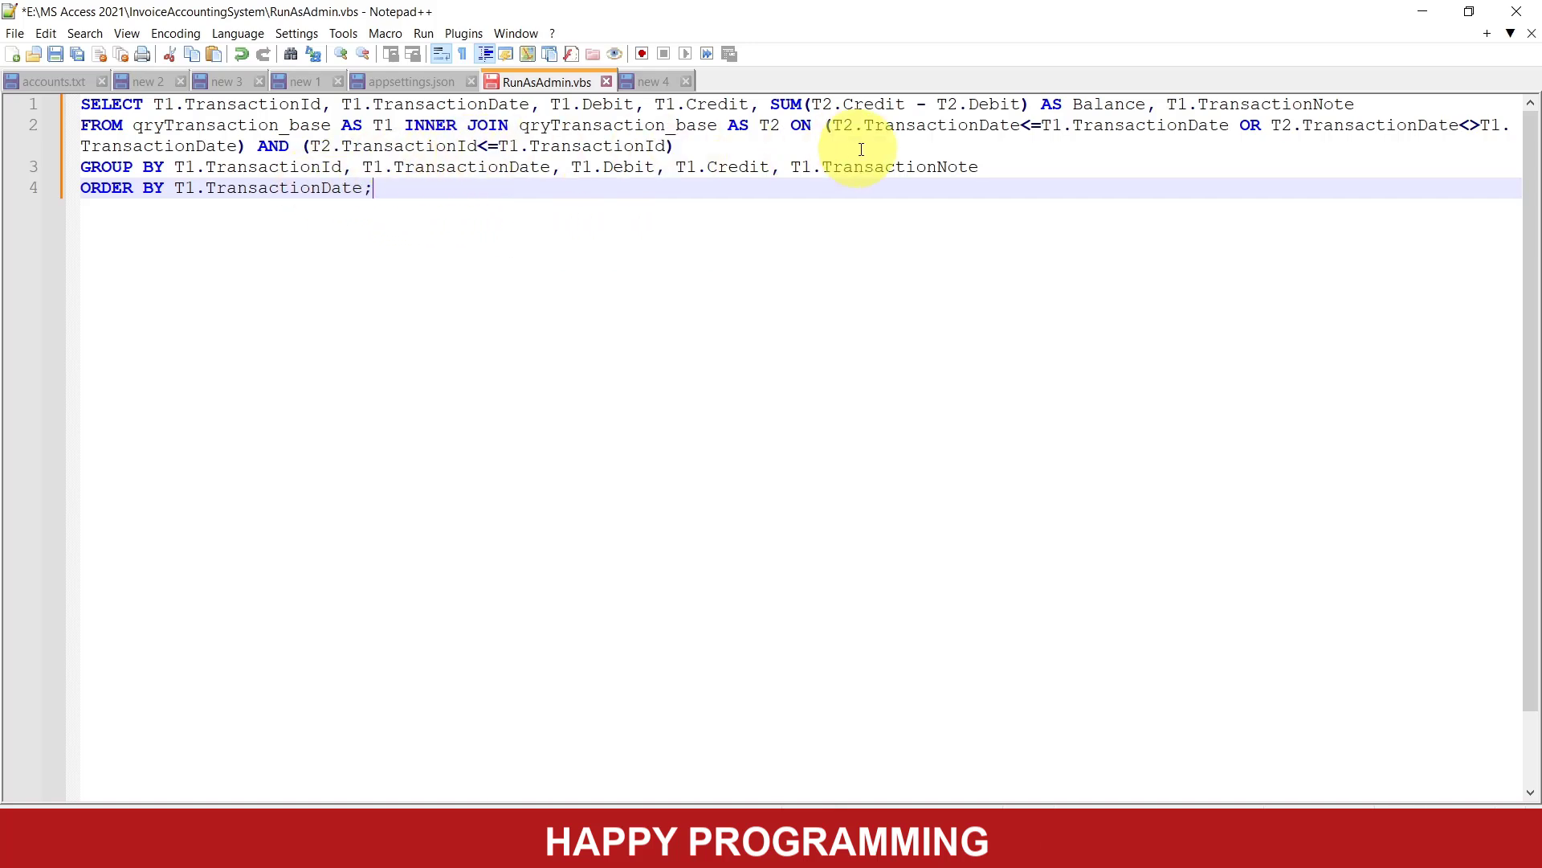
# Copy the whole edited SQL statement, switch to Access and replace the SQL of qryDailyTransaction with it.
pyautogui.moveTo(402, 190)
pyautogui.mouseDown()
pyautogui.moveTo(66, 110)
pyautogui.moveTo(83, 113)
pyautogui.mouseUp()
pyautogui.hotkey('ctrl', 'c')
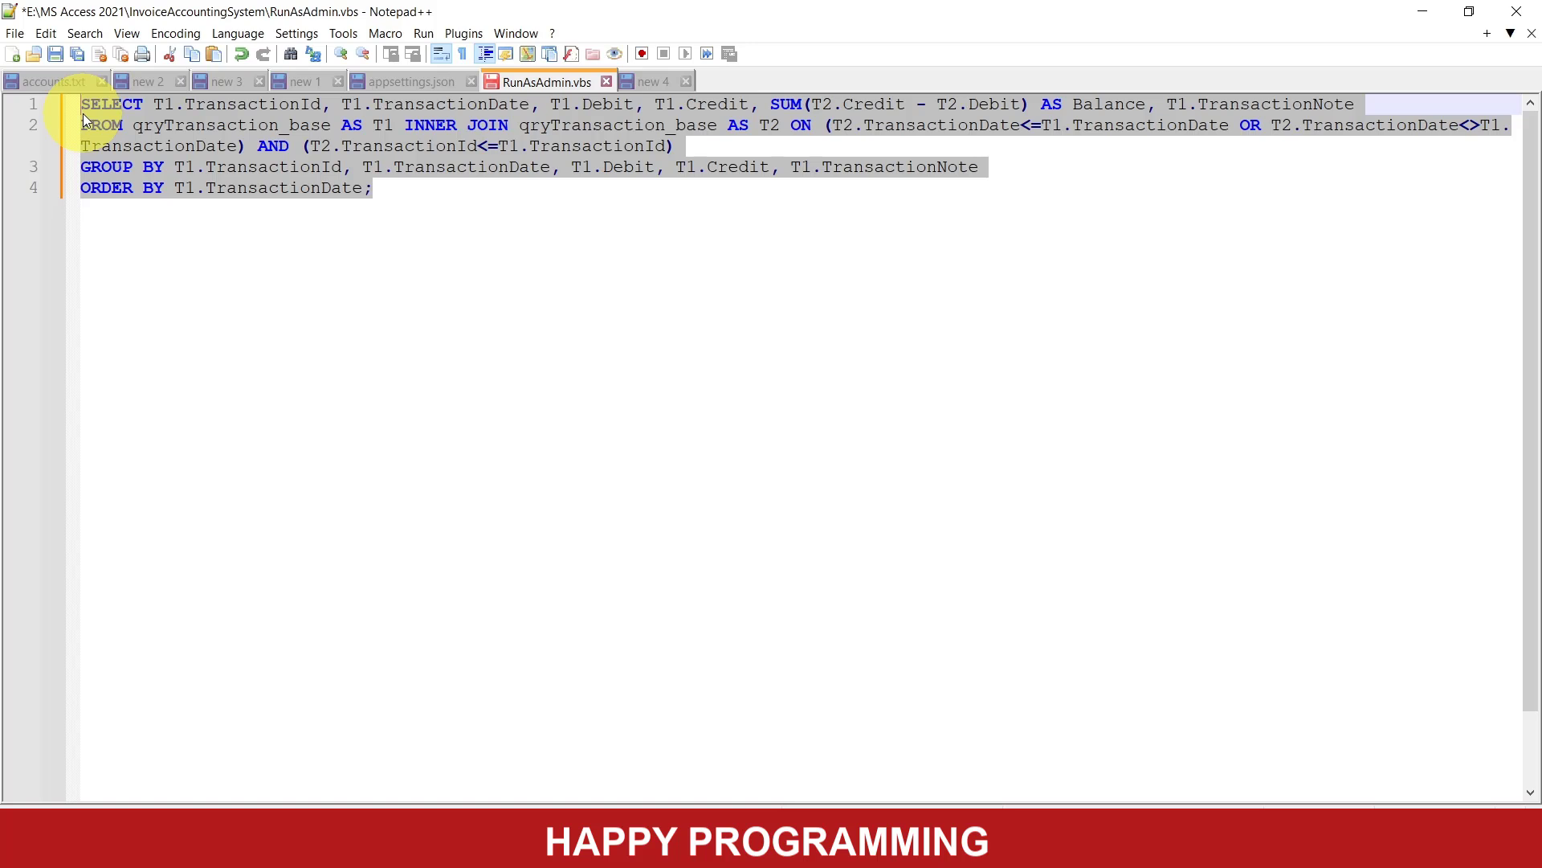
pyautogui.click(811, 850)
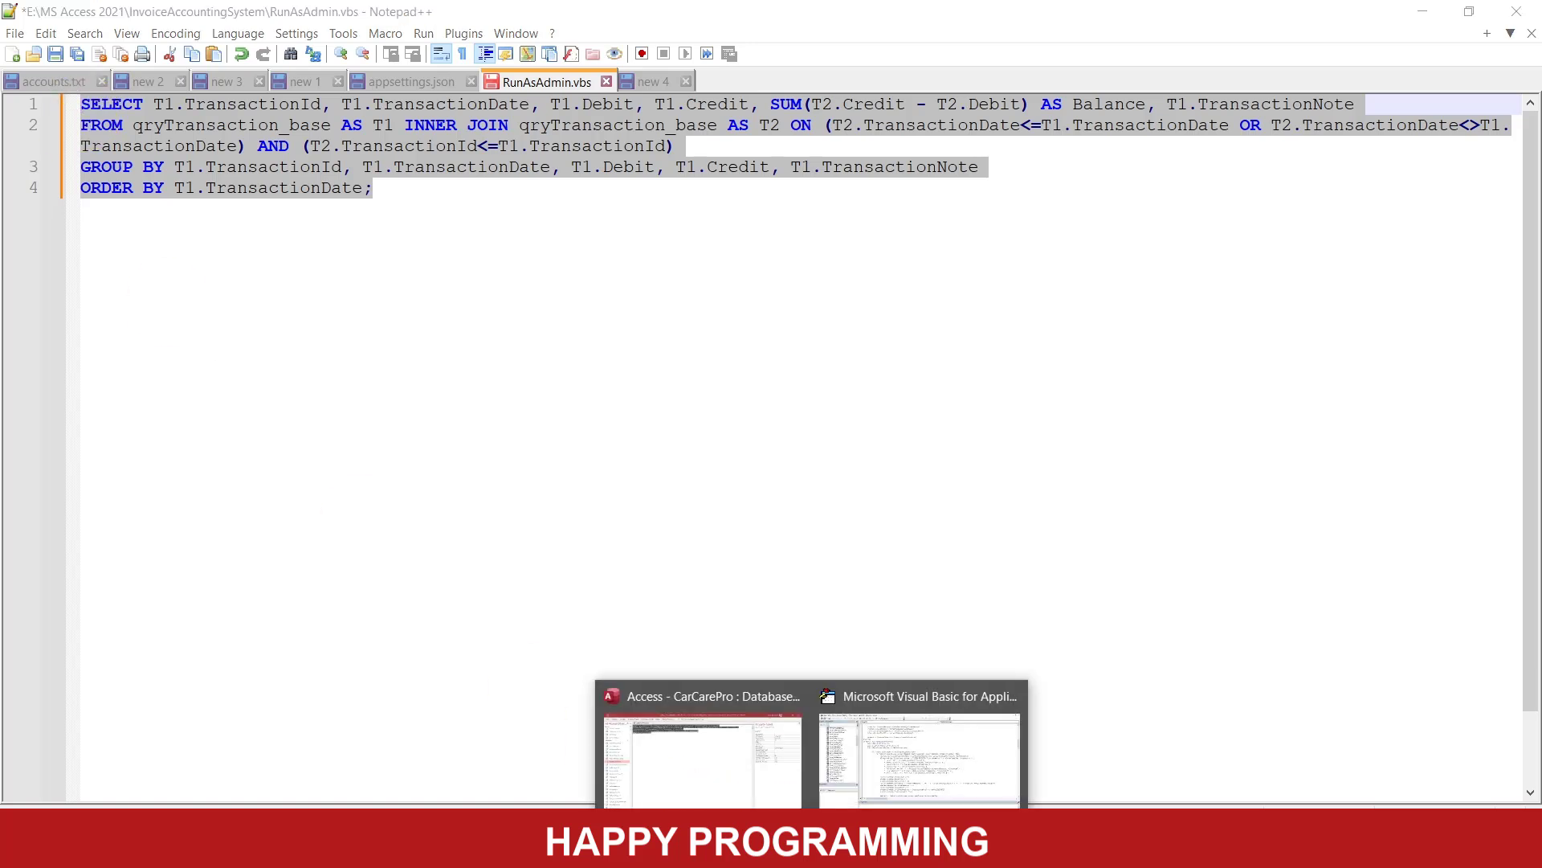
pyautogui.click(703, 751)
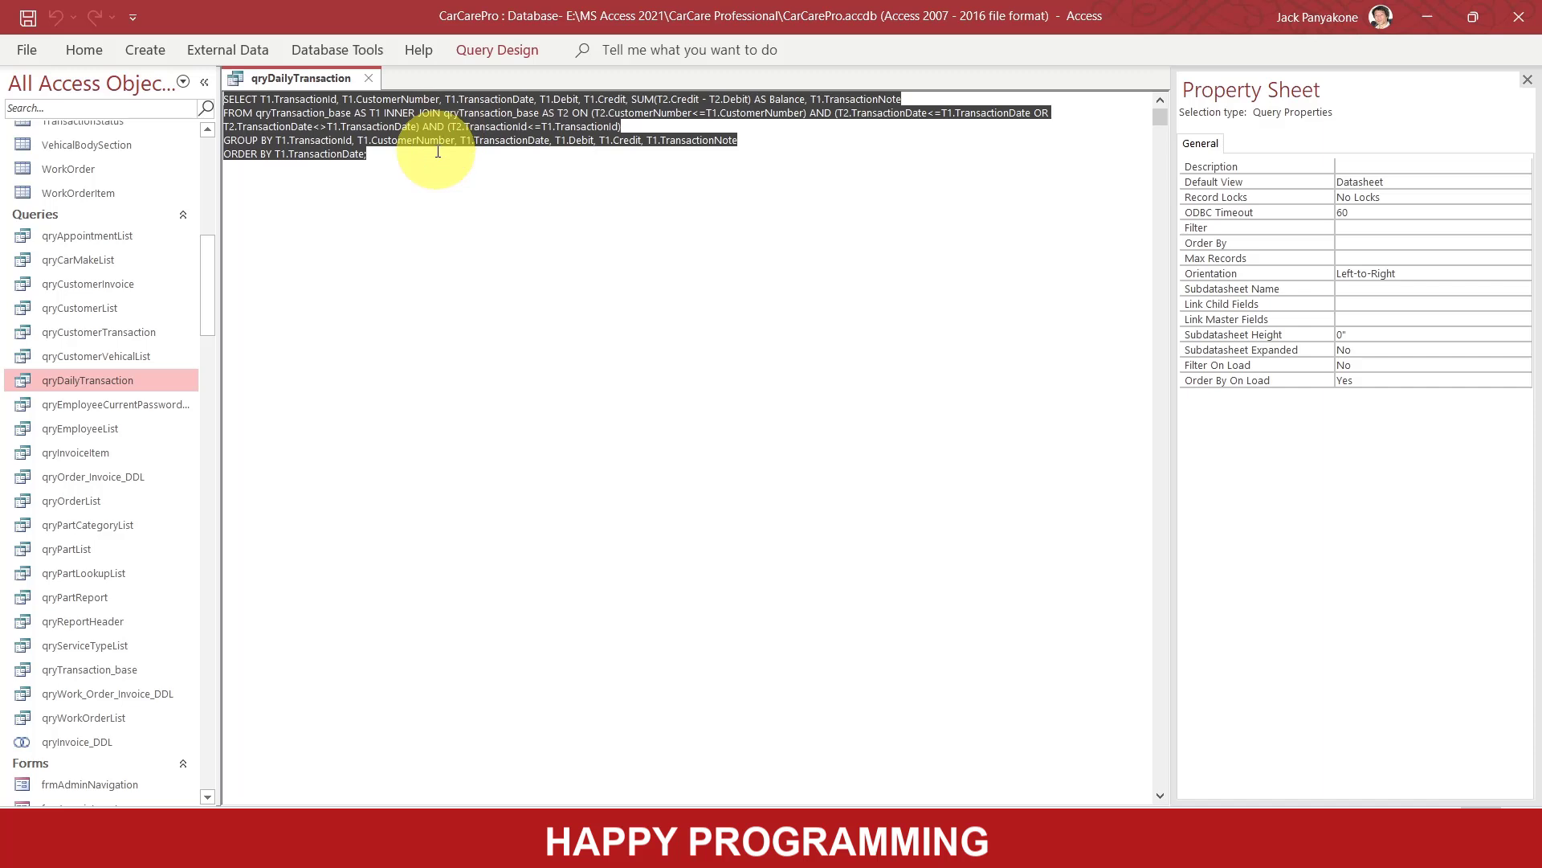
pyautogui.press('Delete')
pyautogui.hotkey('ctrl', 'v')
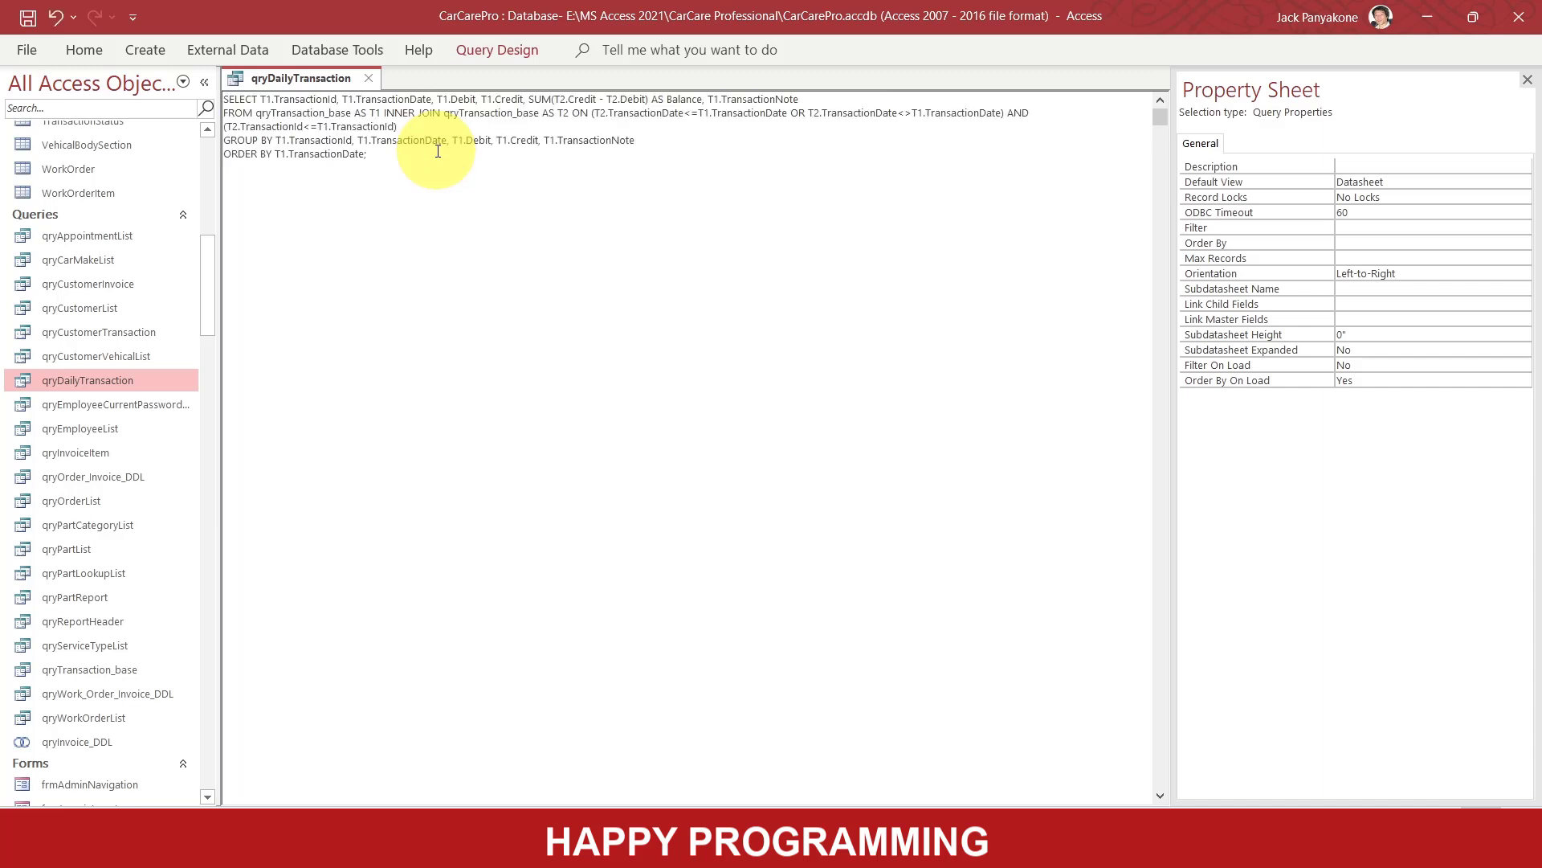
# Run qryDailyTransaction and check the running Balance against the Debit and Credit values of transactions 3 to 5.
pyautogui.click(464, 53)
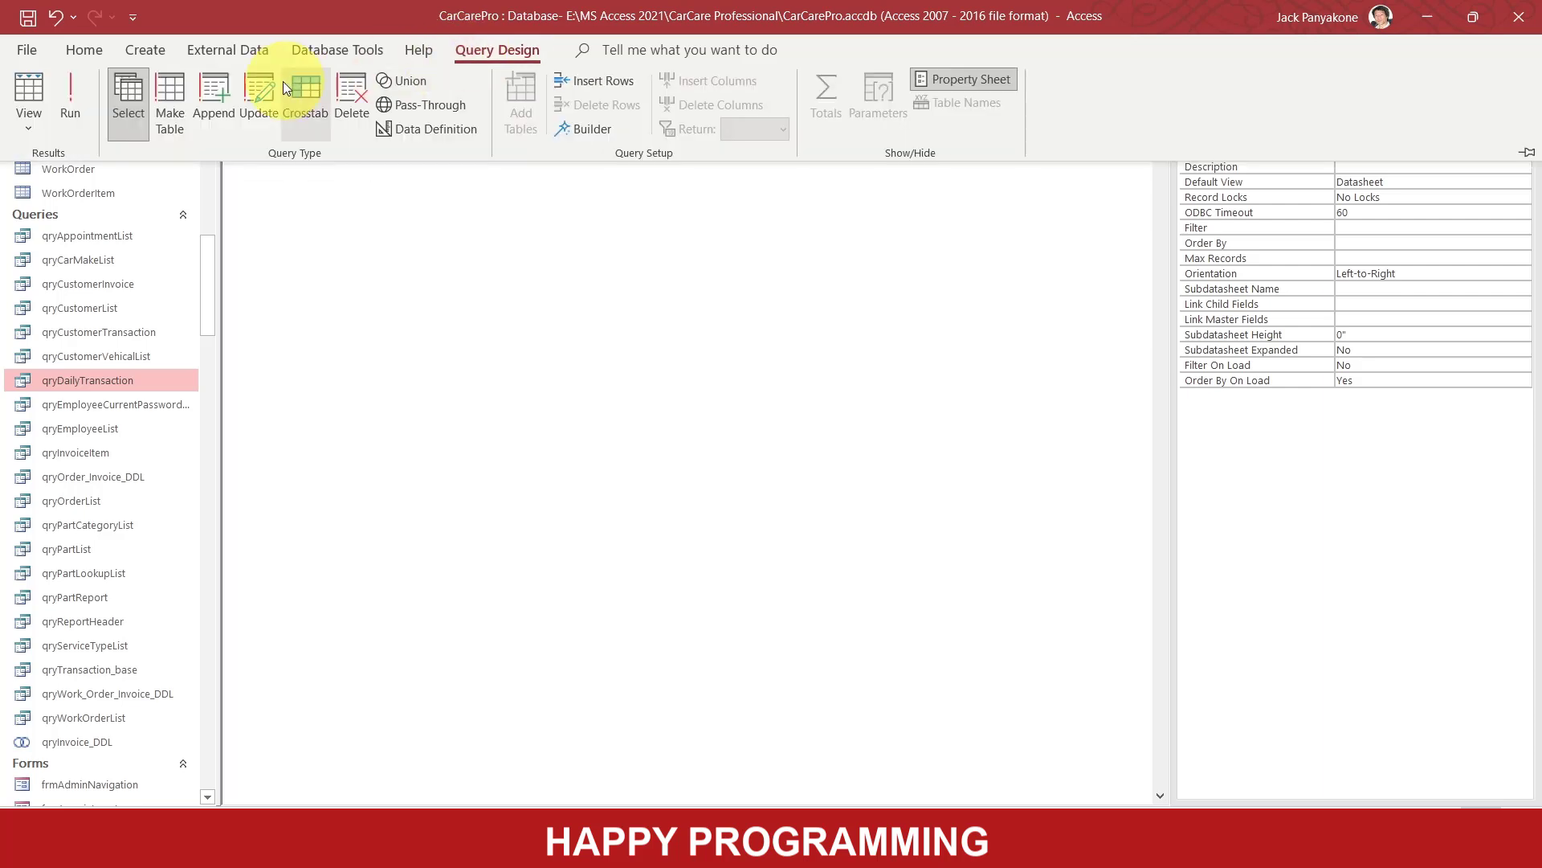
pyautogui.click(66, 80)
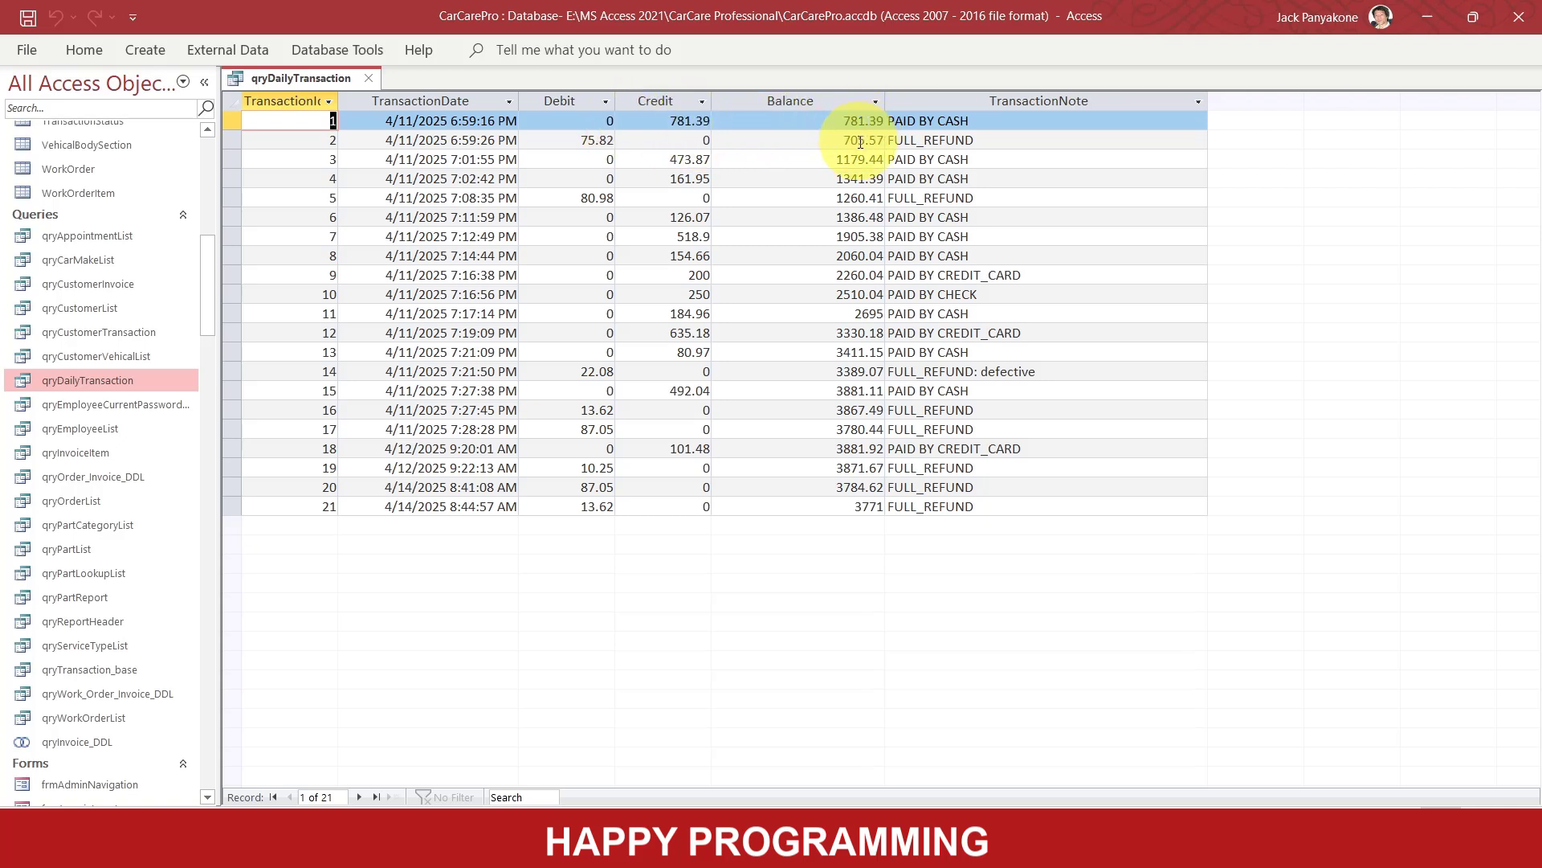
pyautogui.click(683, 159)
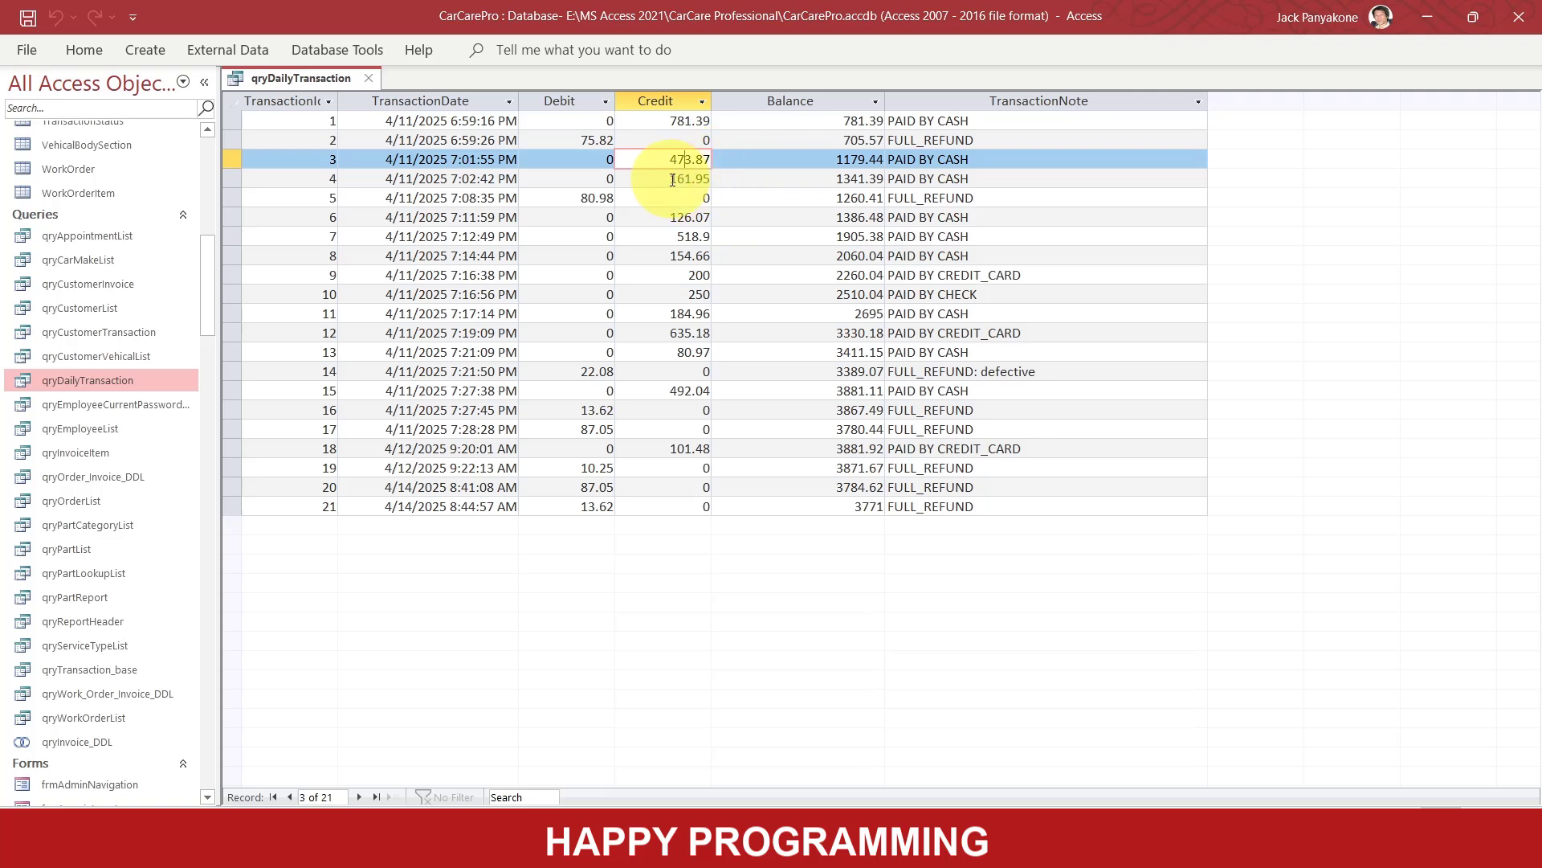
pyautogui.doubleClick(853, 178)
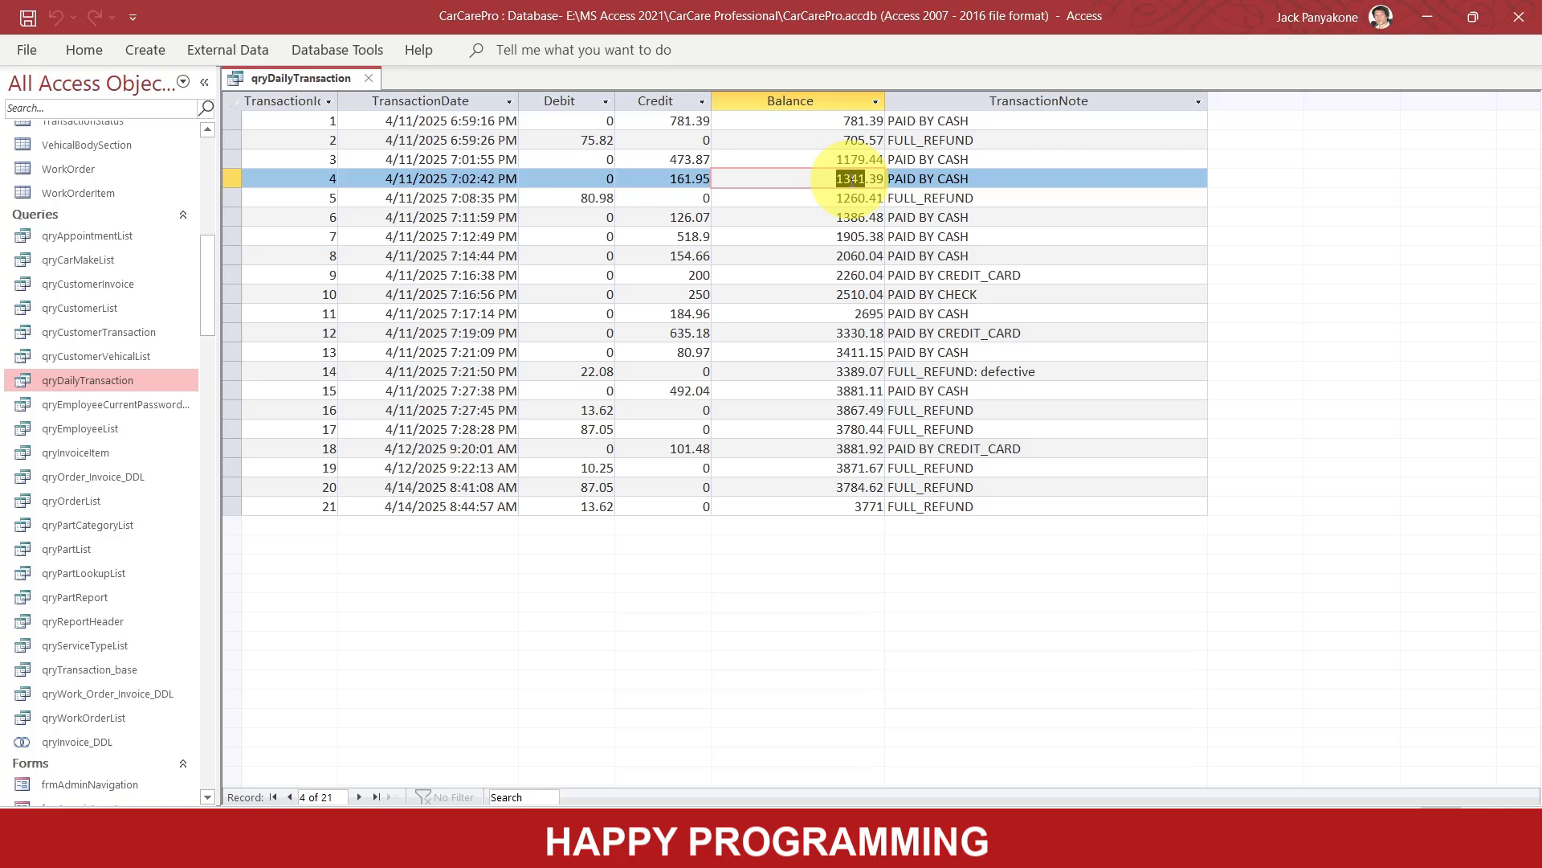
pyautogui.doubleClick(587, 197)
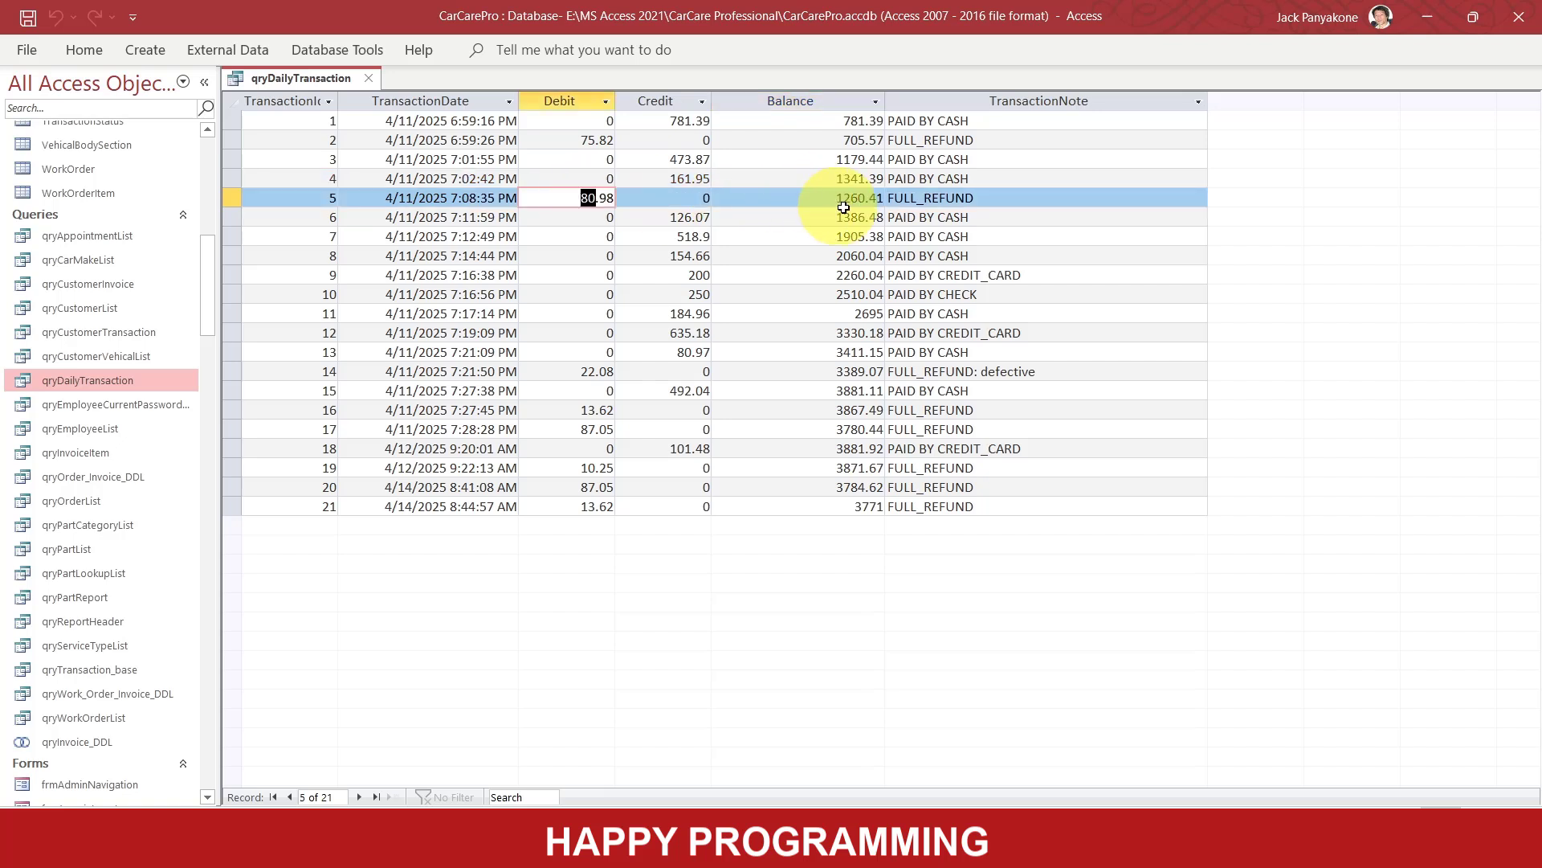
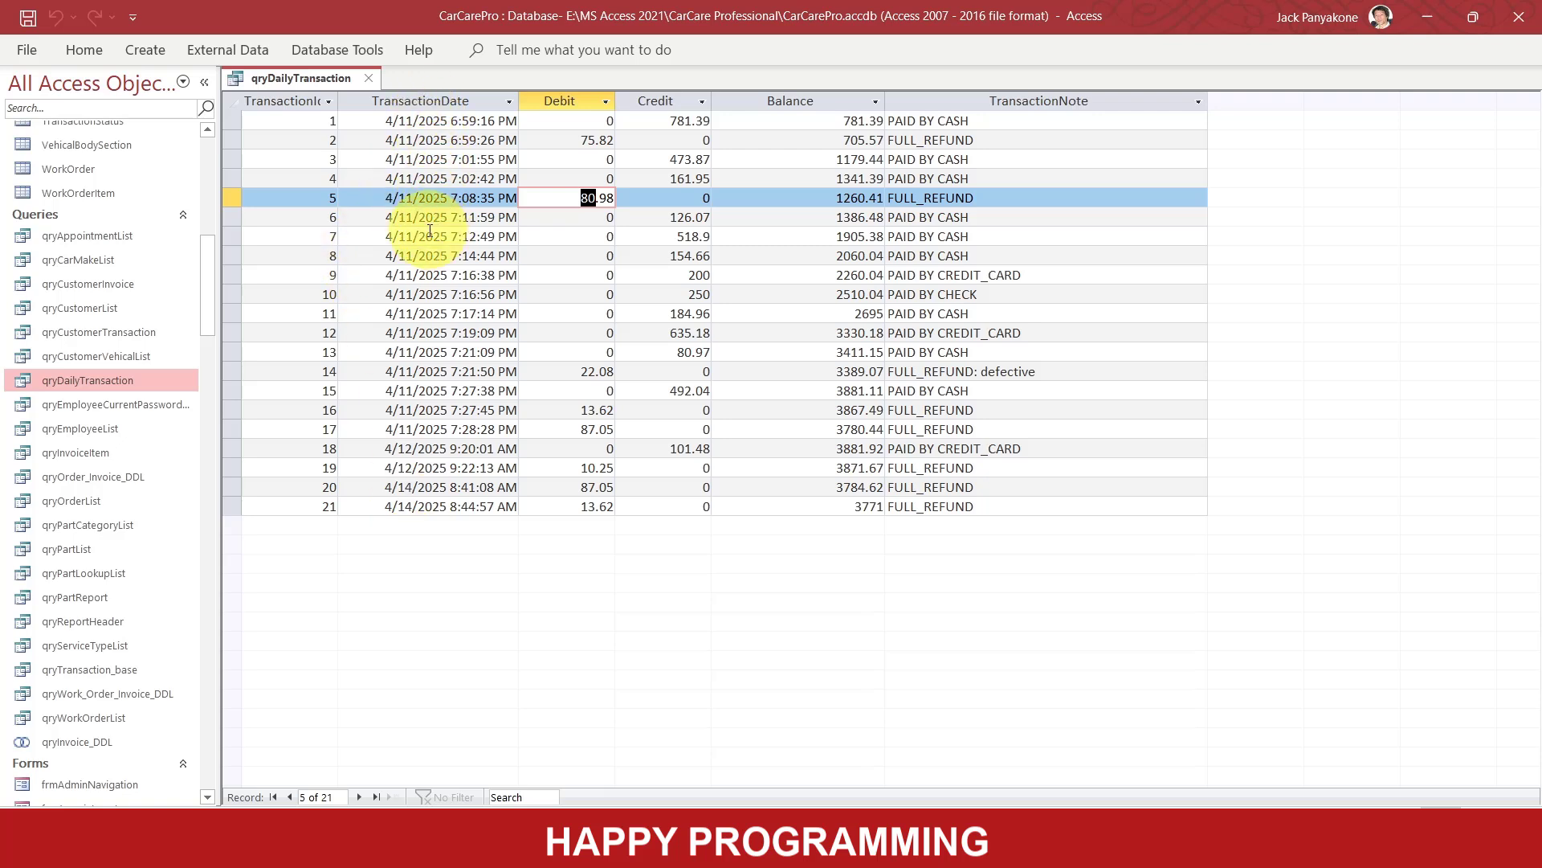
# Try to show qryDailyTransaction in Design View, dismiss the join messages and close the query without saving its changes.
pyautogui.rightClick(305, 76)
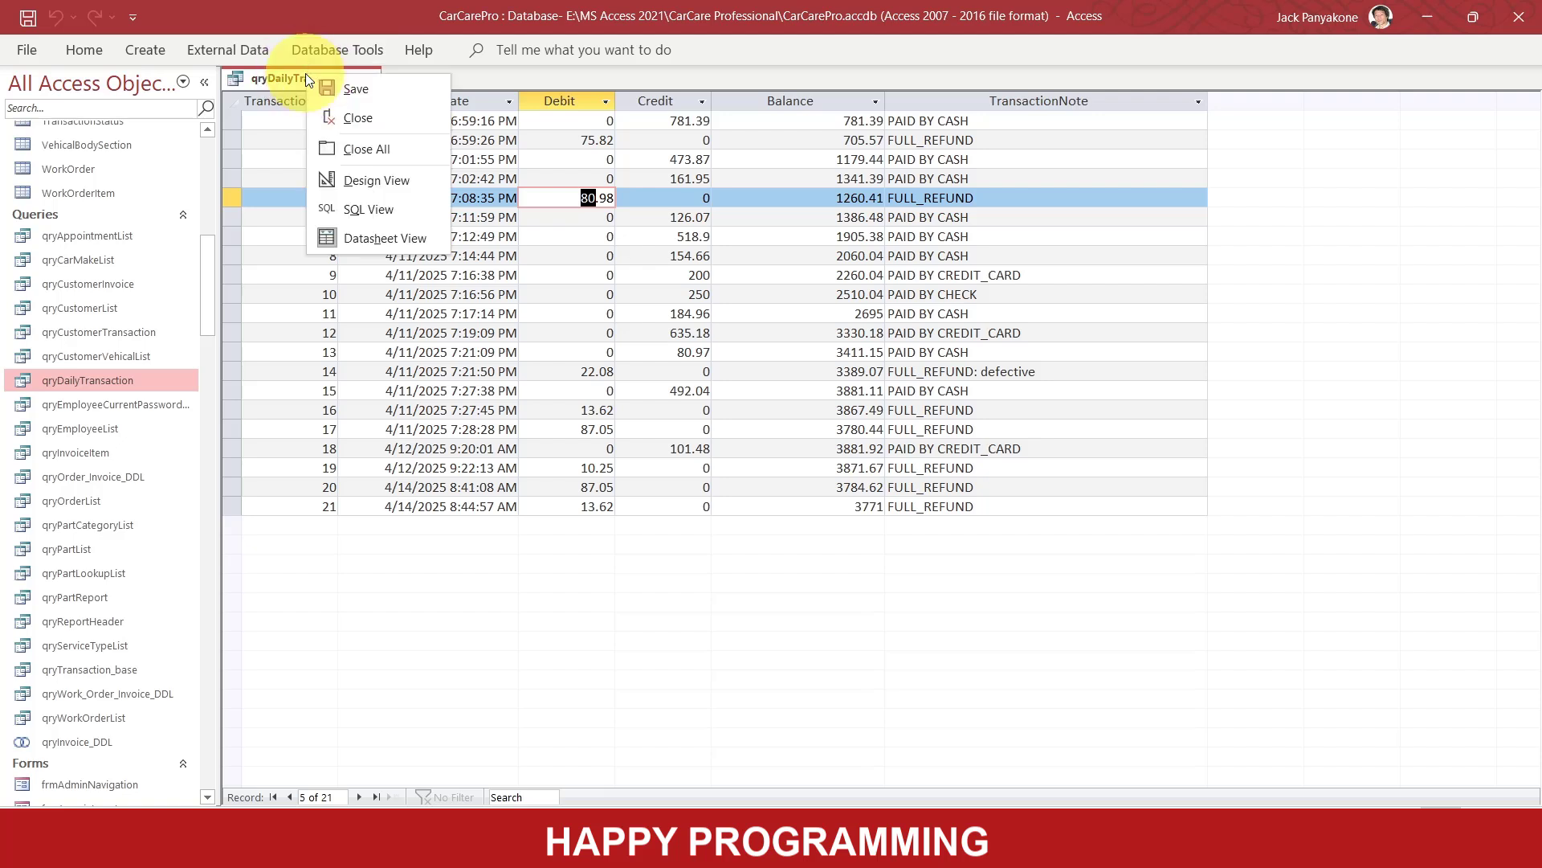
pyautogui.click(355, 180)
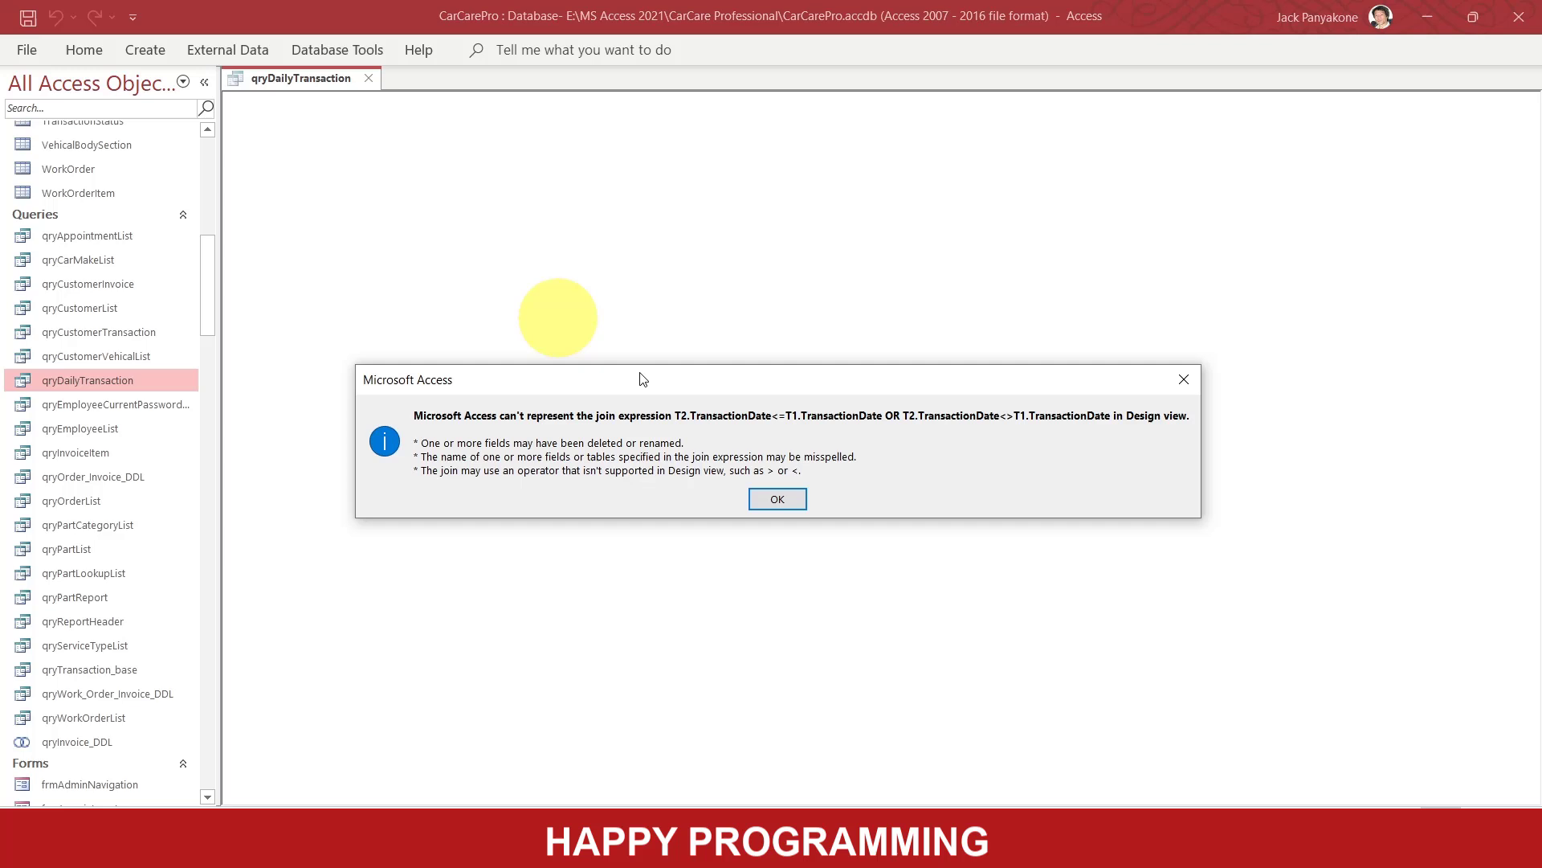
pyautogui.click(776, 501)
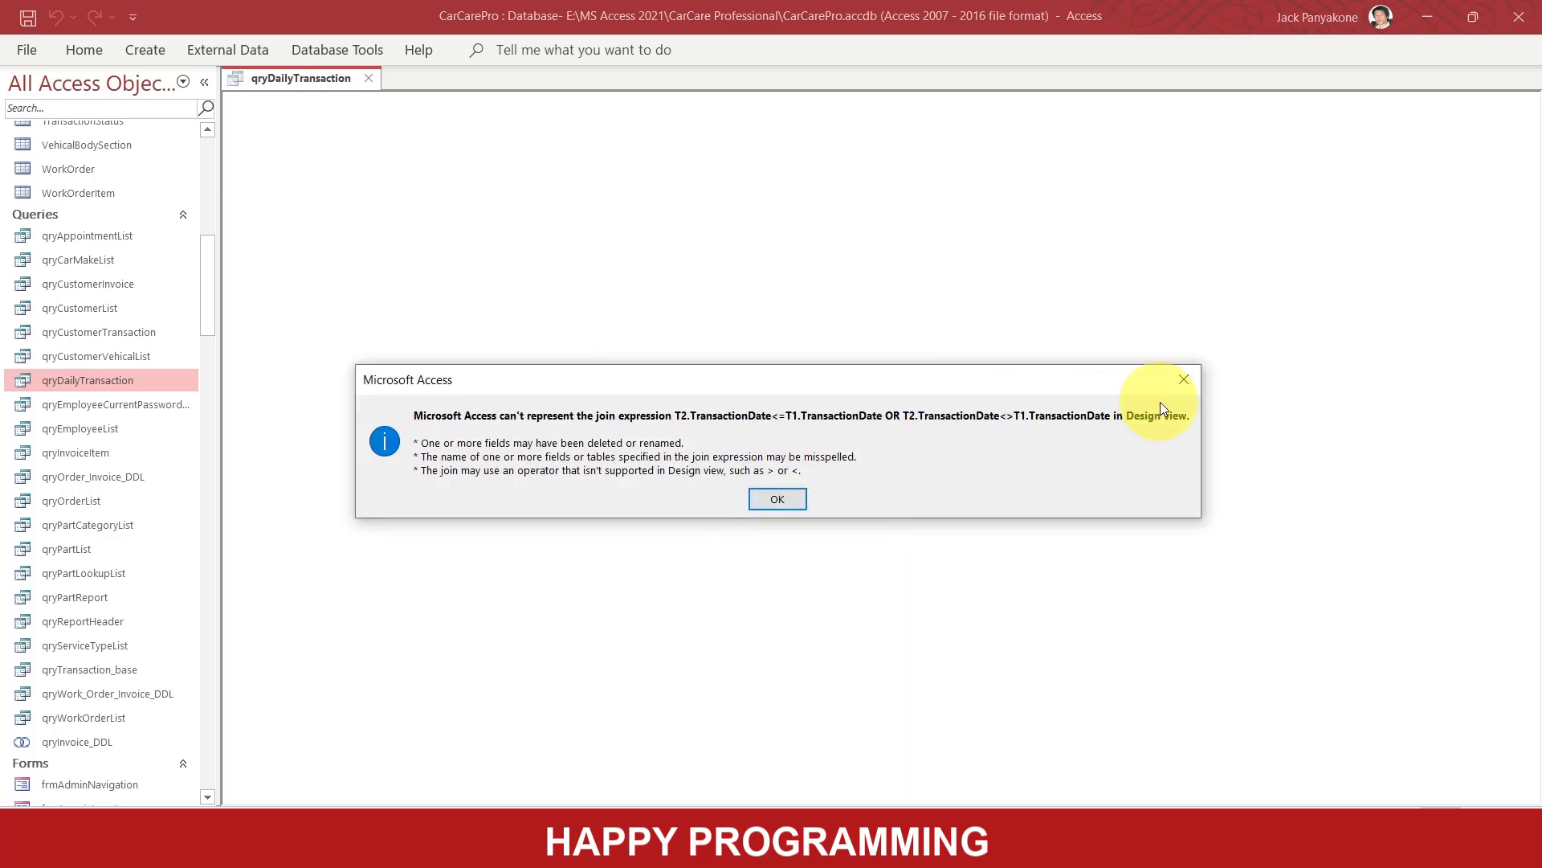
pyautogui.click(1184, 380)
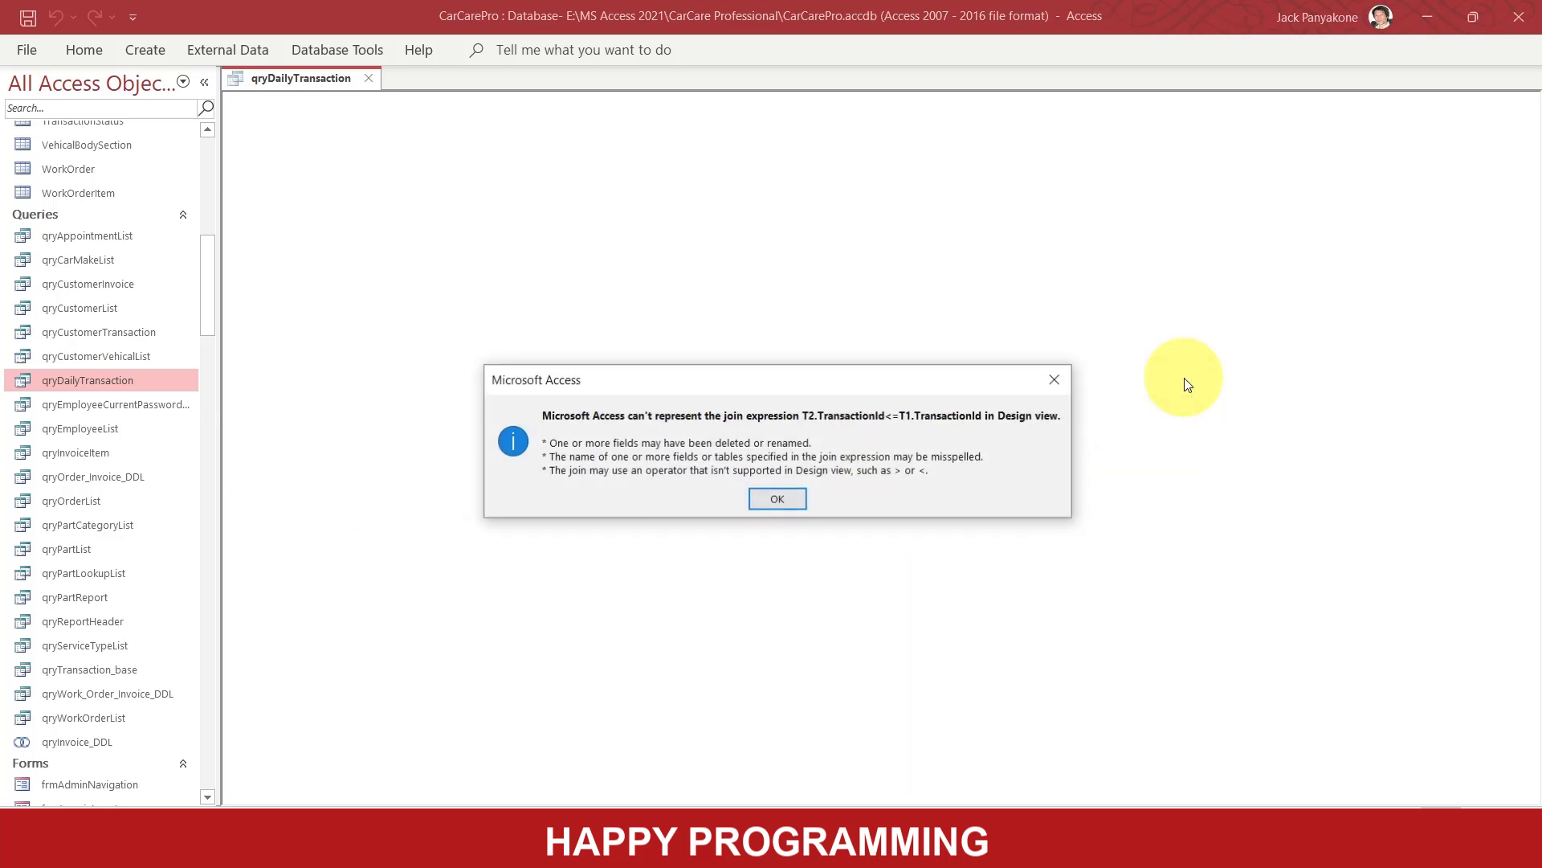
pyautogui.click(1055, 381)
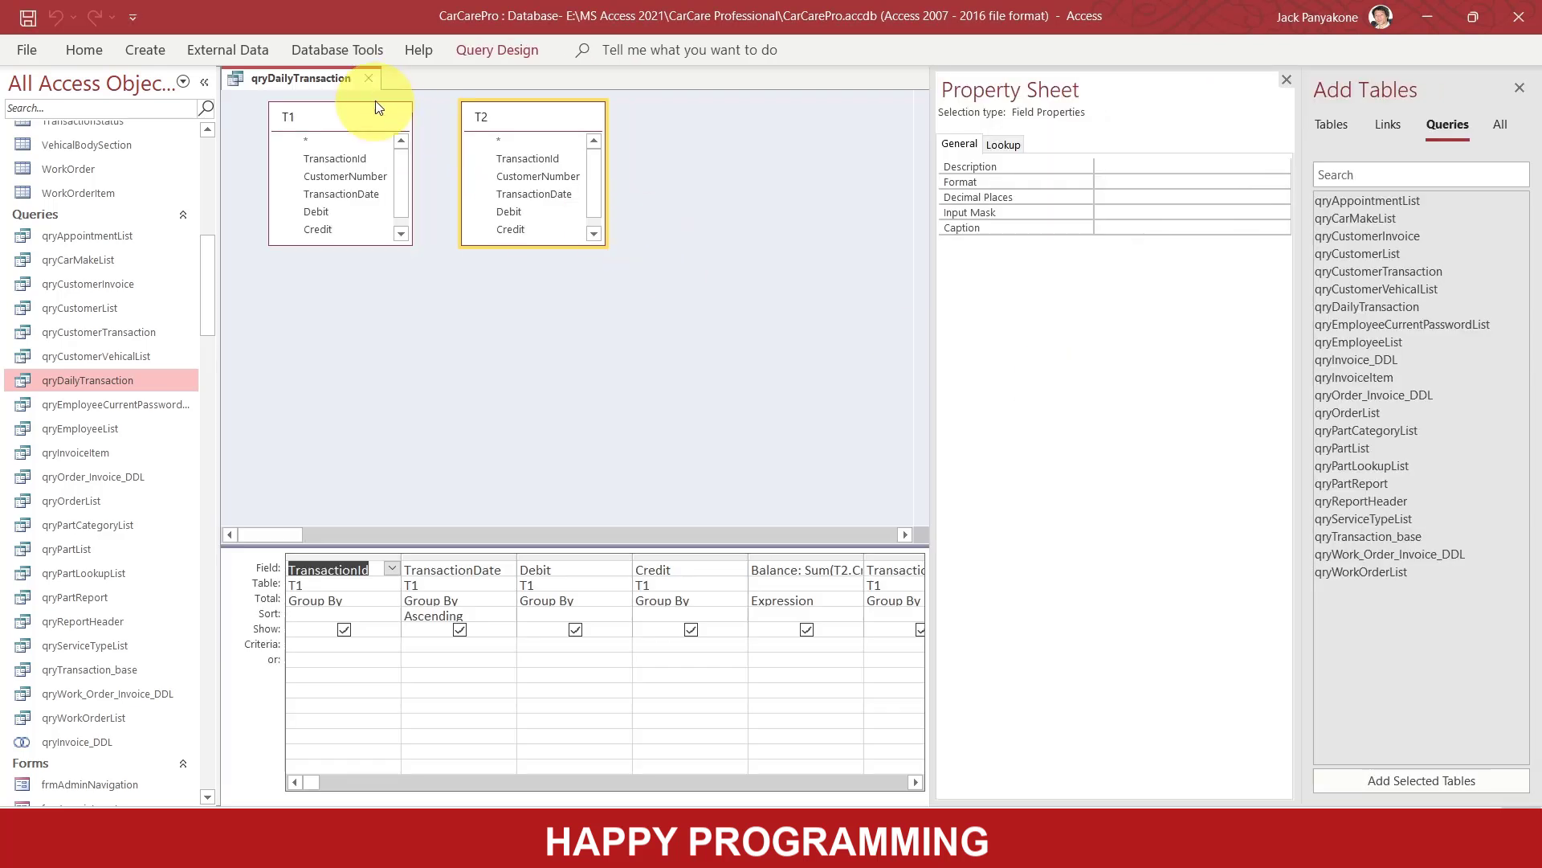
pyautogui.click(372, 78)
pyautogui.click(773, 477)
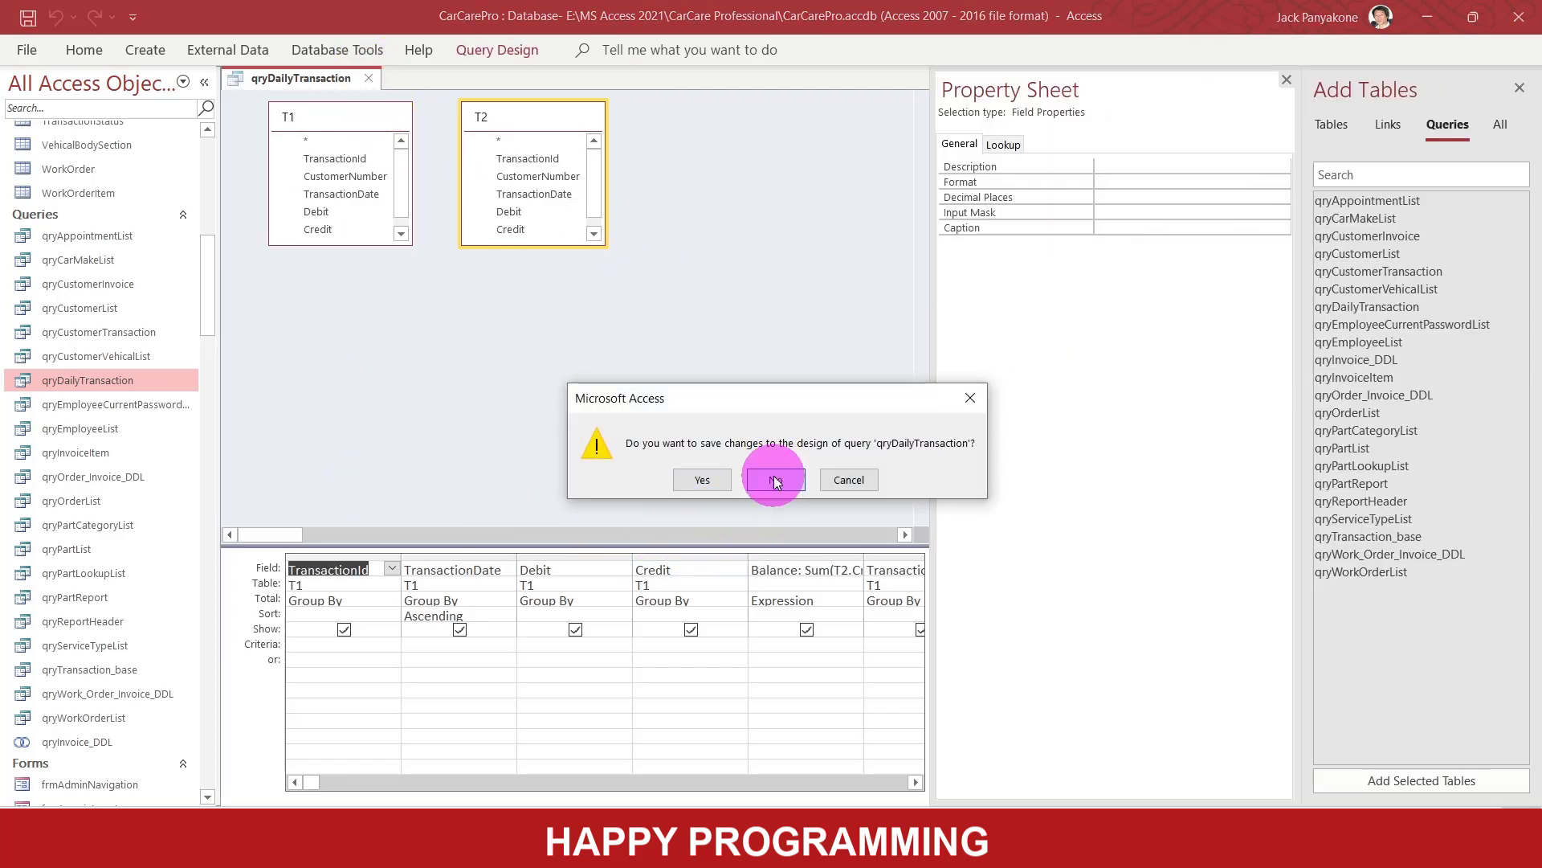
# Reopen qryDailyTransaction for design editing, copy its SQL text and switch to Notepad++.
pyautogui.rightClick(117, 382)
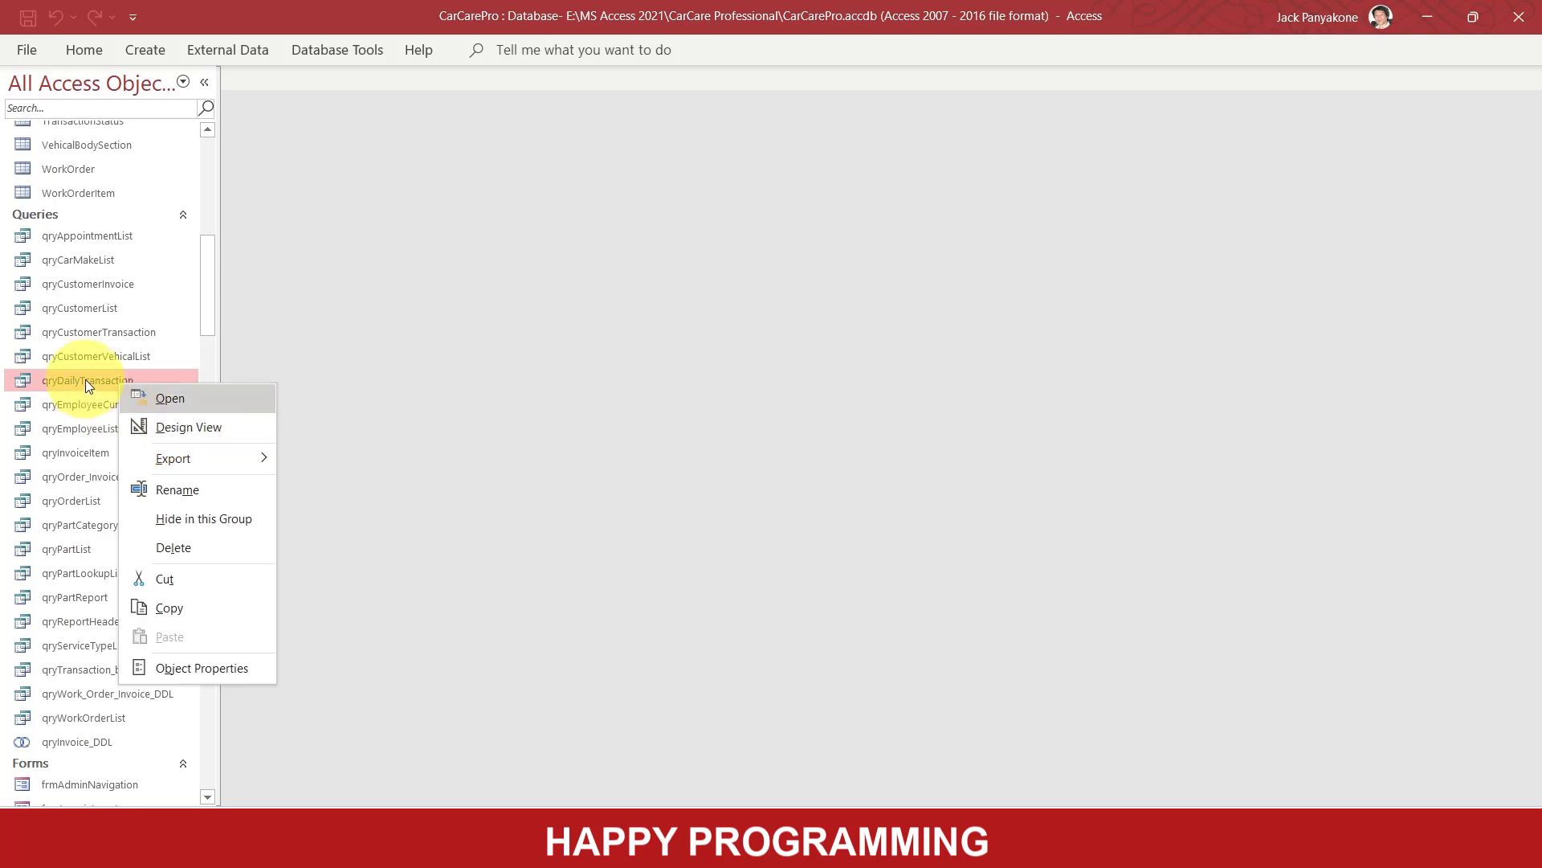
pyautogui.click(181, 431)
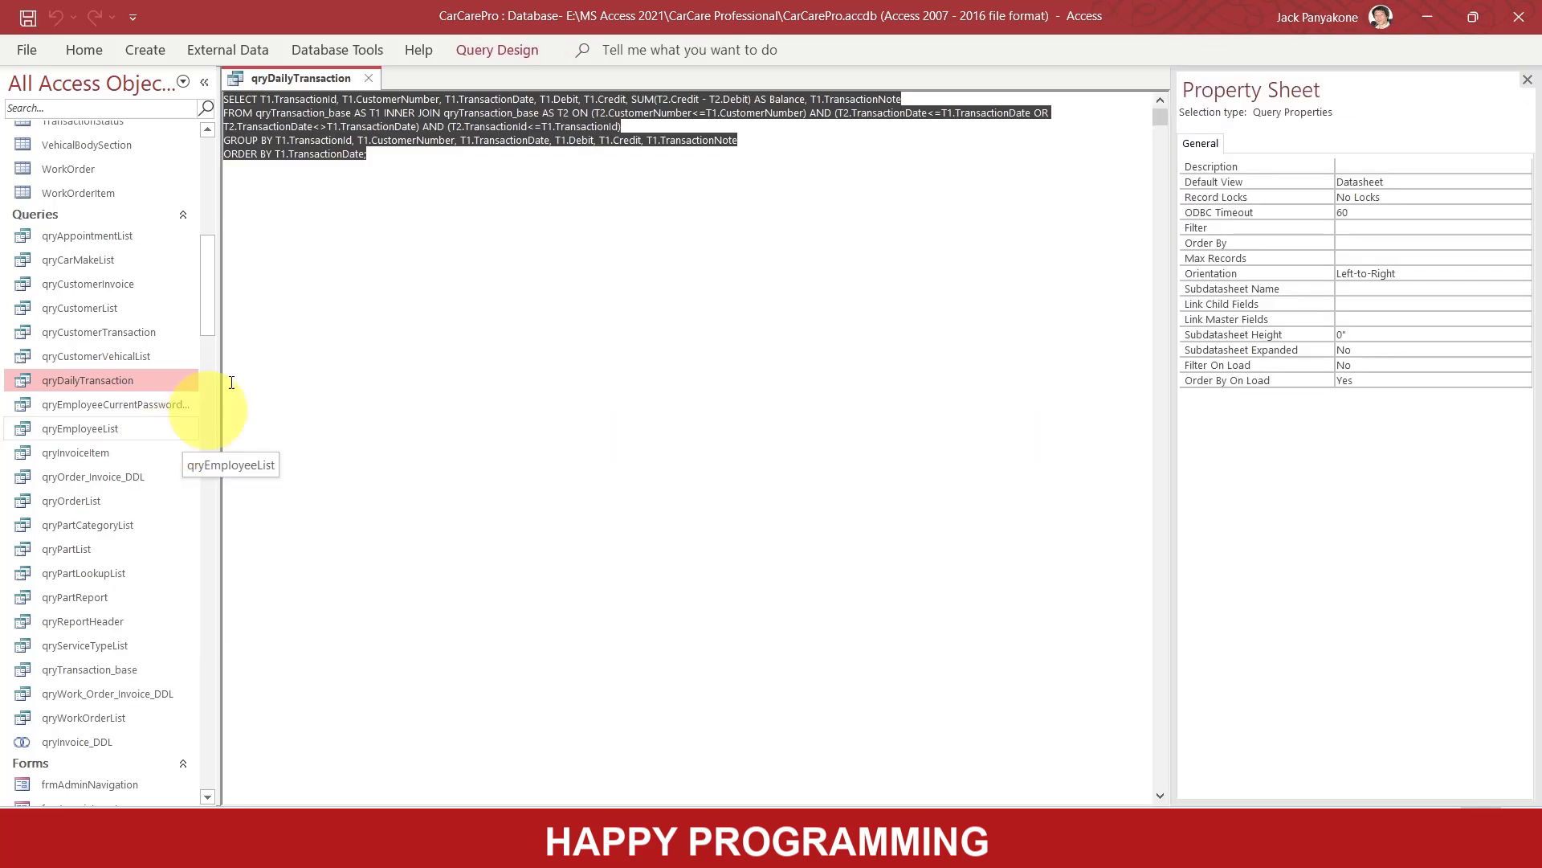
pyautogui.rightClick(306, 76)
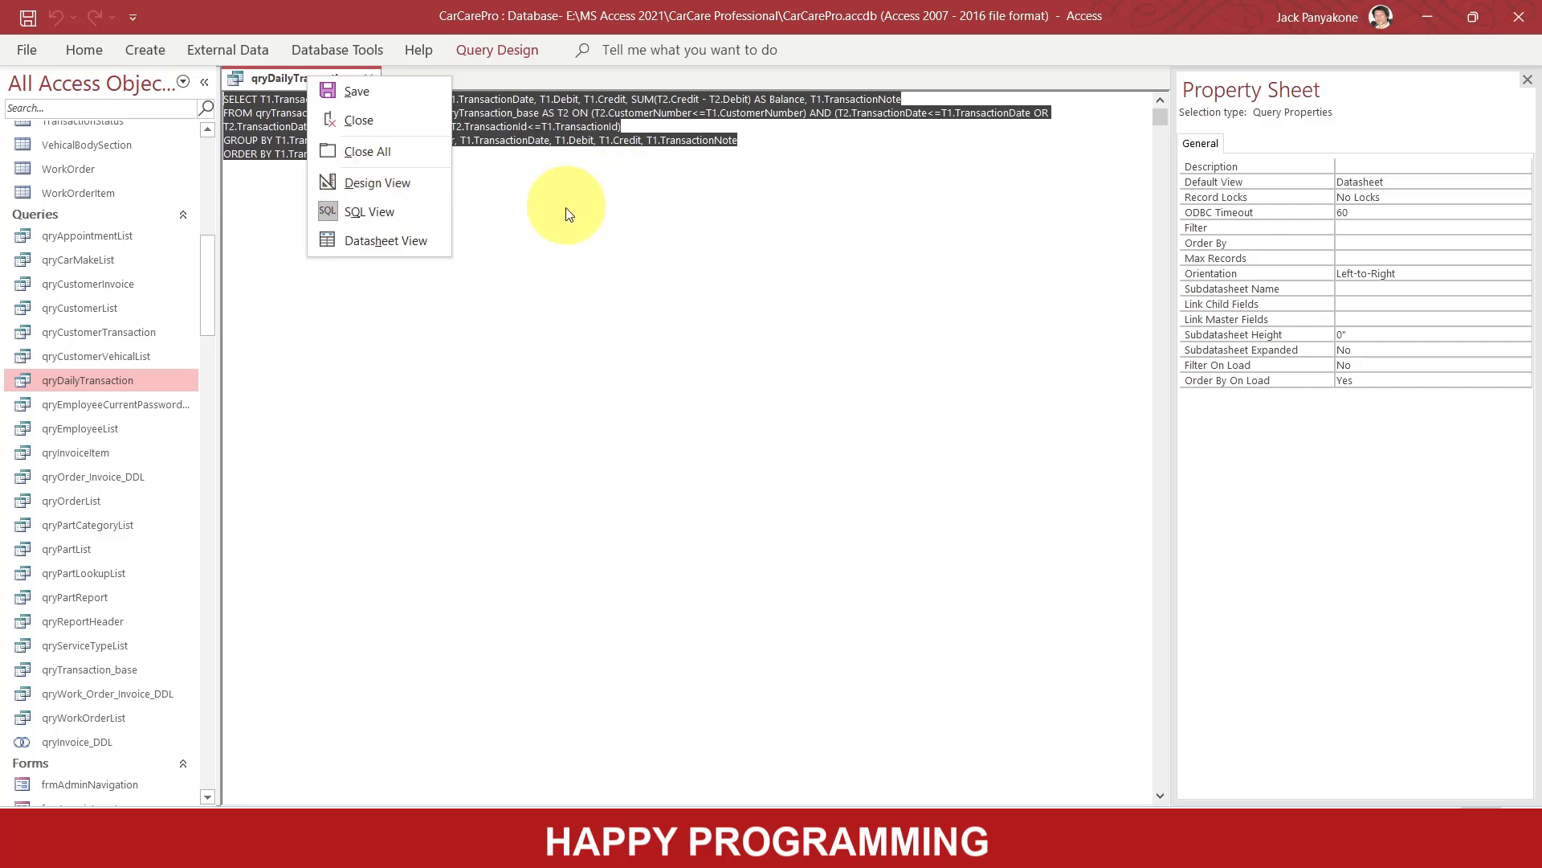
pyautogui.click(615, 221)
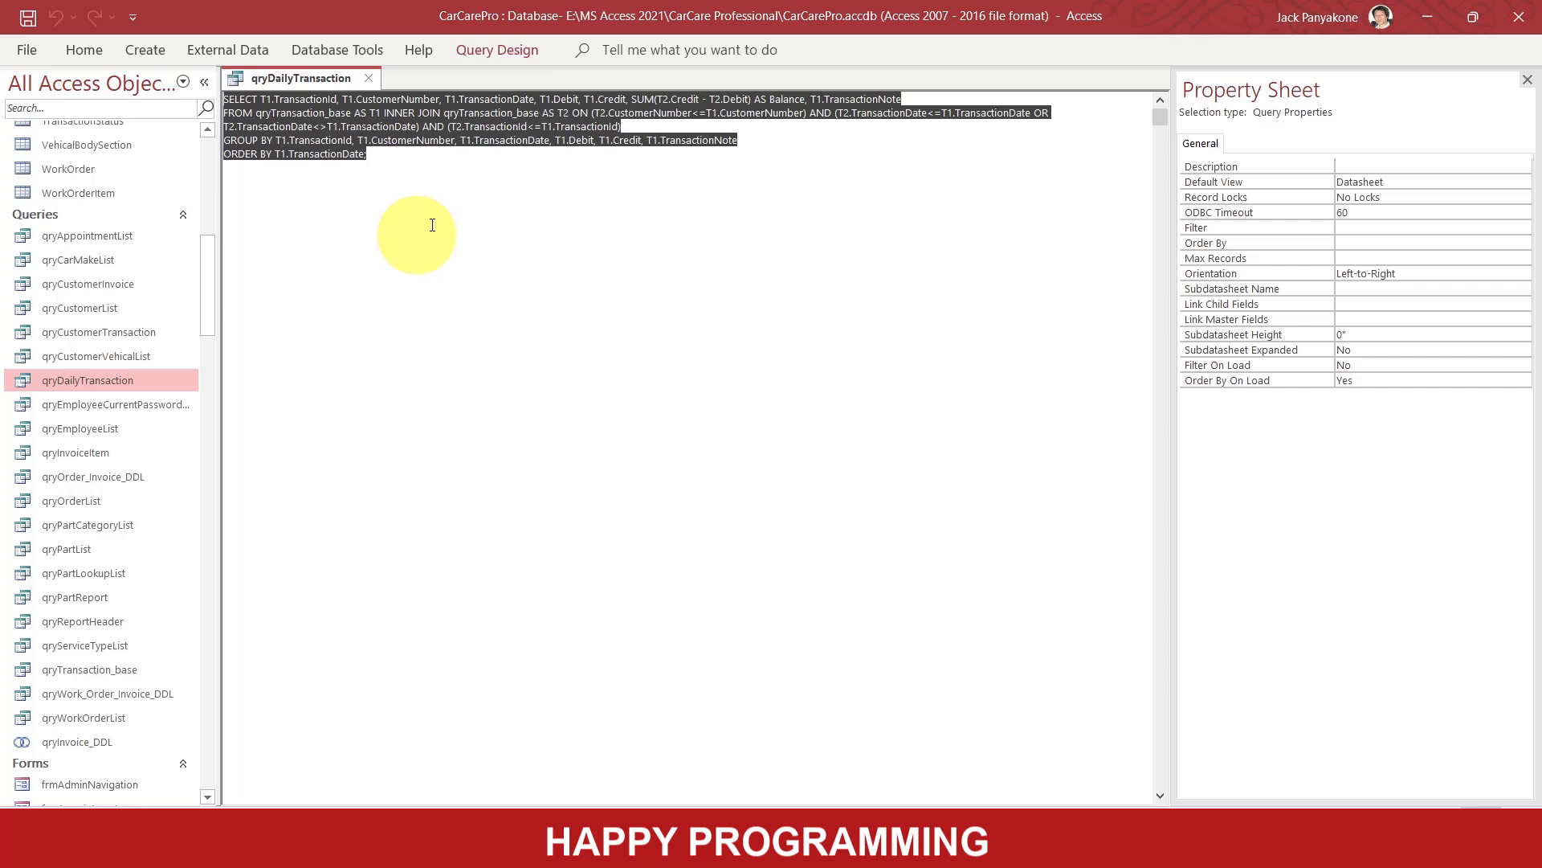
pyautogui.rightClick(451, 126)
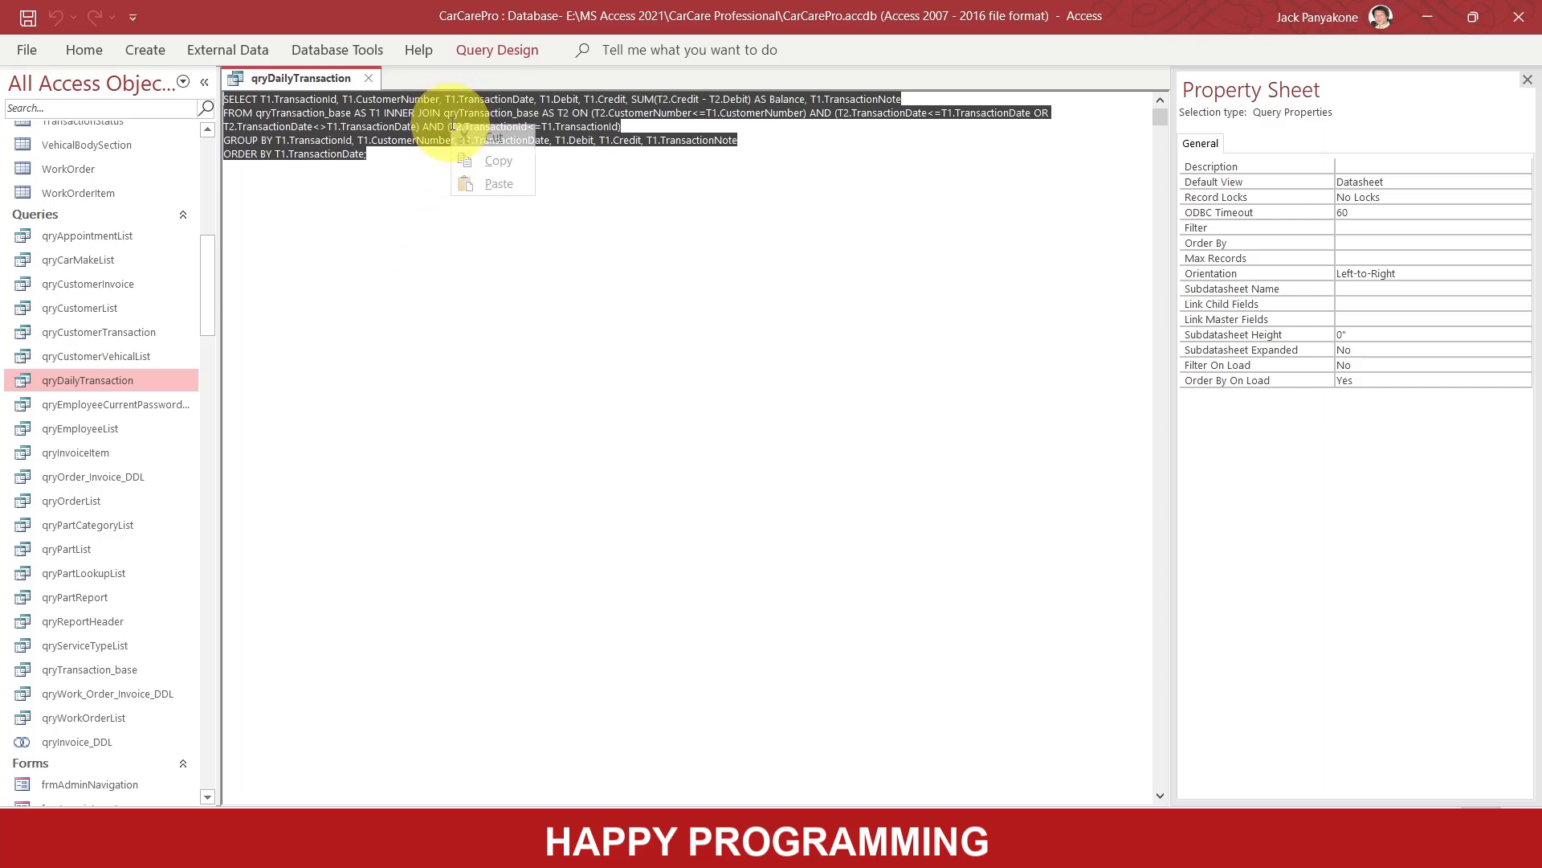
pyautogui.click(495, 160)
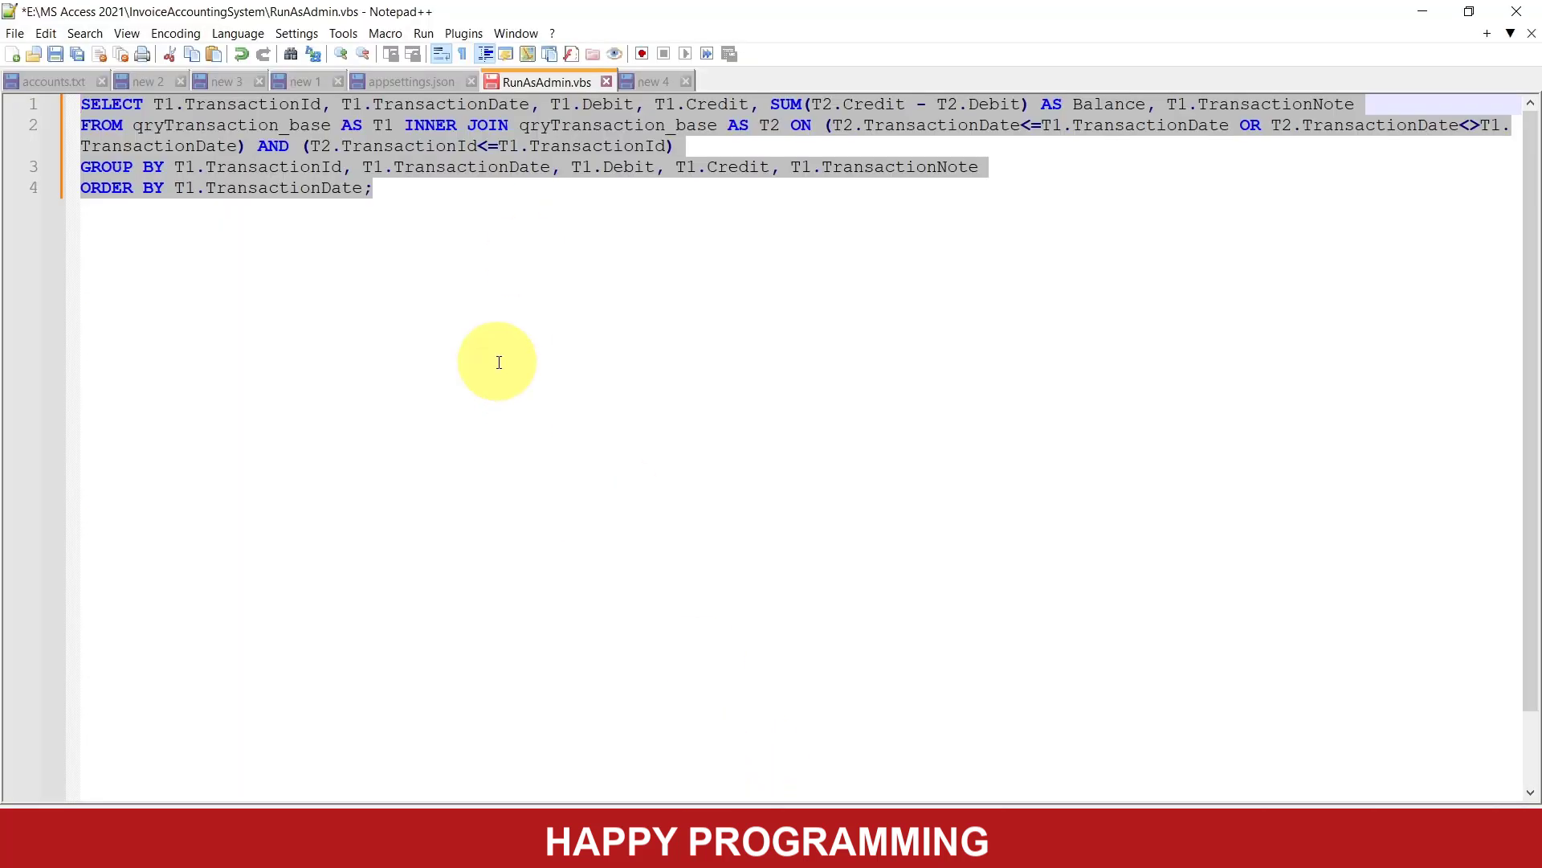
# Wrap T1.TransactionDate in the SELECT clause in a CDATE() conversion.
pyautogui.click(431, 212)
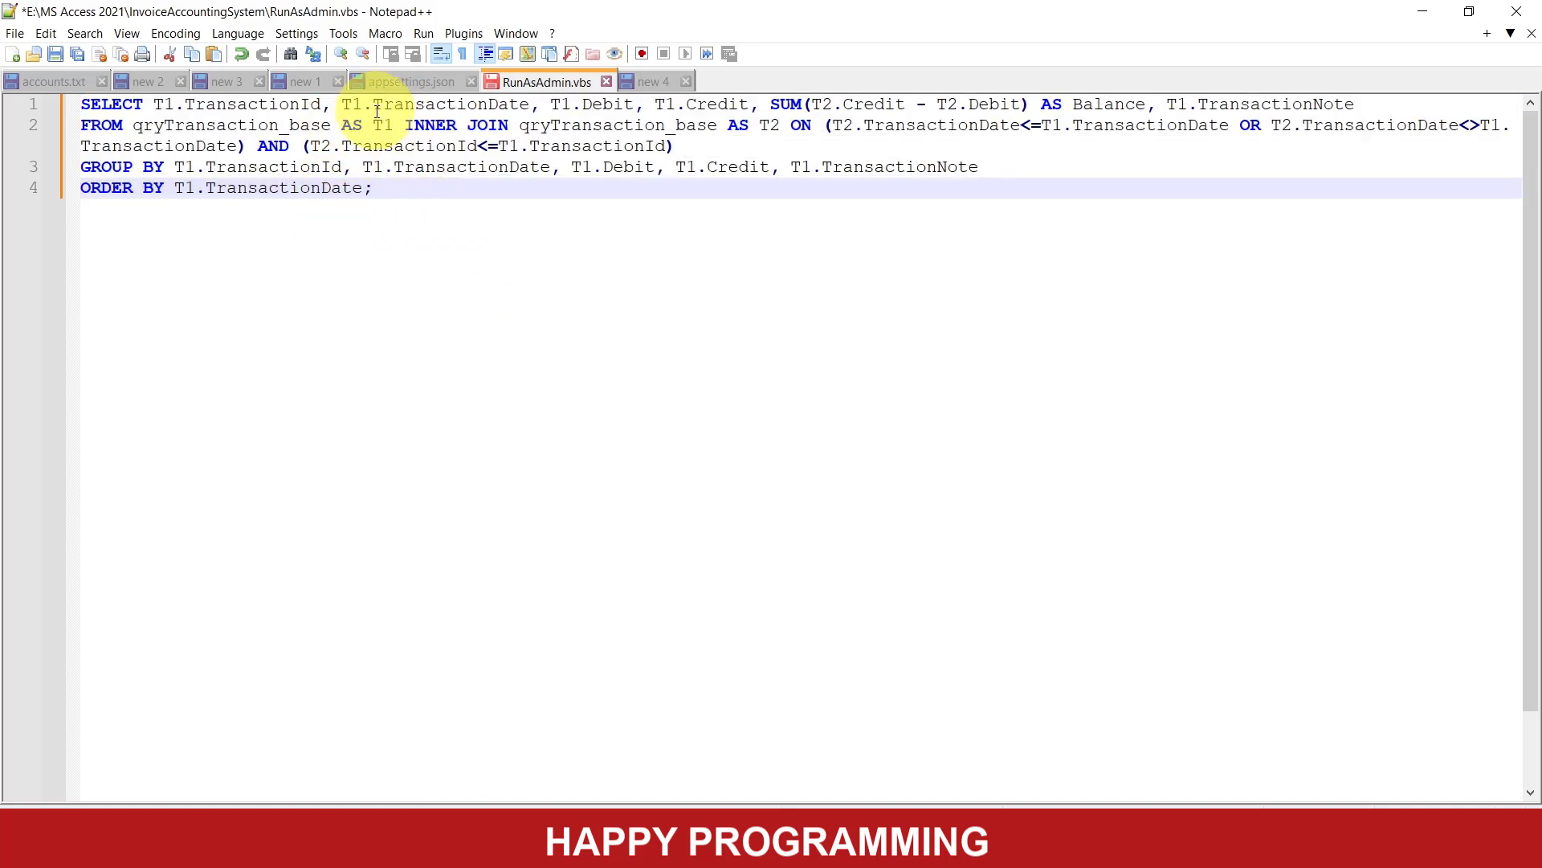
pyautogui.click(344, 105)
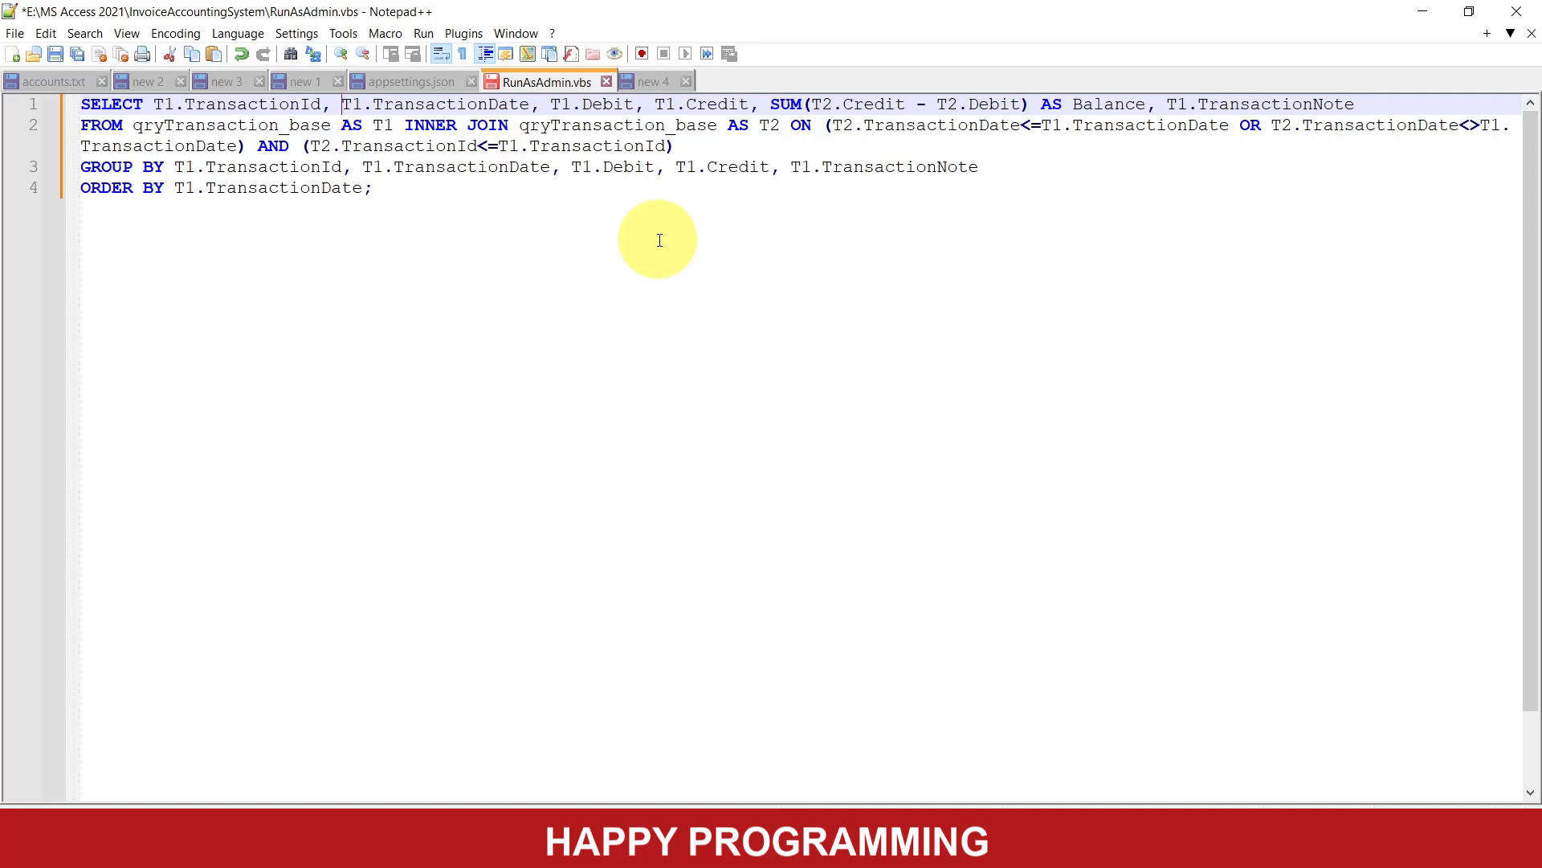
pyautogui.write('V')
pyautogui.press('BackSpace')
pyautogui.write('CDATE(')
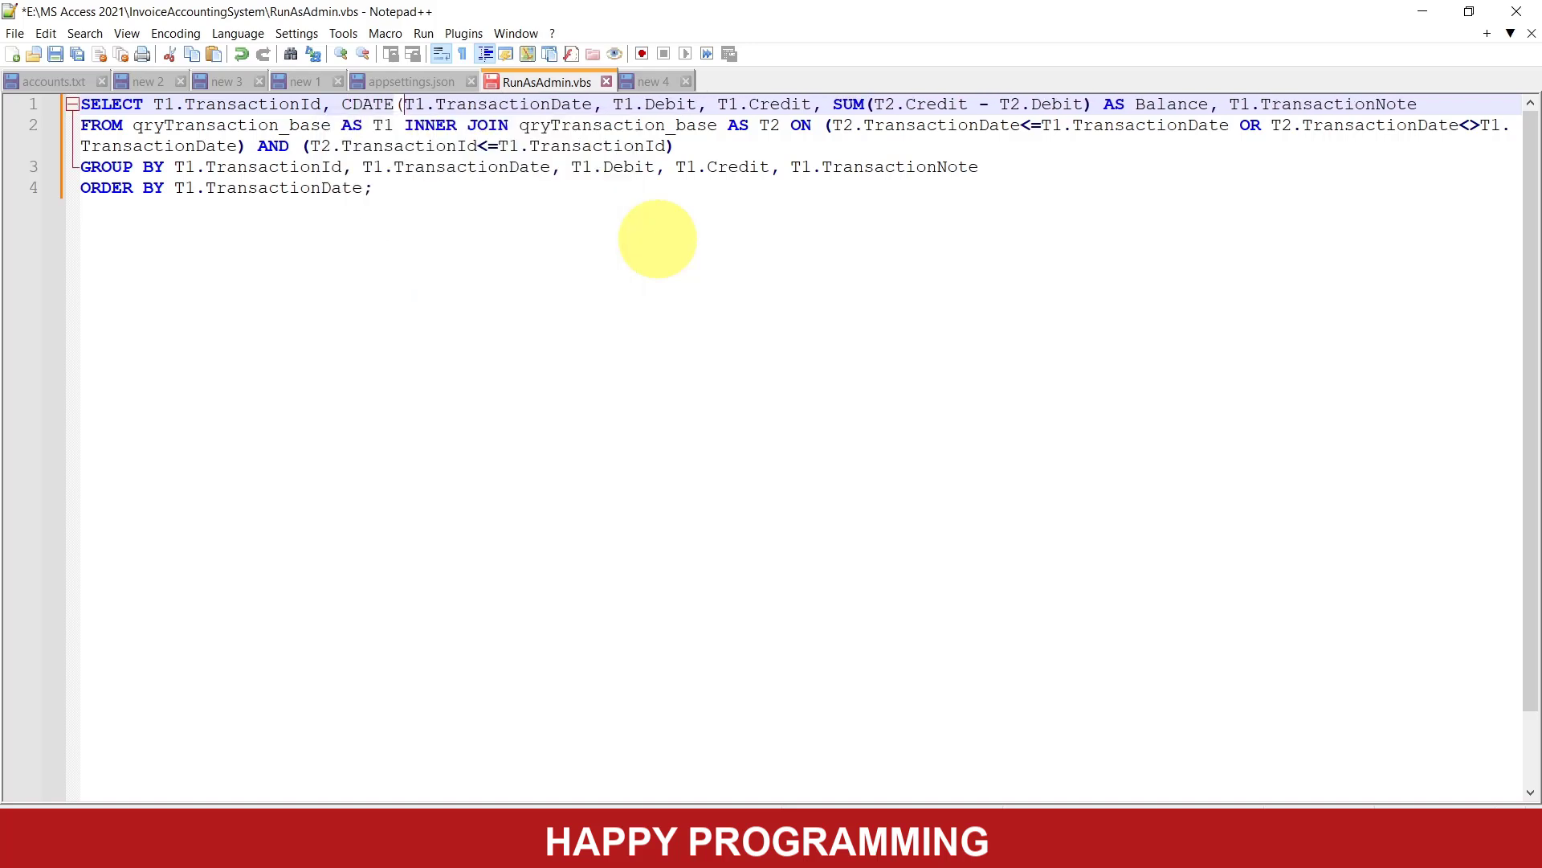
pyautogui.click(595, 105)
pyautogui.write(')')
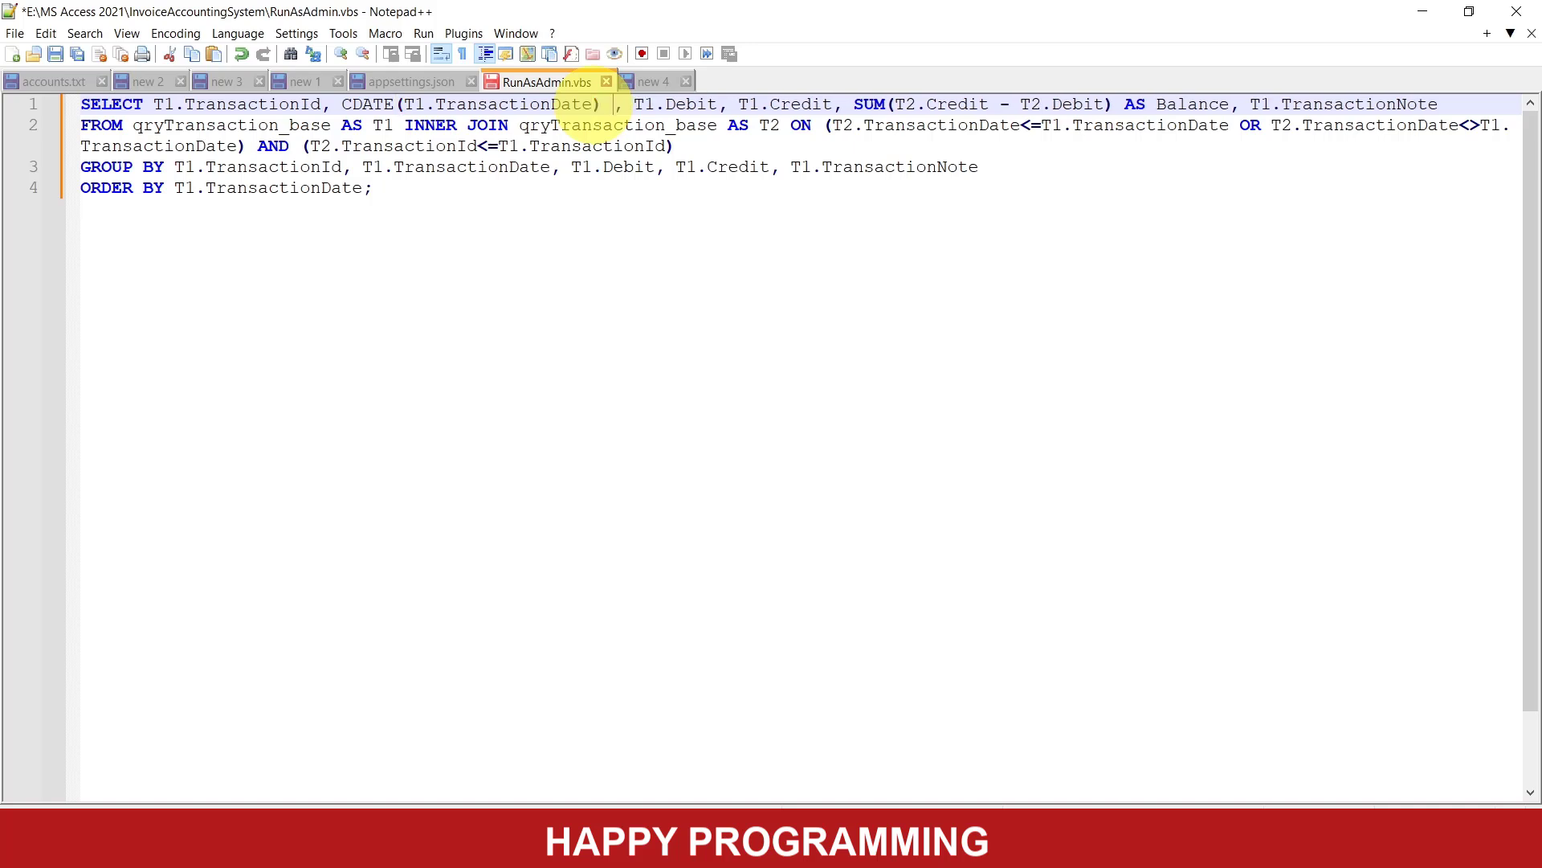
# Give the converted date column in the SELECT clause the alias [Transaction Date].
pyautogui.write('AS ')
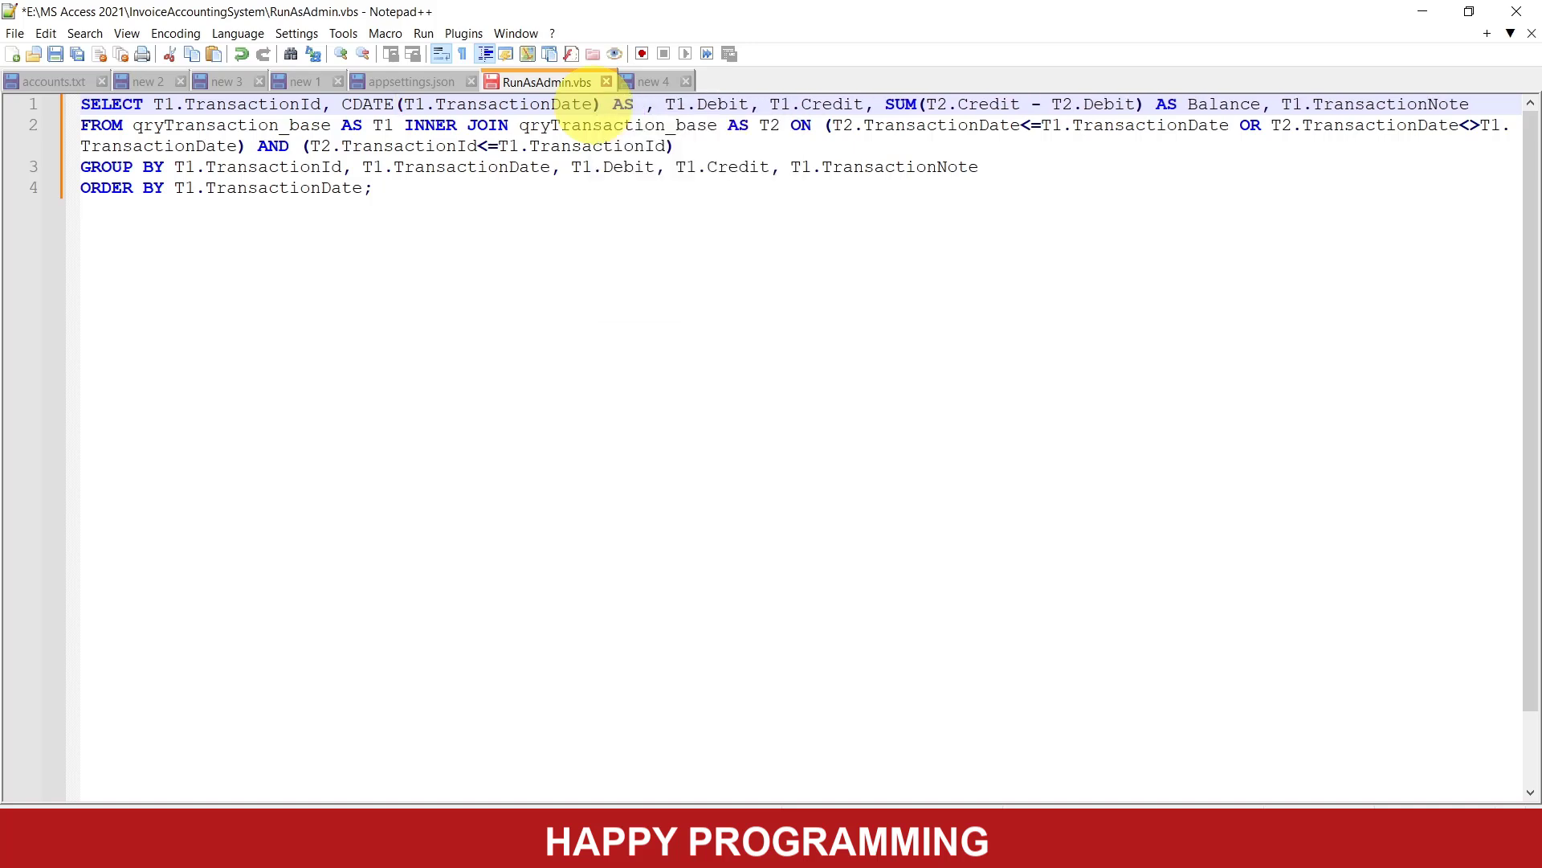
pyautogui.write('[]')
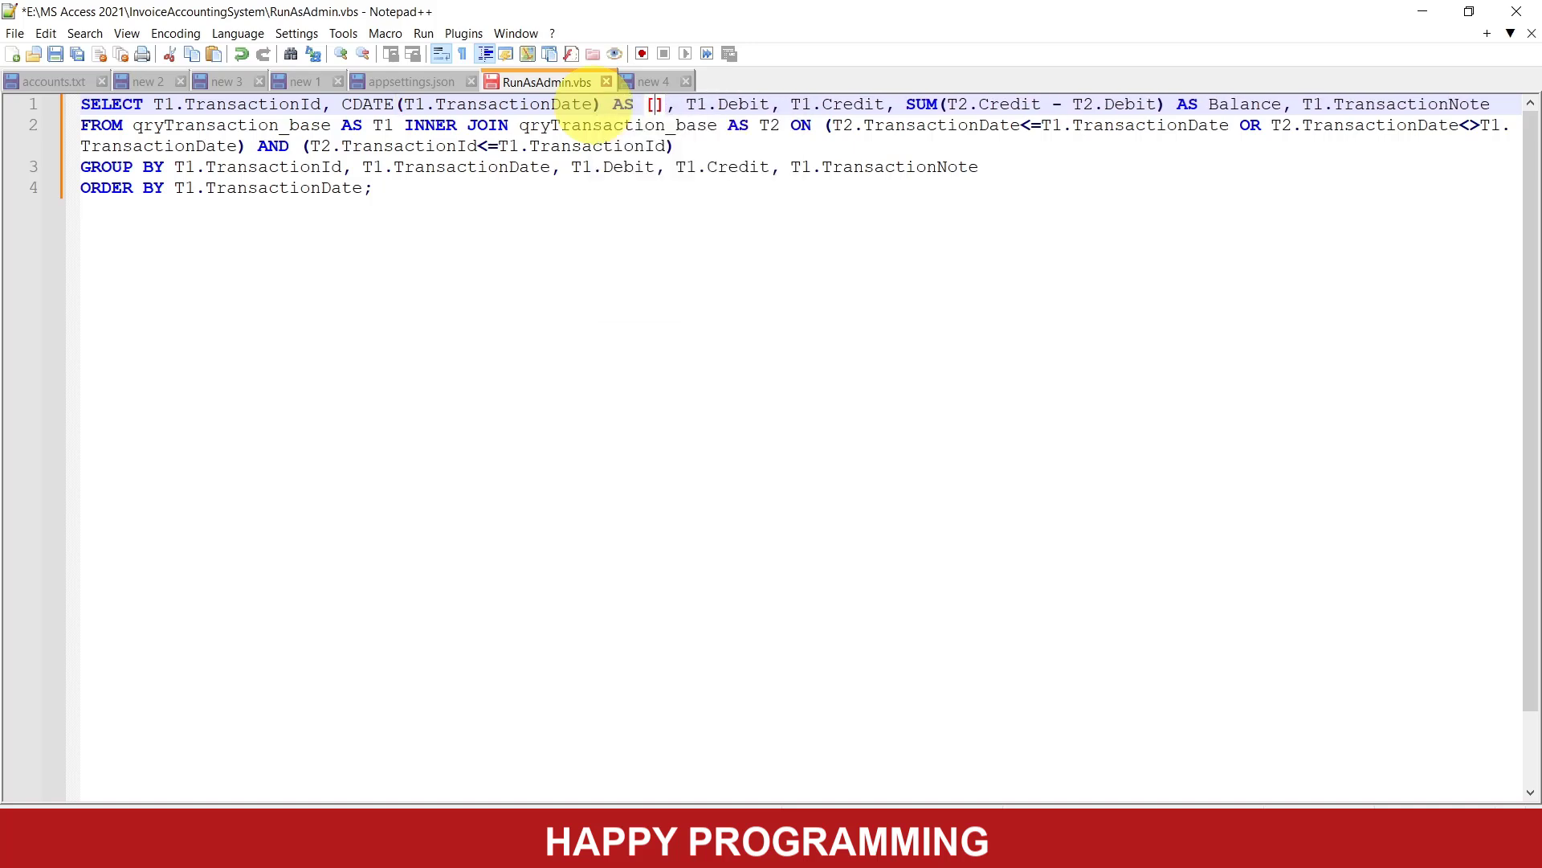
pyautogui.write('Transaction')
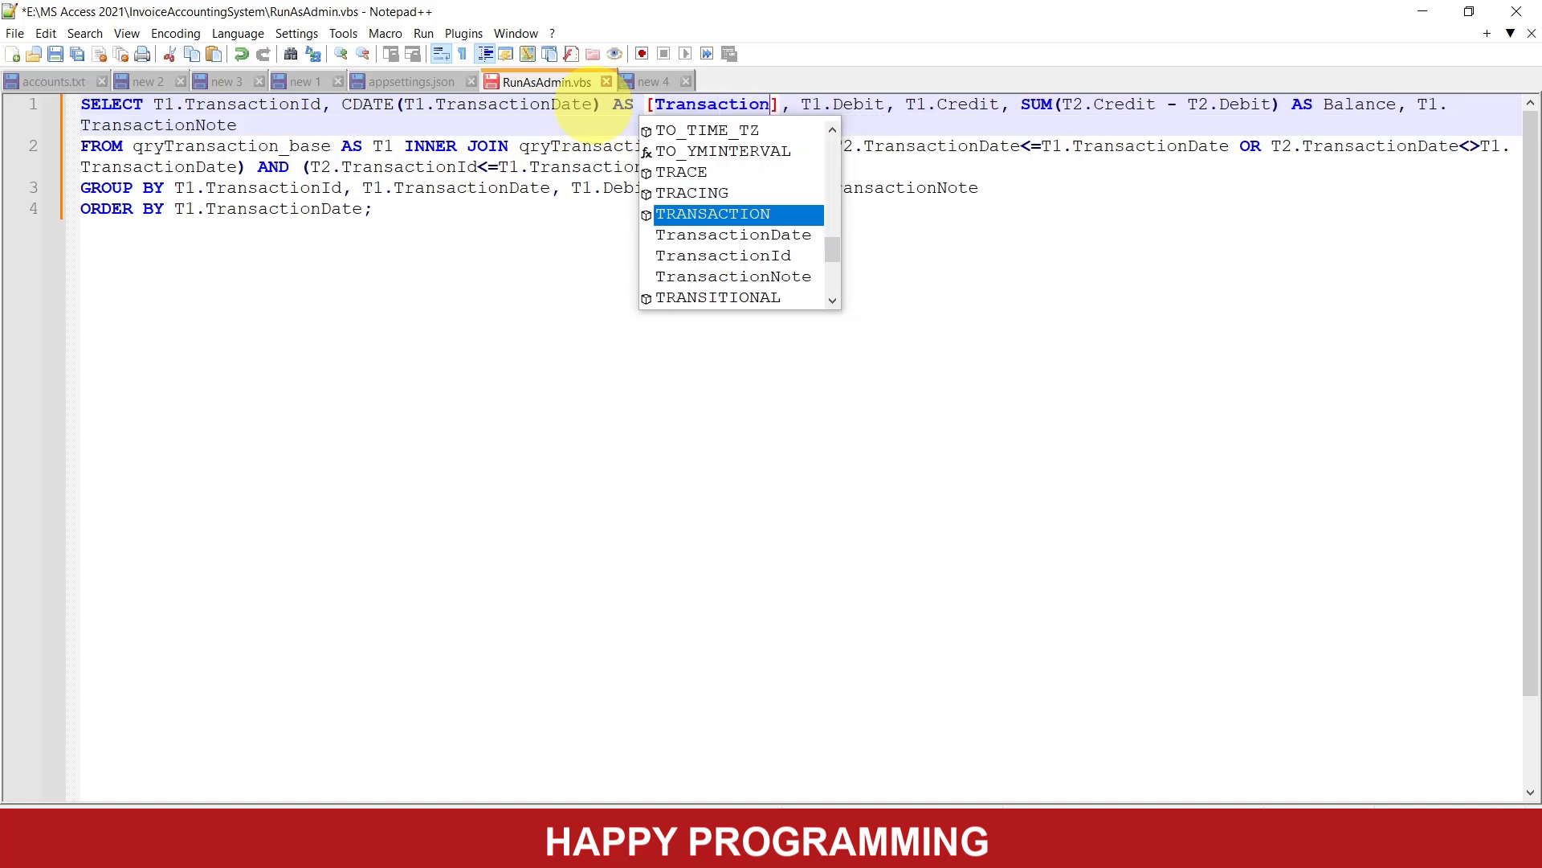
pyautogui.write(' Date')
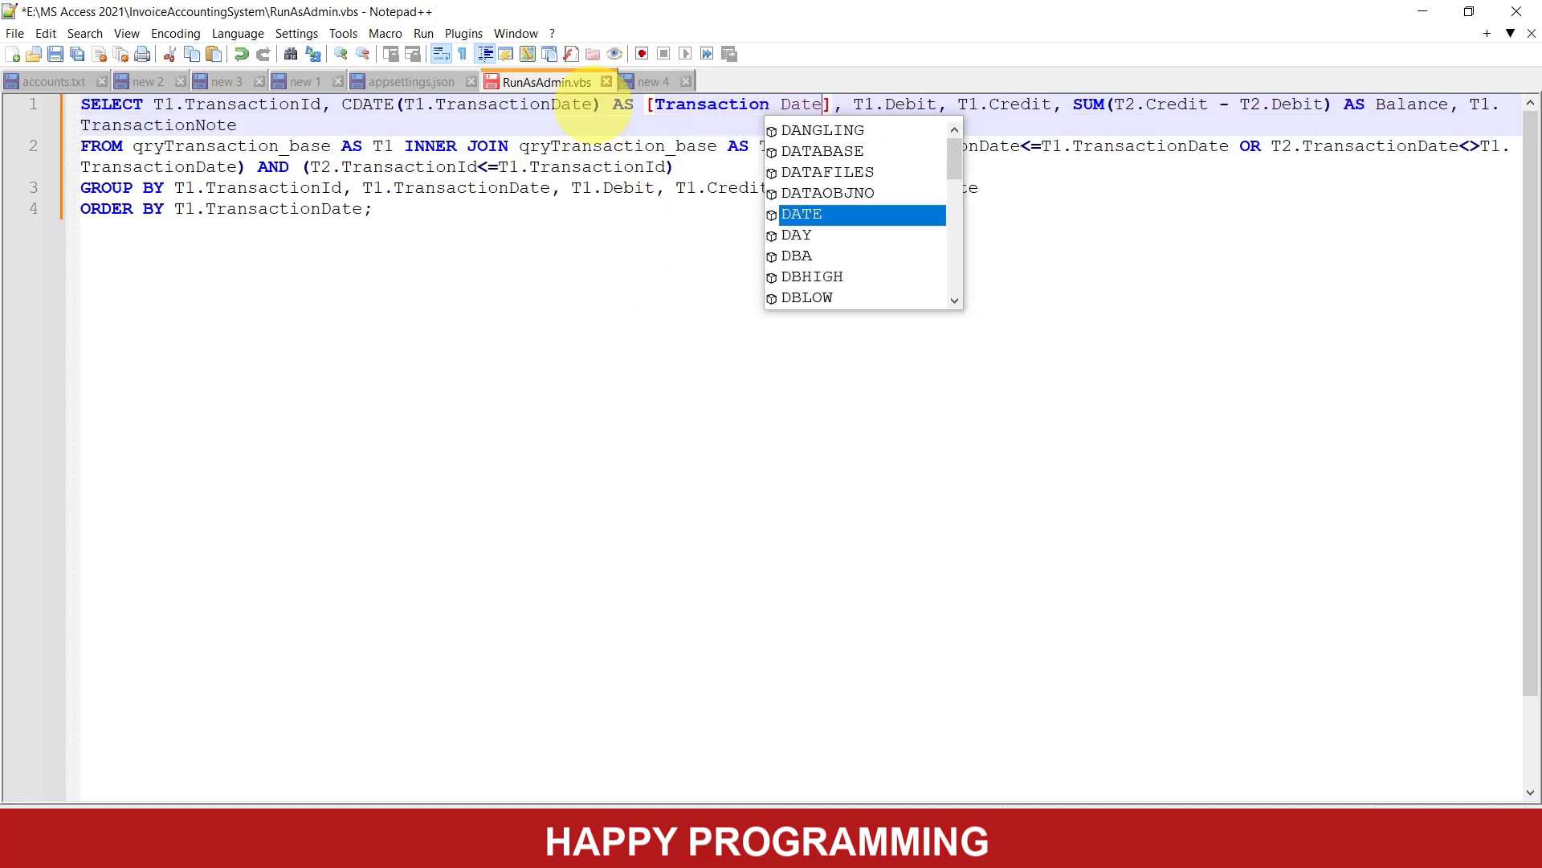
# Copy the whole SQL statement with the CDATE column, switch to Access and replace the SQL of qryDailyTransaction with it.
pyautogui.moveTo(434, 214)
pyautogui.mouseDown()
pyautogui.moveTo(128, 166)
pyautogui.moveTo(97, 121)
pyautogui.moveTo(104, 188)
pyautogui.moveTo(72, 112)
pyautogui.mouseUp()
pyautogui.hotkey('ctrl', 'c')
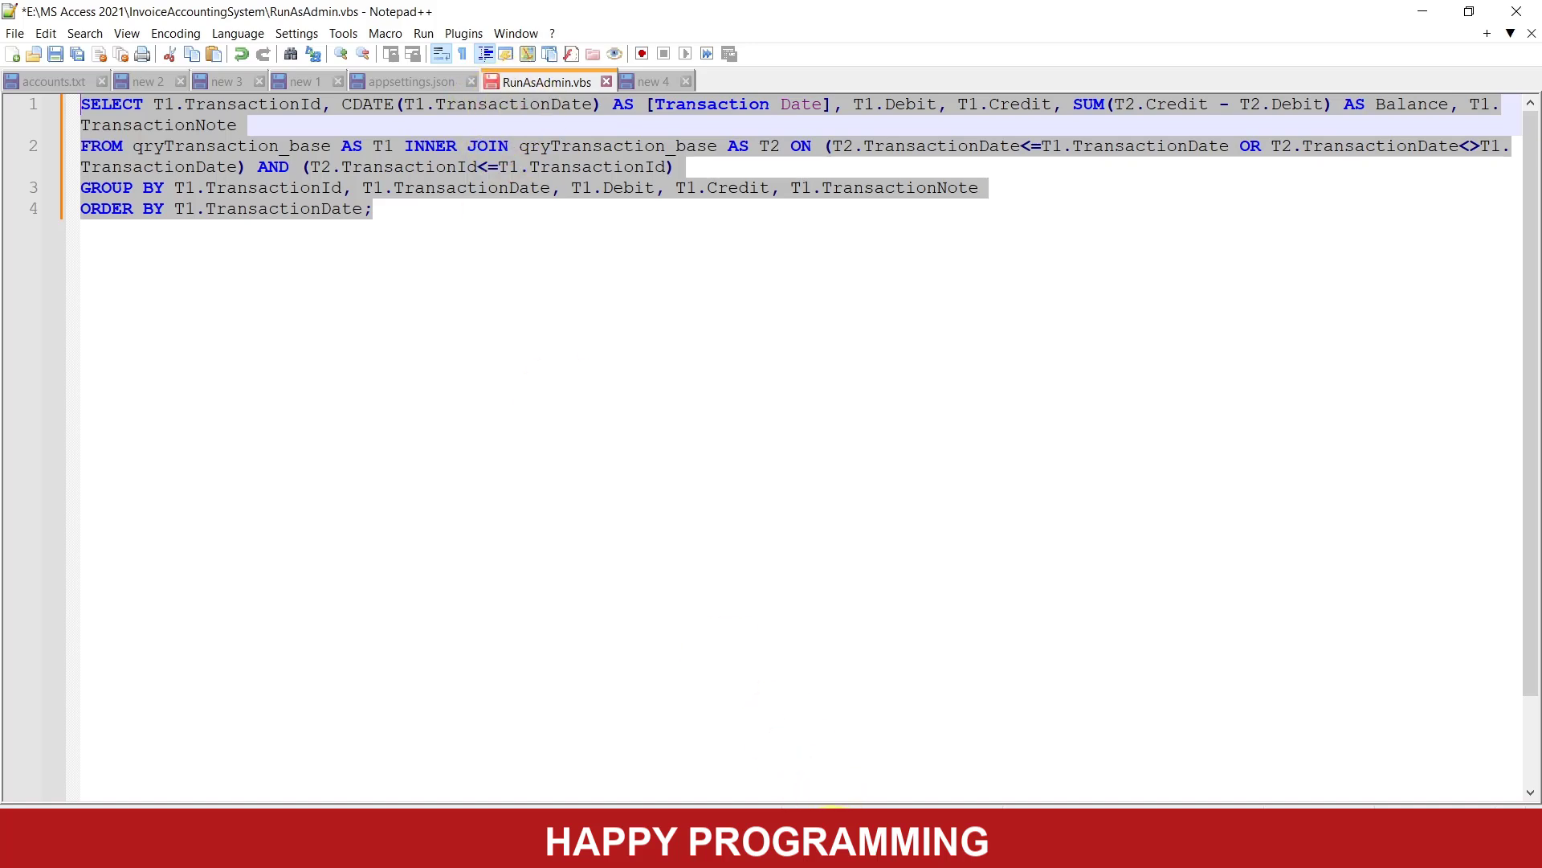
pyautogui.click(811, 850)
pyautogui.click(719, 777)
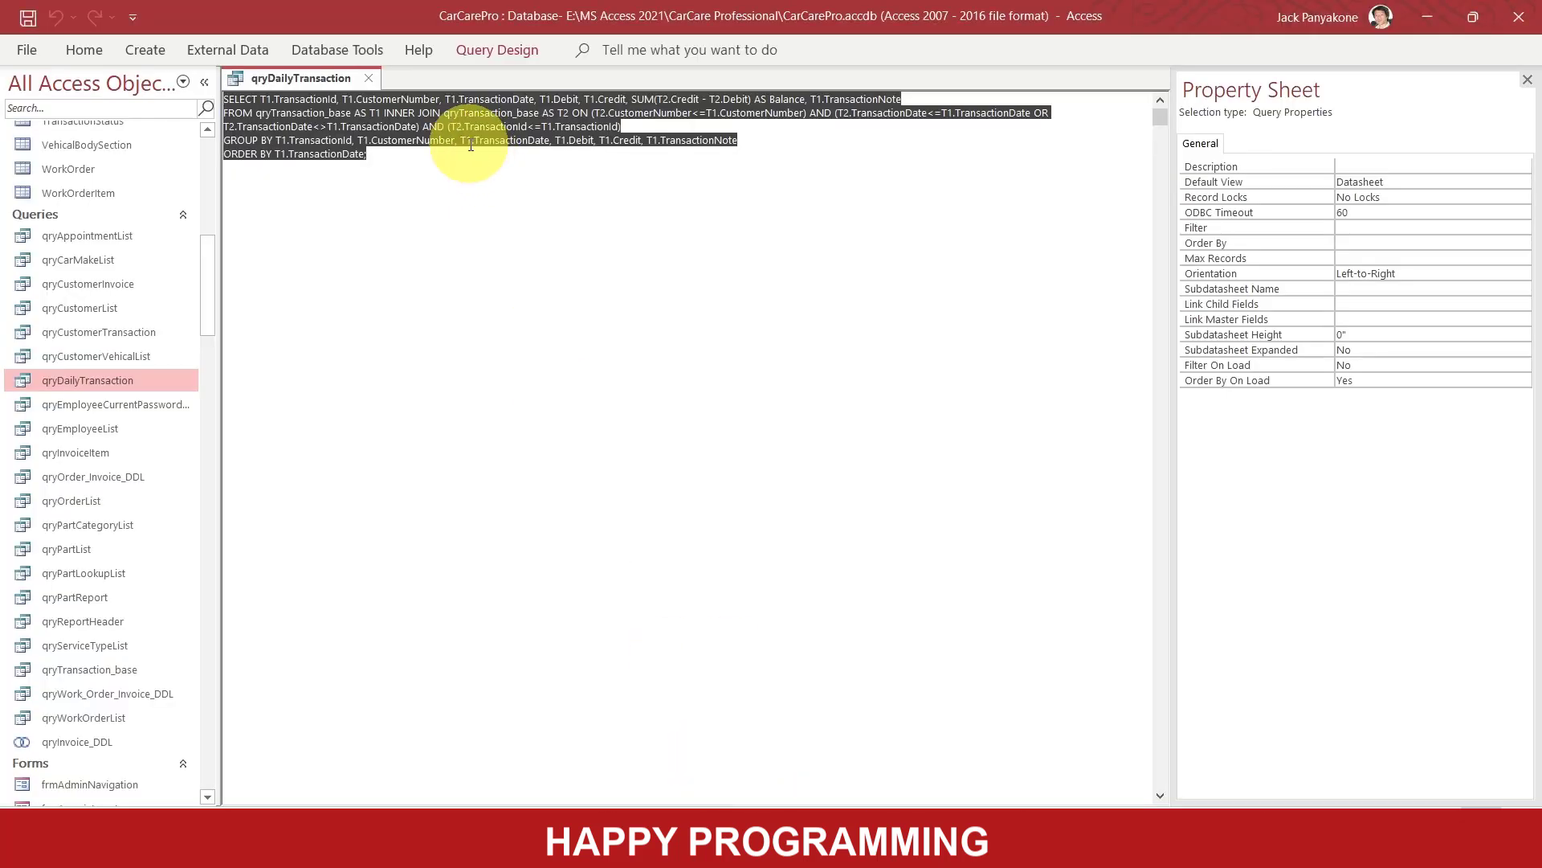
pyautogui.press('Delete')
pyautogui.hotkey('ctrl', 'v')
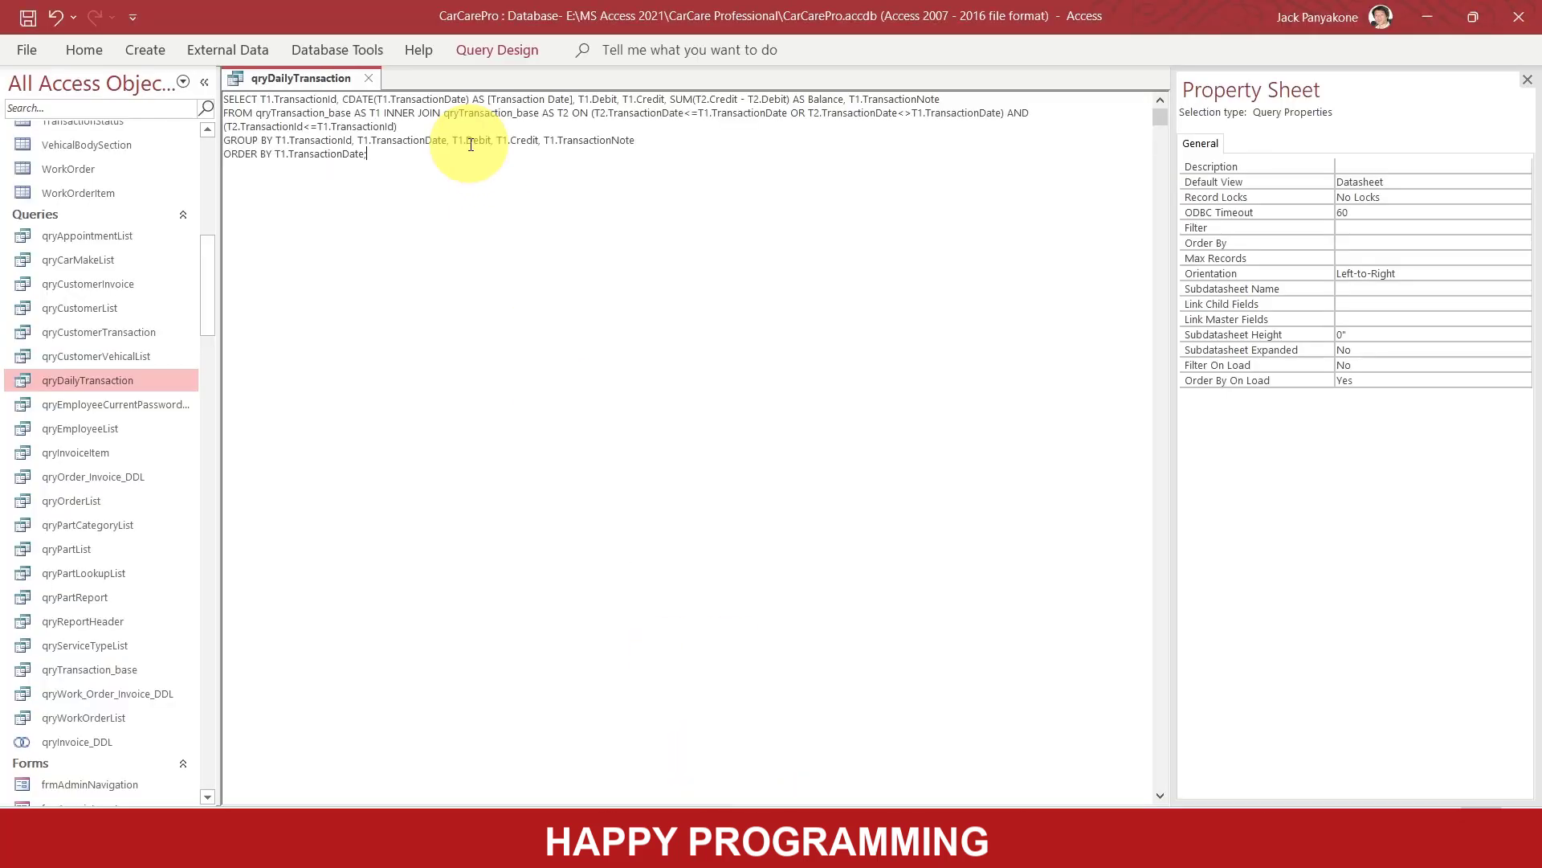
# Run qryDailyTransaction and widen the Transaction Date column to read its date values.
pyautogui.click(482, 51)
pyautogui.click(70, 103)
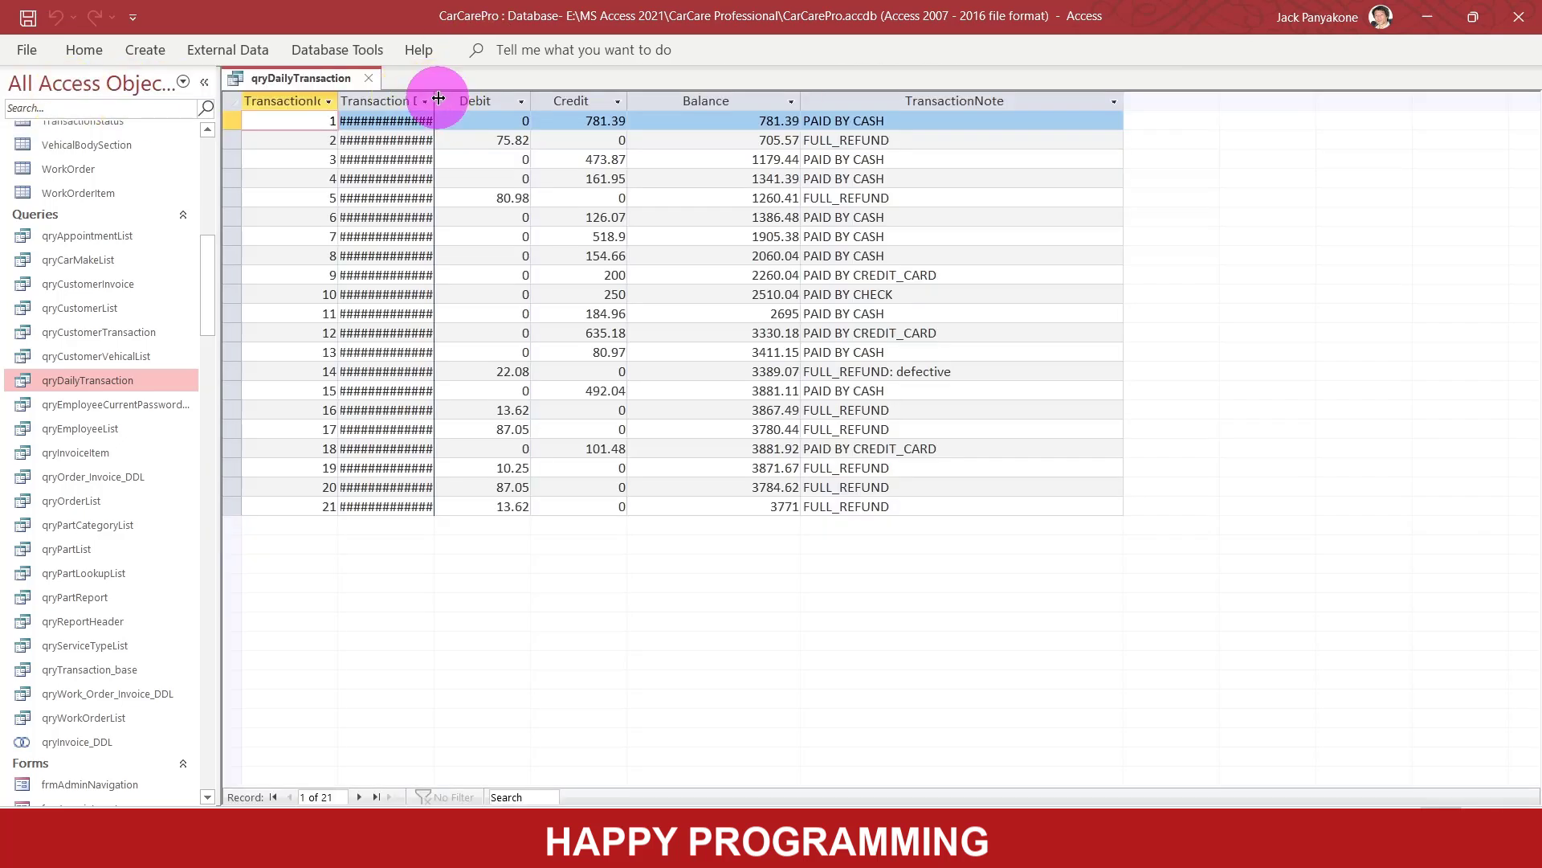
pyautogui.moveTo(434, 101); pyautogui.dragTo(570, 113)
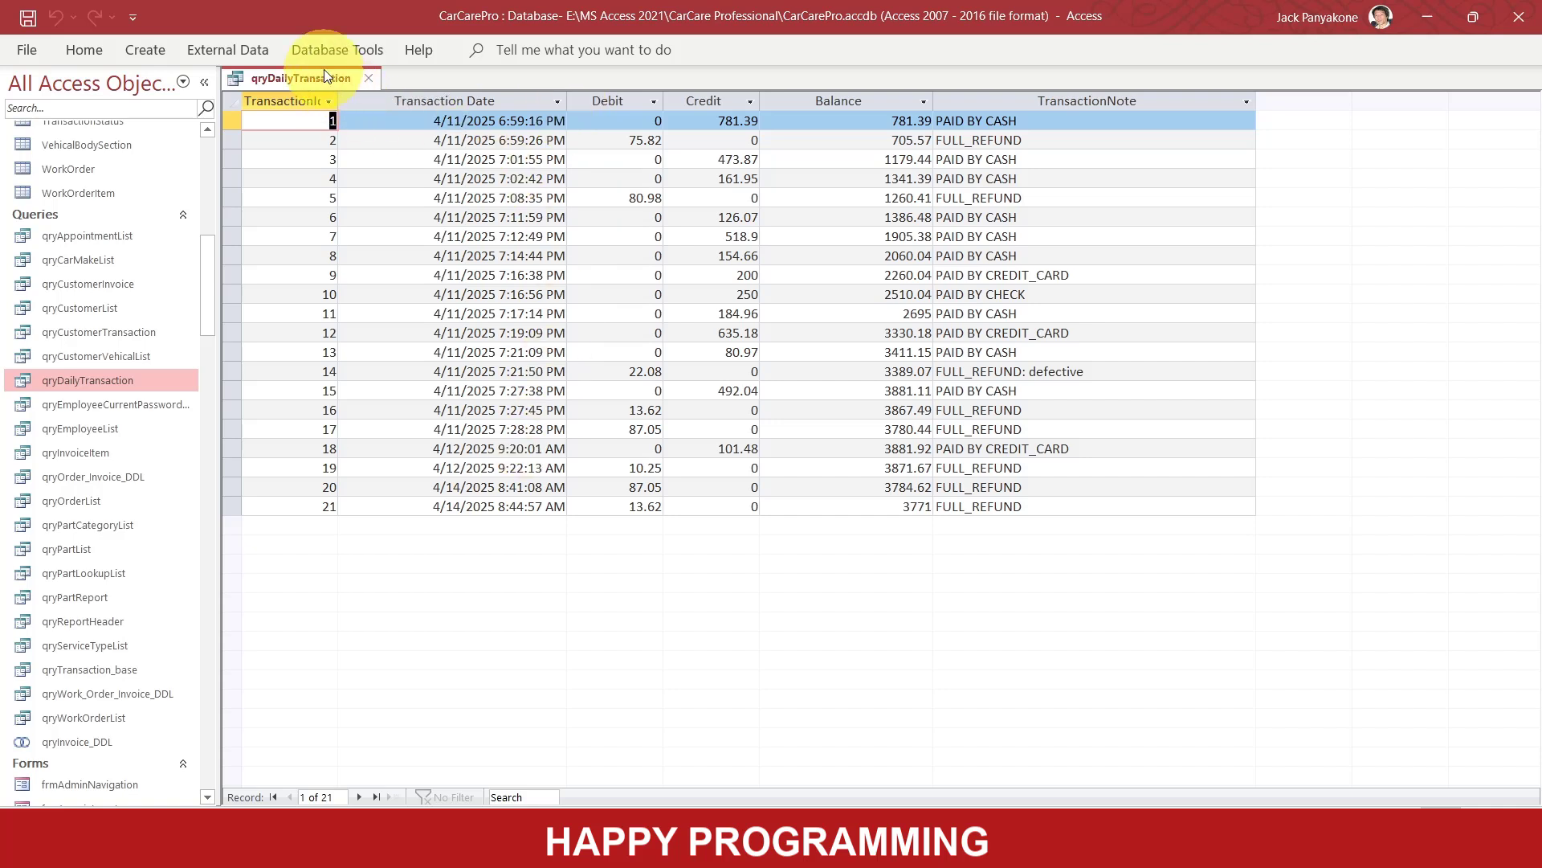
# Try to show qryDailyTransaction in Design View, dismiss the join messages and close the query without saving its changes.
pyautogui.rightClick(316, 80)
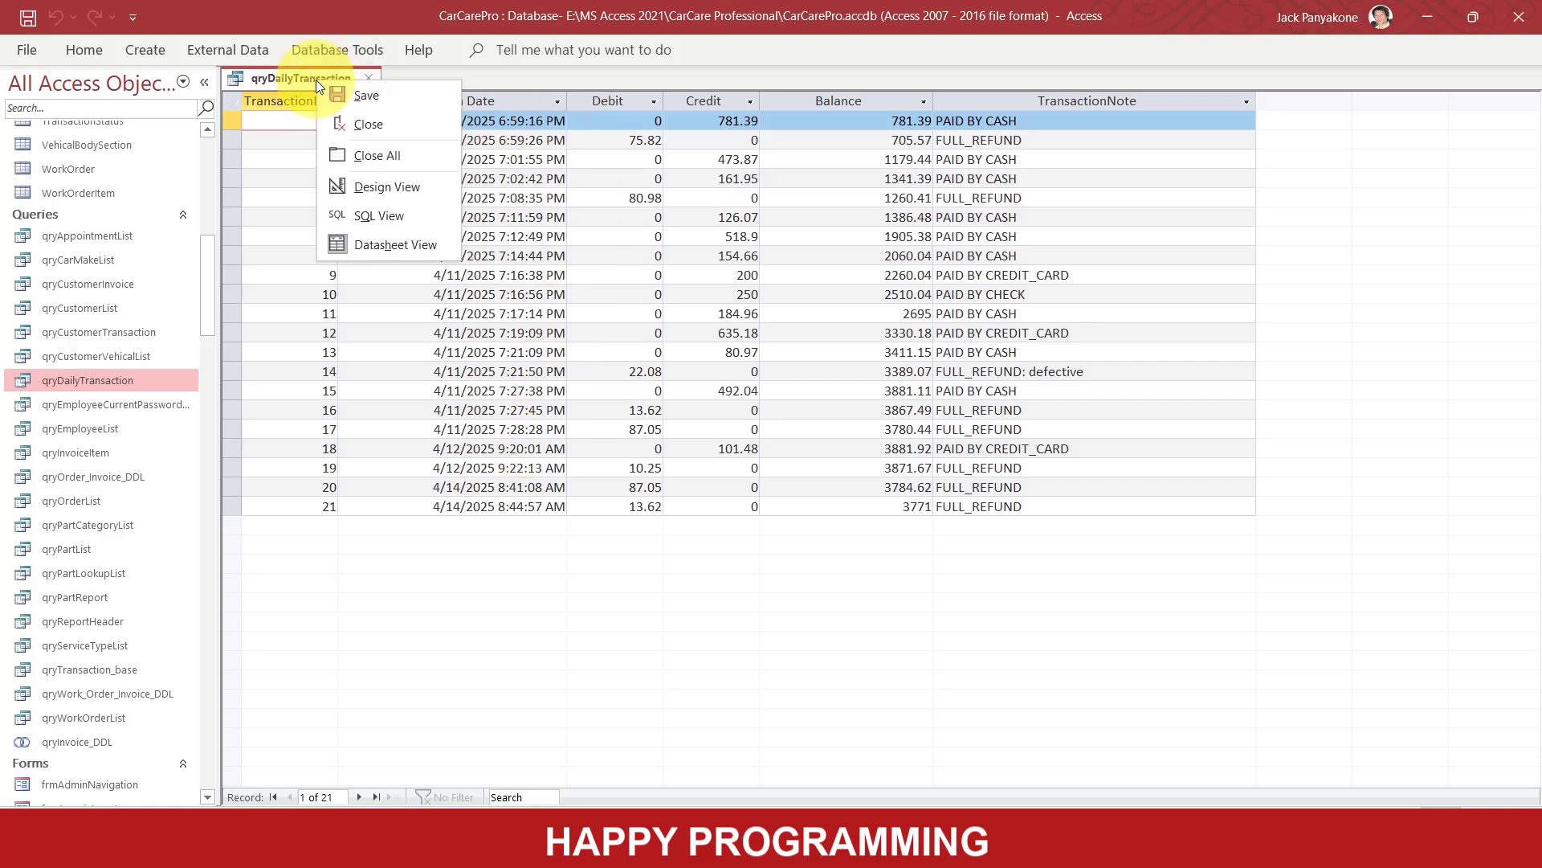
pyautogui.click(387, 188)
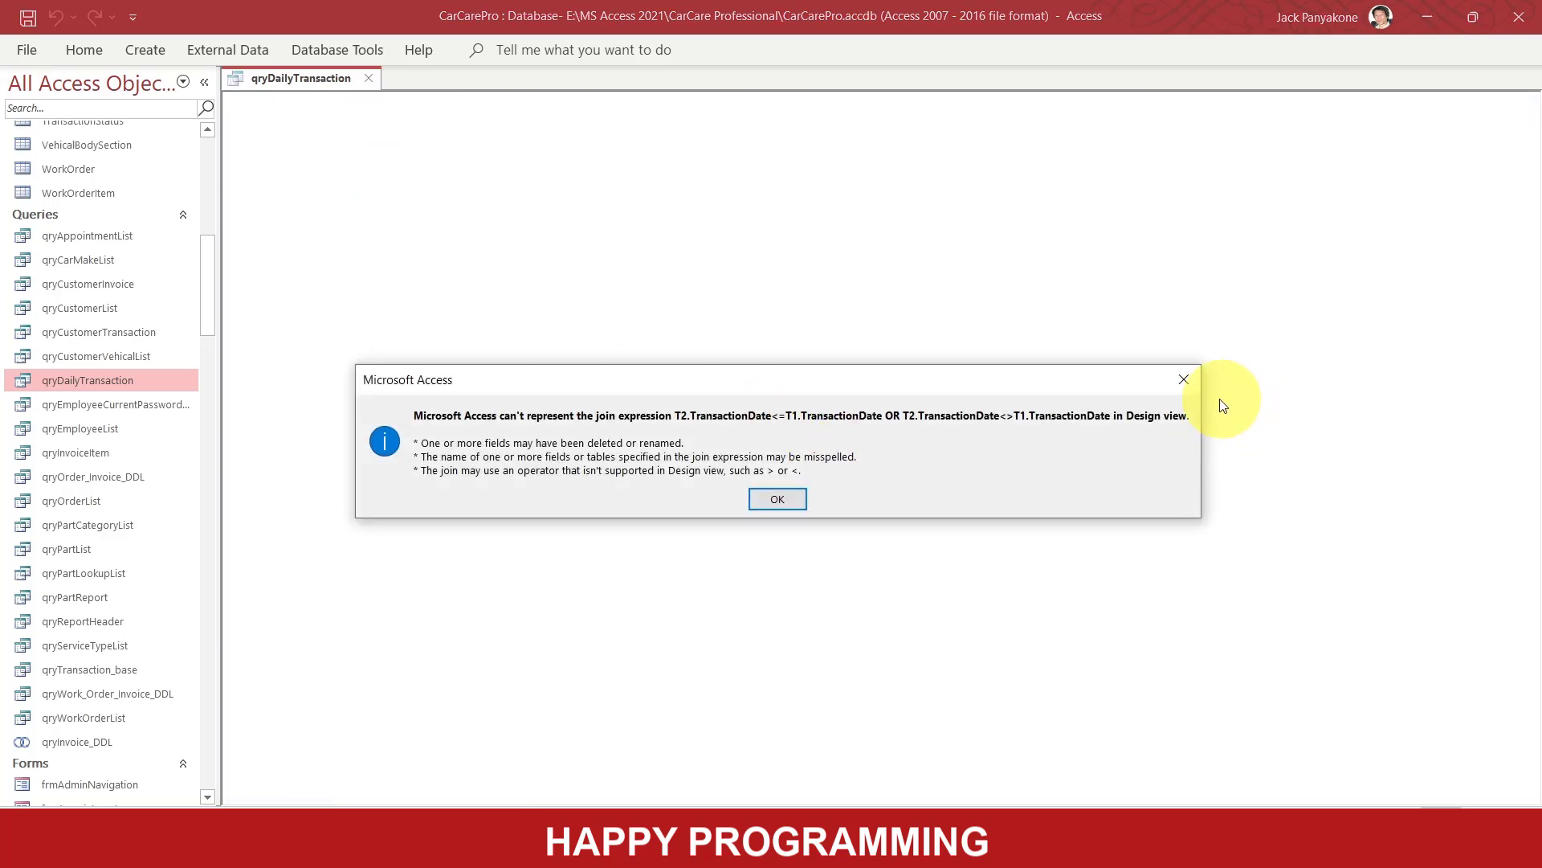
pyautogui.click(1180, 383)
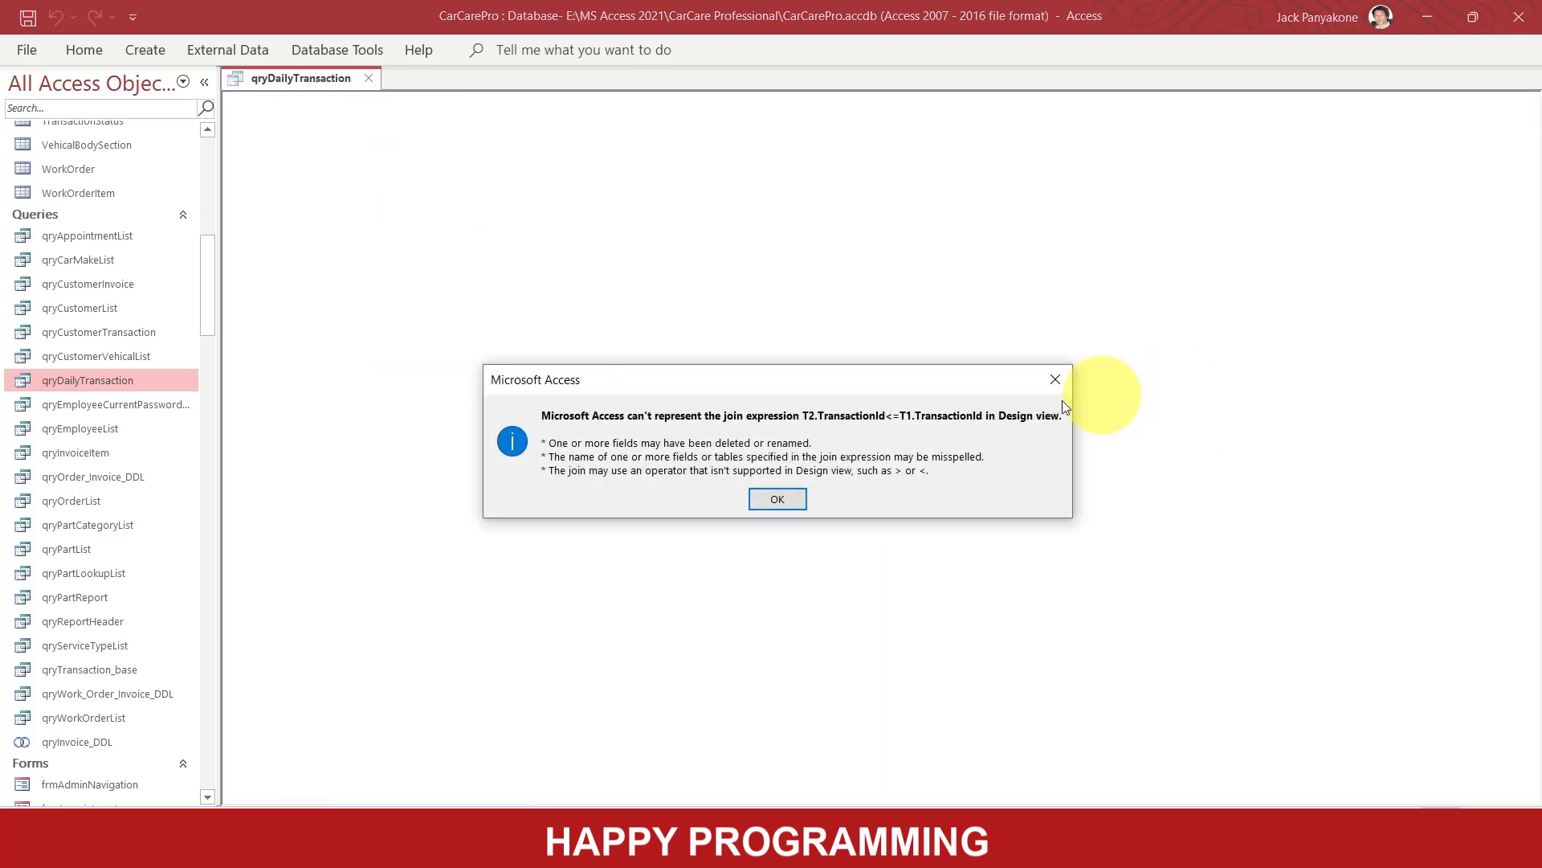
pyautogui.click(1058, 381)
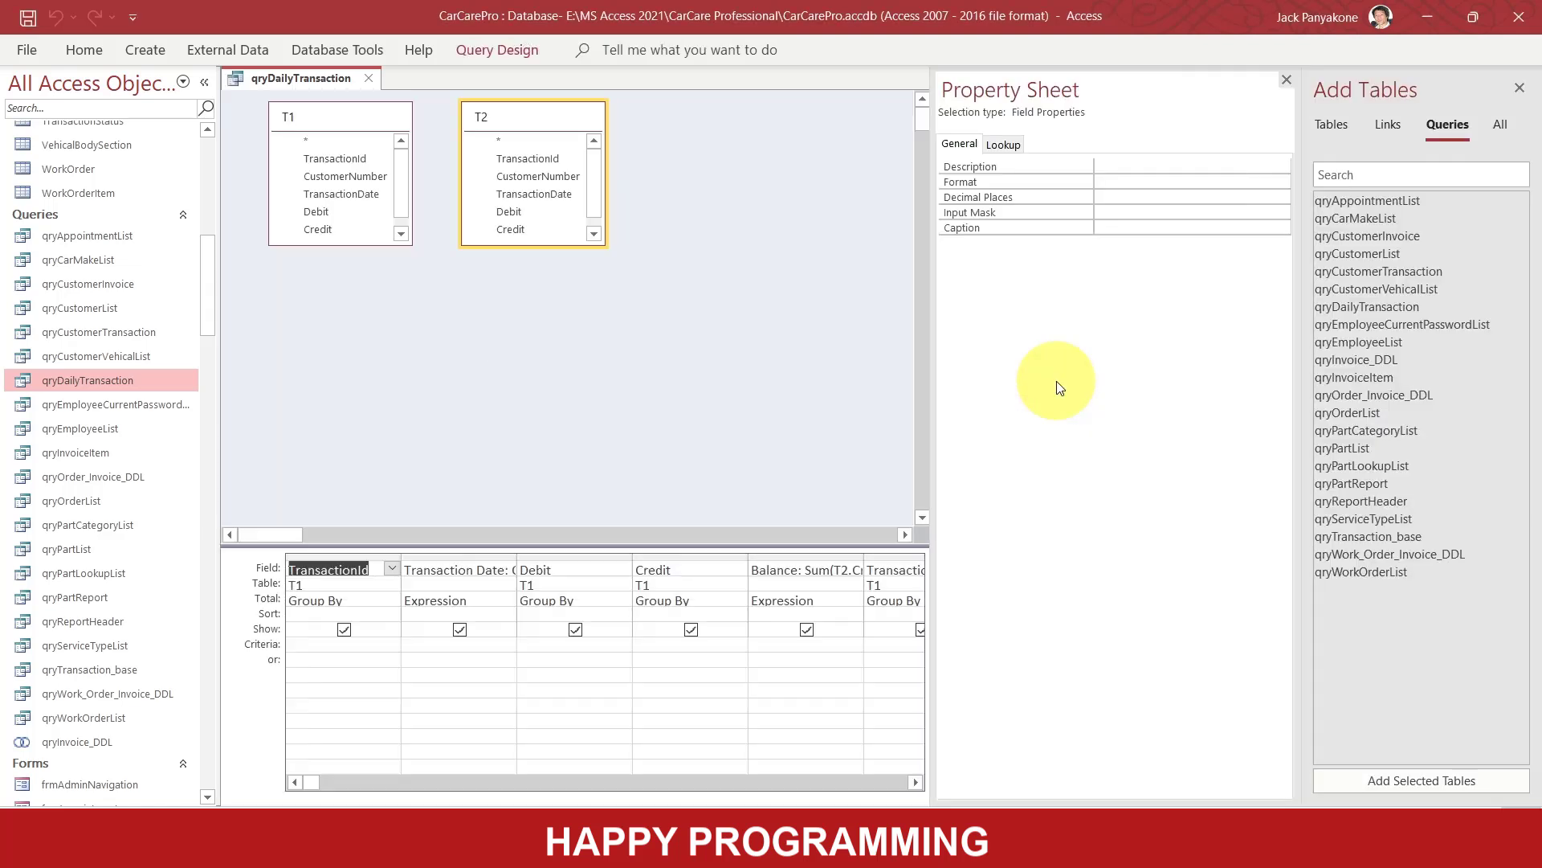
pyautogui.click(373, 78)
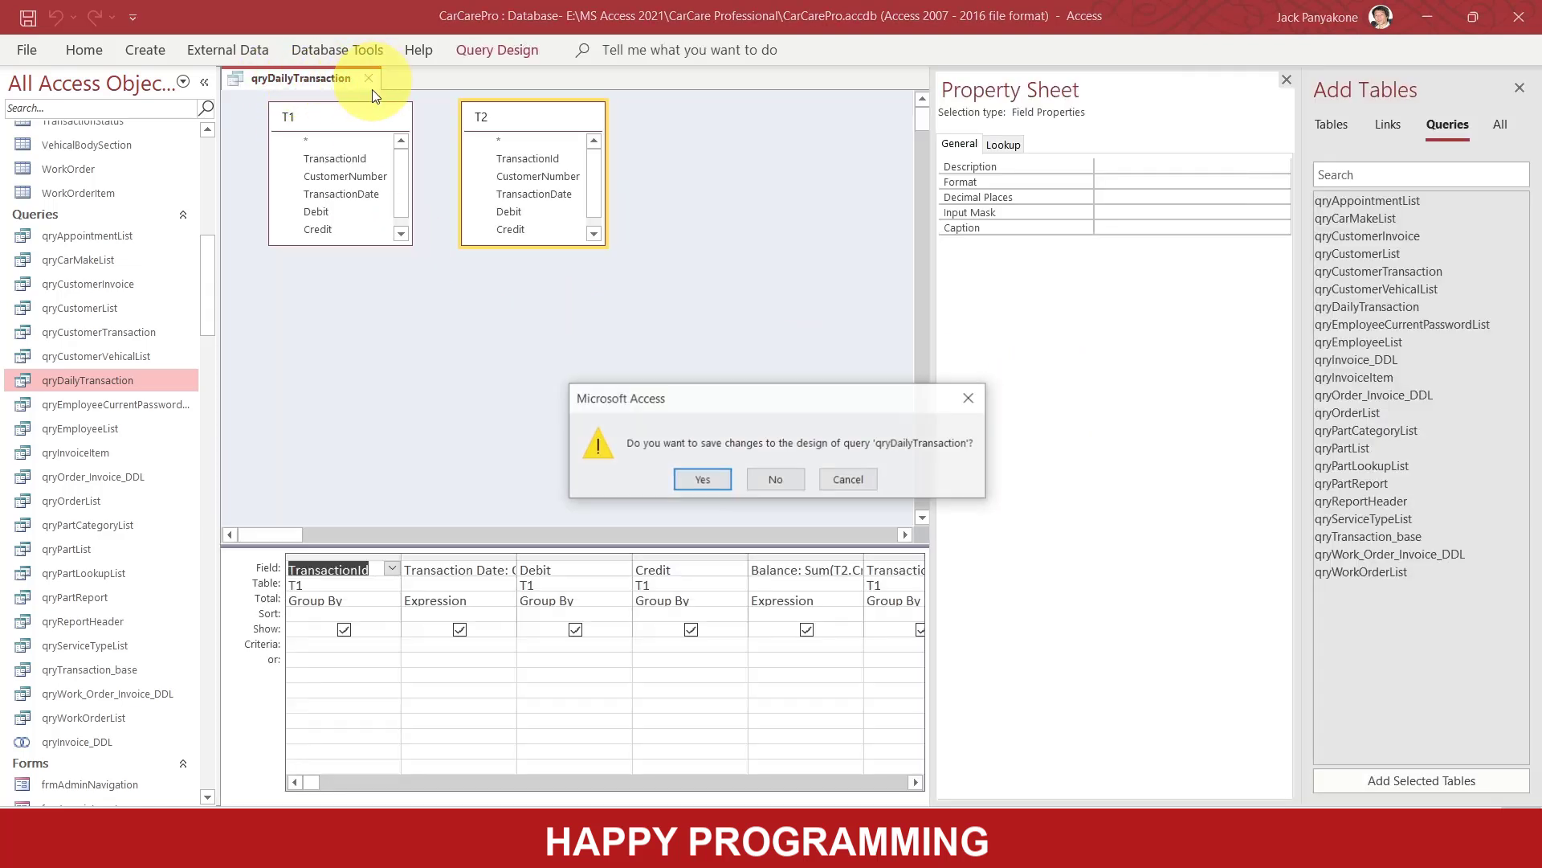
pyautogui.click(778, 477)
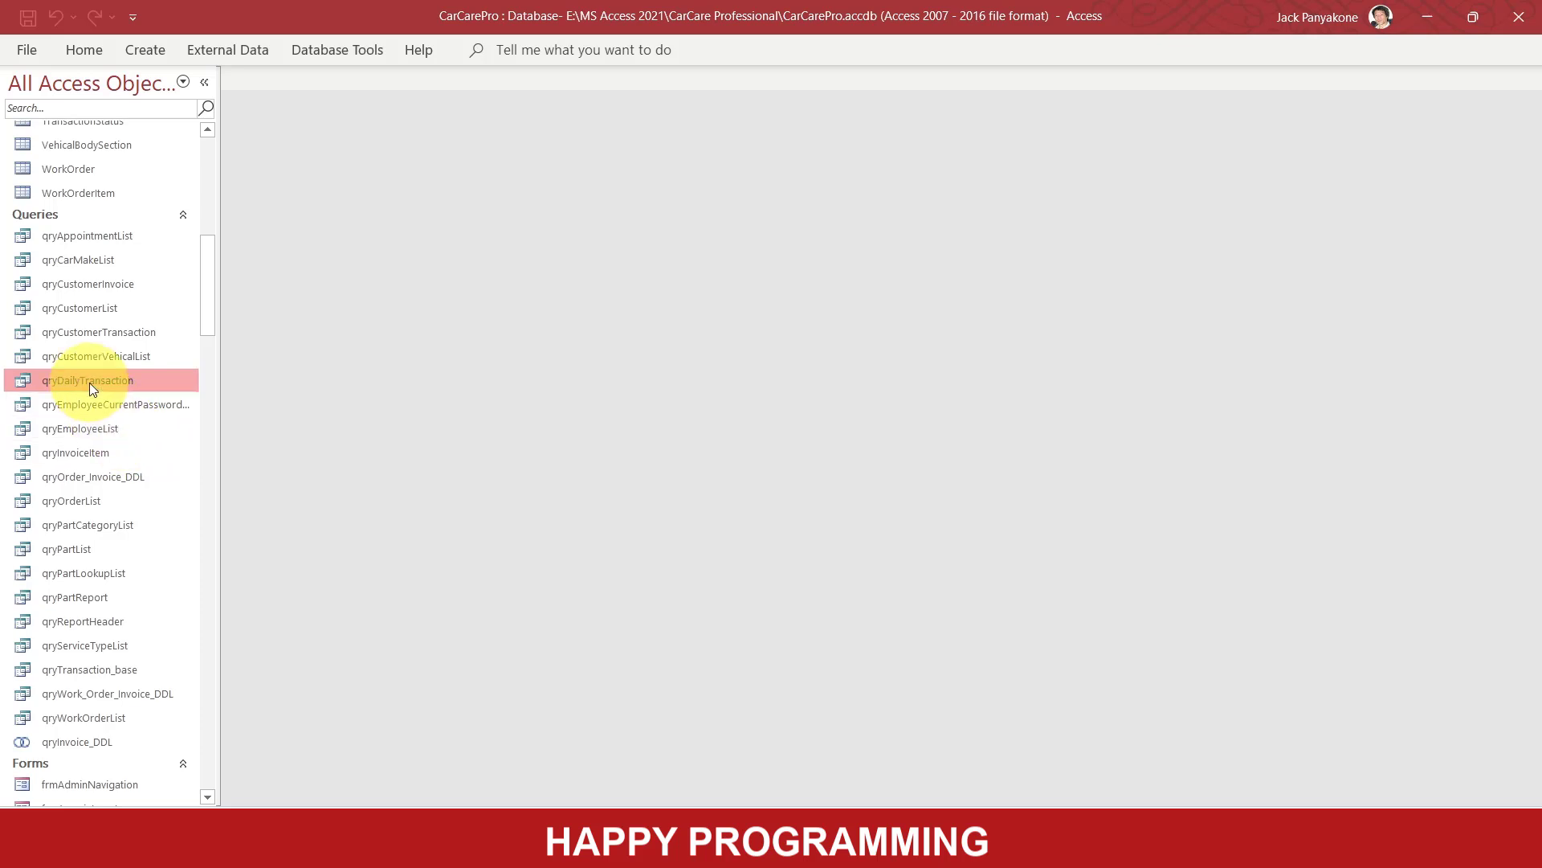
# Reopen qryDailyTransaction for design editing and switch to Notepad++.
pyautogui.rightClick(89, 382)
pyautogui.click(147, 432)
pyautogui.click(257, 414)
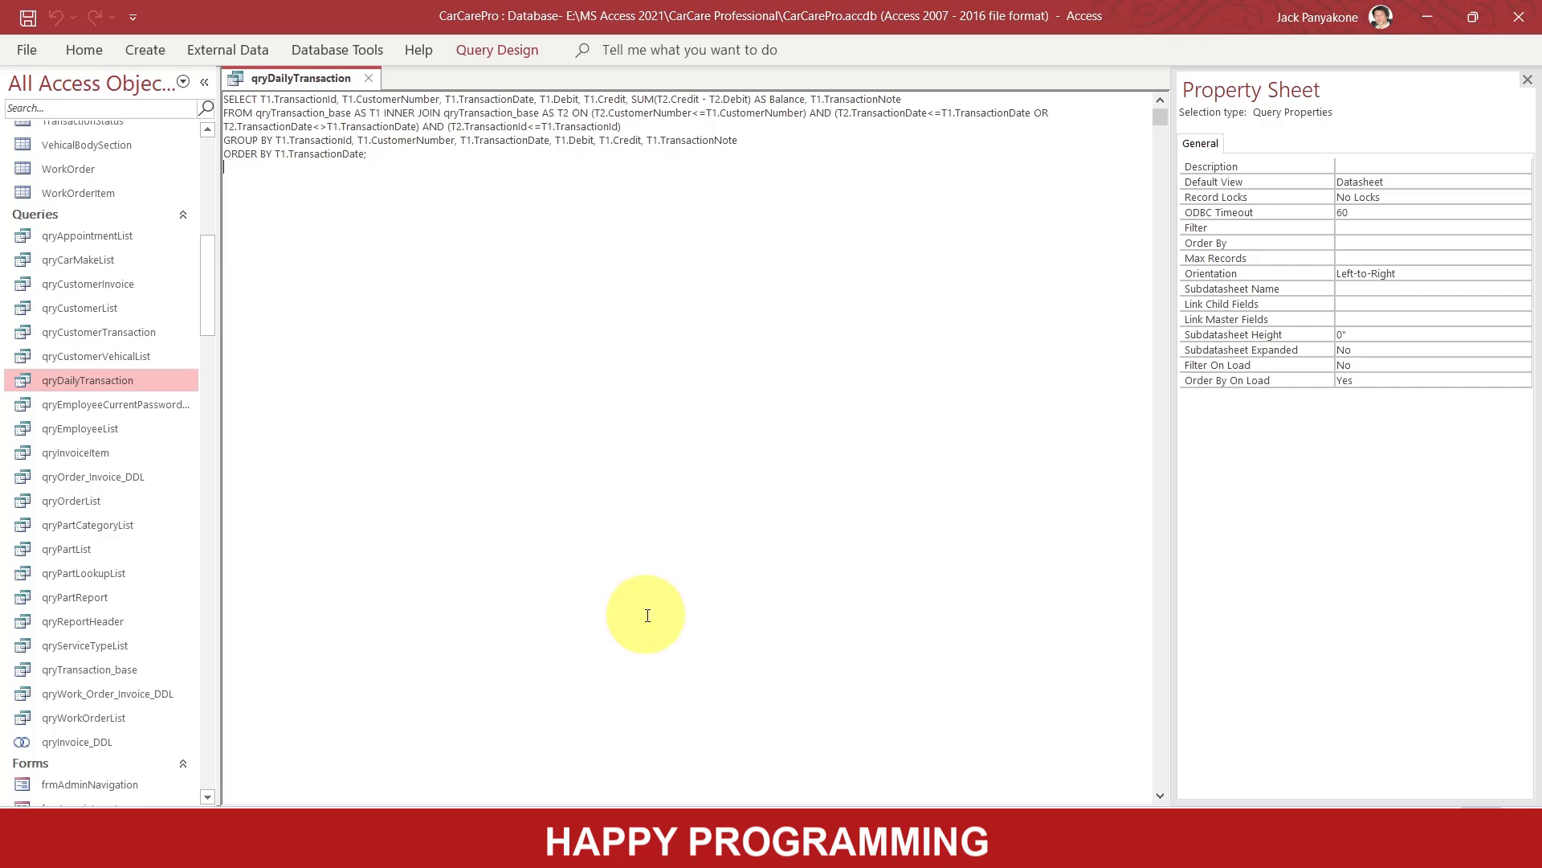
pyautogui.click(759, 843)
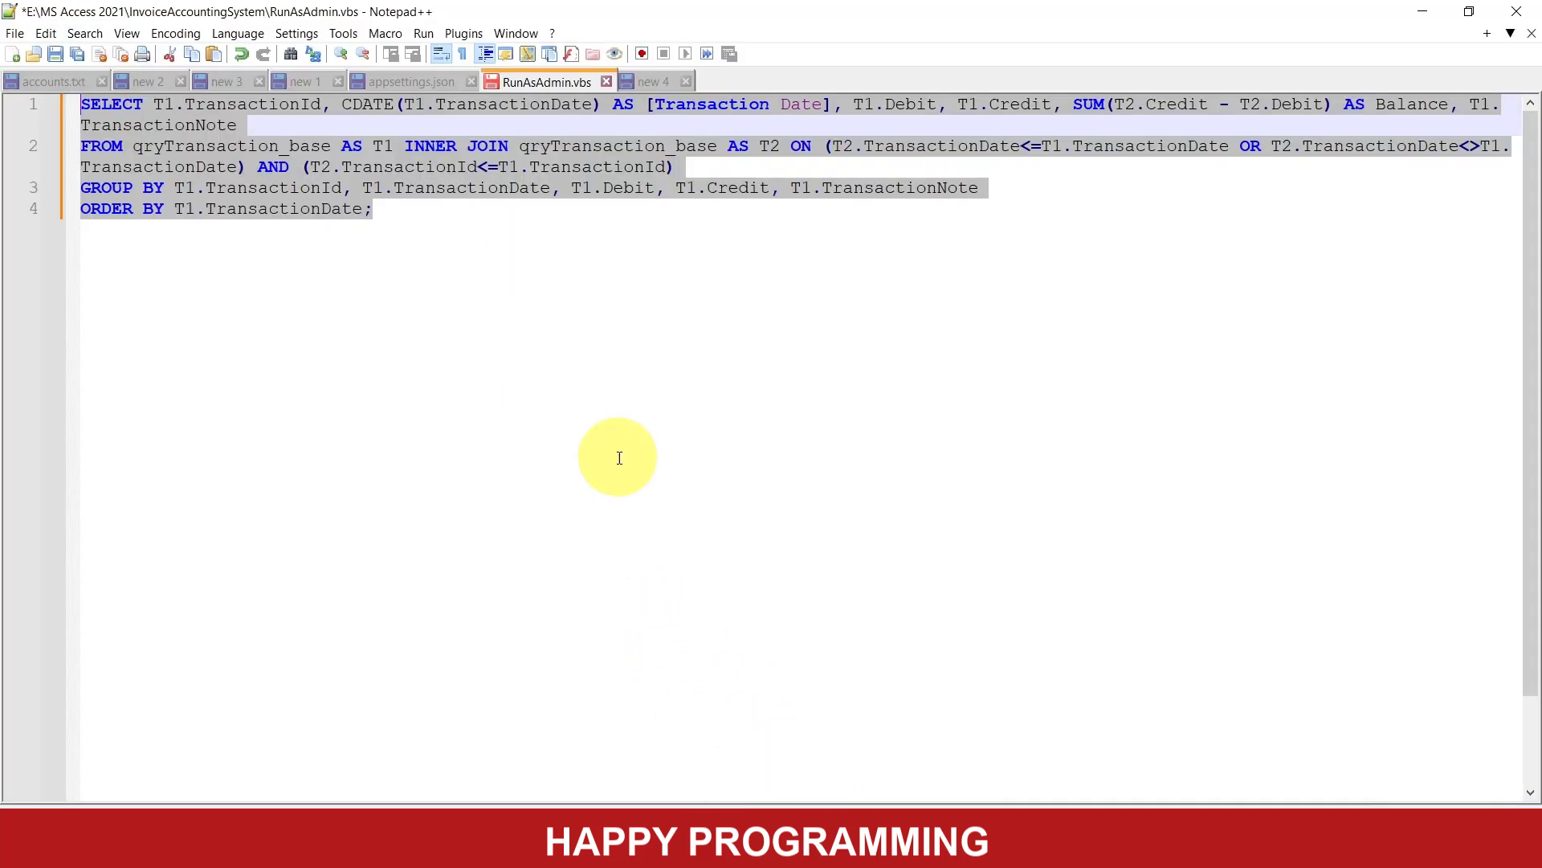
# Replace the CDATE function around T1.TransactionDate in the SELECT clause with FORMAT.
pyautogui.click(619, 458)
pyautogui.doubleClick(351, 104)
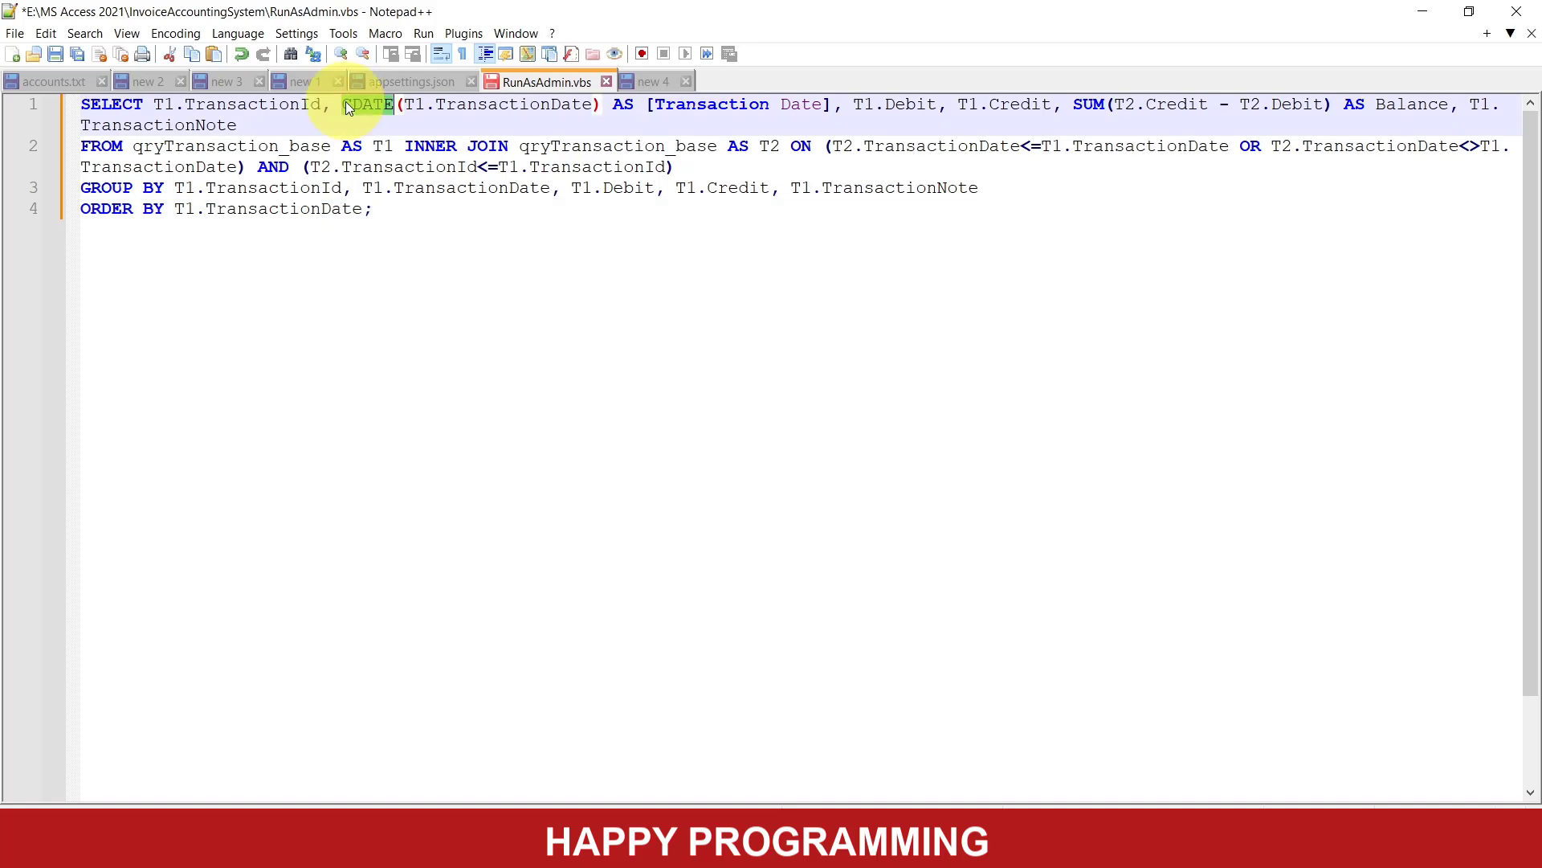
pyautogui.write('form')
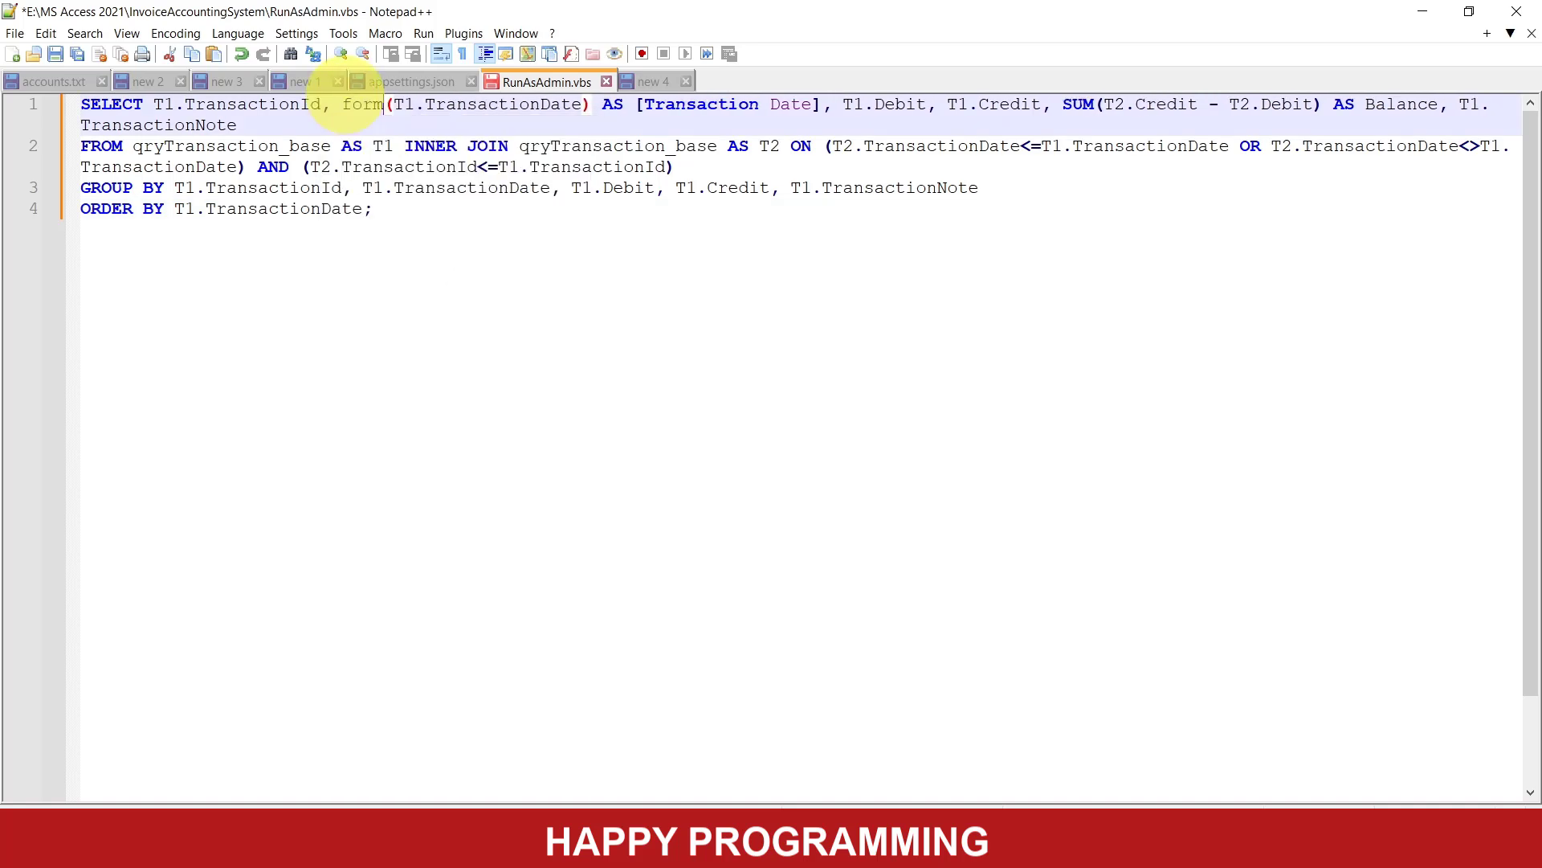
pyautogui.write('at')
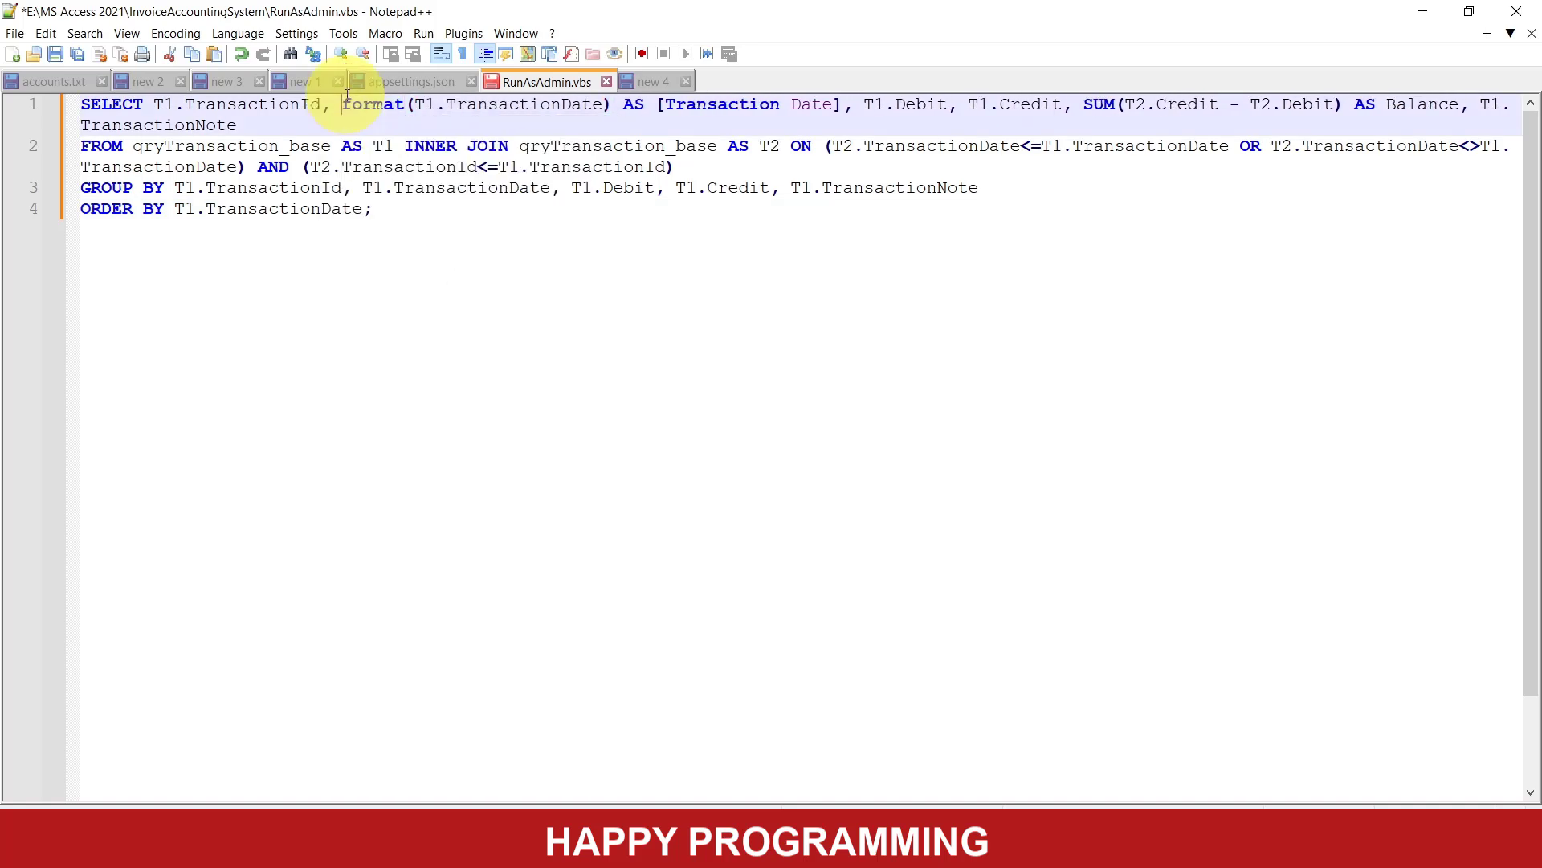
pyautogui.doubleClick(347, 104)
pyautogui.write('FORM')
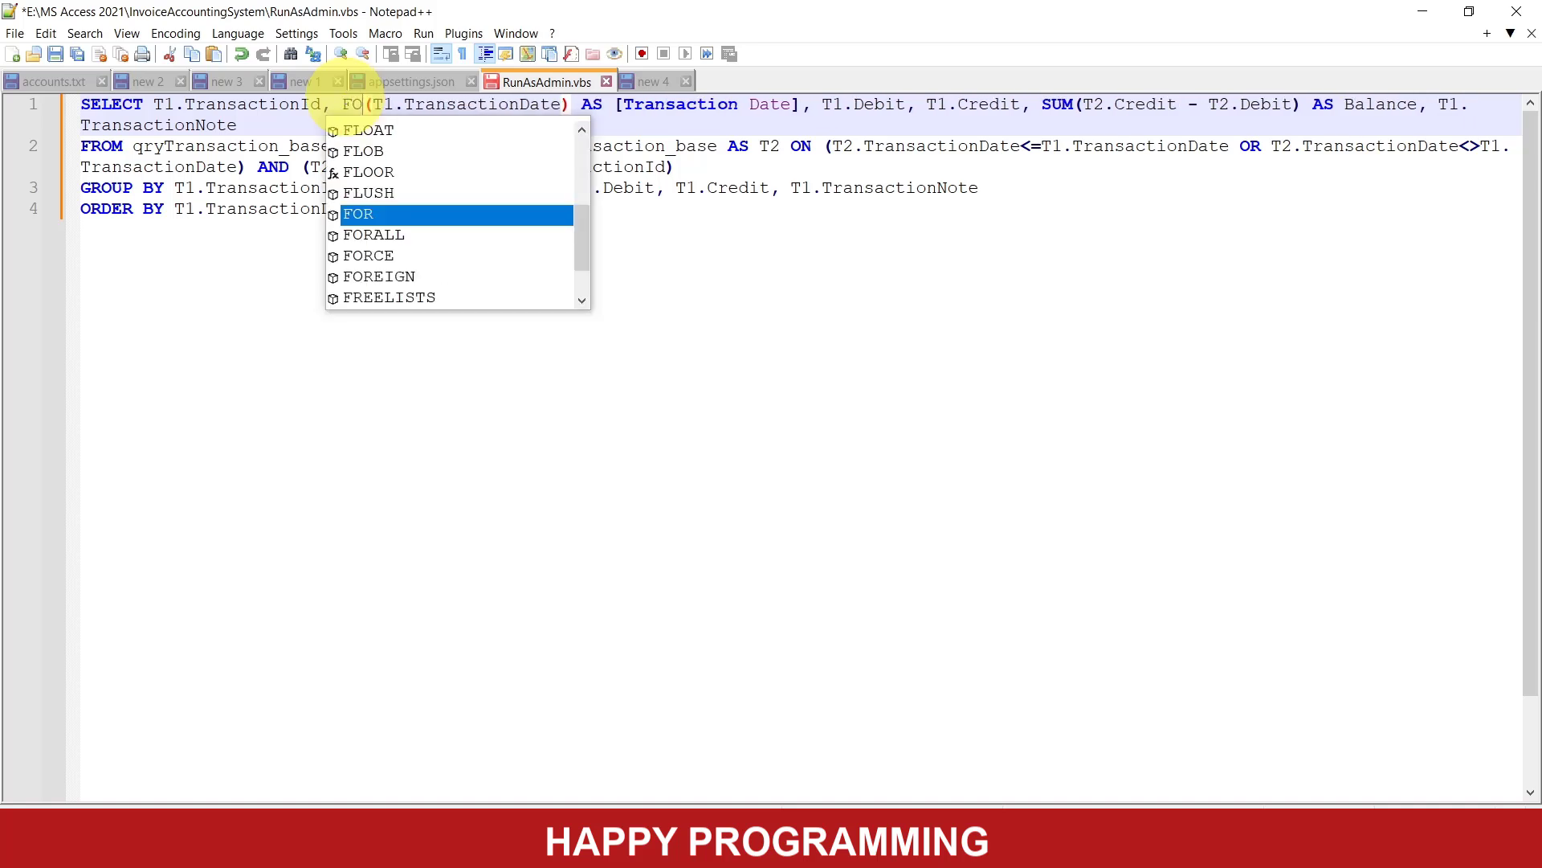
pyautogui.write('AT')
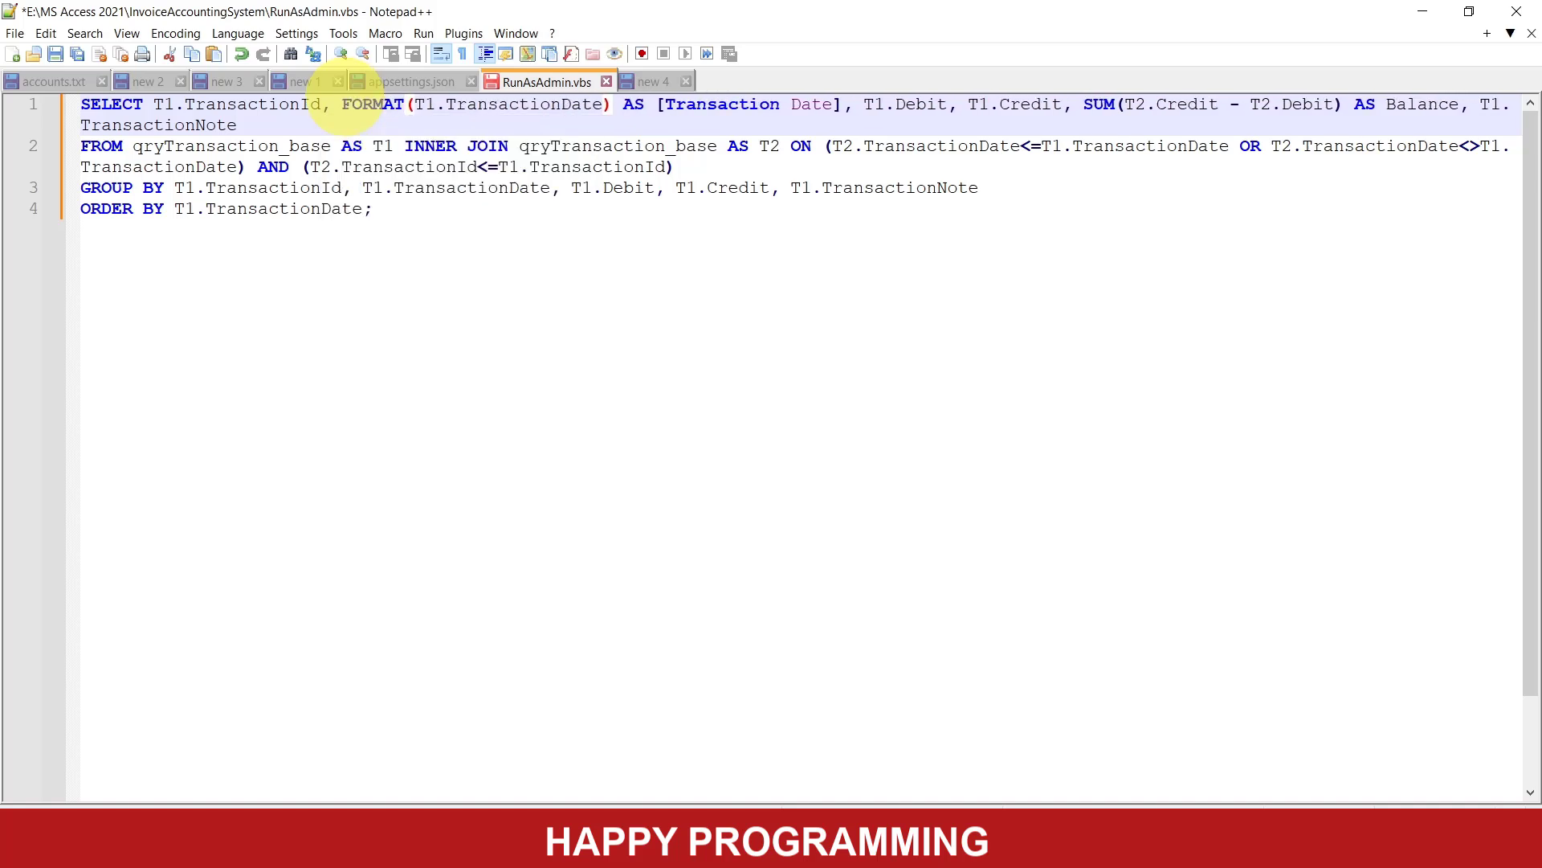
# Add "mm/dd/yyyy" as the second argument of the FORMAT function after T1.TransactionDate.
pyautogui.doubleClick(100, 105)
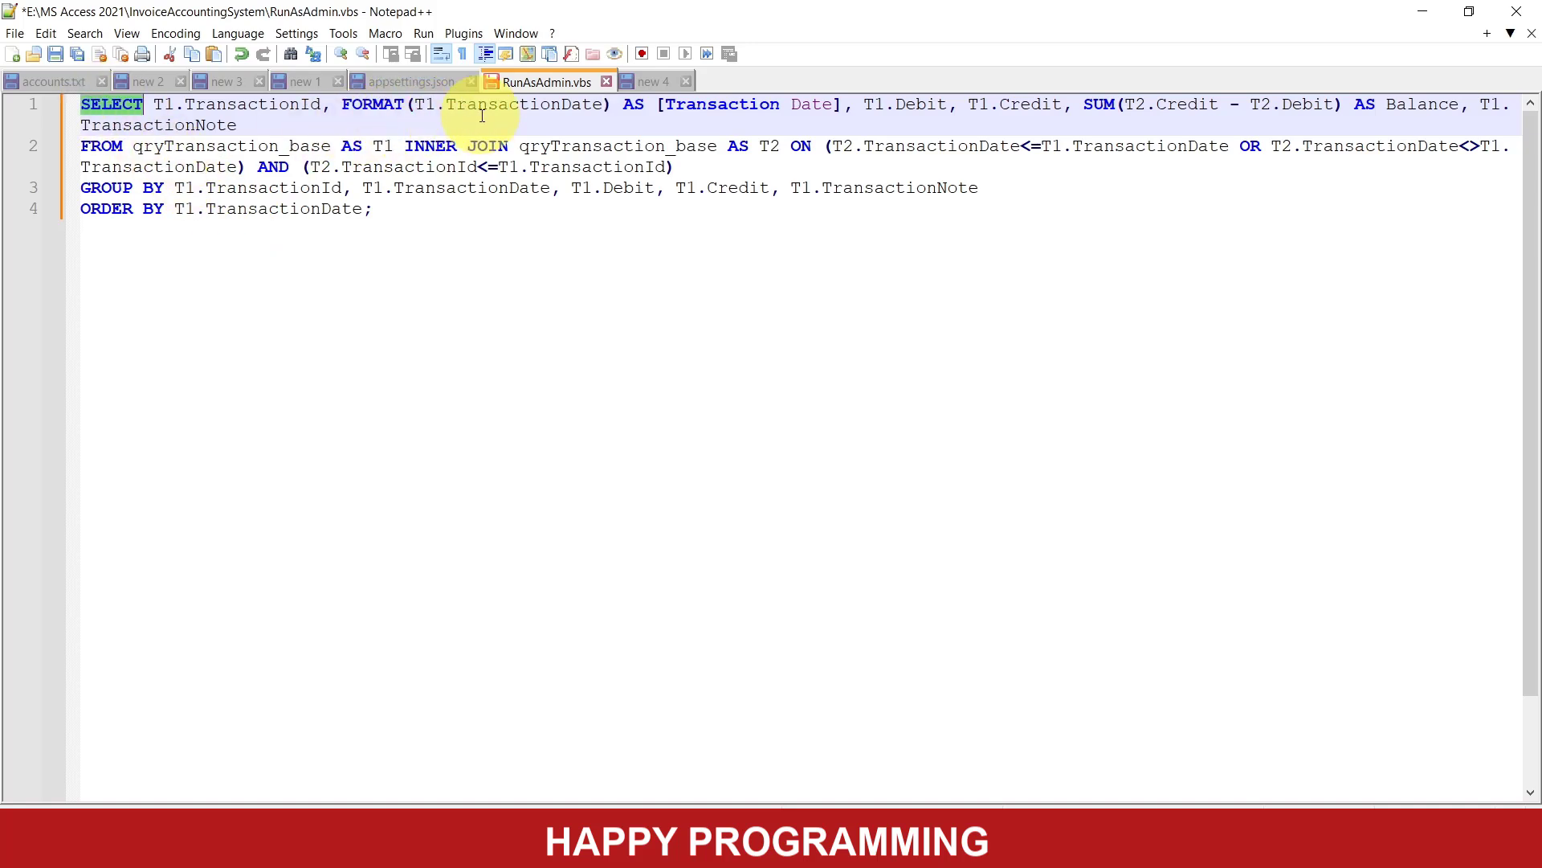
pyautogui.click(603, 104)
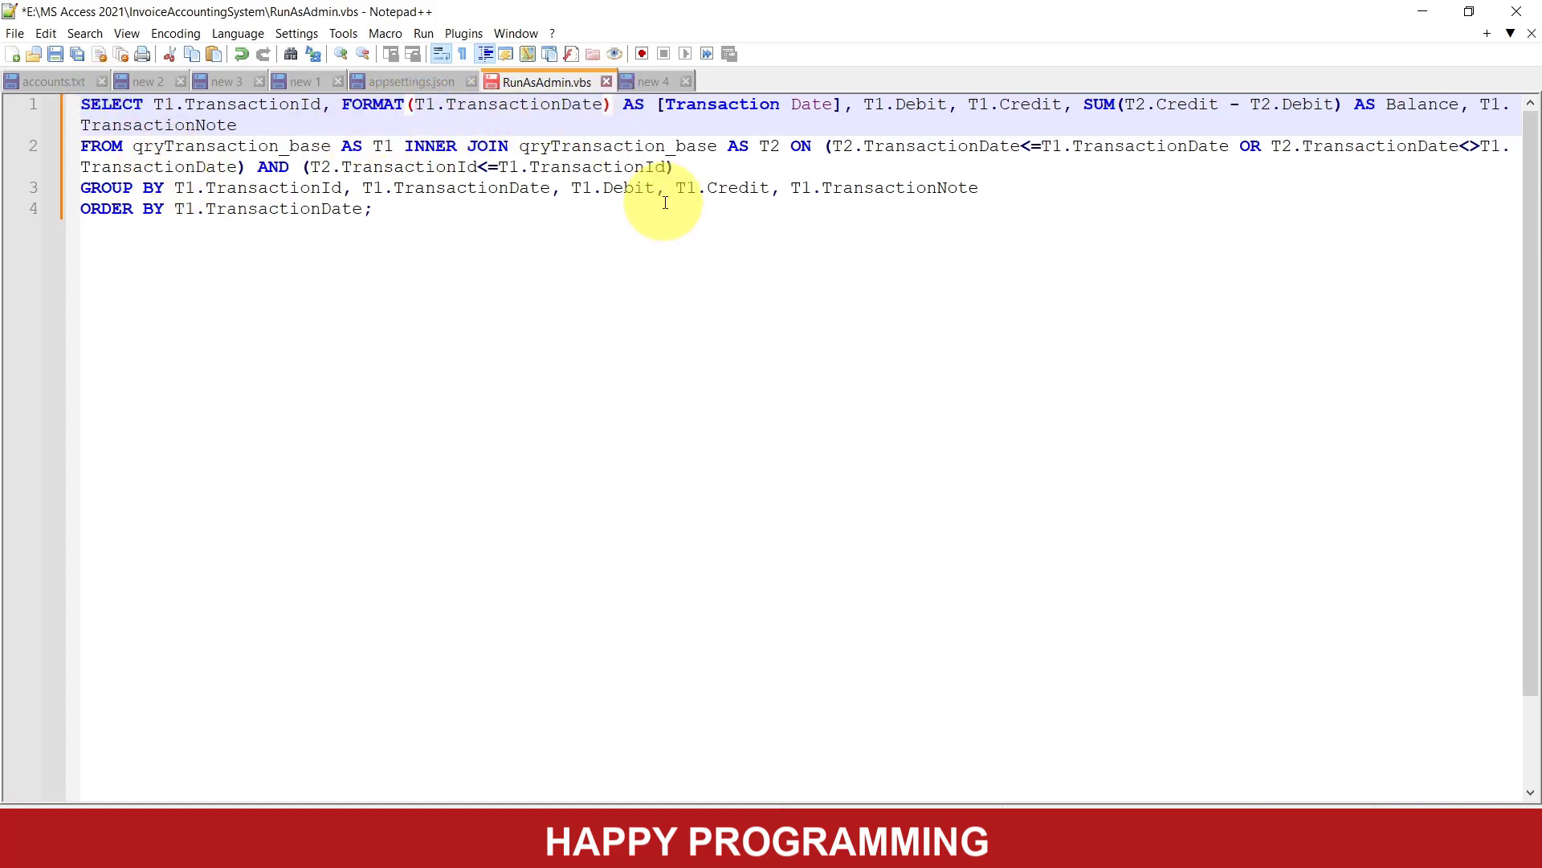
pyautogui.write(', "')
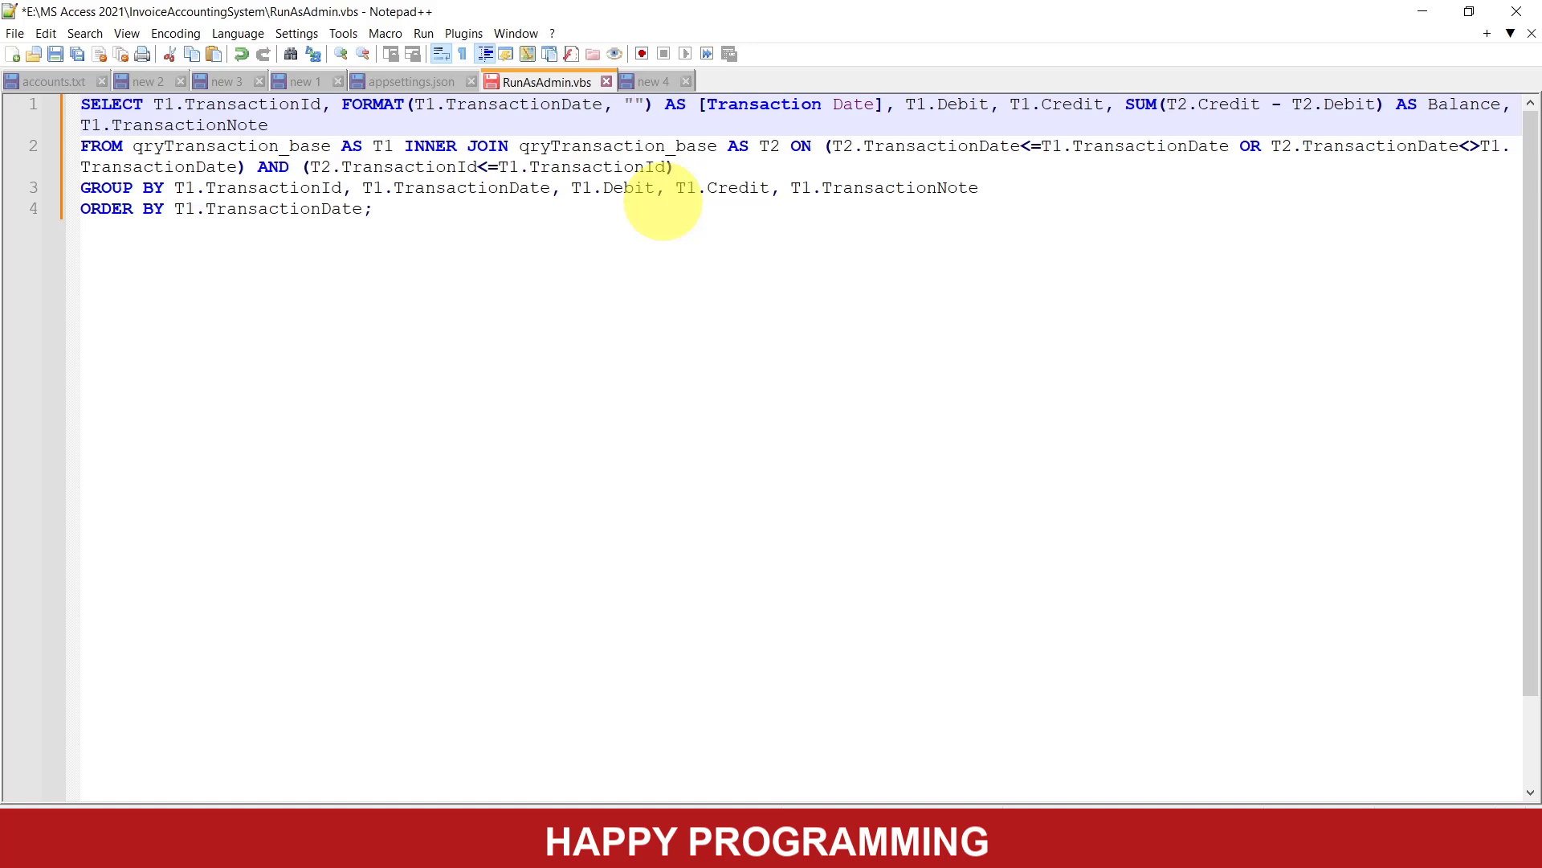
pyautogui.write('MM')
pyautogui.press('BackSpace')
pyautogui.press('BackSpace')
pyautogui.write('m')
pyautogui.write('m/dd/')
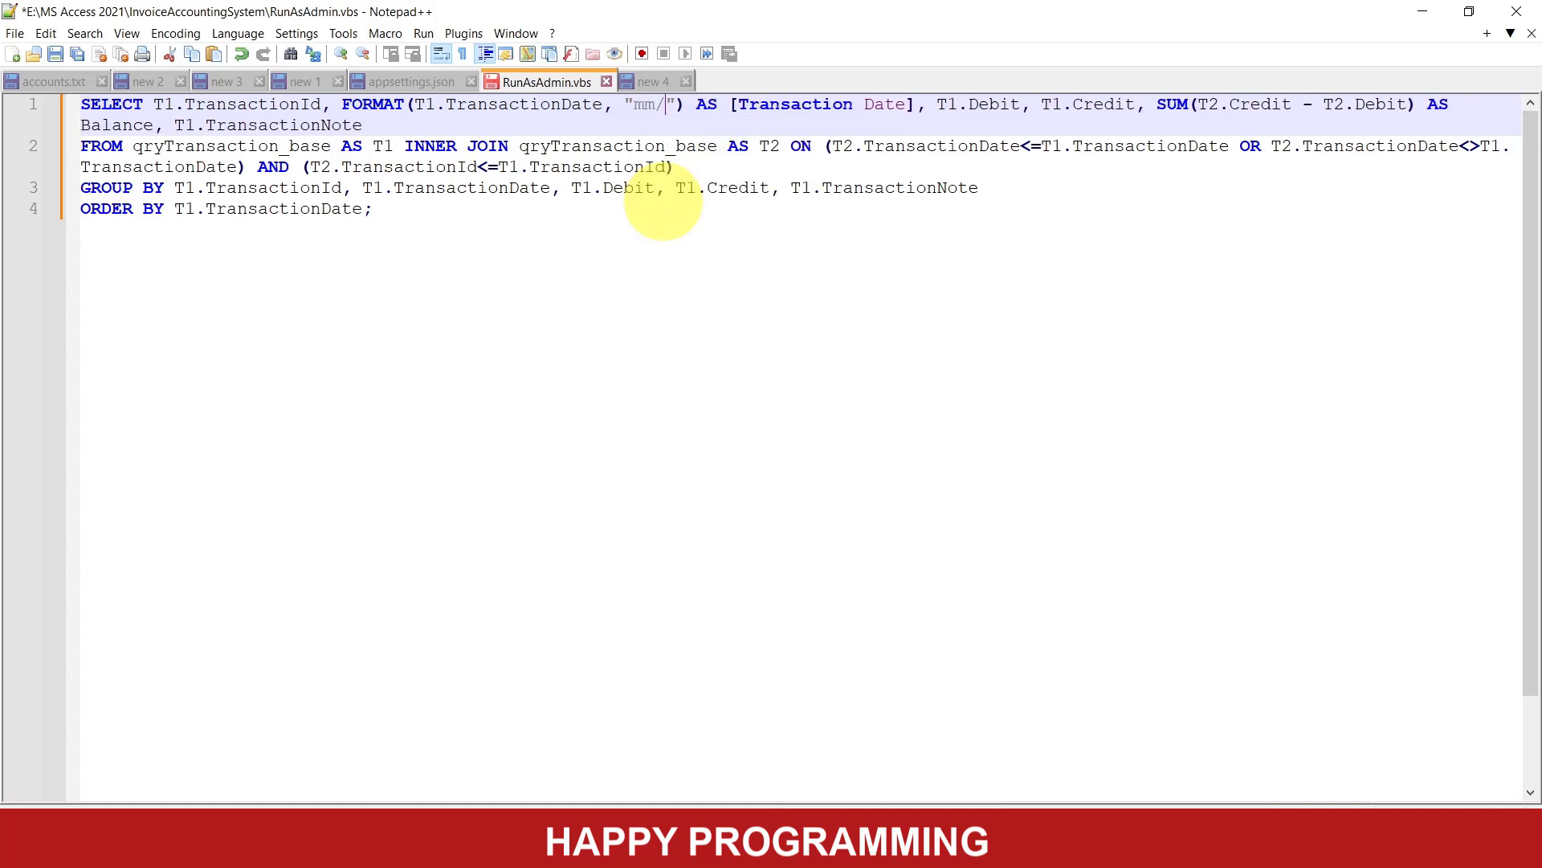
pyautogui.write('yyyy')
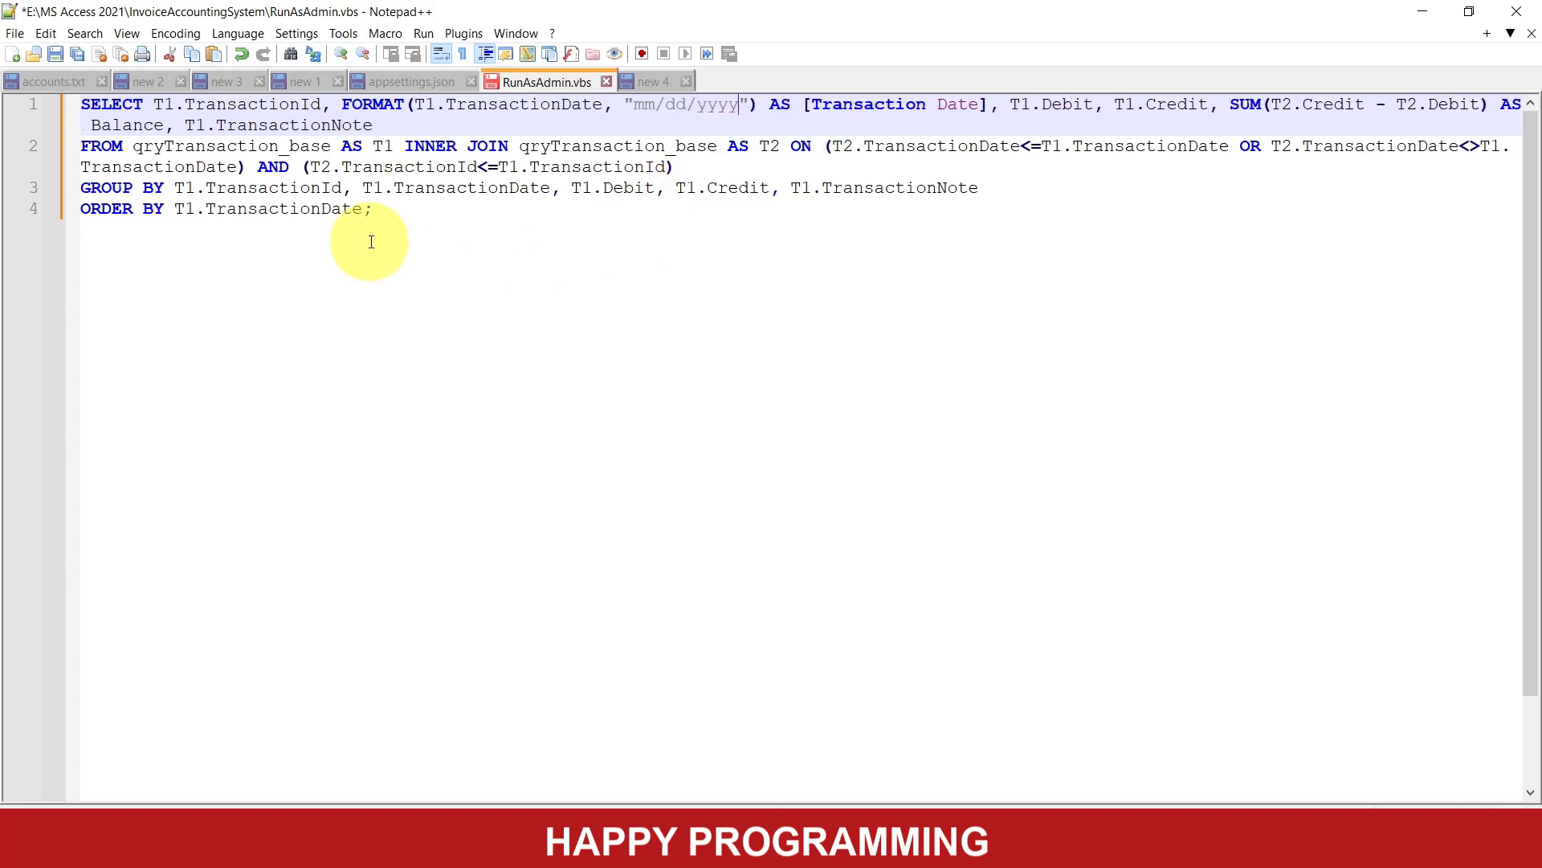
# Copy the whole SQL statement with the FORMAT column, switch to Access and replace the SQL of qryDailyTransaction with it.
pyautogui.moveTo(385, 207); pyautogui.dragTo(59, 112)
pyautogui.hotkey('ctrl', 'c')
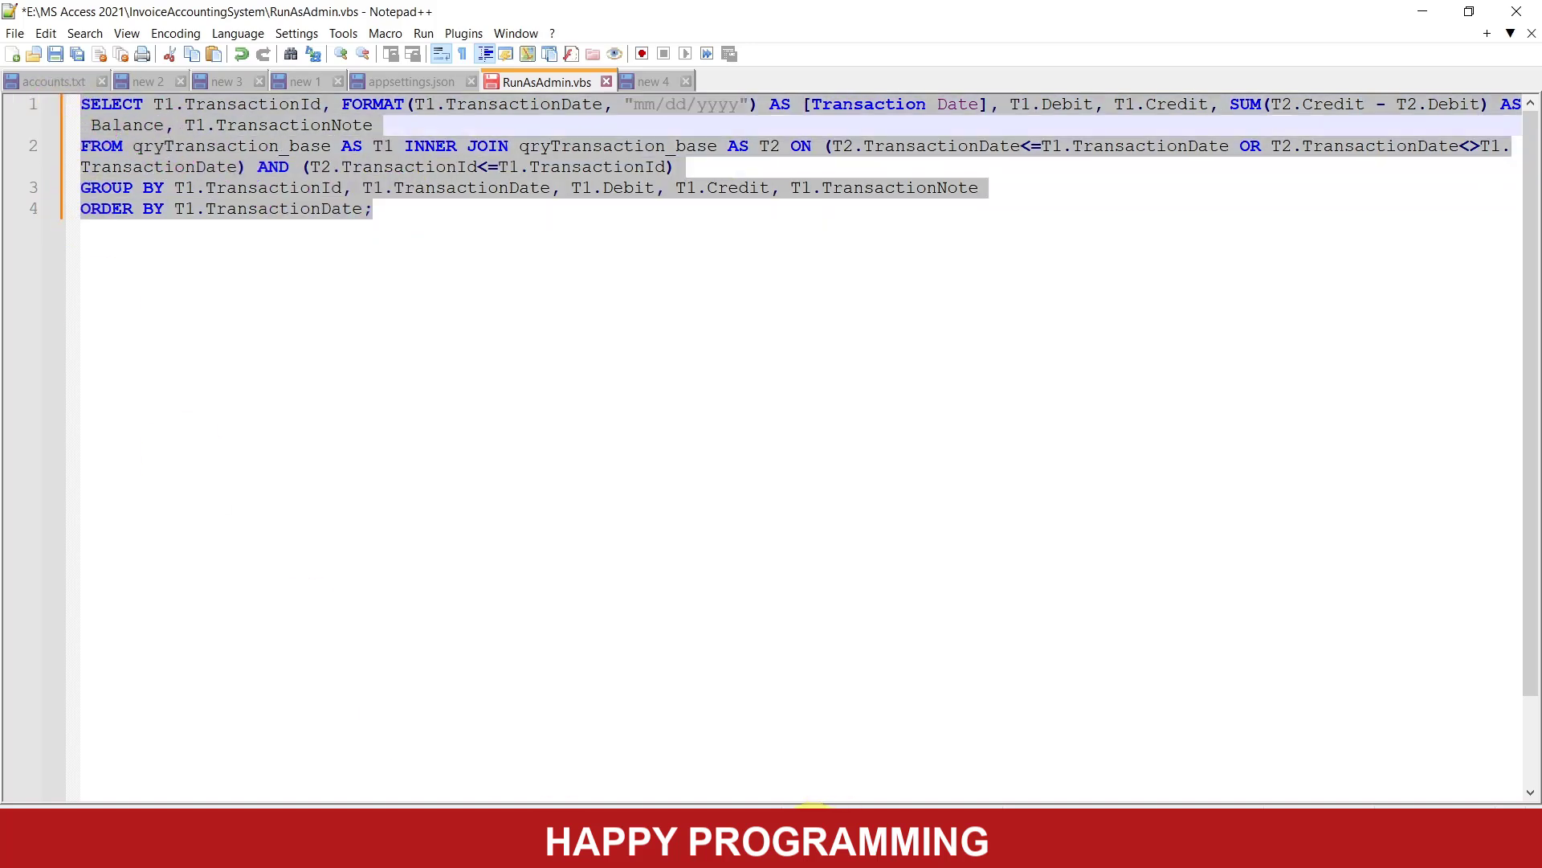
pyautogui.click(812, 840)
pyautogui.click(744, 747)
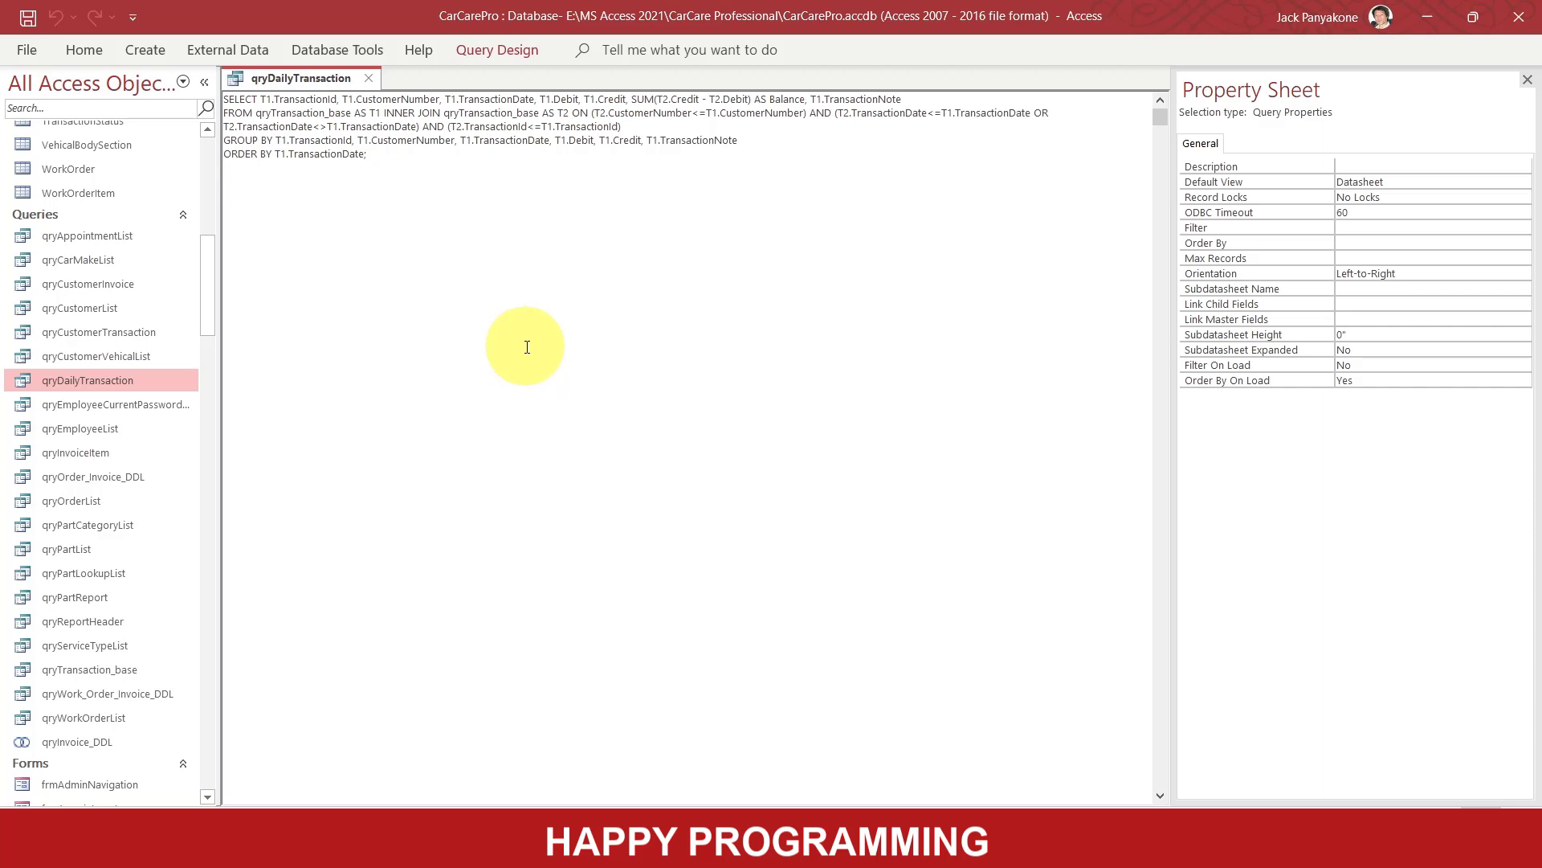
pyautogui.moveTo(377, 161); pyautogui.dragTo(212, 99)
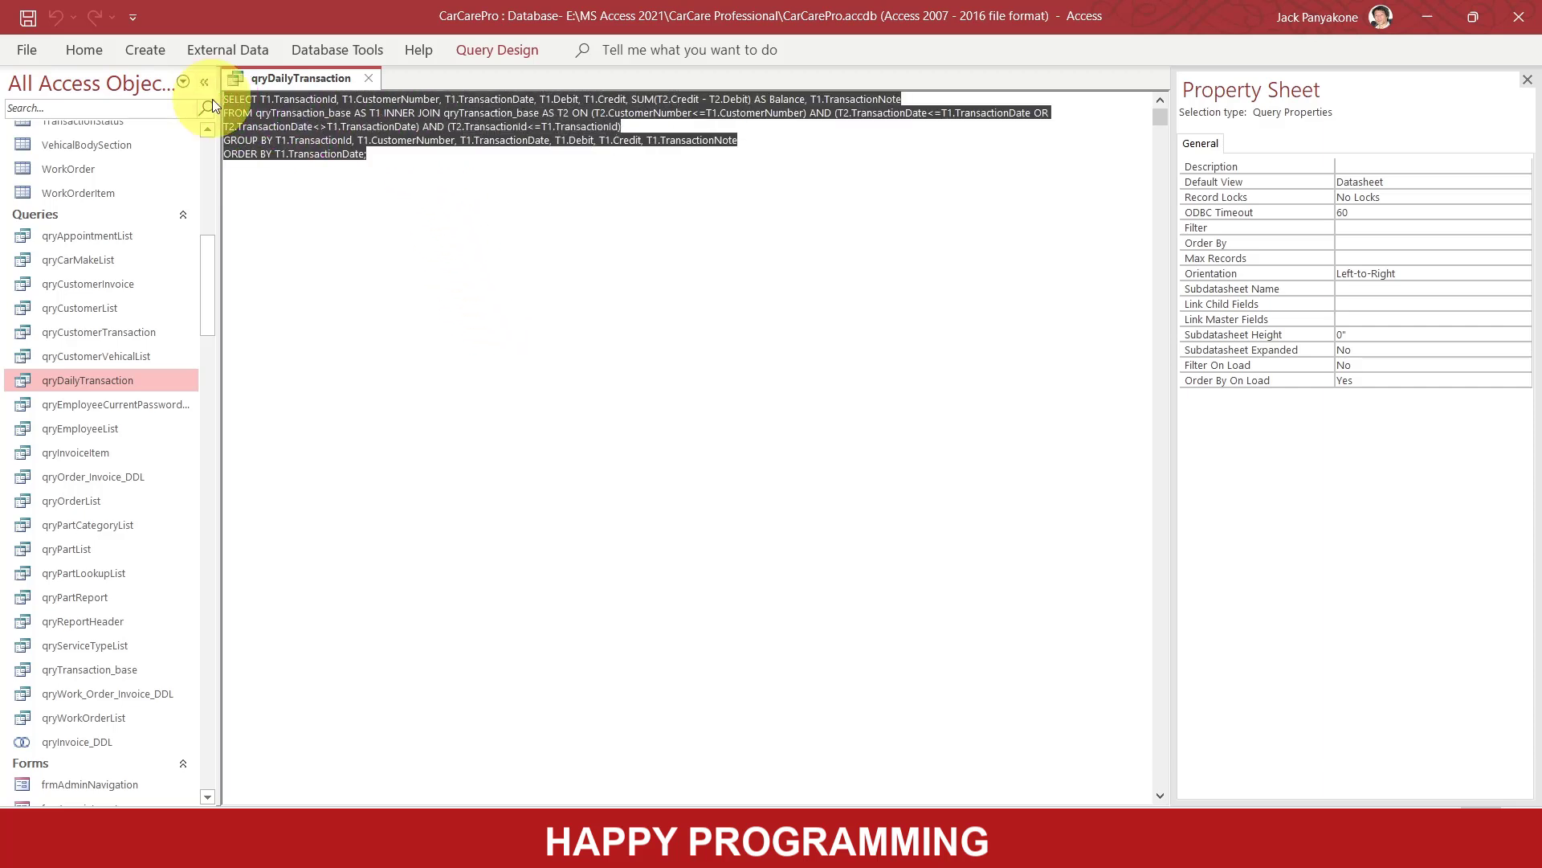
pyautogui.hotkey('ctrl', 'v')
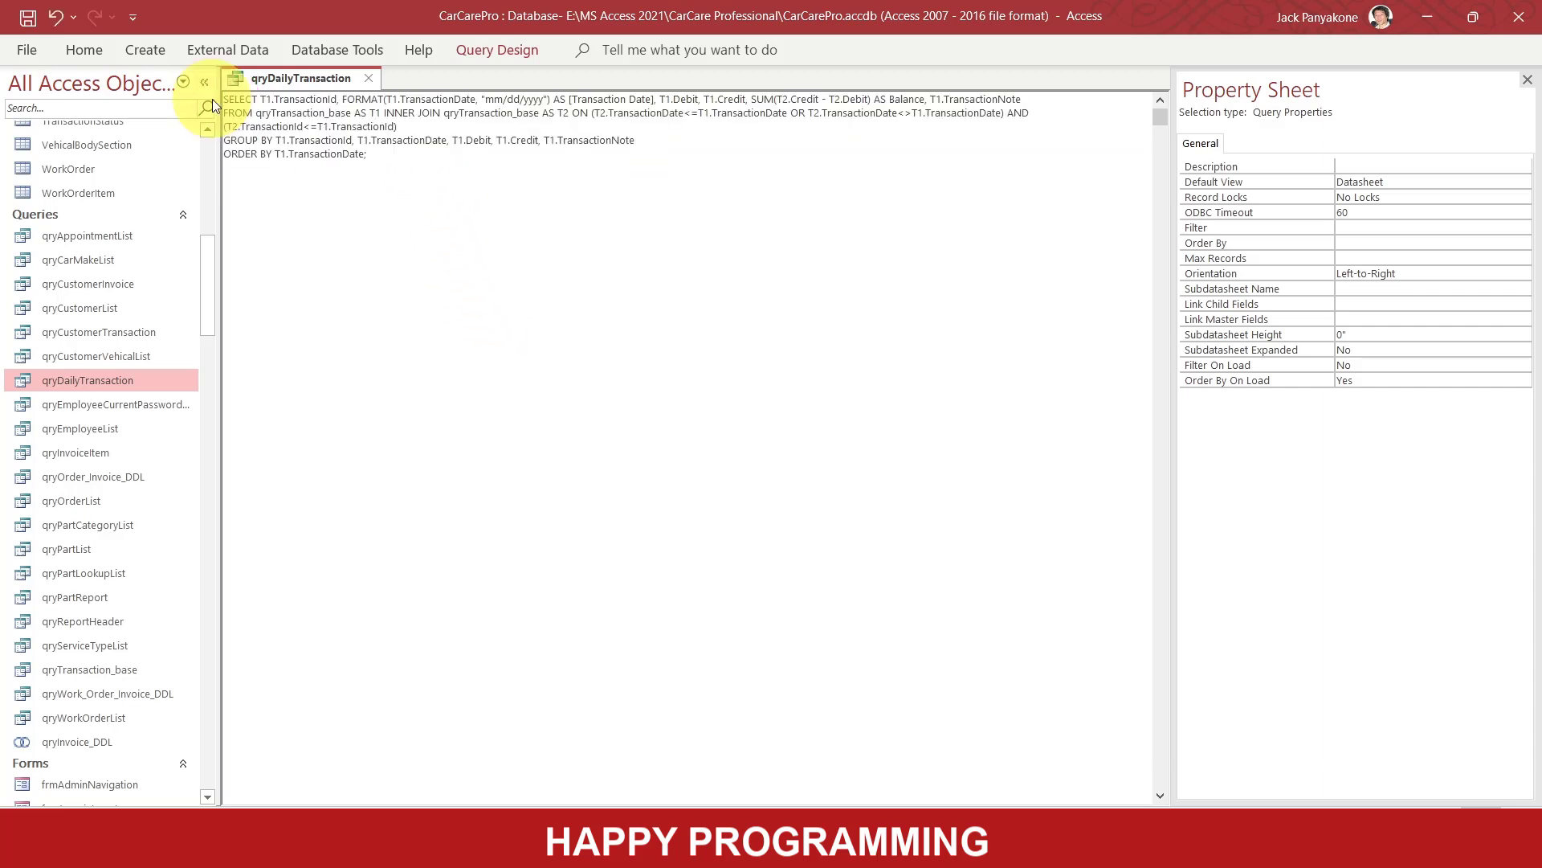
# Run qryDailyTransaction with the formatted date column and open the qryTransaction_base query results alongside it.
pyautogui.click(487, 53)
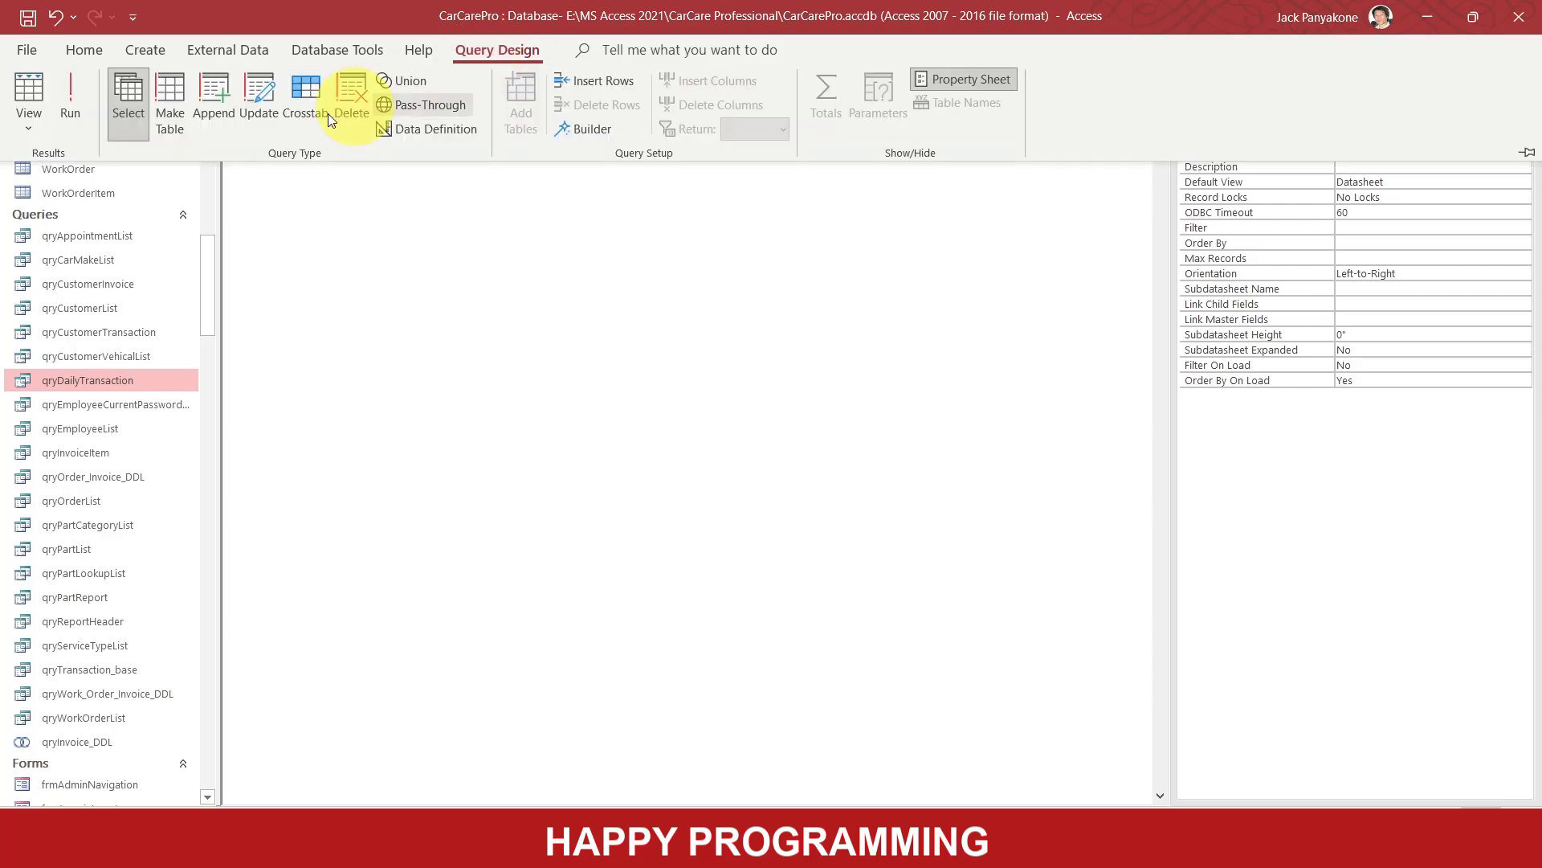
pyautogui.click(70, 102)
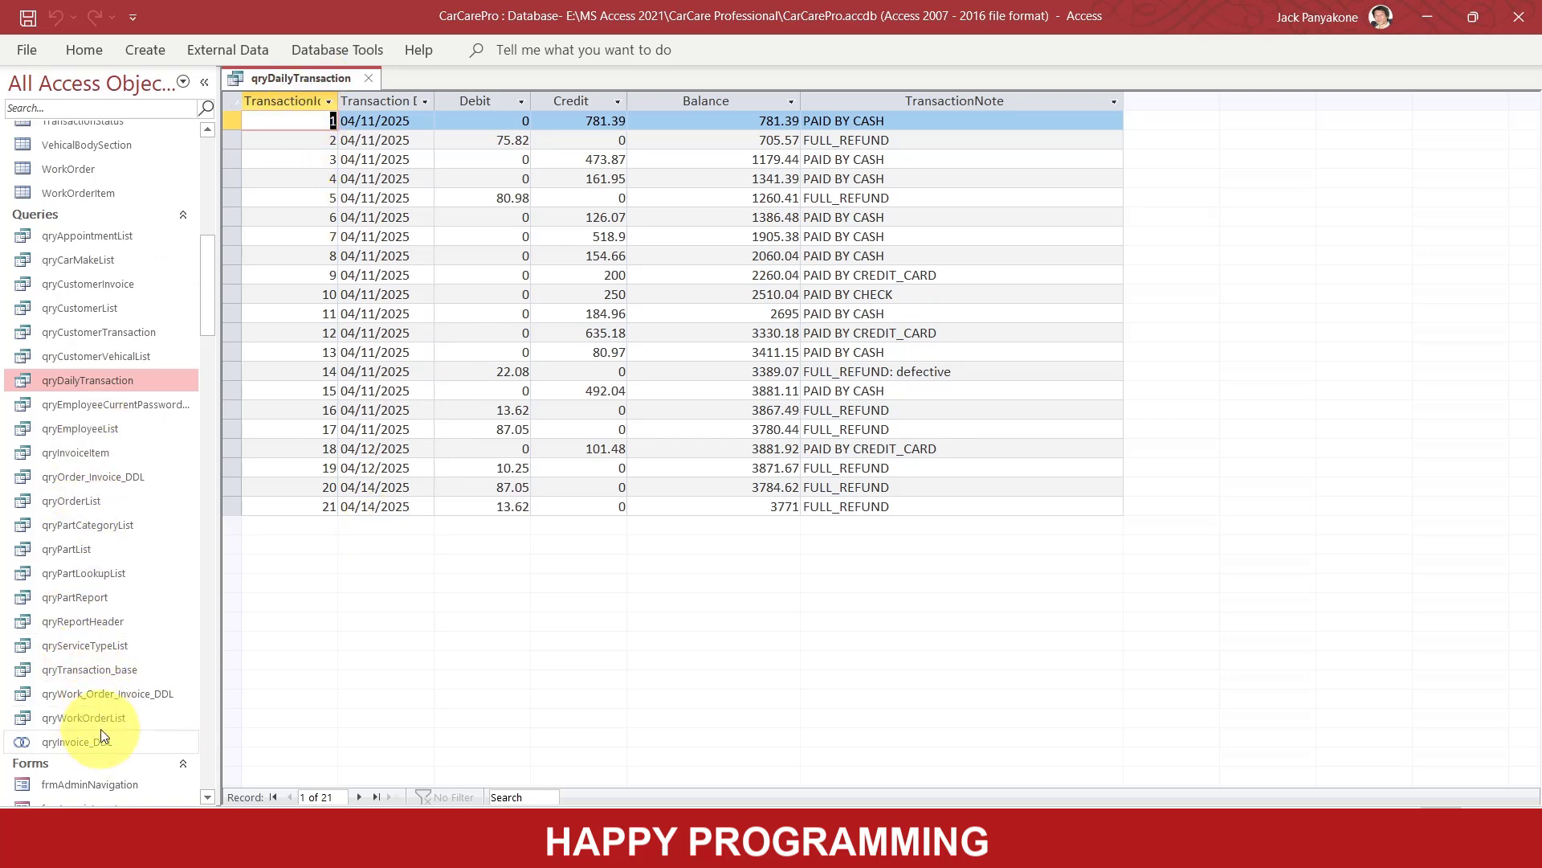
pyautogui.doubleClick(102, 669)
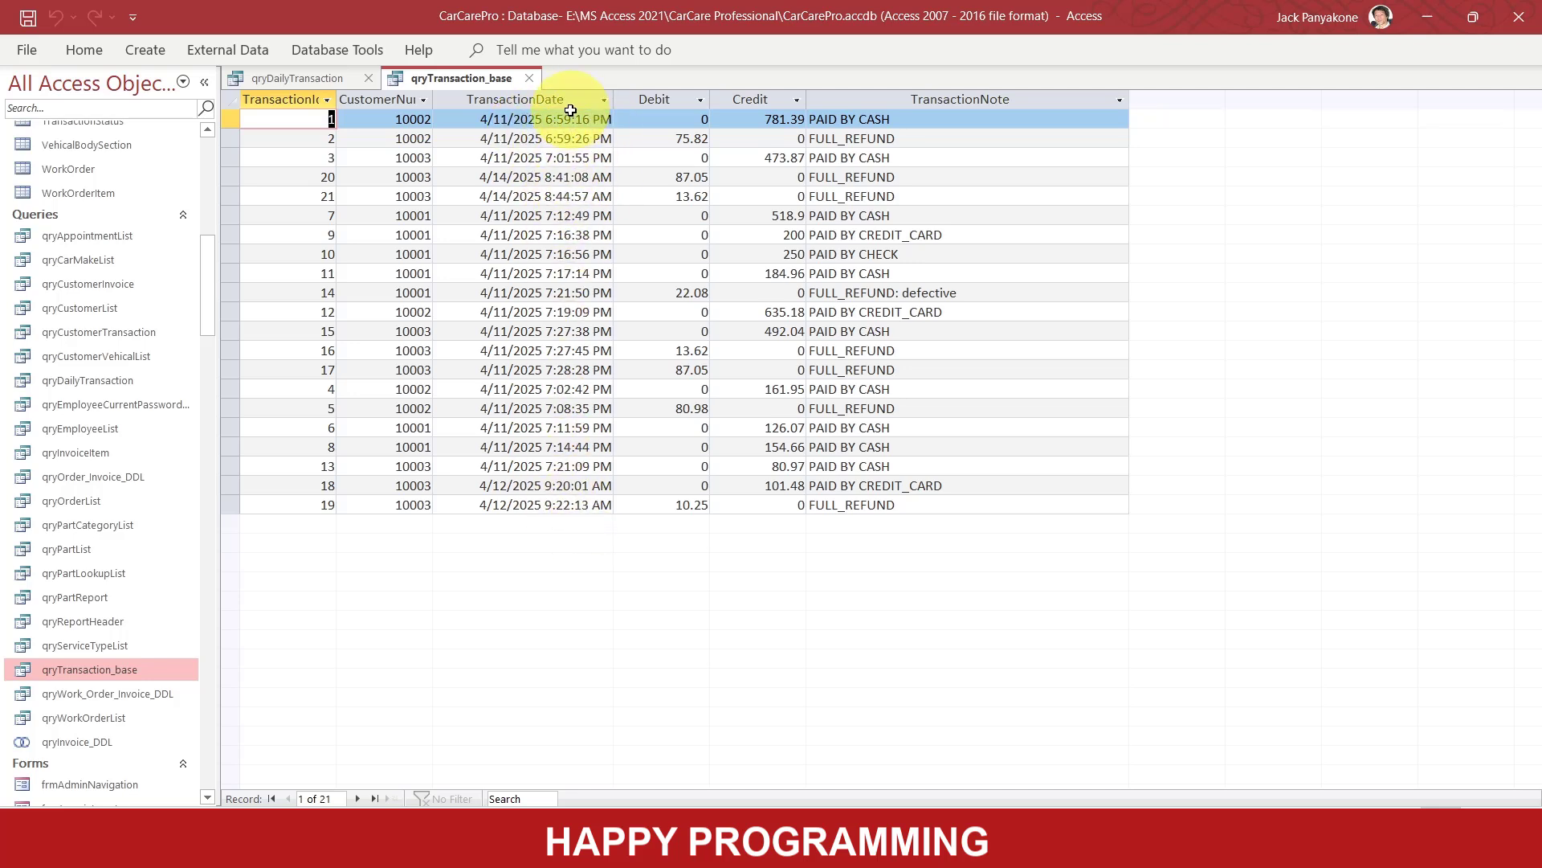
# Compare the transaction dates, row order and columns of qryDailyTransaction with those of qryTransaction_base.
pyautogui.click(315, 81)
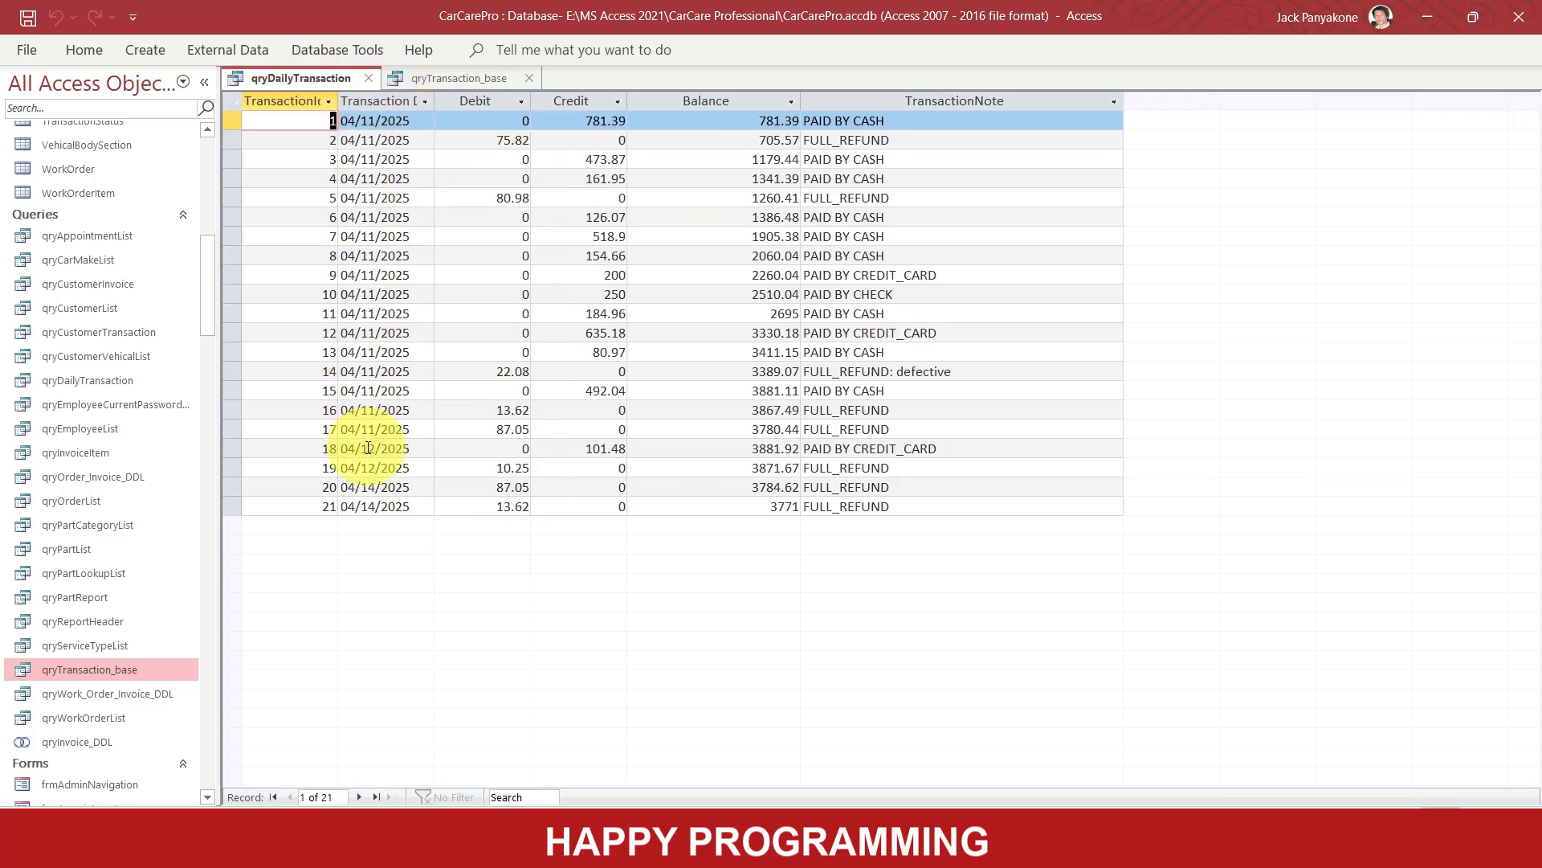
pyautogui.click(489, 78)
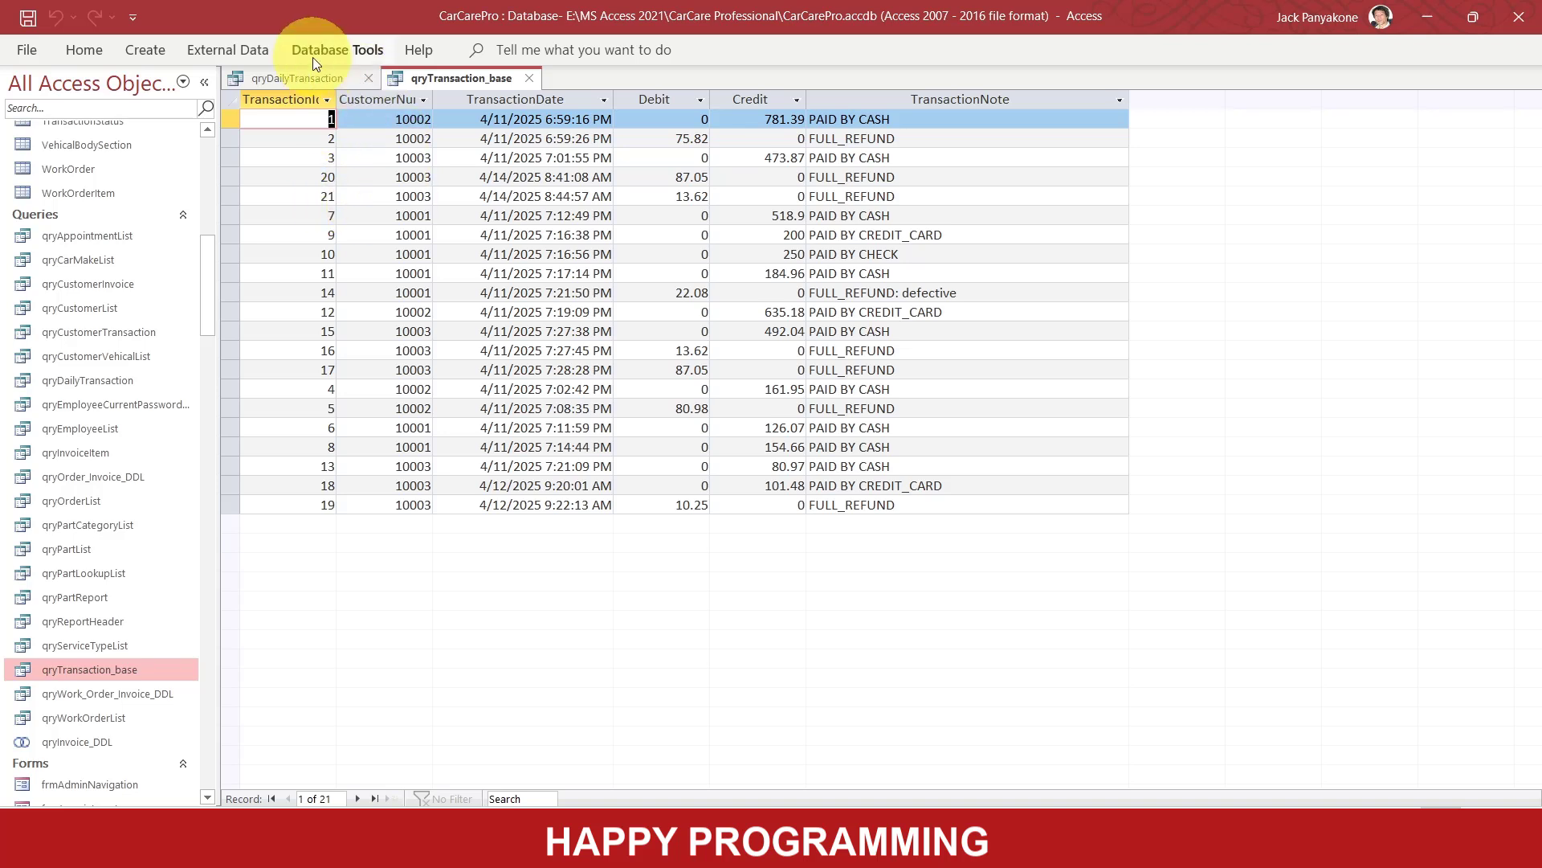
pyautogui.click(315, 78)
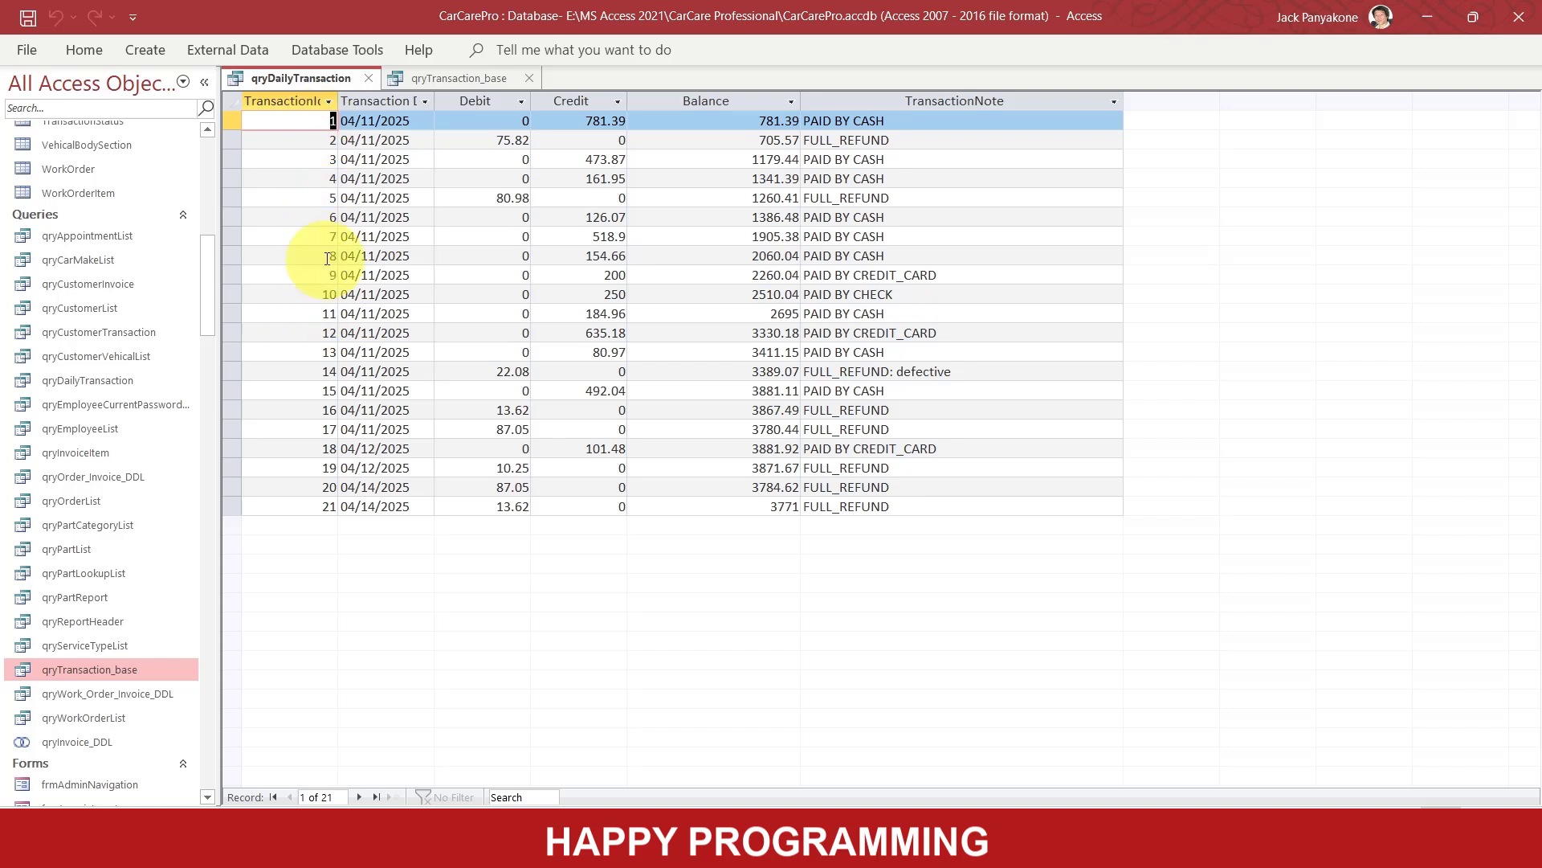
pyautogui.click(460, 77)
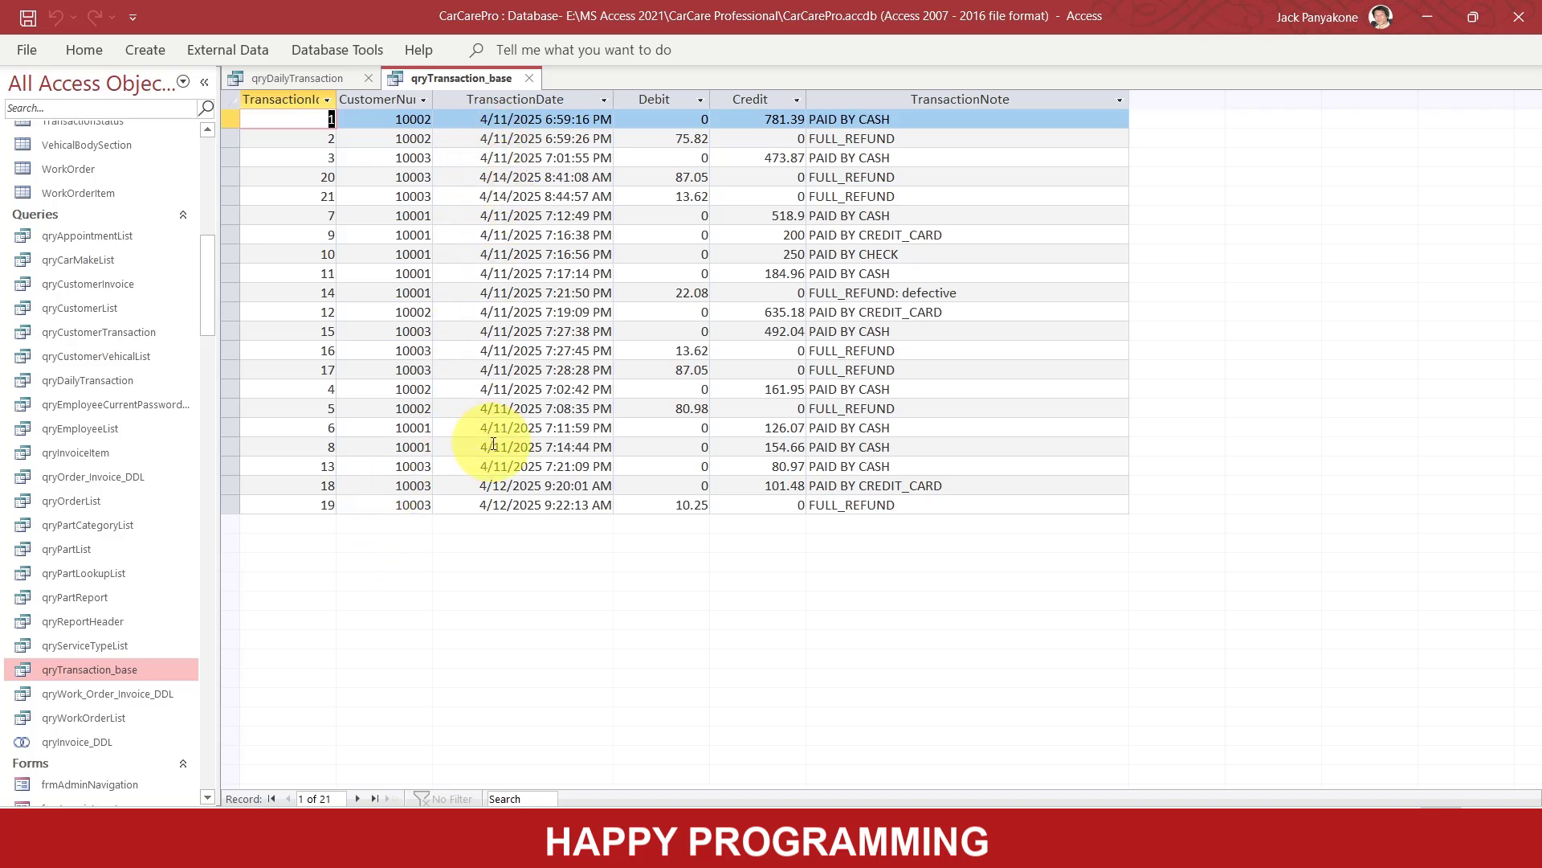
pyautogui.rightClick(476, 77)
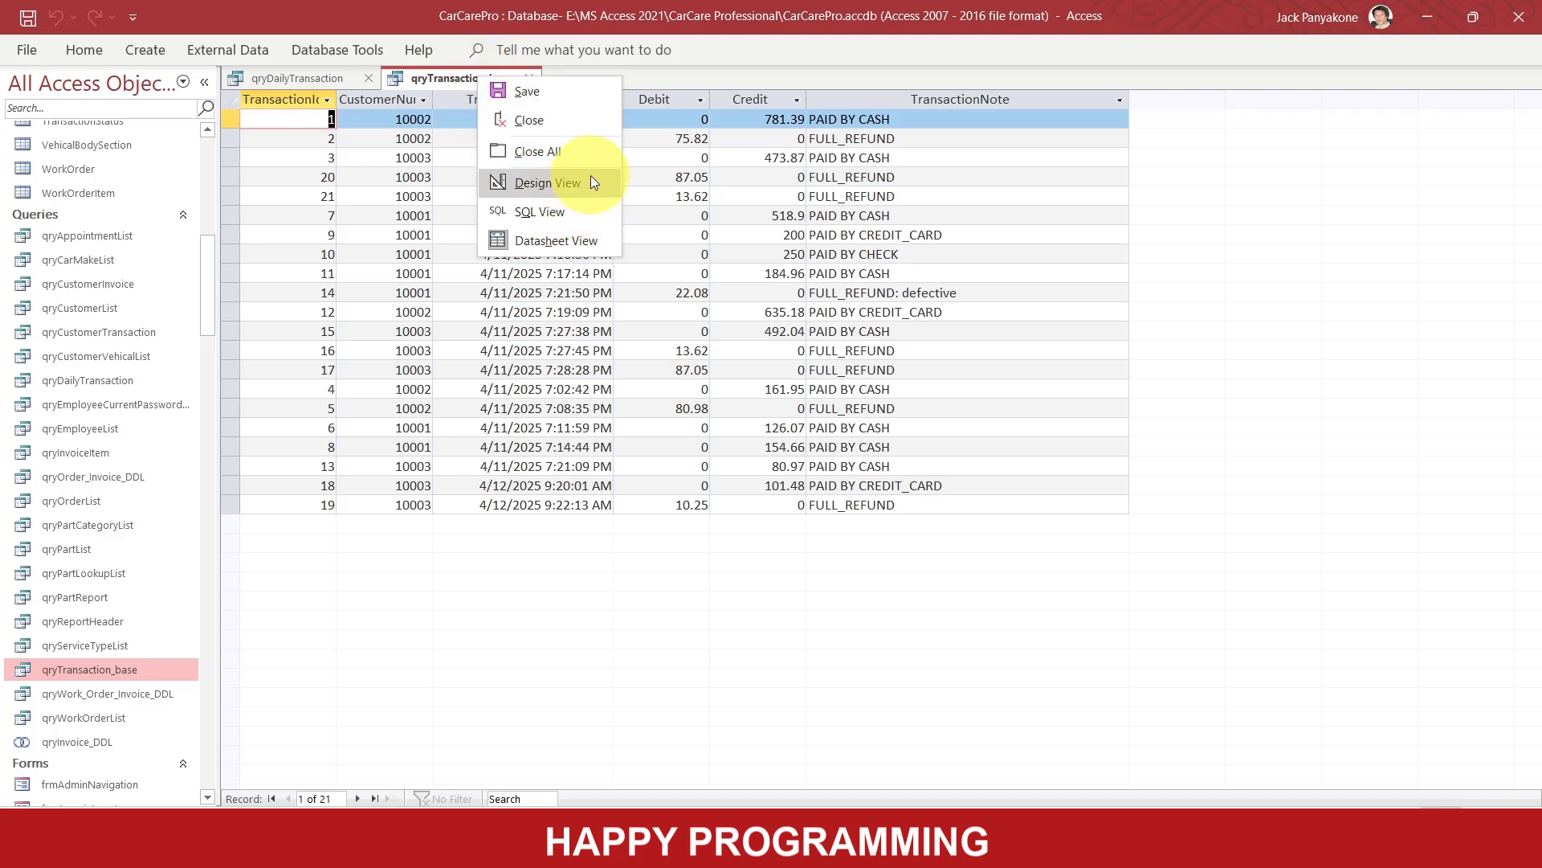
pyautogui.click(546, 617)
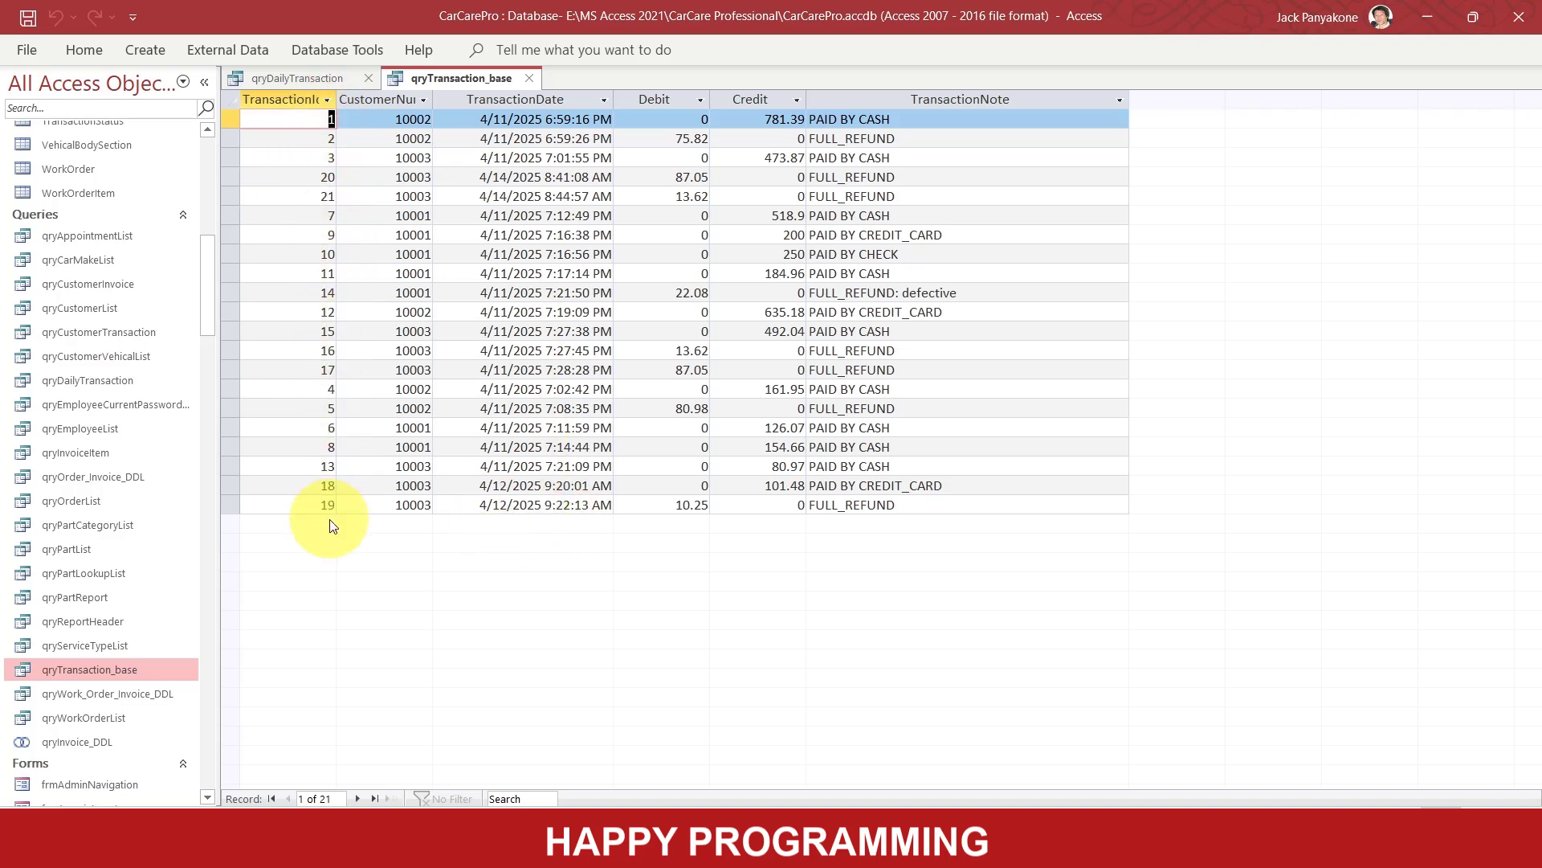
pyautogui.click(312, 77)
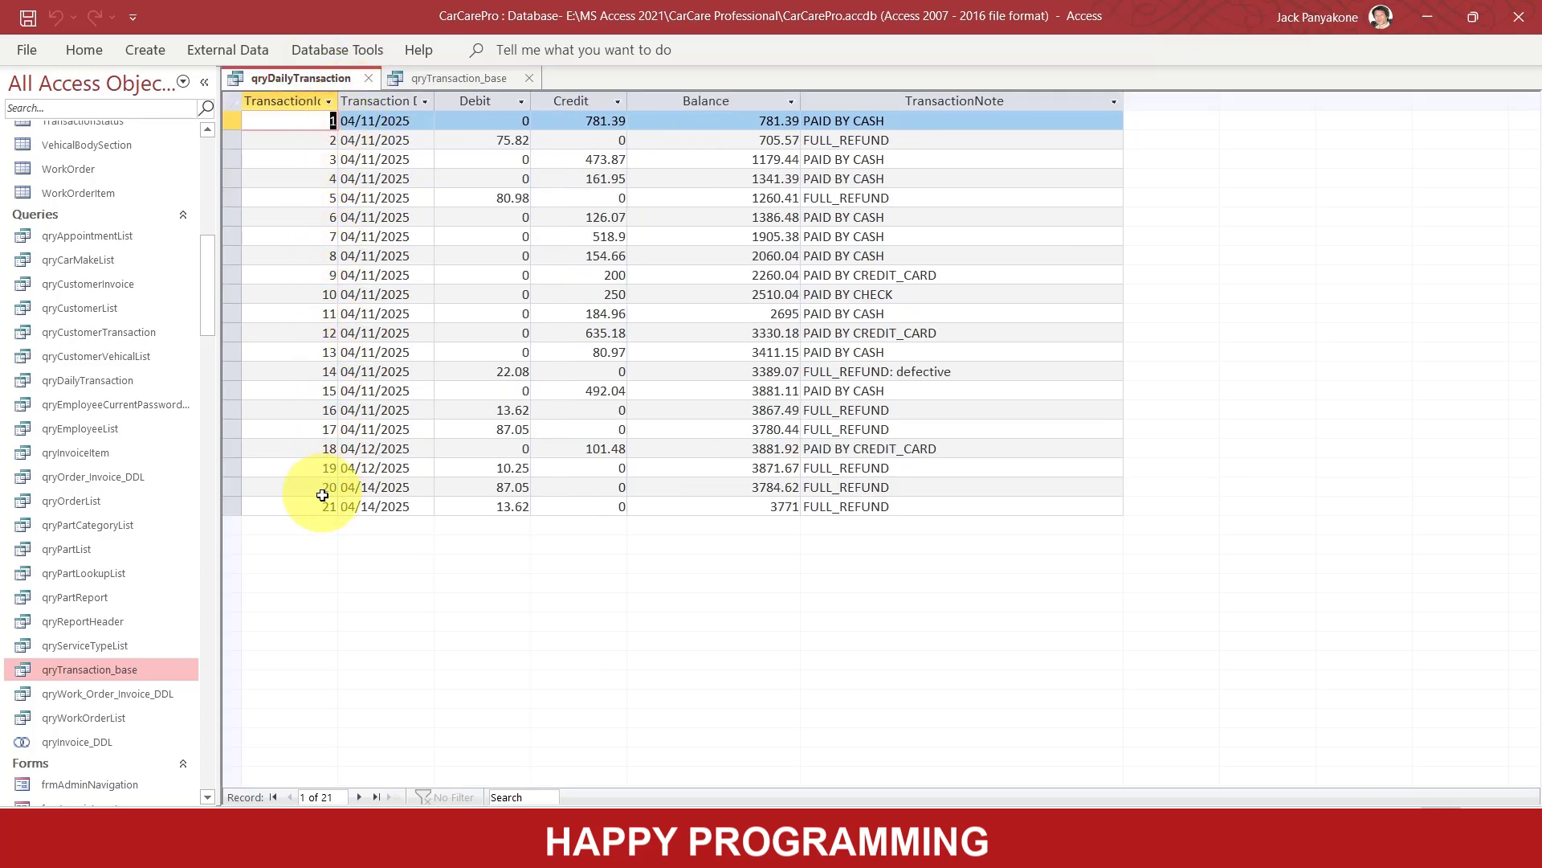
pyautogui.click(431, 77)
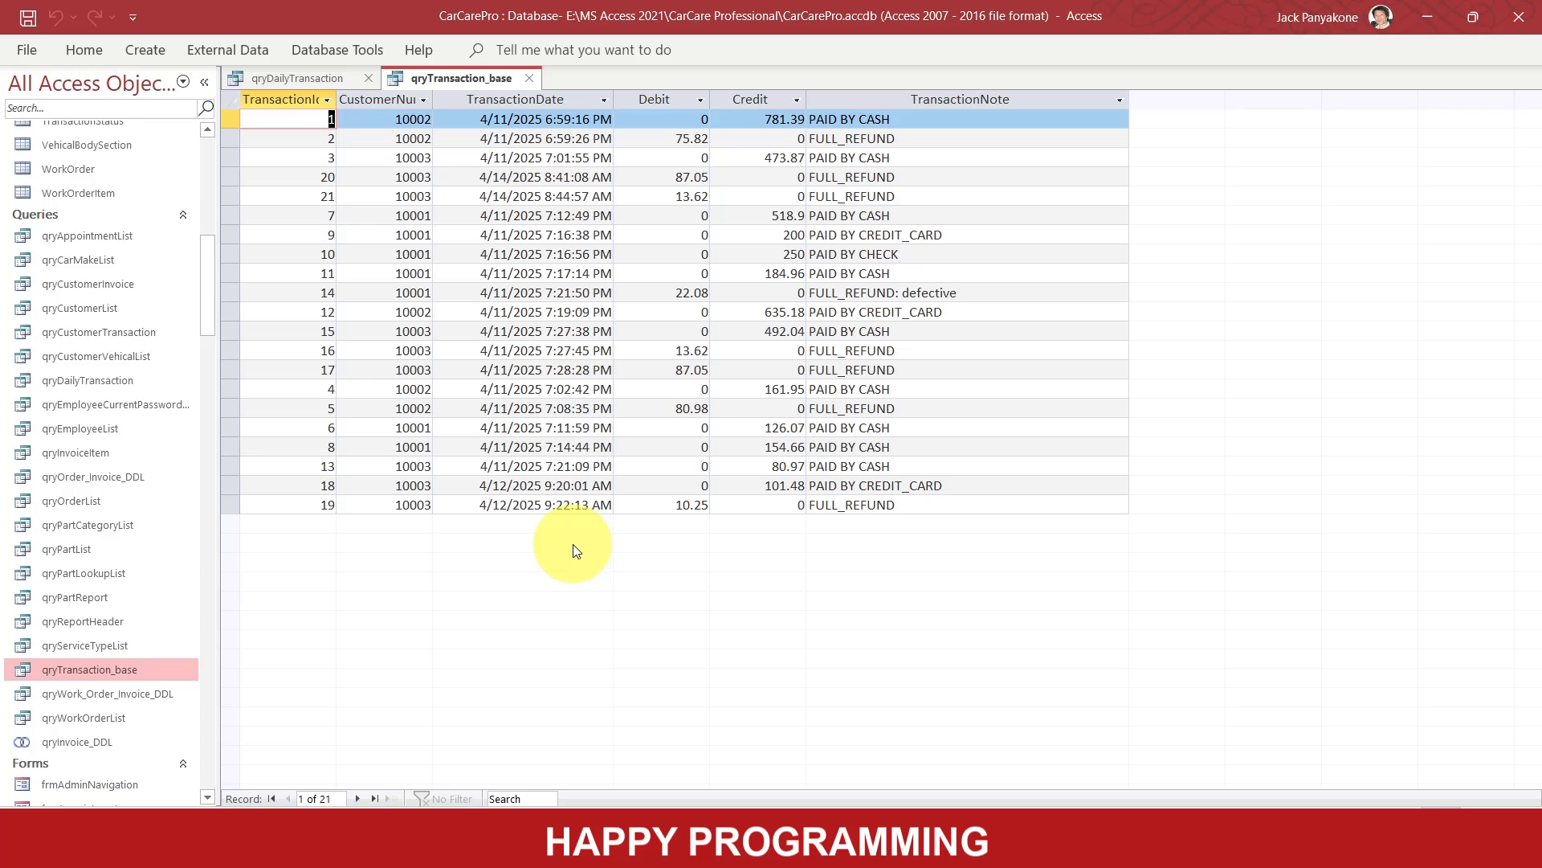
# Close qryTransaction_base, then save and close qryDailyTransaction.
pyautogui.click(532, 79)
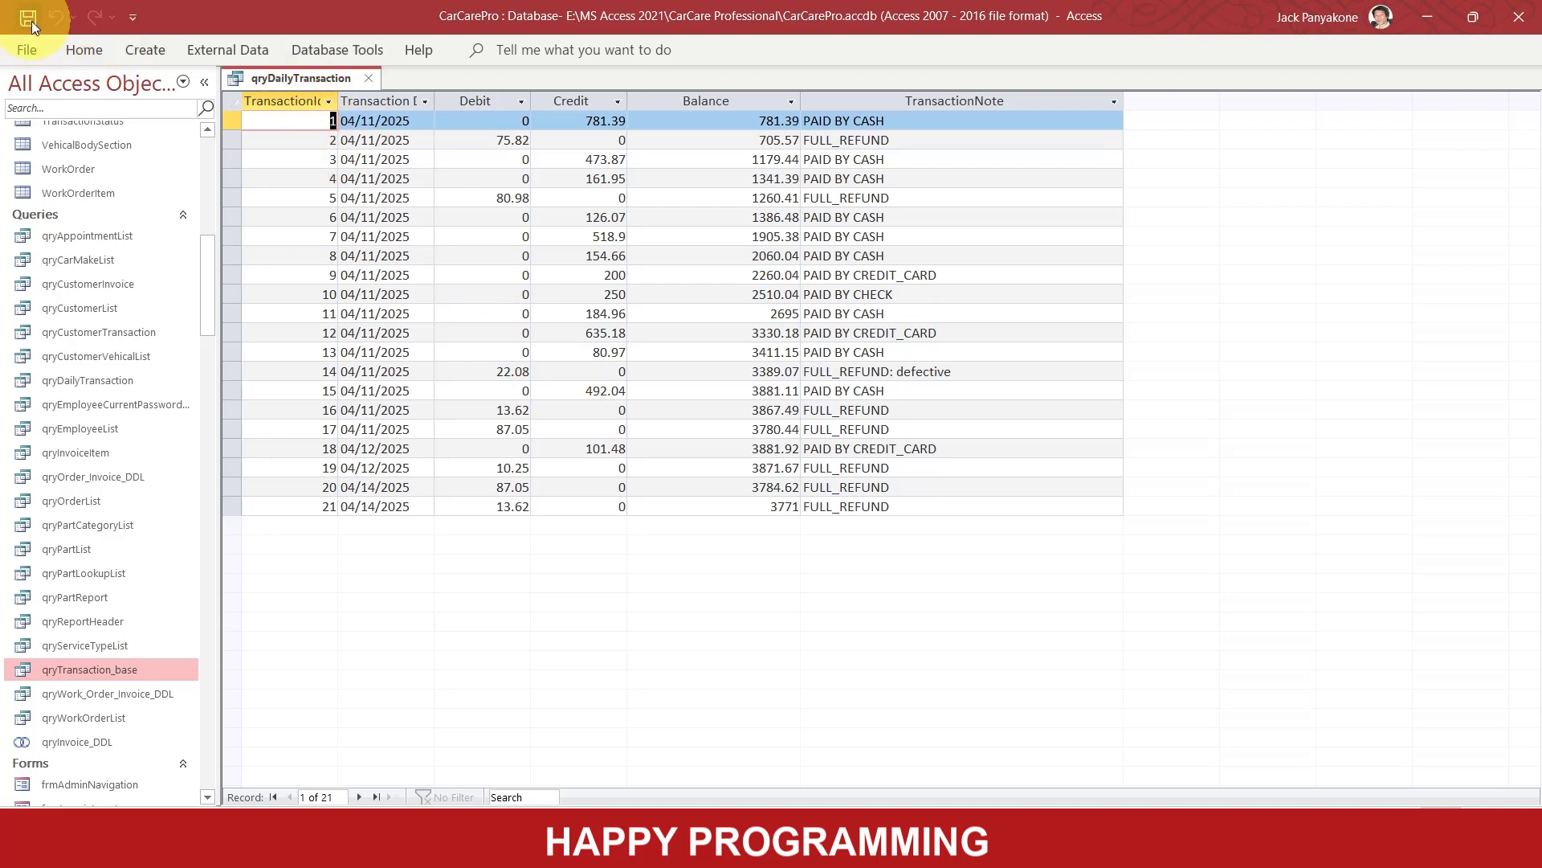
pyautogui.click(368, 77)
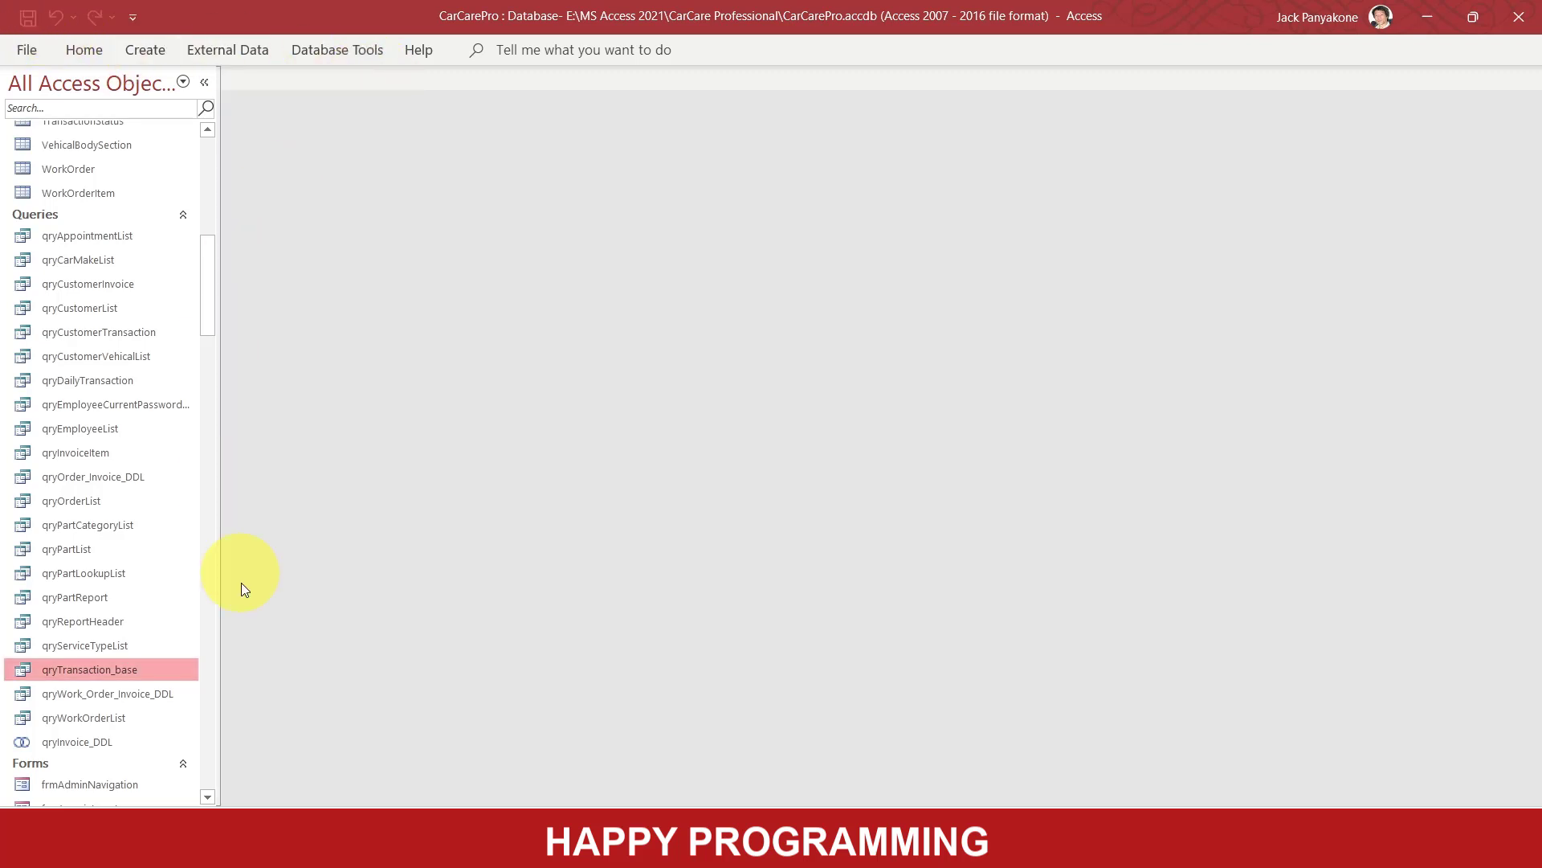
pyautogui.moveTo(212, 279); pyautogui.dragTo(214, 171)
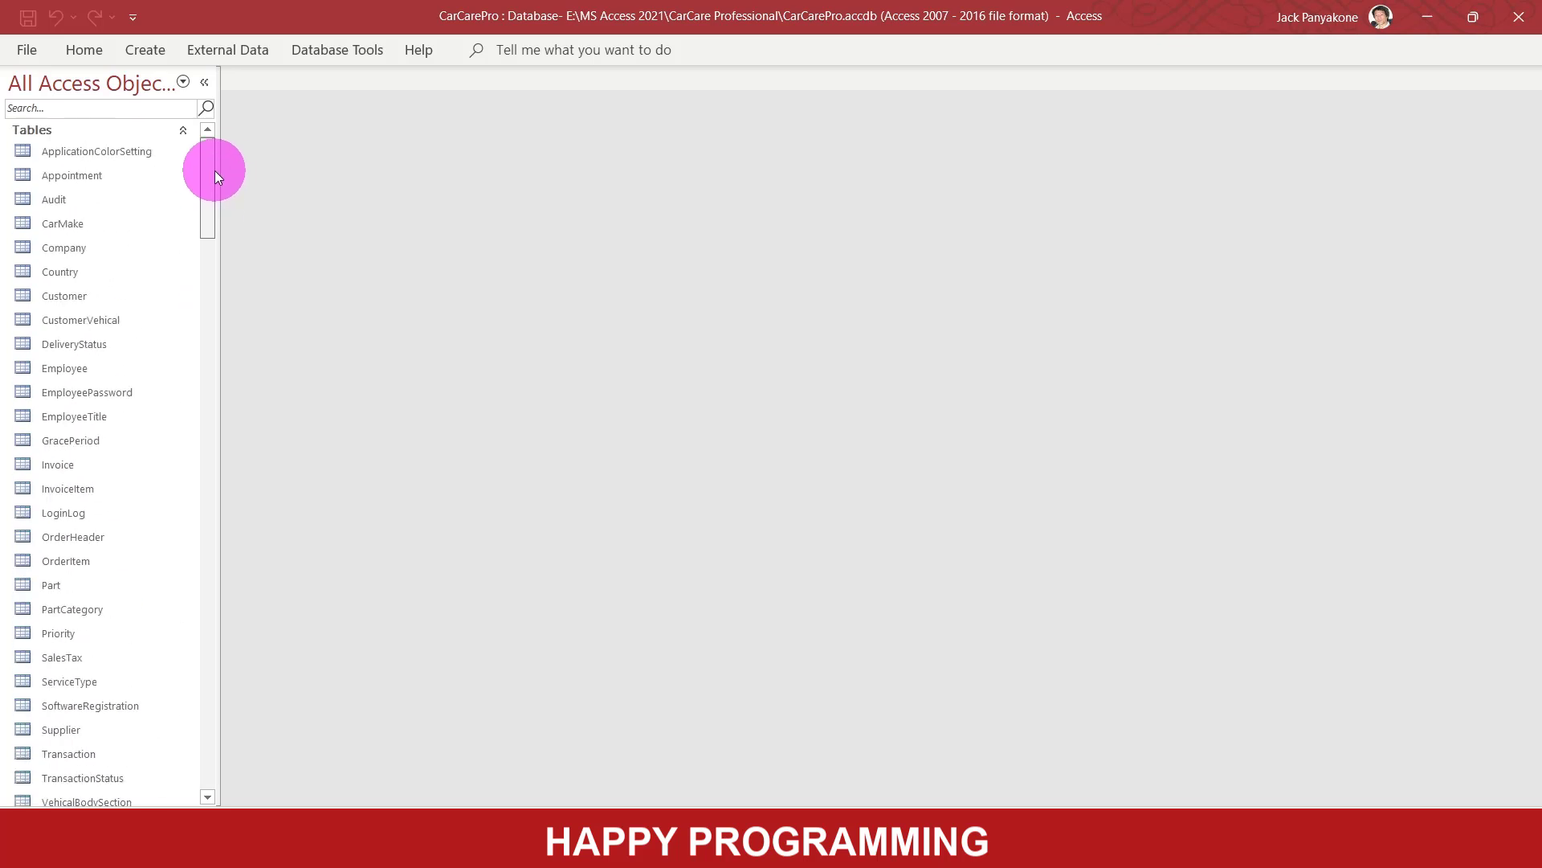